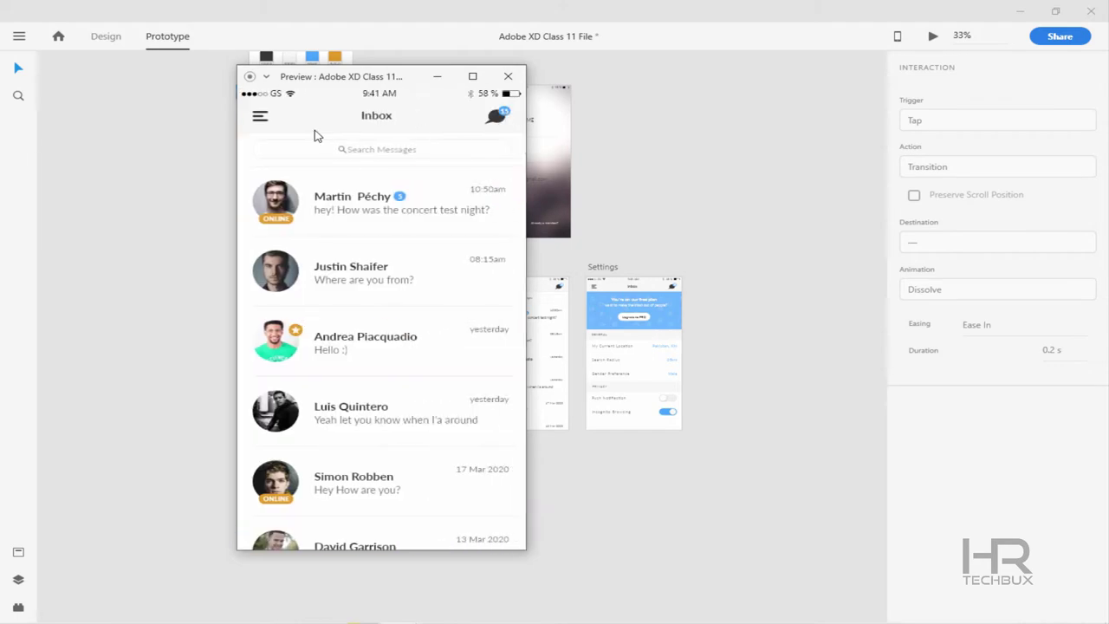
Test the prototype preview by opening its side menu and navigating between the Settings, Messages and Browse screens
left_click(258, 119)
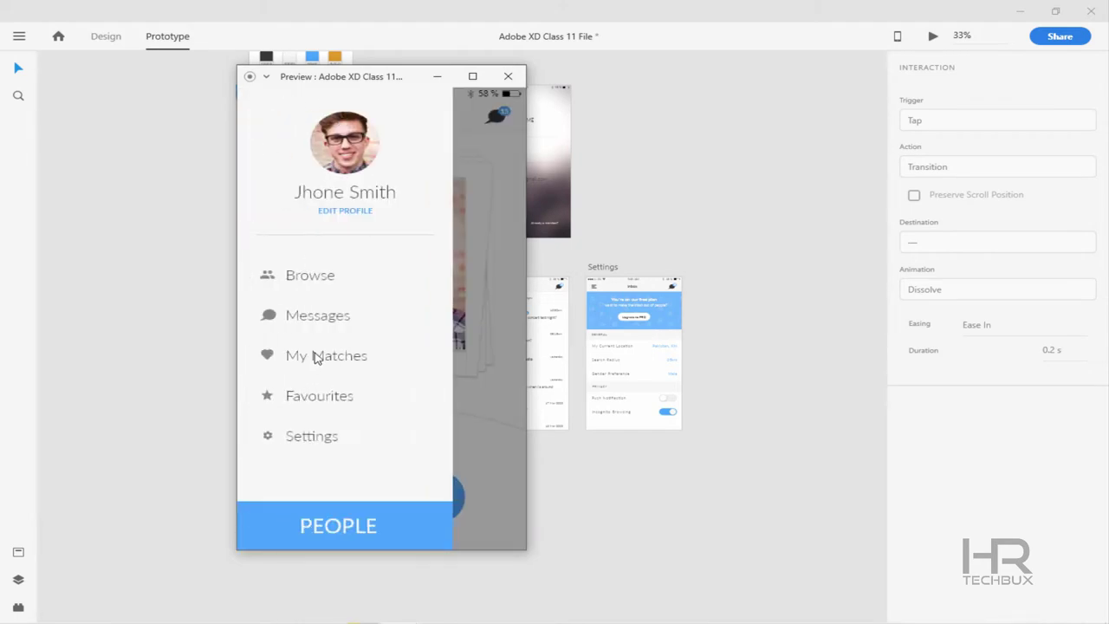
left_click(326, 443)
left_click(507, 116)
left_click(262, 116)
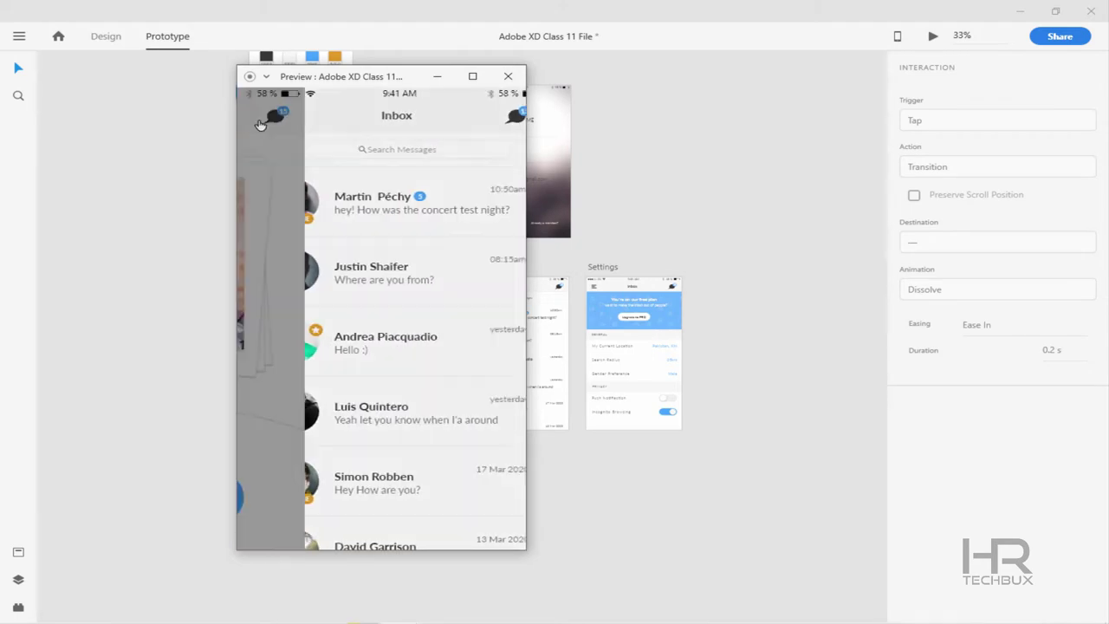
left_click(269, 120)
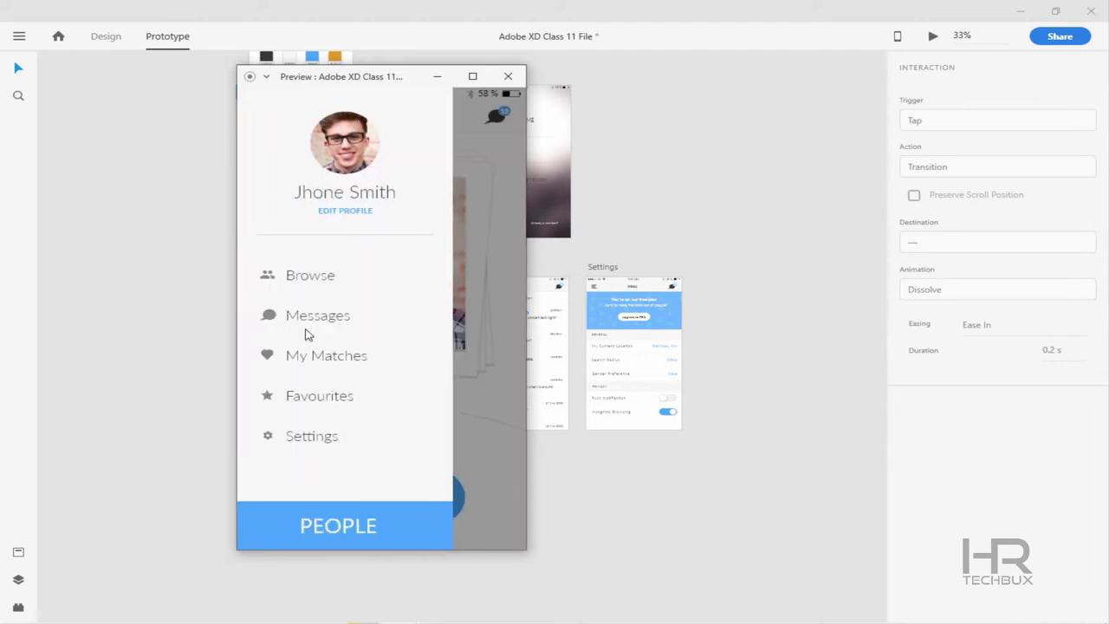
left_click(305, 334)
left_click(264, 118)
left_click(303, 275)
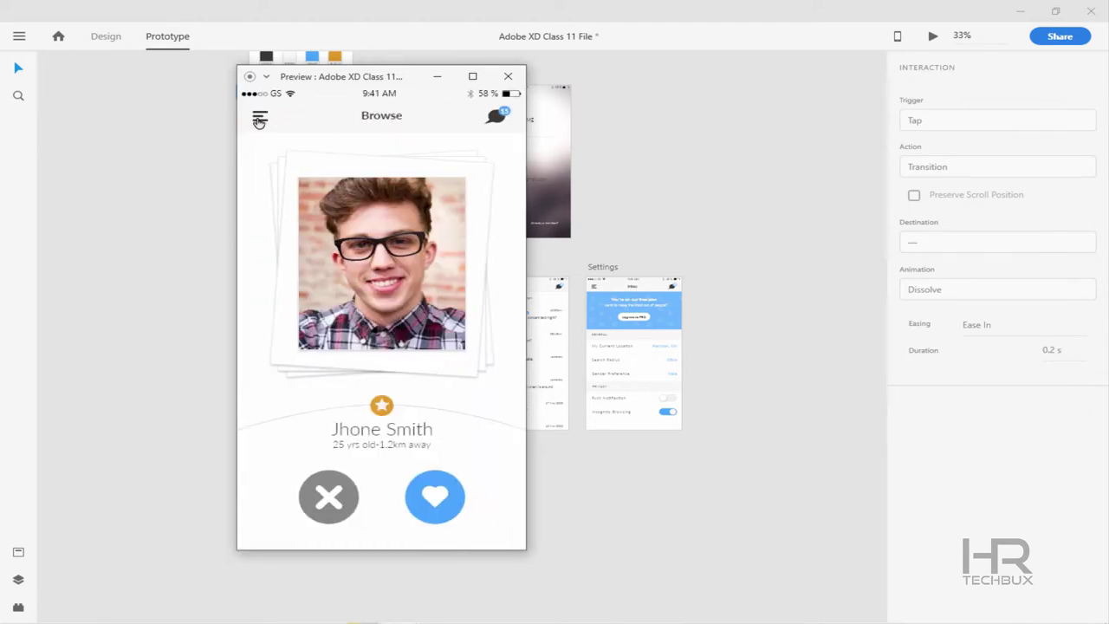
left_click(258, 120)
left_click(324, 319)
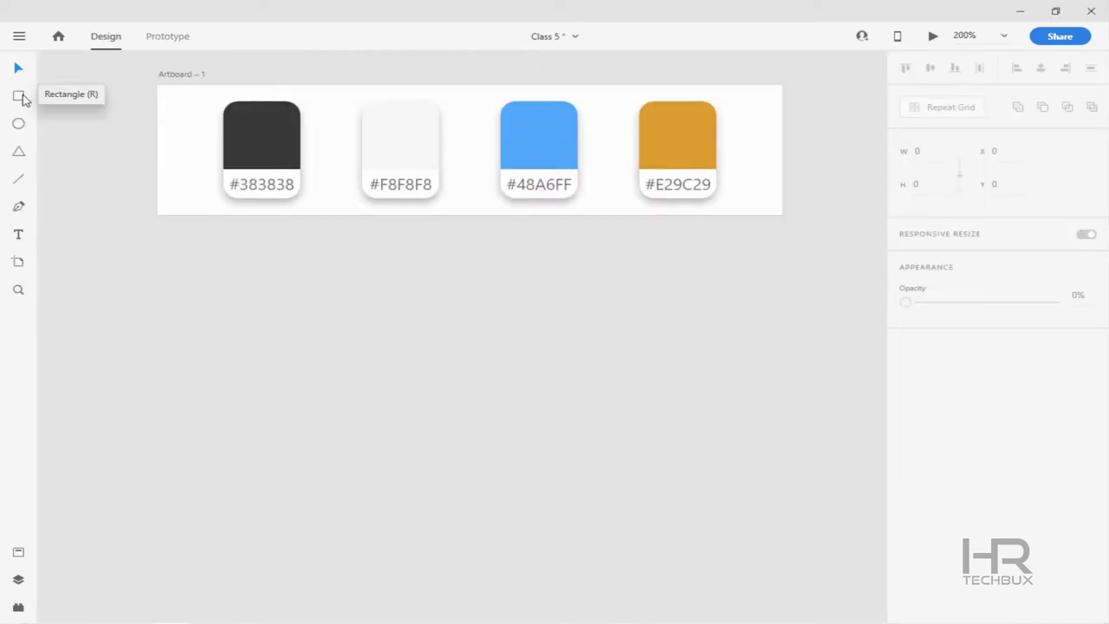
Create a 375 × 667 phone artboard below the colour palette artboard and name it Home
key("a")
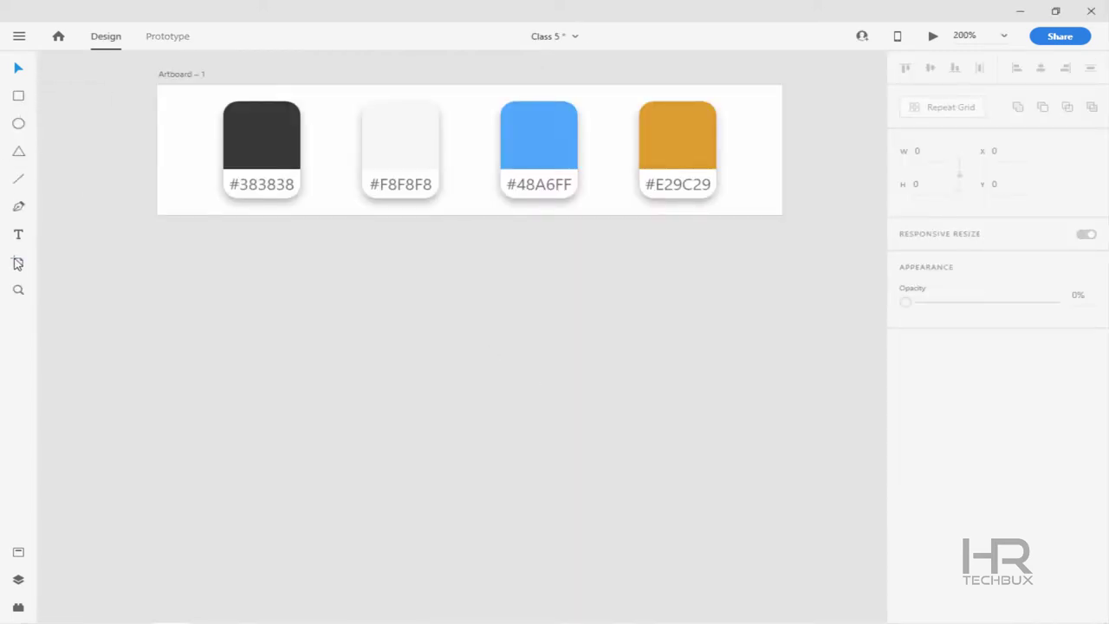
left_click(994, 206)
double_click(394, 142)
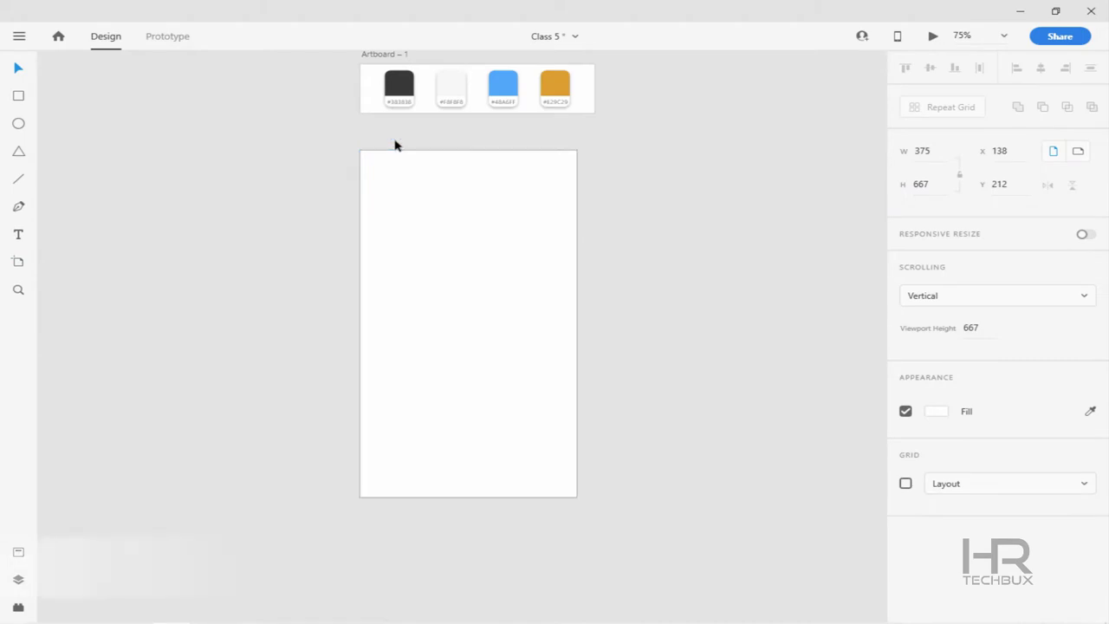
type("Home")
key("Return")
Import the concert crowd image into the Home artboard and scale it to cover the whole screen at about 376 × 668
left_click(19, 36)
left_click(27, 480)
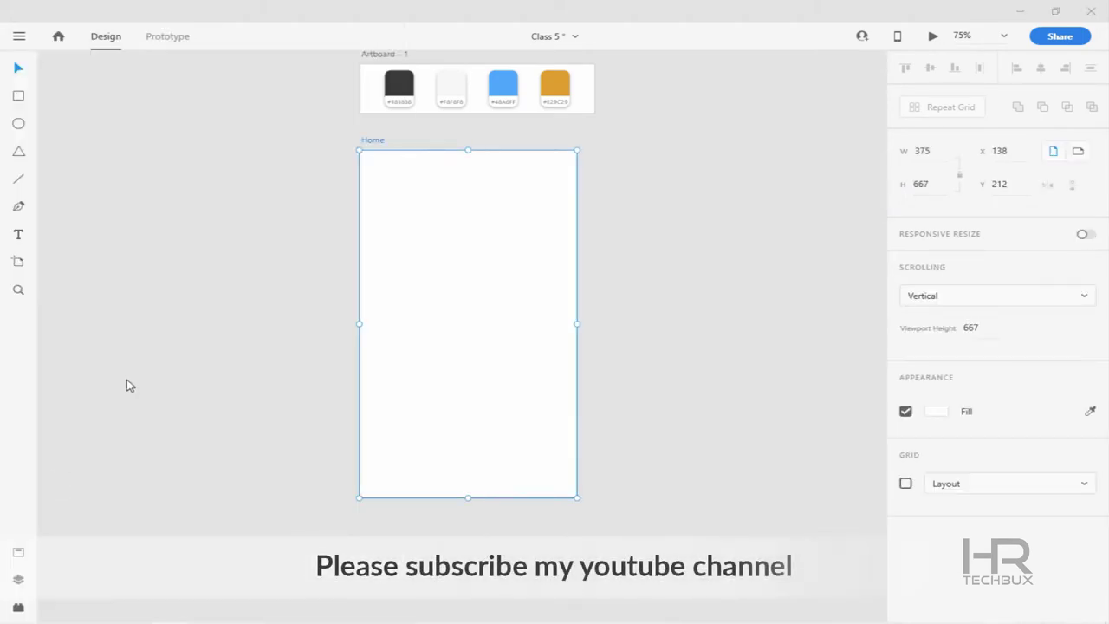
double_click(347, 126)
left_click_drag(627, 71, 589, 141)
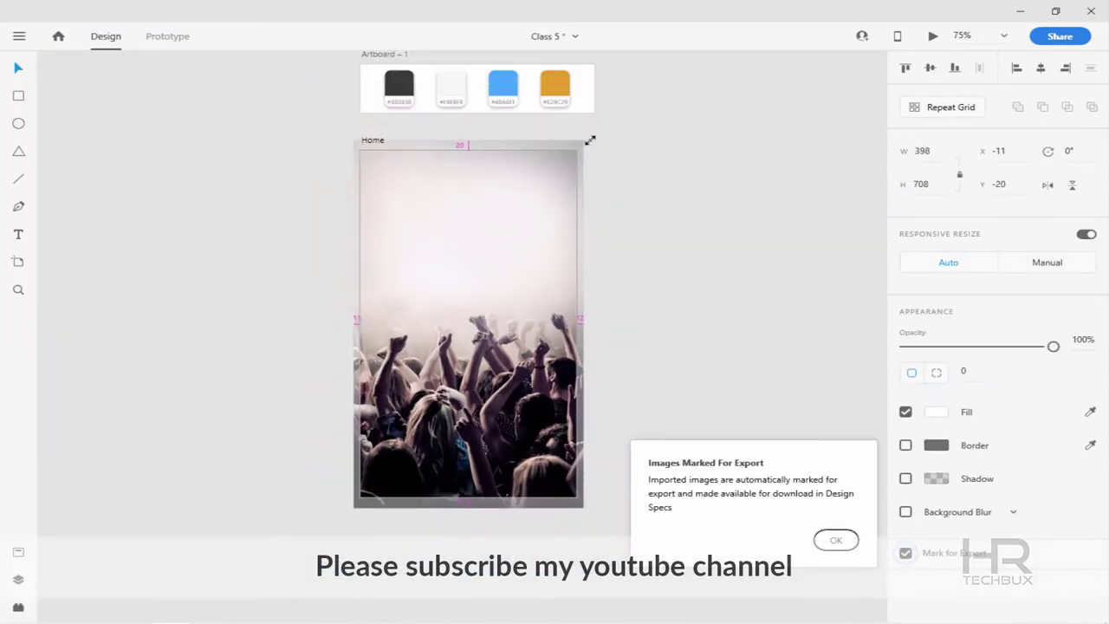
left_click(726, 290)
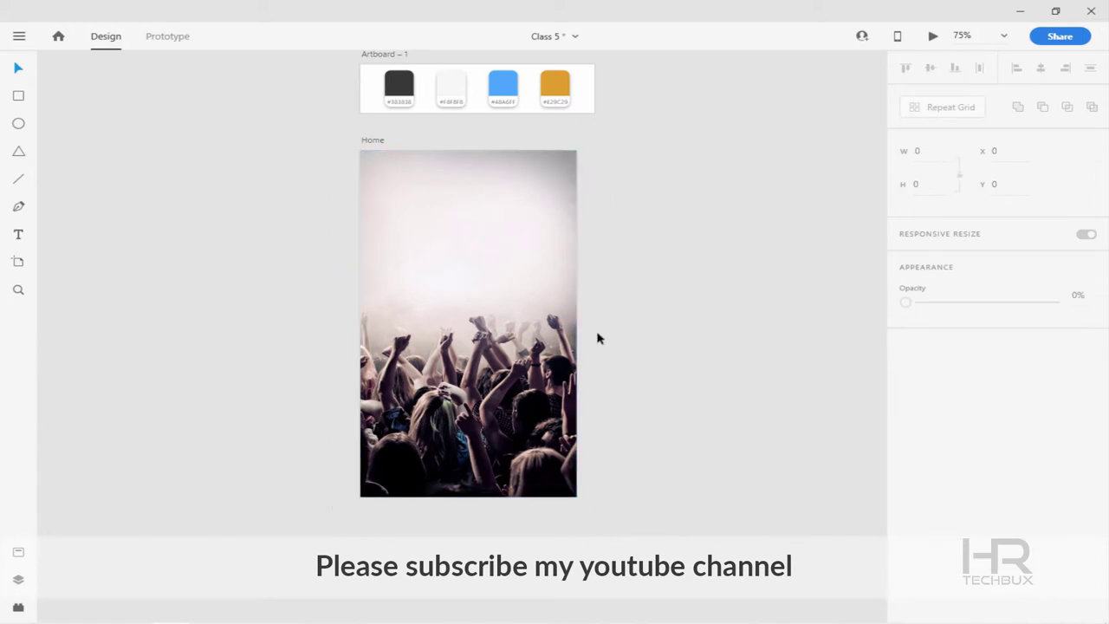
Place the black status bar with time and battery along the top edge of the Home artboard, over the background image
key("ctrl+1")
right_click(587, 245)
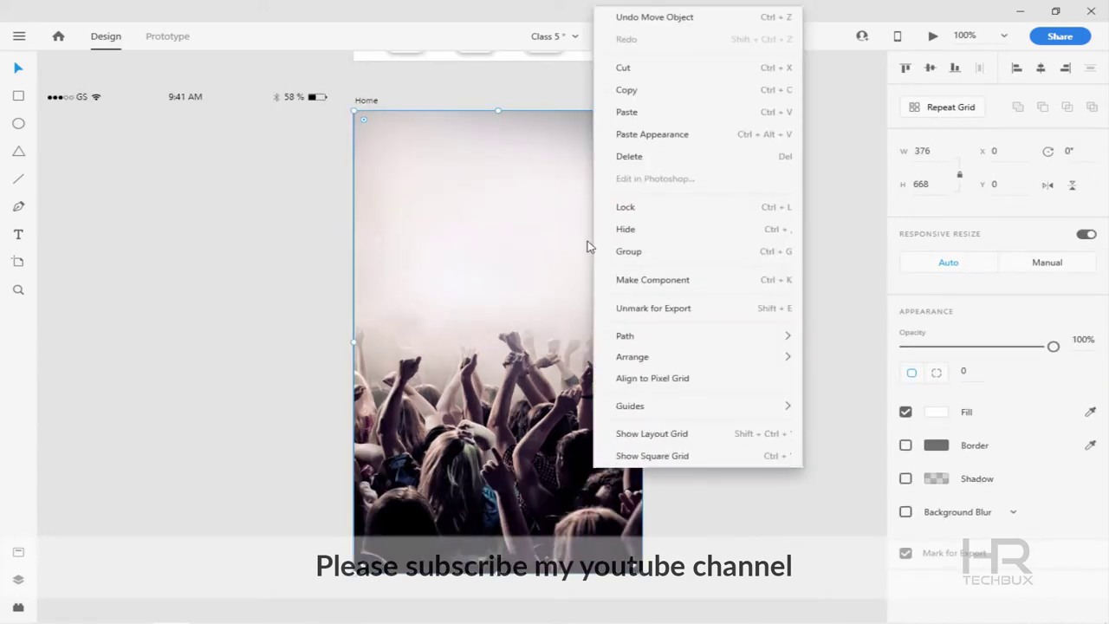
key("Escape")
left_click(297, 96)
left_click_drag(297, 95, 365, 108)
left_click(19, 36)
mouse_move(74, 204)
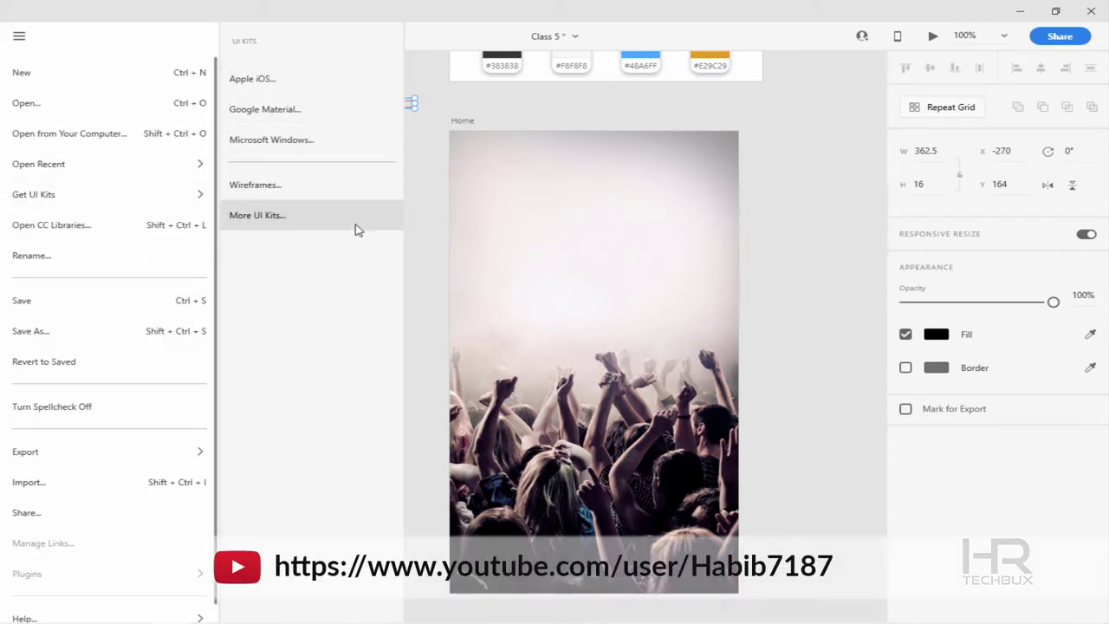
key("Escape")
scroll(371, 104, "up", 2)
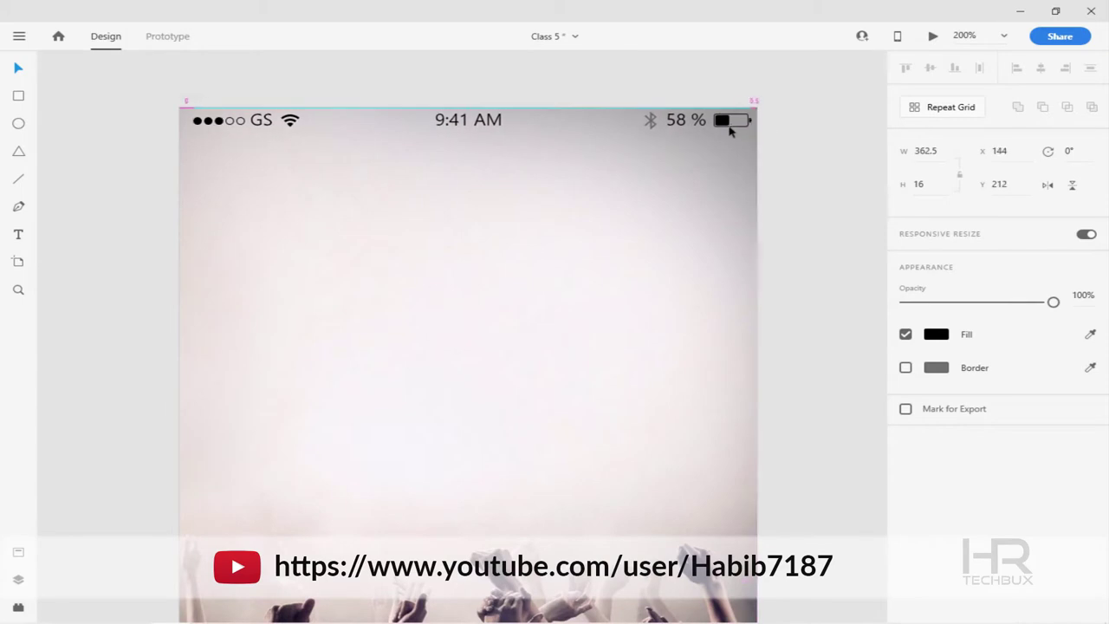
left_click(845, 117)
Add the title "PEOPLE" in the Intro font at size 30 and place it centred near the top of the Home artboard
key("ctrl+1")
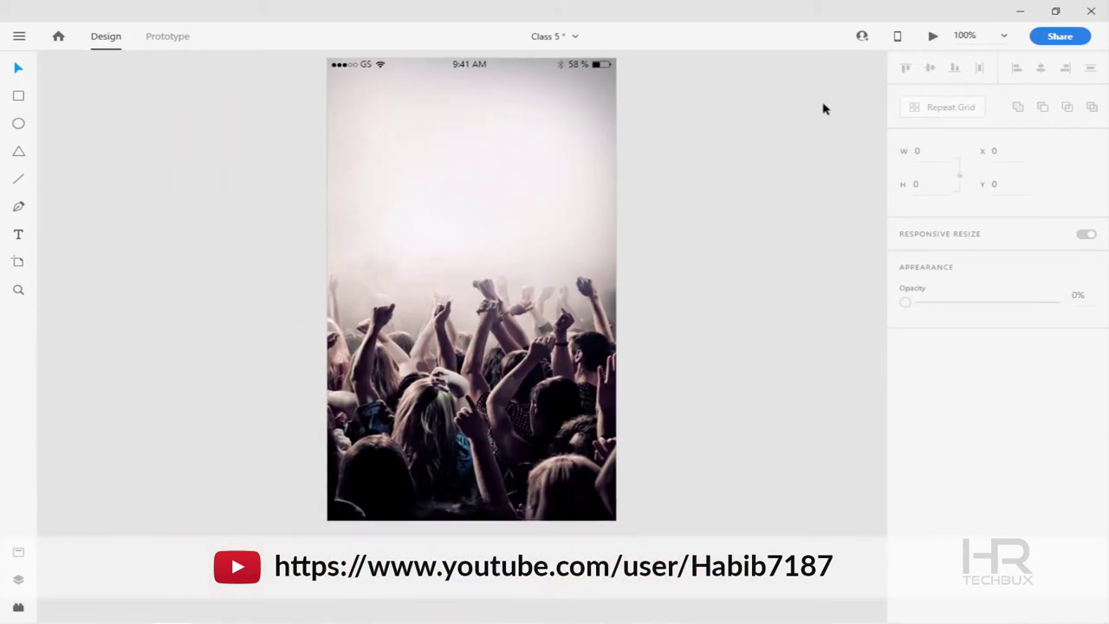
scroll(824, 108, "up", 1)
scroll(824, 109, "right", 2)
key("t")
left_click(608, 206)
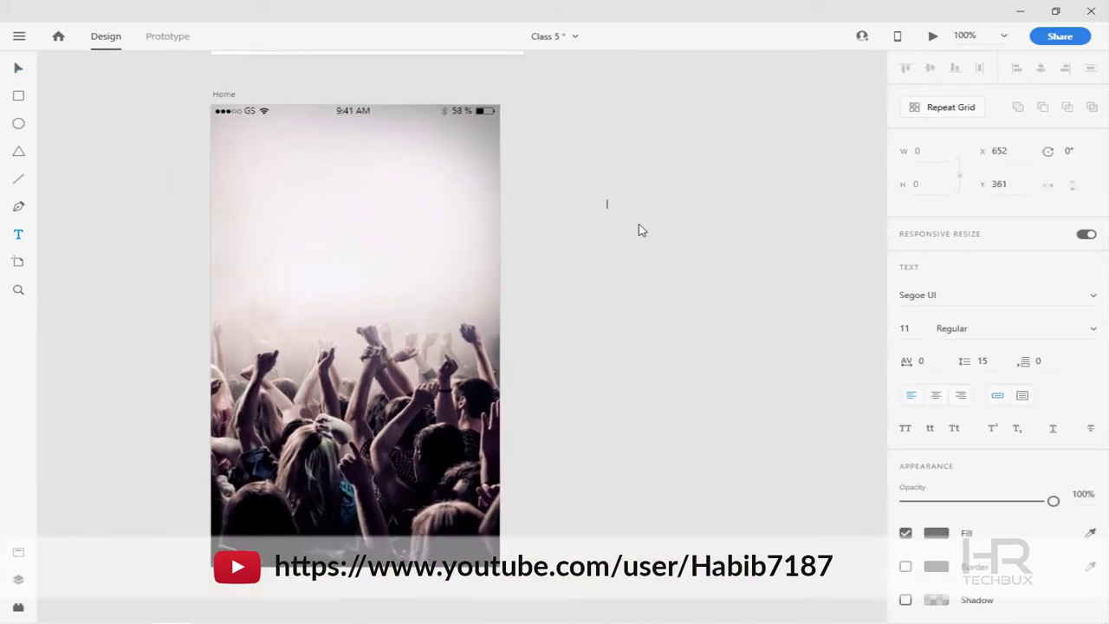
left_click(938, 294)
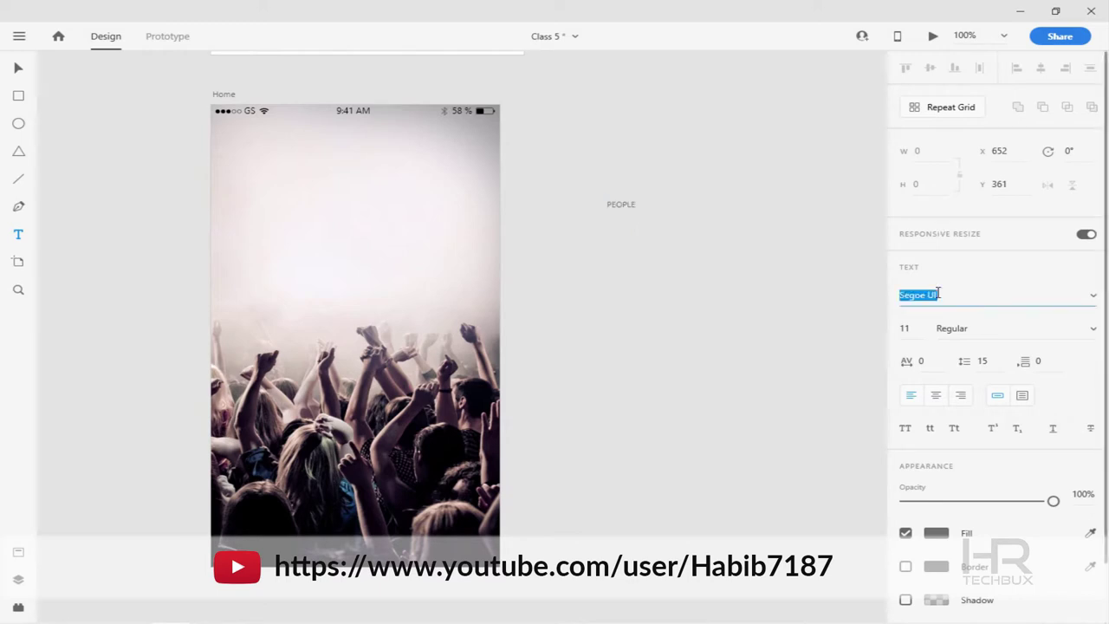
type("impact")
type("intro")
key("Tab")
type("30")
key("Return")
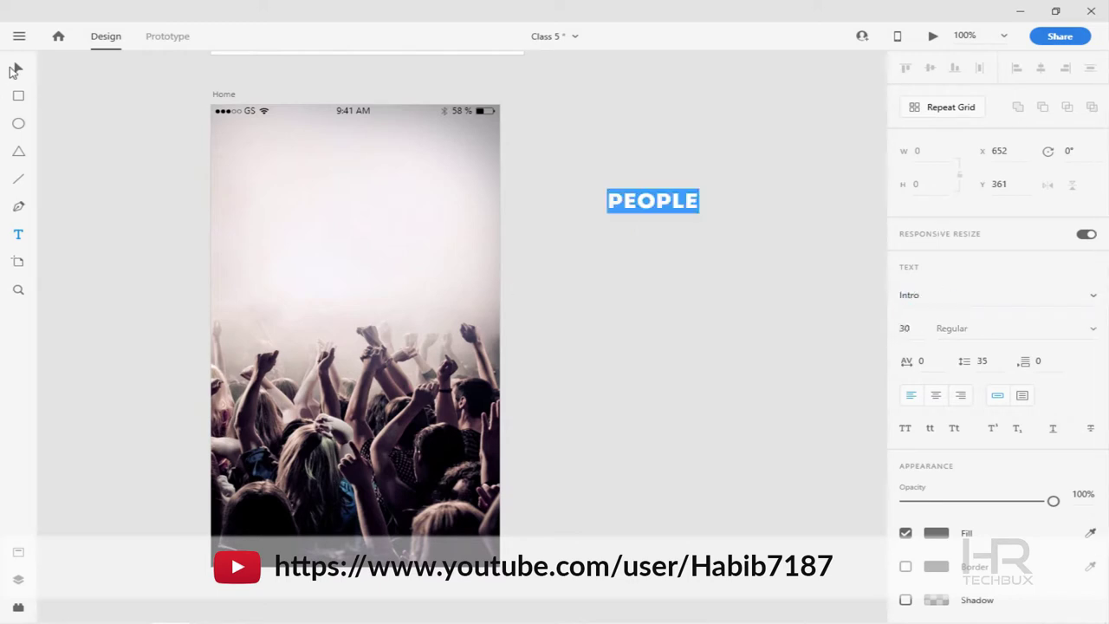
key("Escape")
left_click_drag(641, 201, 368, 200)
Add the tagline "chat and meet people around you" in Lato at size 15, centred below the PEOPLE title
type("CHAT AND MEET PEOPLE")
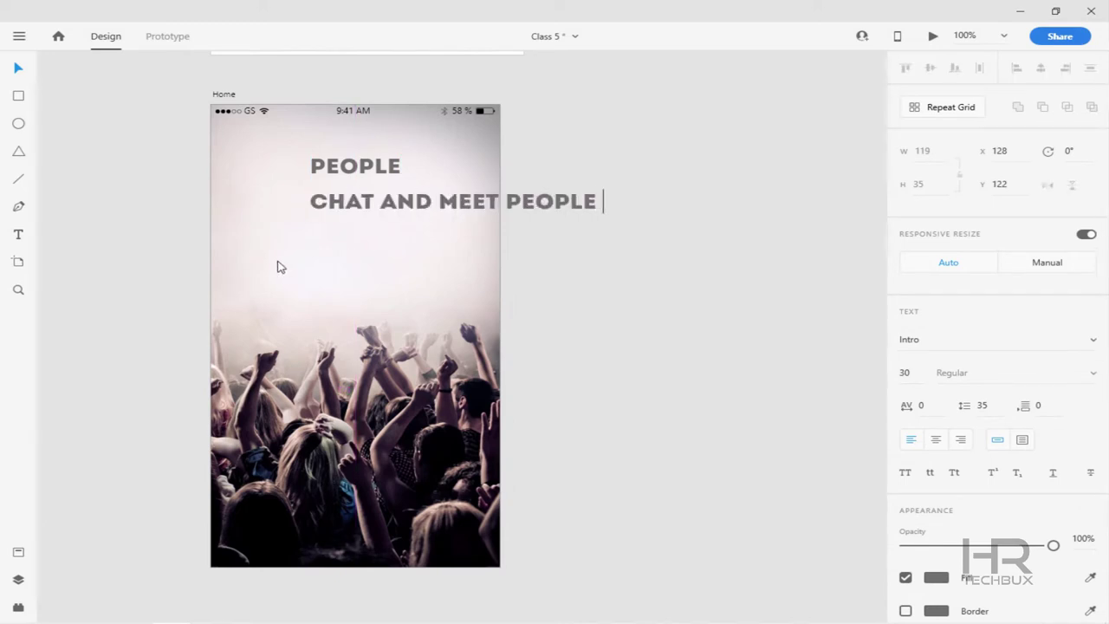
type(" AROUND YOU")
key("ctrl+a")
left_click(945, 339)
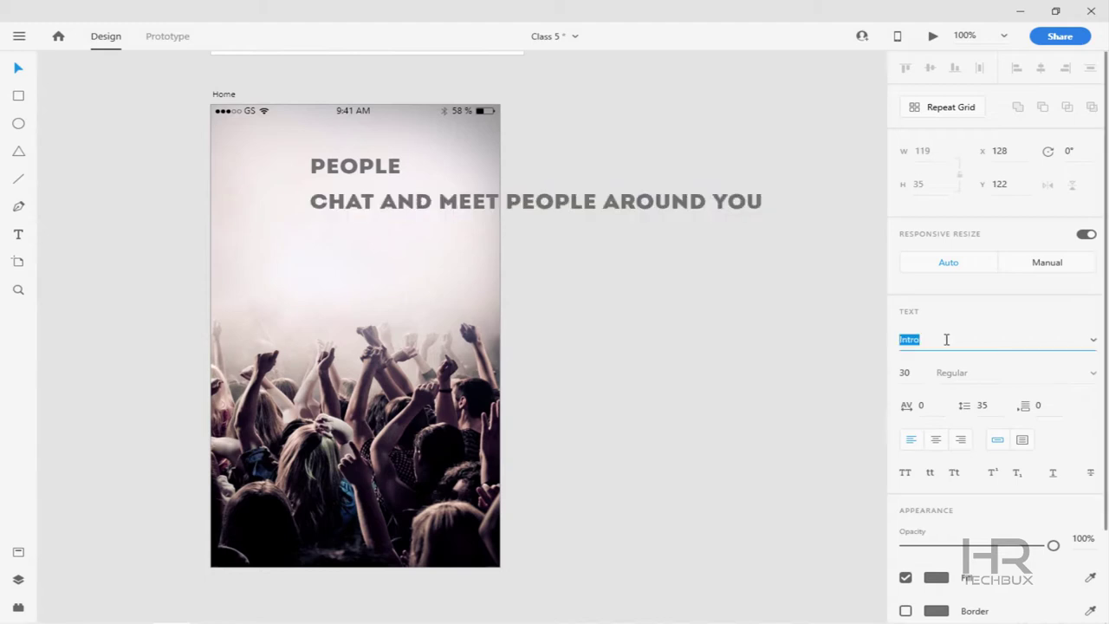
type("lato")
key("Tab")
type("15")
key("Escape")
left_click_drag(408, 200, 373, 203)
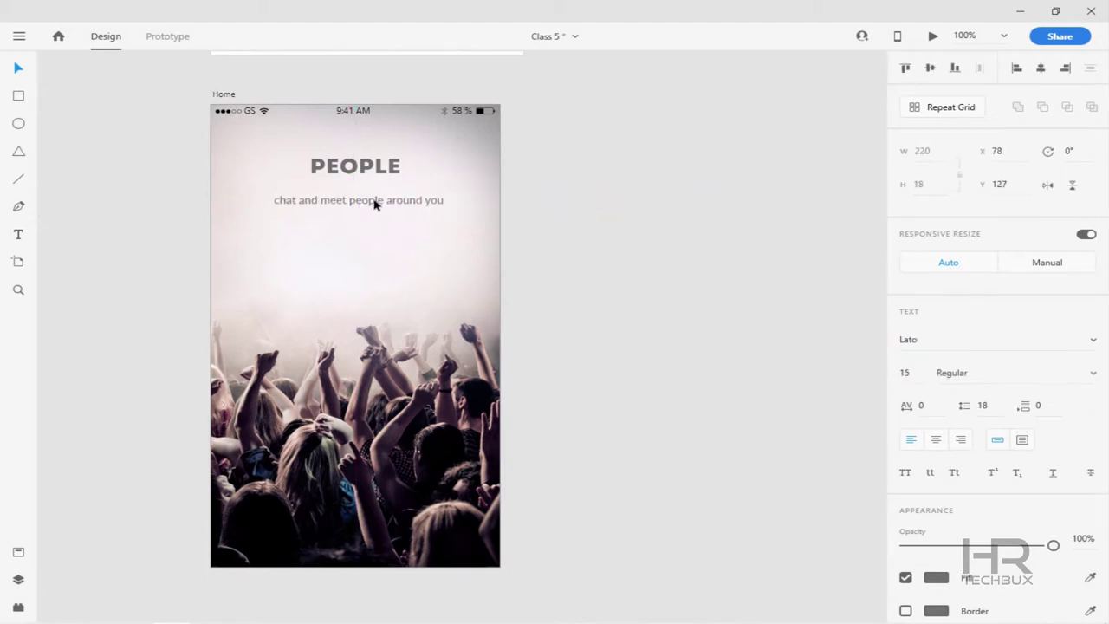
key("Escape")
Draw a button rectangle about 220 × 41 below the tagline with a red #C12727 fill, no border and corner radius 10
scroll(606, 225, "left", 2)
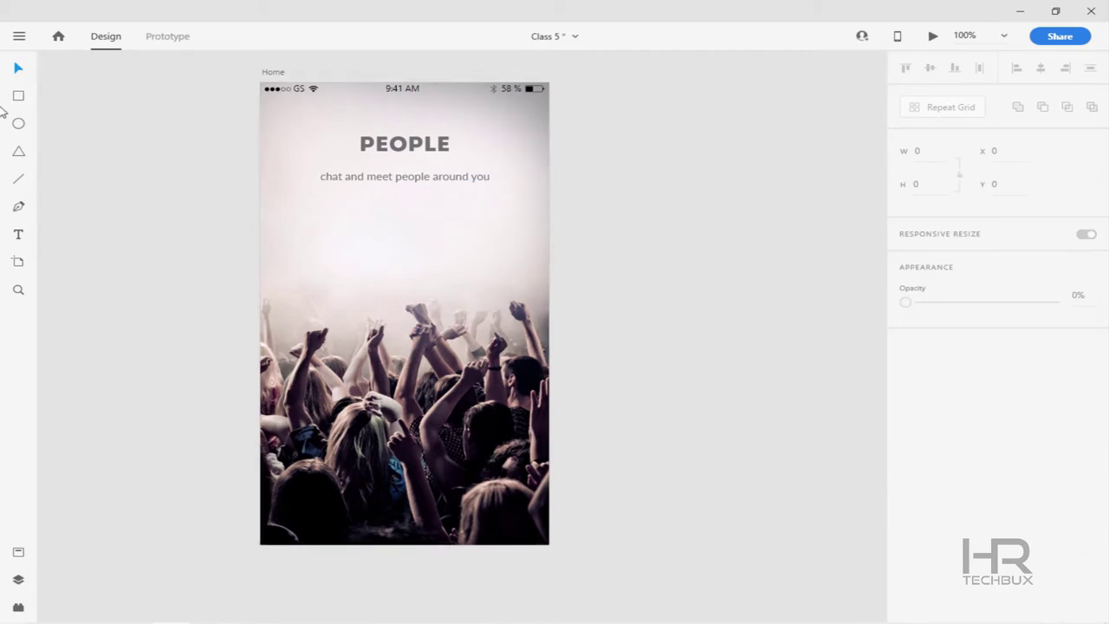
left_click_drag(321, 248, 490, 276)
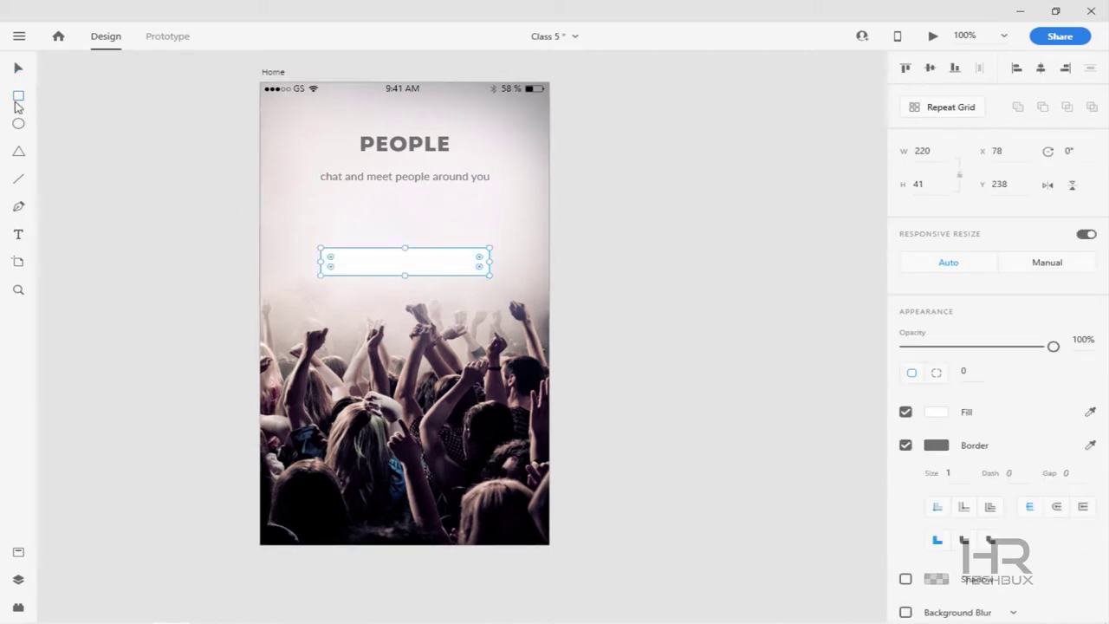
left_click(936, 411)
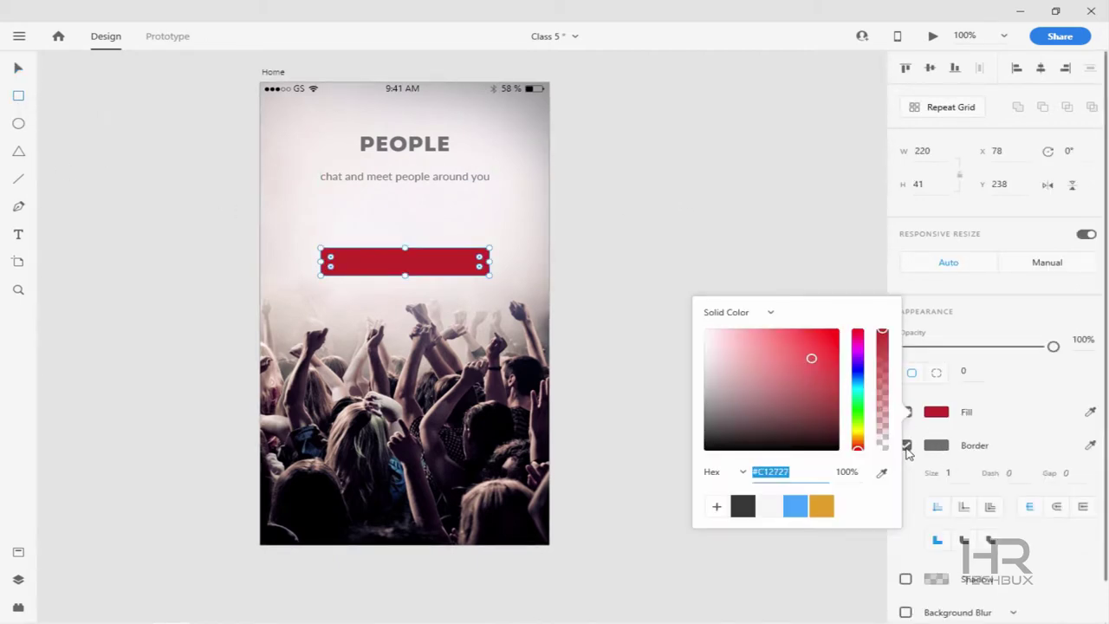
left_click(906, 447)
left_click(906, 444)
key("Return")
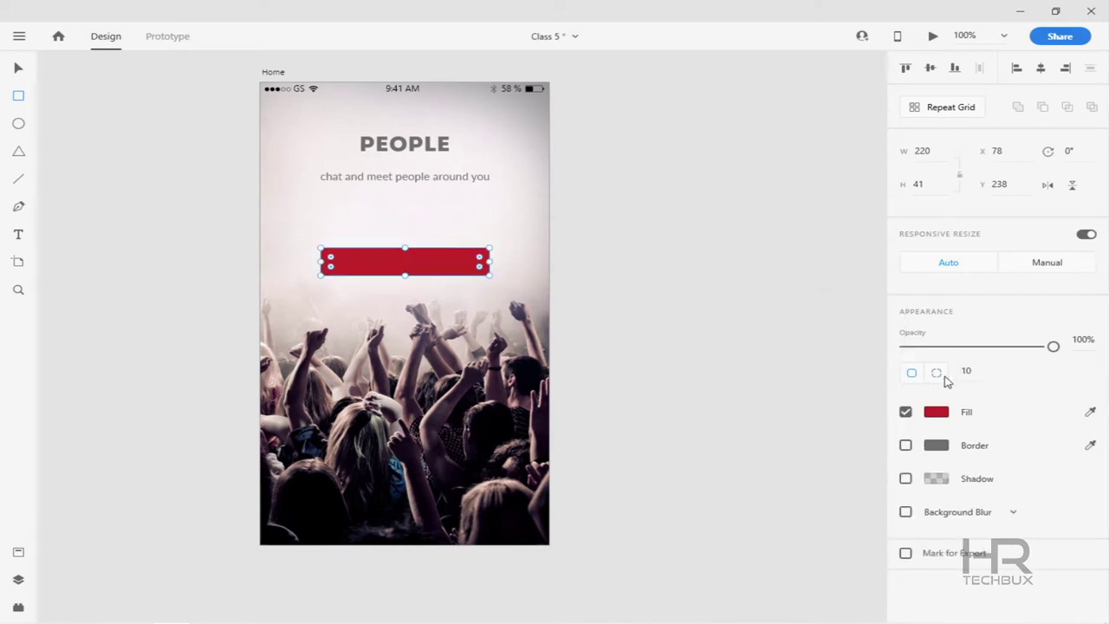
Resize the red button to 250 × 50 and centre it horizontally on the Home artboard at about Y 257
type("250")
key("Tab")
type("50")
key("Return")
mouse_move(423, 269)
left_mouse_down()
mouse_move(408, 287)
mouse_move(428, 273)
left_mouse_up()
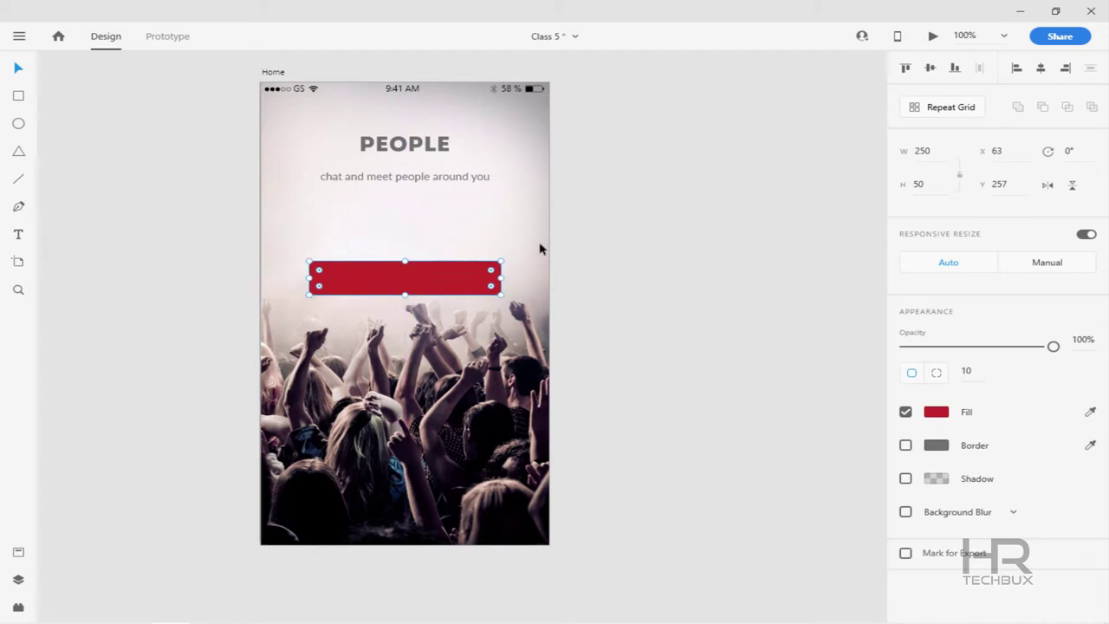
Add the label "SINGUP" in Lato Bold at size 15 and place it in the middle of the red button
key("t")
left_click(641, 274)
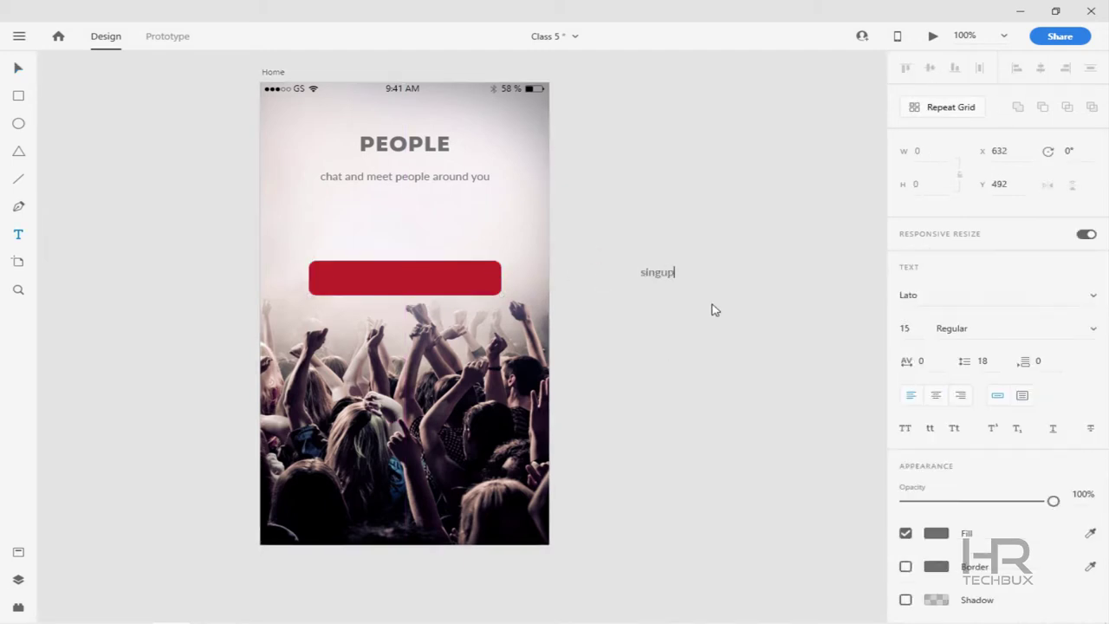
left_click(958, 295)
key("Tab")
type("B")
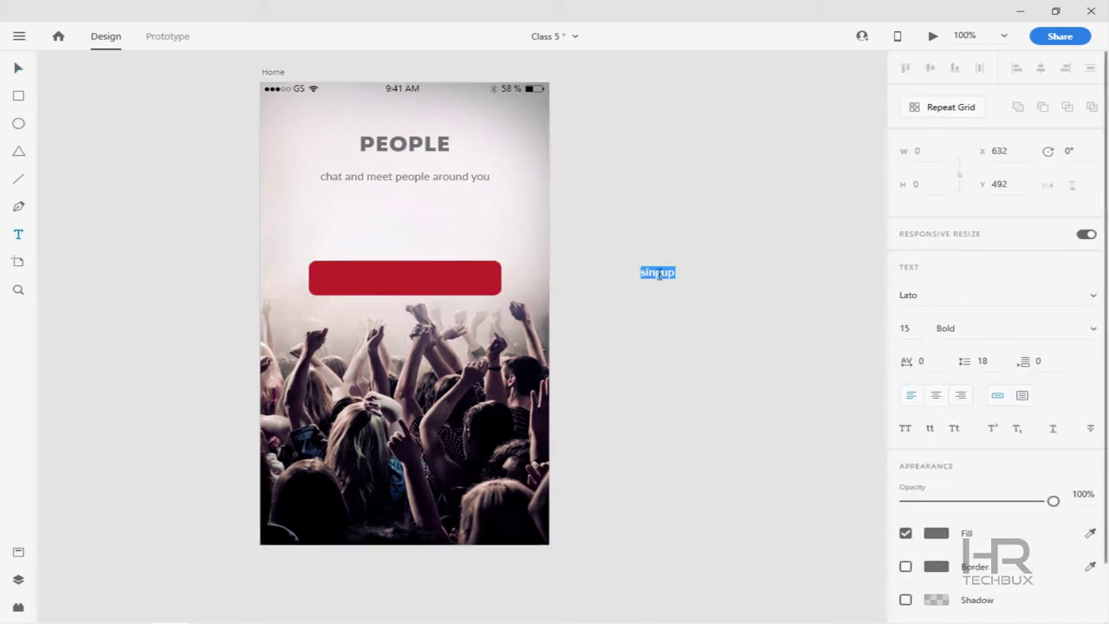
double_click(658, 273)
type("Si")
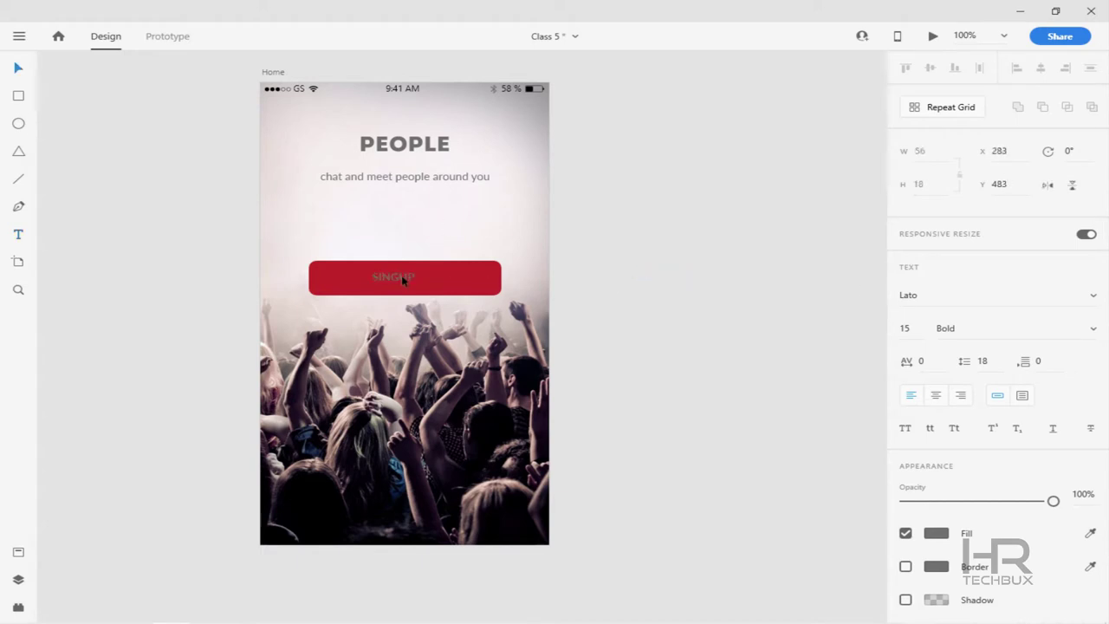
left_click_drag(403, 280, 414, 278)
Duplicate the SINGUP button with its label directly below at Y 340 and change the copy's label to "LOGIN"
scroll(462, 246, "down", 1)
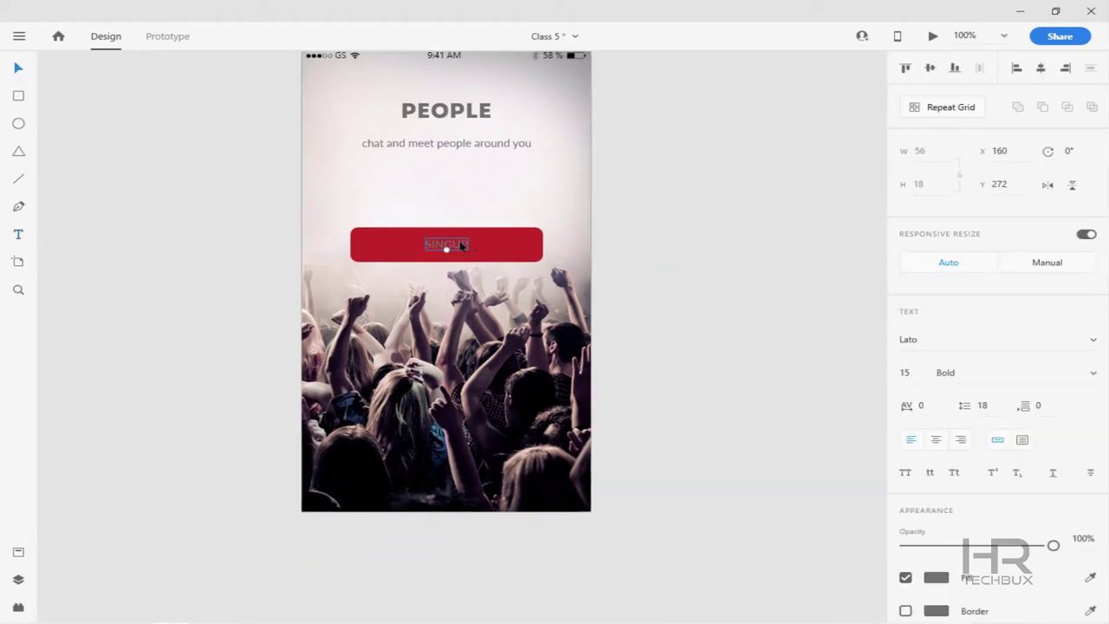
scroll(355, 251, "up", 3)
scroll(355, 251, "right", 2)
left_click(338, 329, "shift")
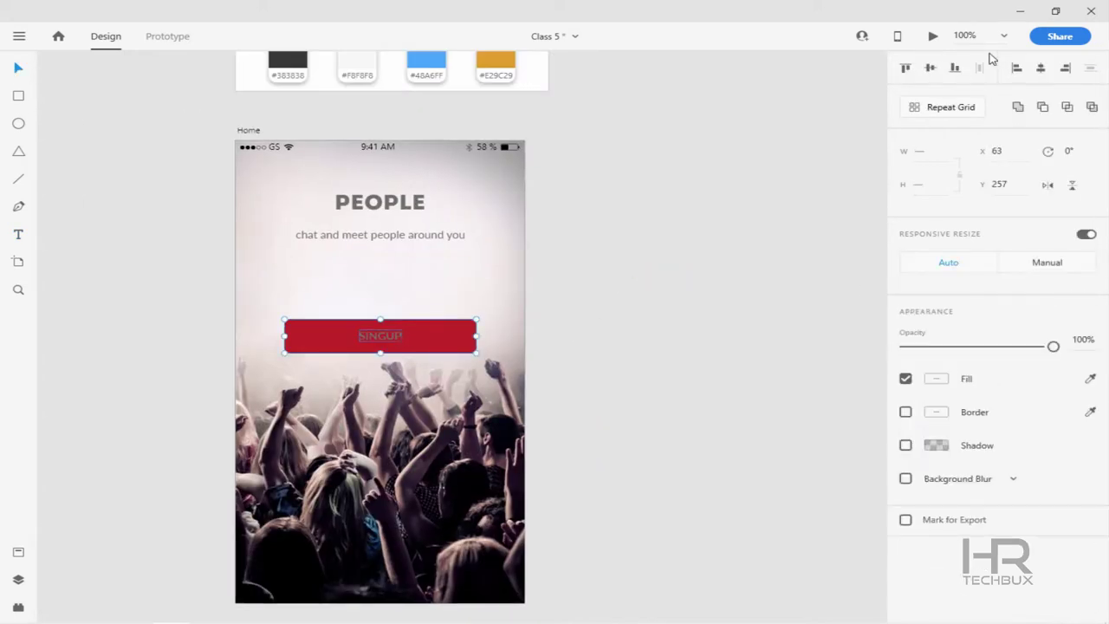
left_click_drag(444, 331, 444, 389)
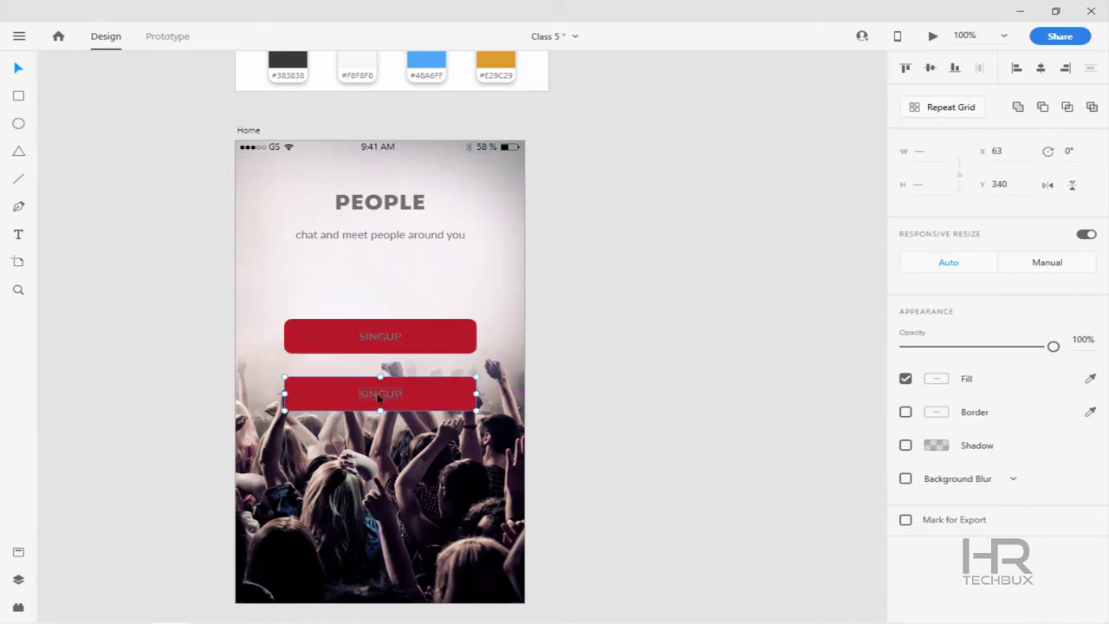
double_click(379, 393)
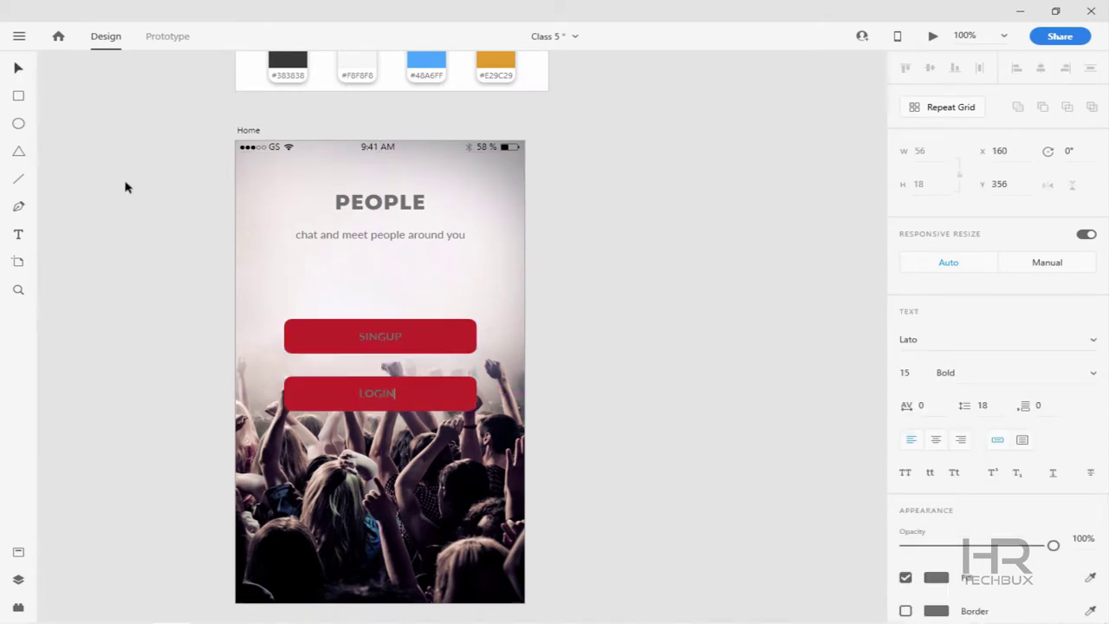
Recolour the SINGUP button with the palette's blue #48A6FF and the LOGIN button with its orange #E29C29
left_click(420, 345)
left_click(439, 62)
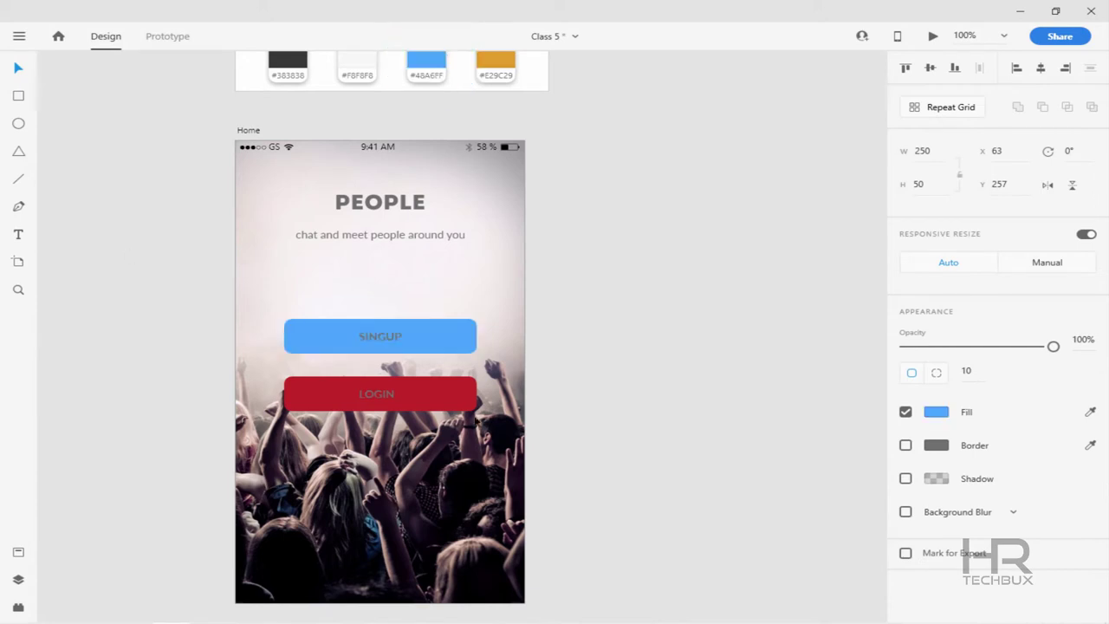
left_click(441, 384)
left_click(489, 60)
Set the fill of both button labels, SINGUP and LOGIN, to white
left_click_drag(352, 322, 403, 400)
left_click(935, 577)
left_click(769, 600)
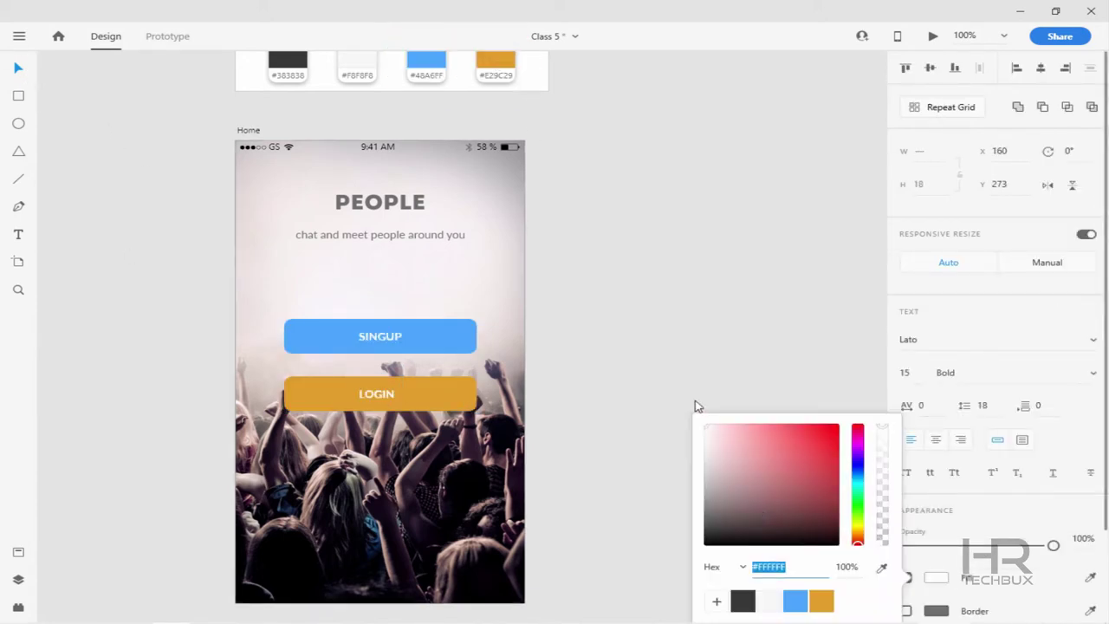
left_click(694, 271)
scroll(694, 271, "down", 1)
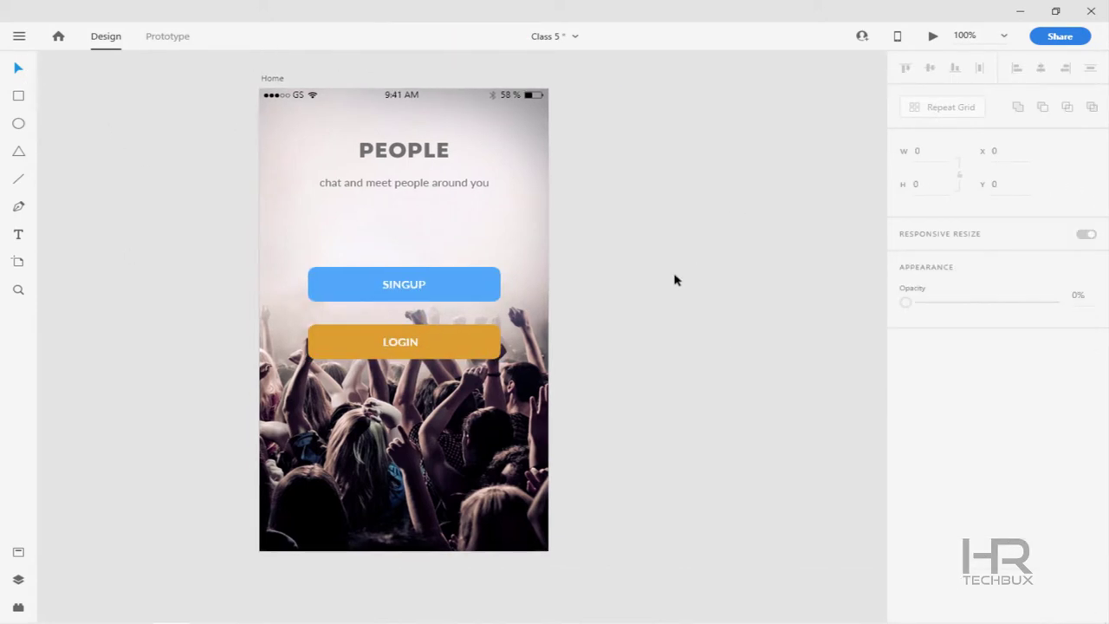
Move the SINGUP and LOGIN buttons down together so the SINGUP button sits at Y 307
left_click(418, 287)
left_click(411, 341, "shift")
key("shift+Down")
key("shift+Down")
key("shift+Down")
key("shift+Down")
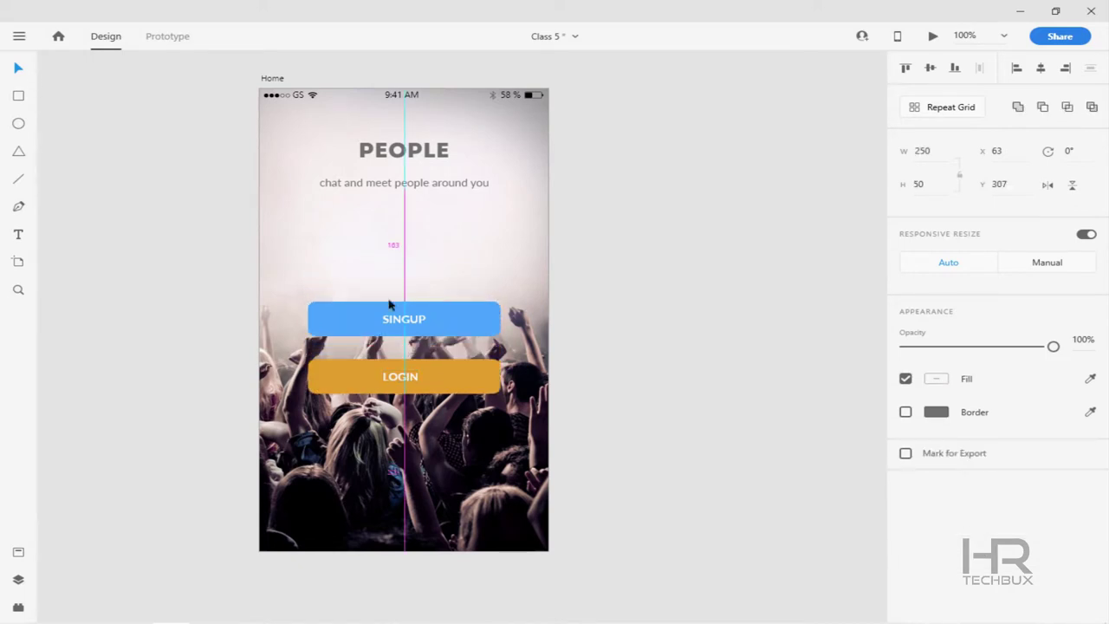
Move the PEOPLE title and its tagline down together, placing the title at Y 111
left_click(399, 156)
left_click(641, 225)
scroll(632, 278, "up", 1)
left_click(450, 204)
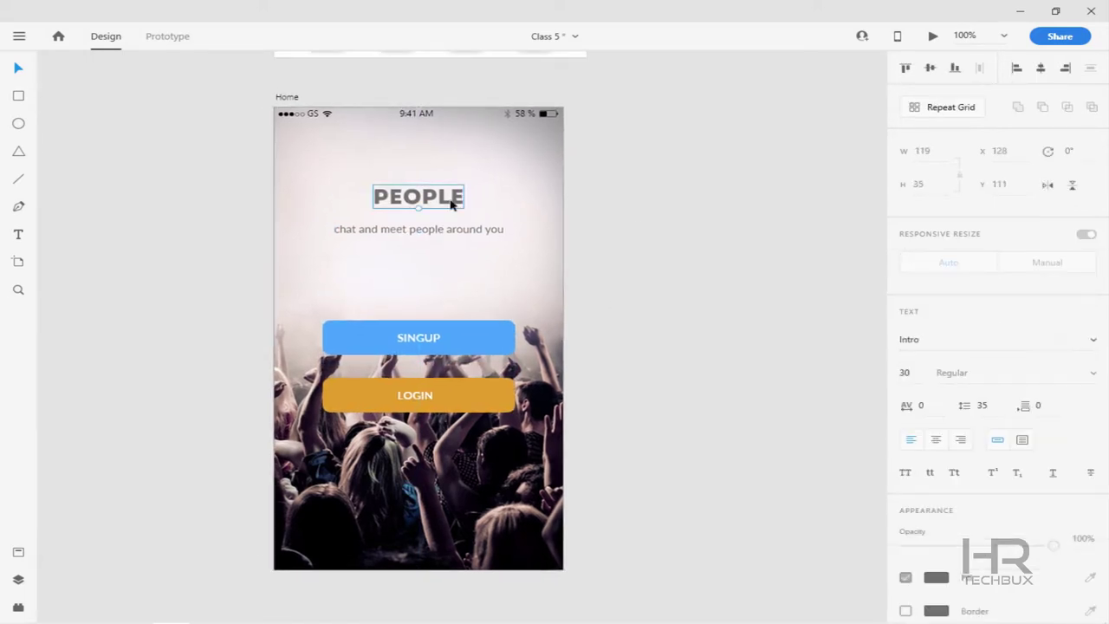
left_click(520, 251)
Preview the Home screen to check the layout of its title, tagline and buttons
left_click(490, 329)
left_click(502, 391)
left_click(661, 271)
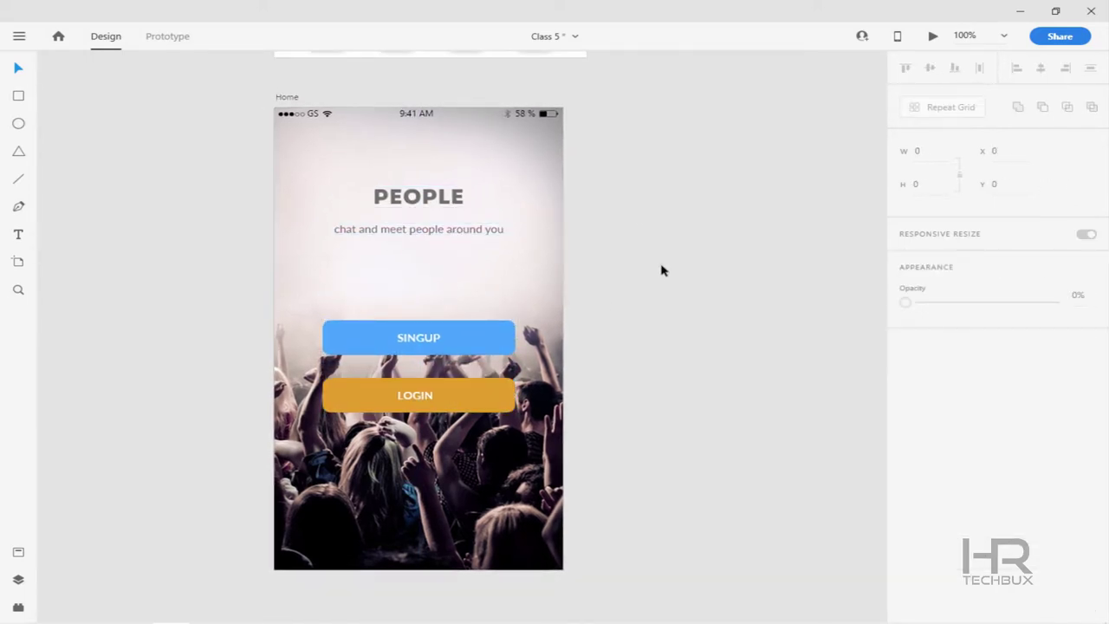
left_click(932, 35)
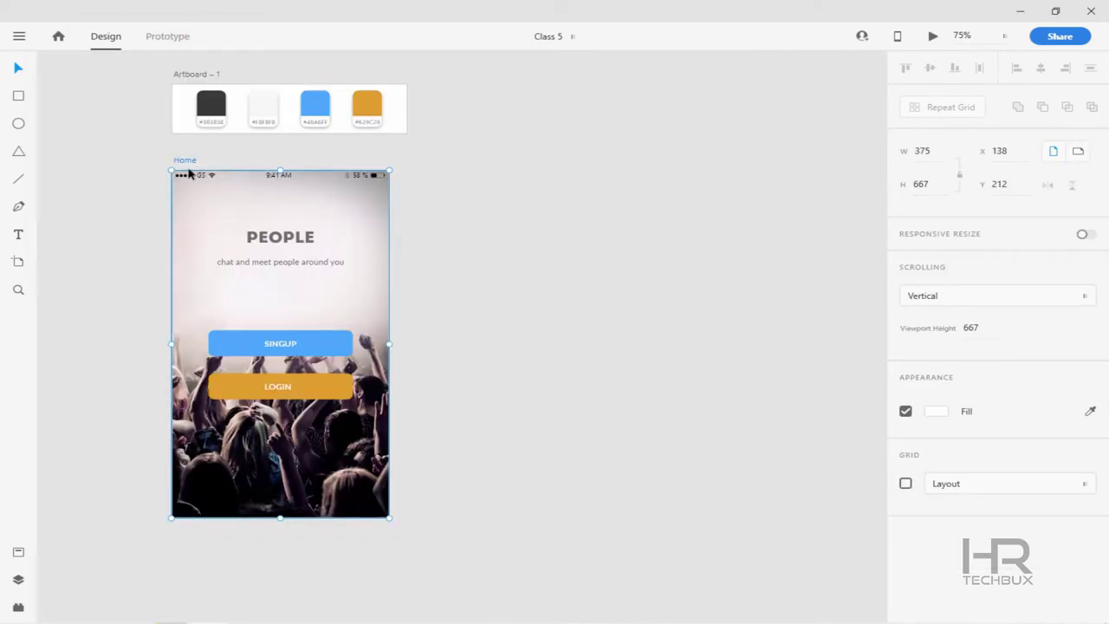
Duplicate the Home artboard beside the original at X 583 and name the copy "Login"
left_click_drag(189, 174, 483, 165)
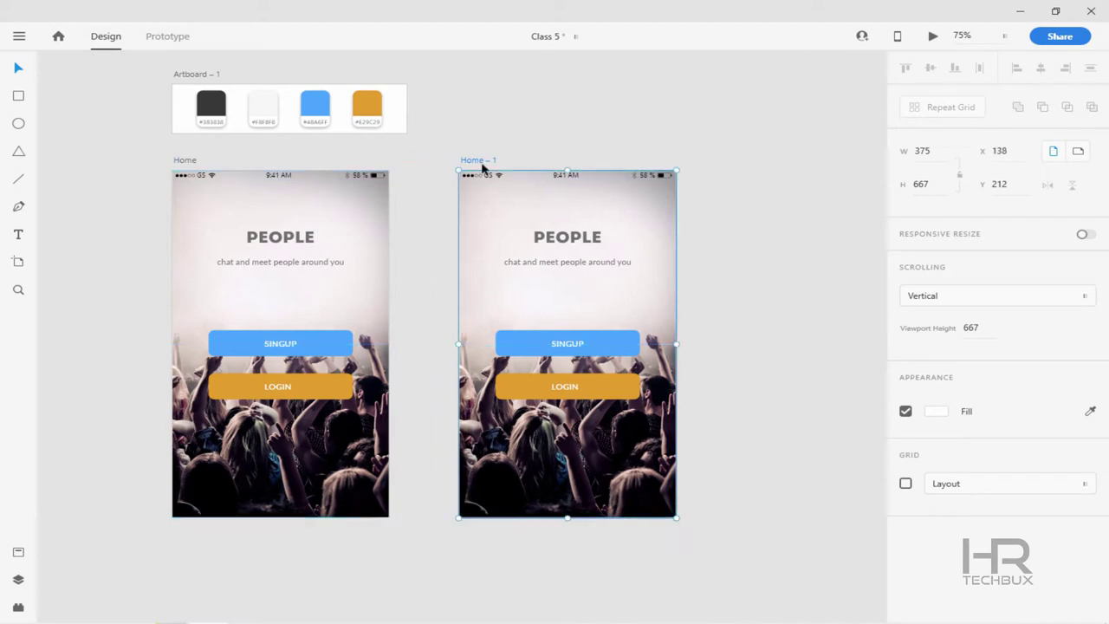
key("ctrl+z")
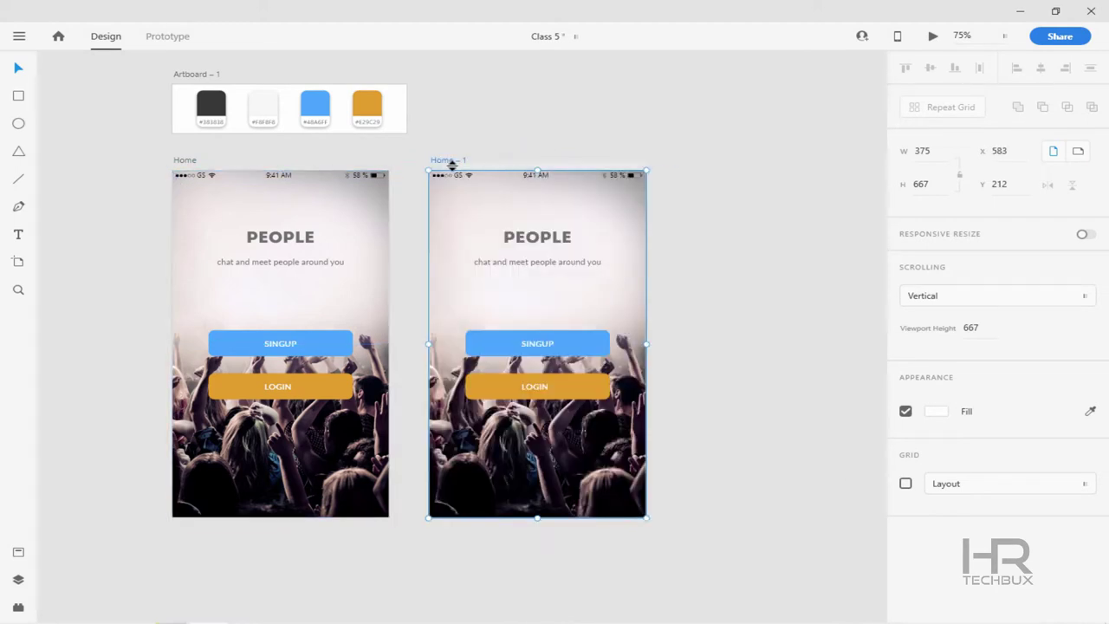
double_click(449, 164)
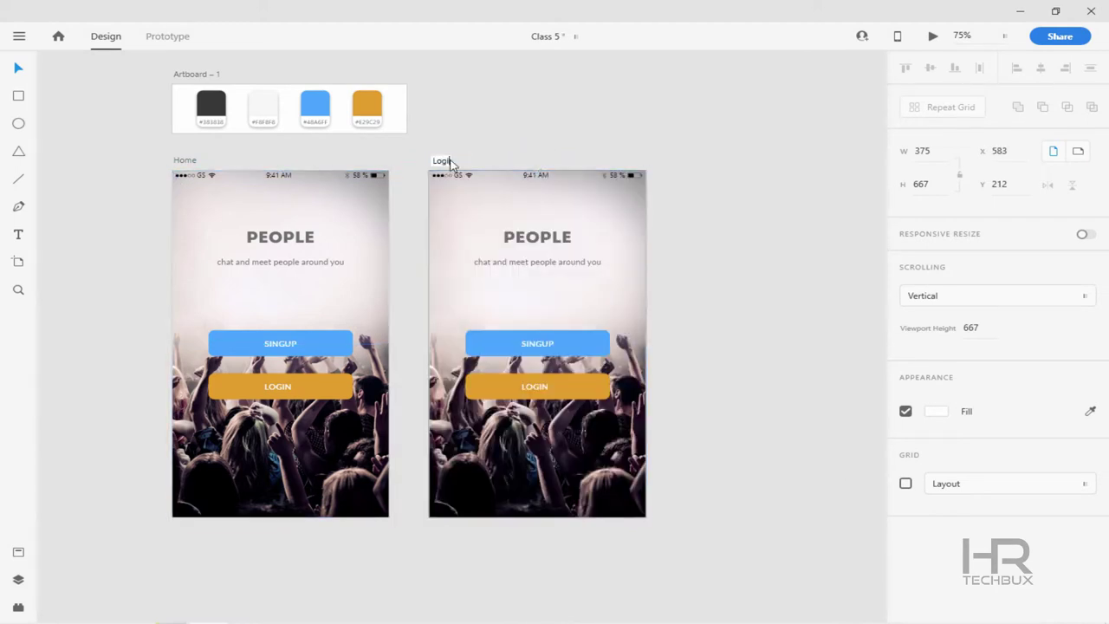
type("Login")
key("Return")
Delete the title, tagline and both labelled buttons from the Login artboard, keeping the background image and status bar
key("ctrl+plus")
left_click(465, 194)
left_click(476, 302, "shift")
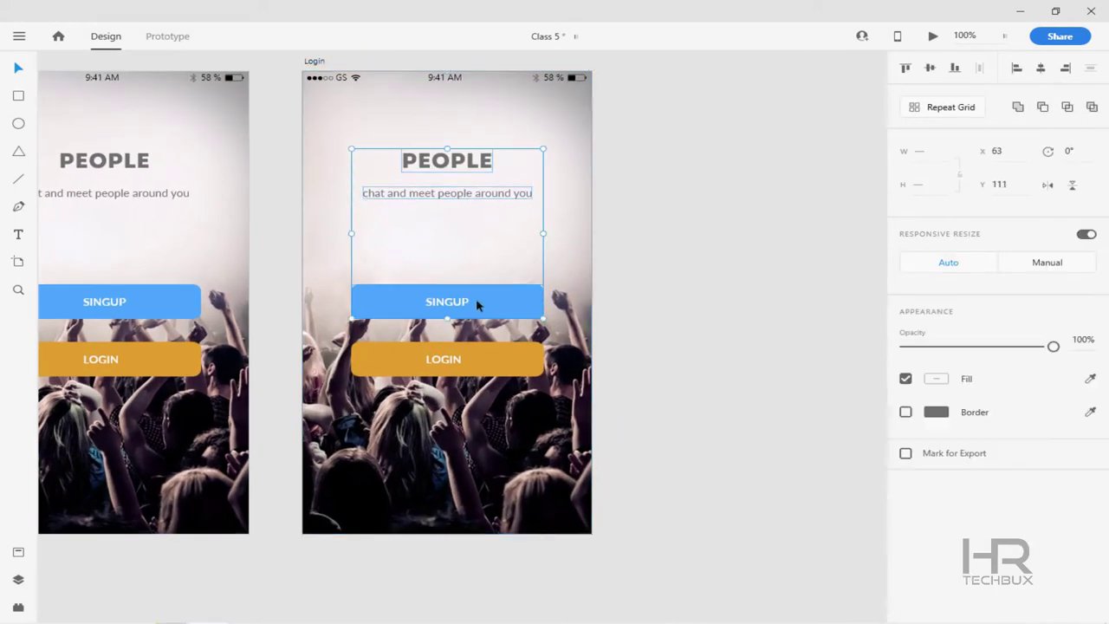
left_click(476, 359, "shift")
key("Delete")
left_click_drag(461, 332, 527, 347)
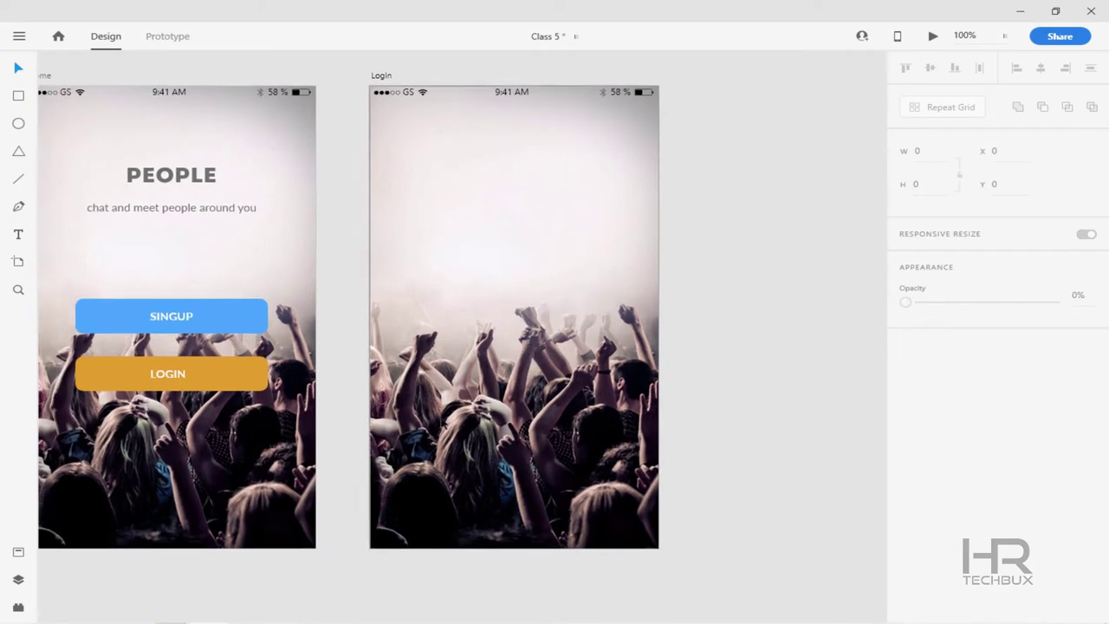
Cover the whole Login artboard with a 376 × 668 rectangle that has no border
key("r")
left_click_drag(371, 86, 658, 552)
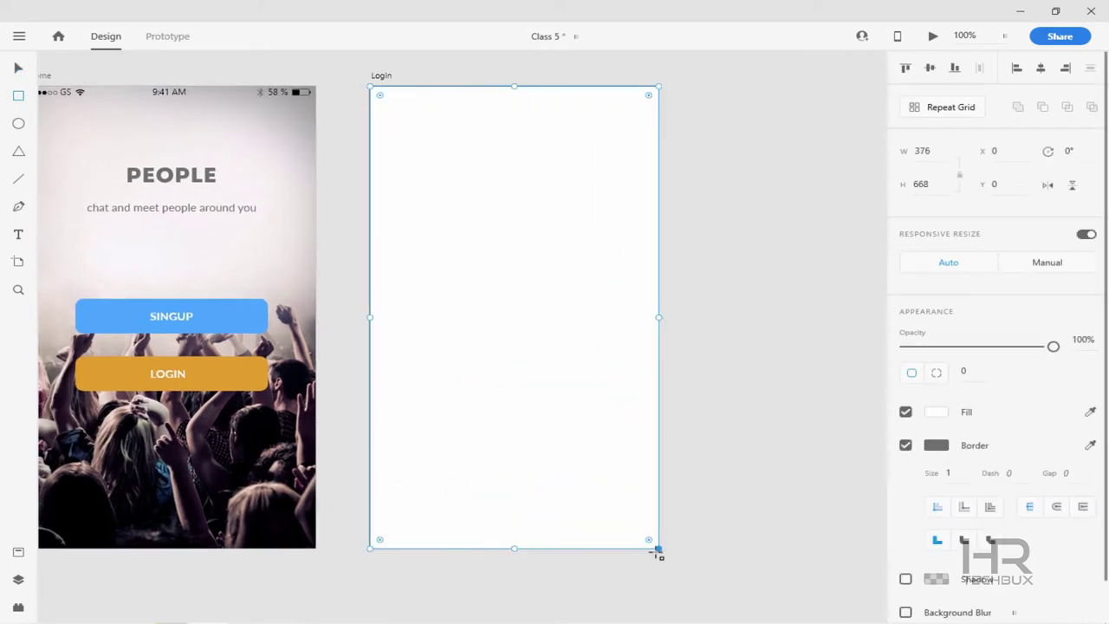
left_click(905, 445)
left_click_drag(797, 424, 728, 425)
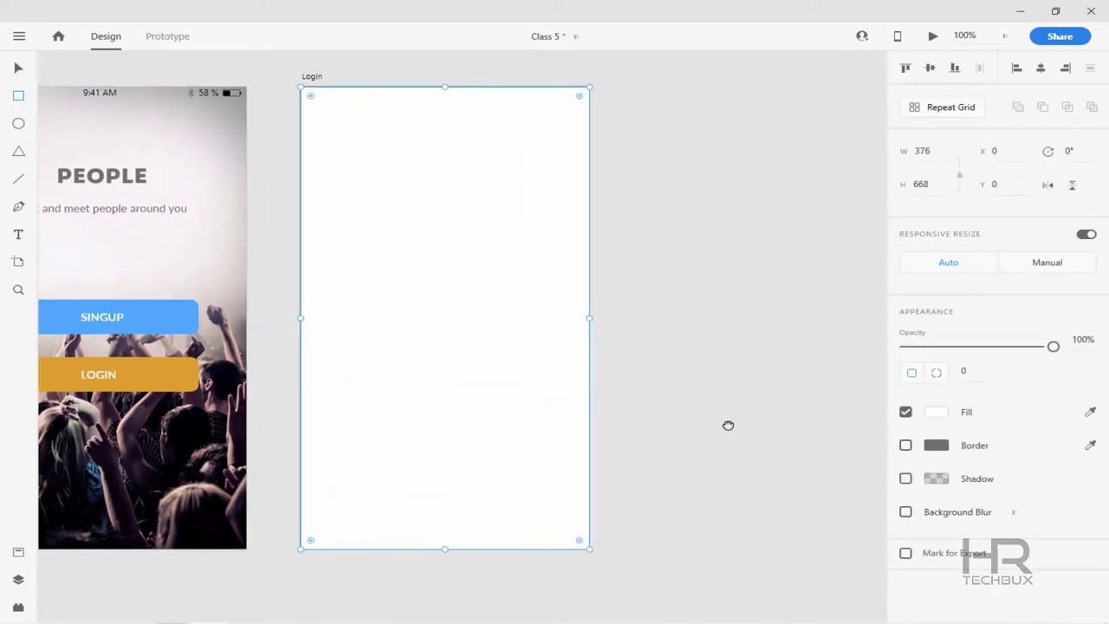
Give the covering rectangle a background blur of amount 30 and brightness 15, and lock it
left_click(905, 513)
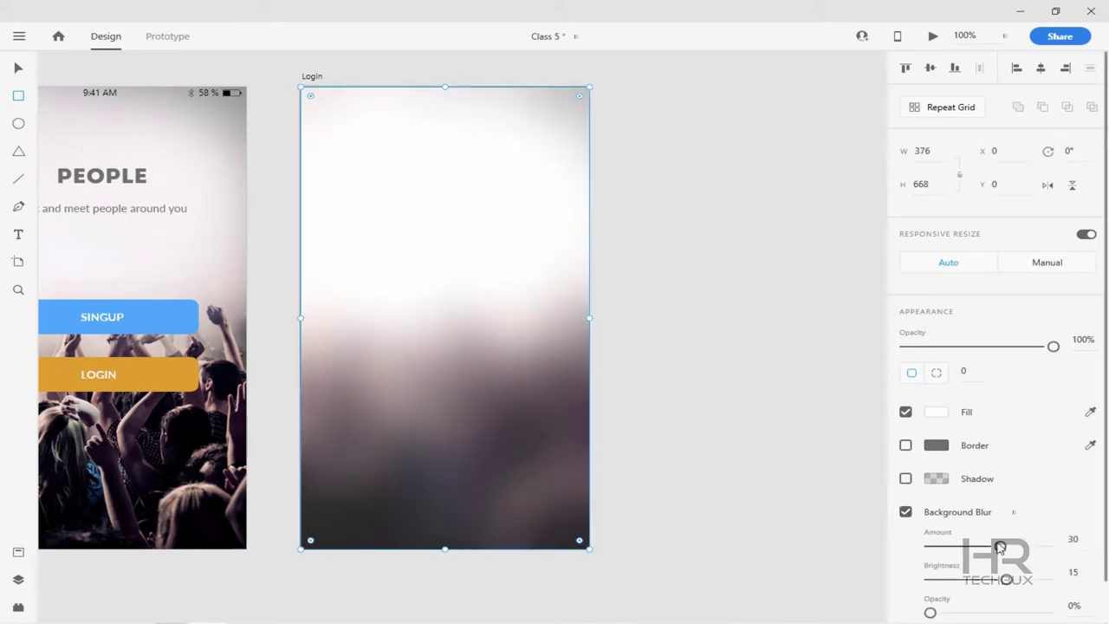
scroll(1018, 540, "down", 1)
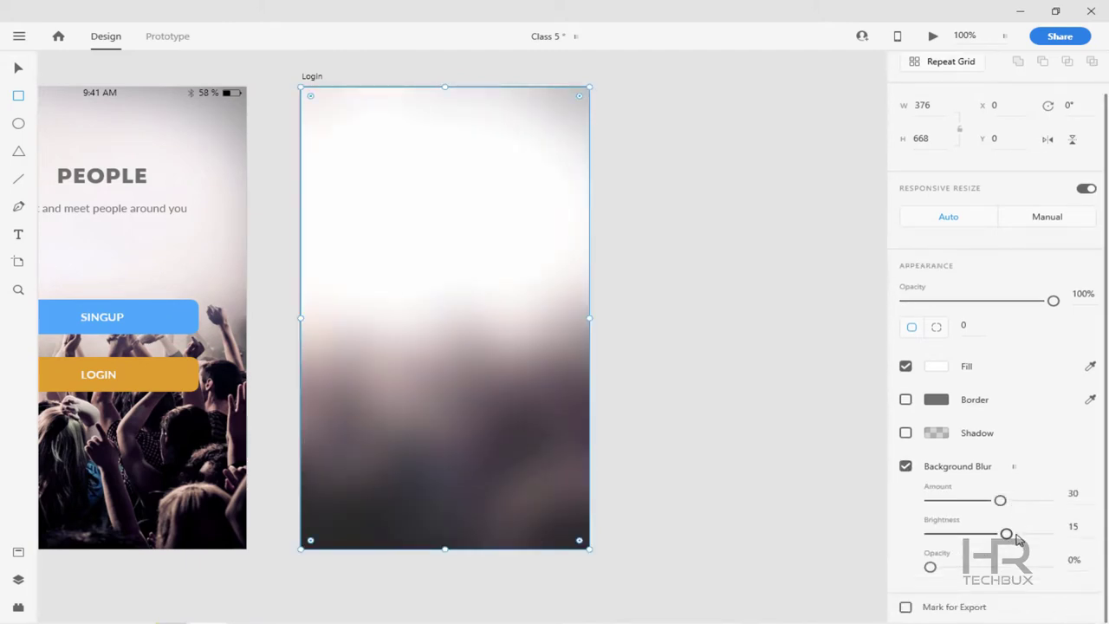
left_click(664, 139)
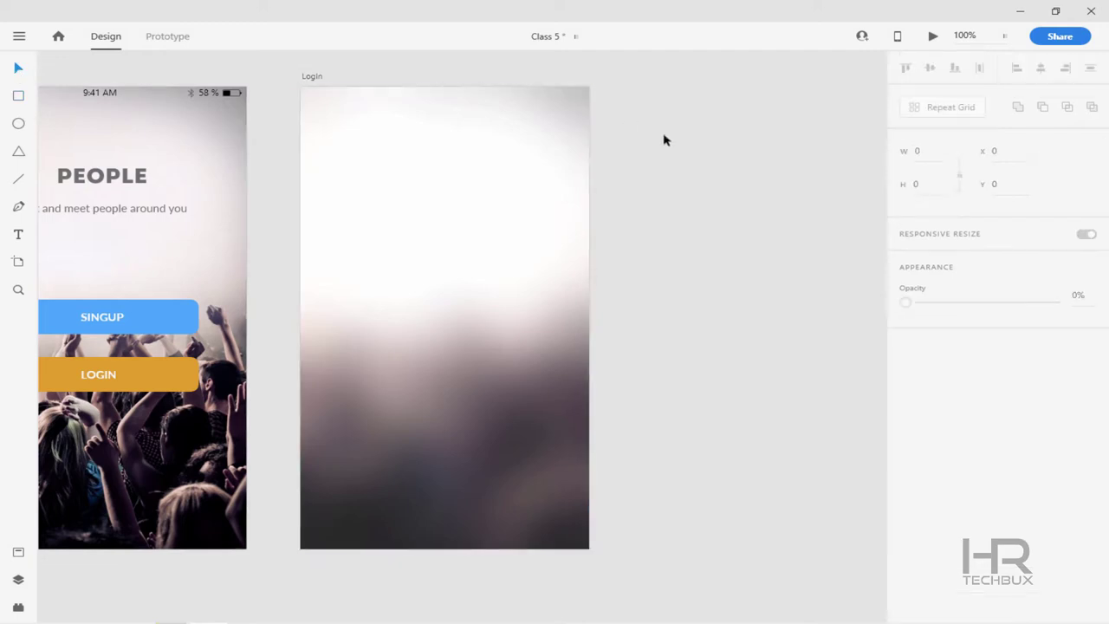
left_click_drag(650, 91, 507, 227)
left_click(473, 217)
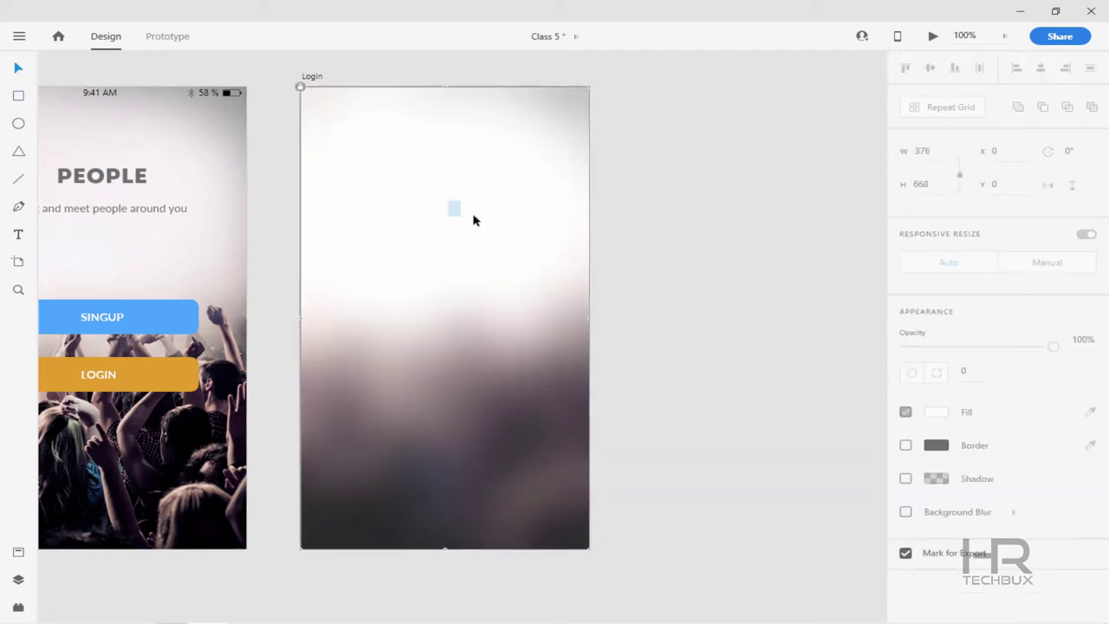
Add the text "Login" beside the artboard in Lato Light at size 40
key("t")
left_click(707, 212)
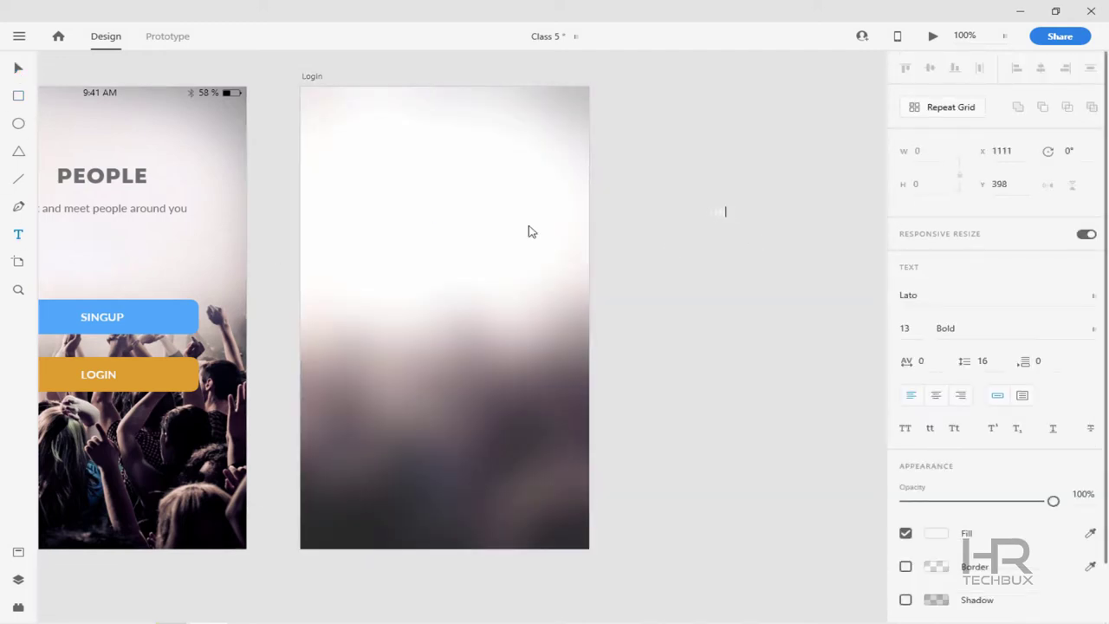
type("40")
key("Return")
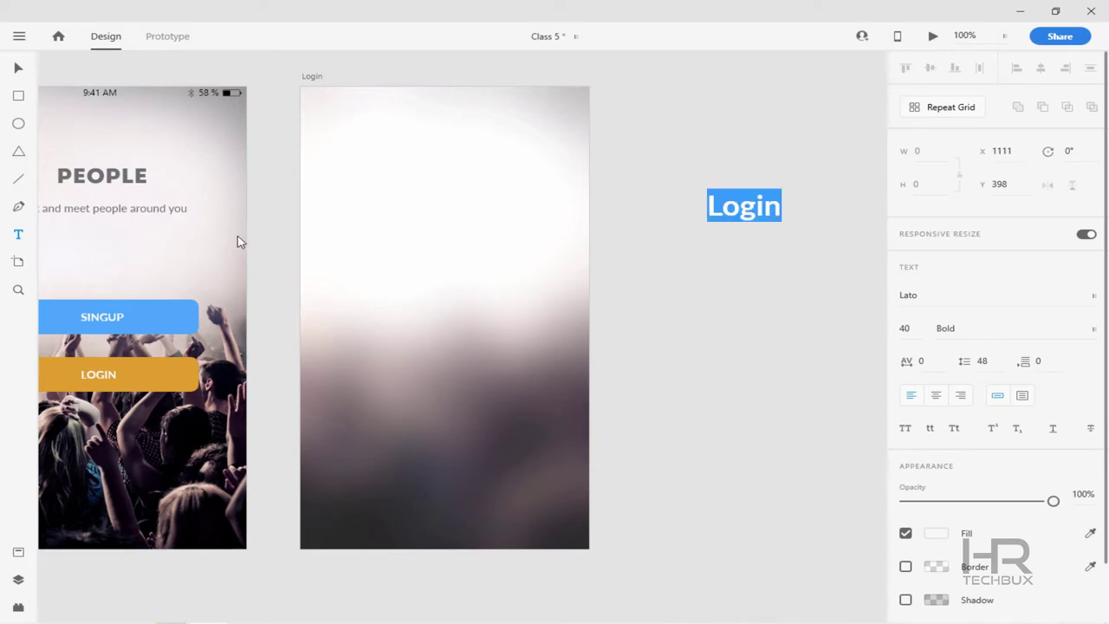
left_click(983, 326)
type("Light")
key("Return")
Place the Login text at the upper left edge of the Login artboard and set its fill to dark grey
left_click(23, 70)
left_click_drag(743, 205, 344, 220)
scroll(996, 346, "down", 2)
left_click(936, 460)
left_click(743, 547)
left_click(688, 272)
Shift the Login heading to the right so it sits at X 35
scroll(344, 220, "up", 3)
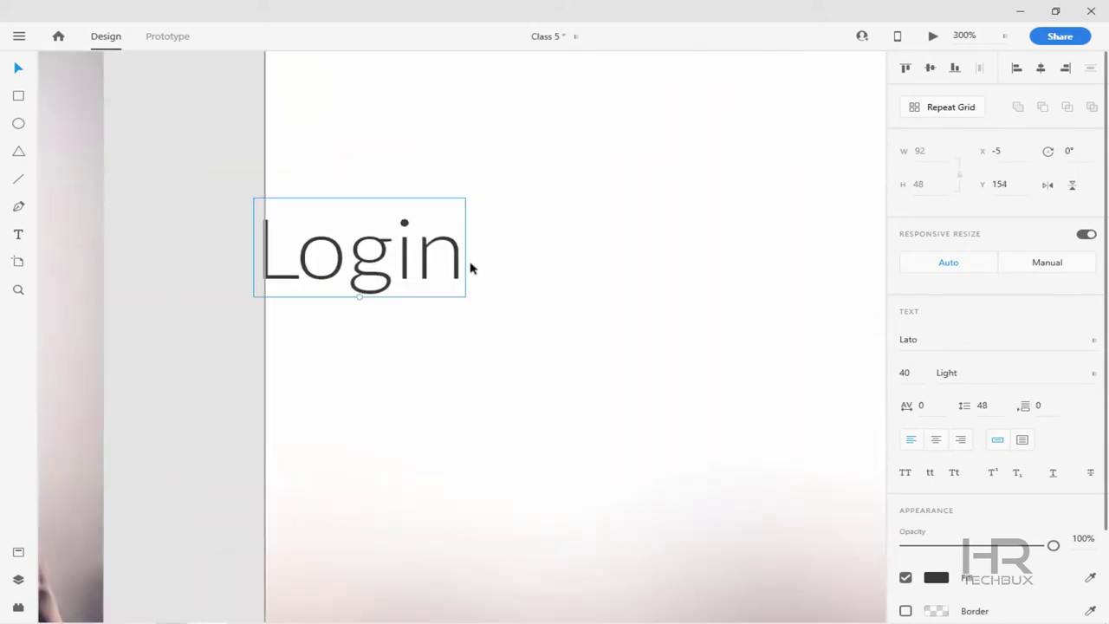
key("shift+Right")
key("shift+Right")
key("shift+Right")
key("shift+Right")
key("ctrl+minus")
key("ctrl+minus")
key("ctrl+equal")
scroll(568, 185, "down", 2)
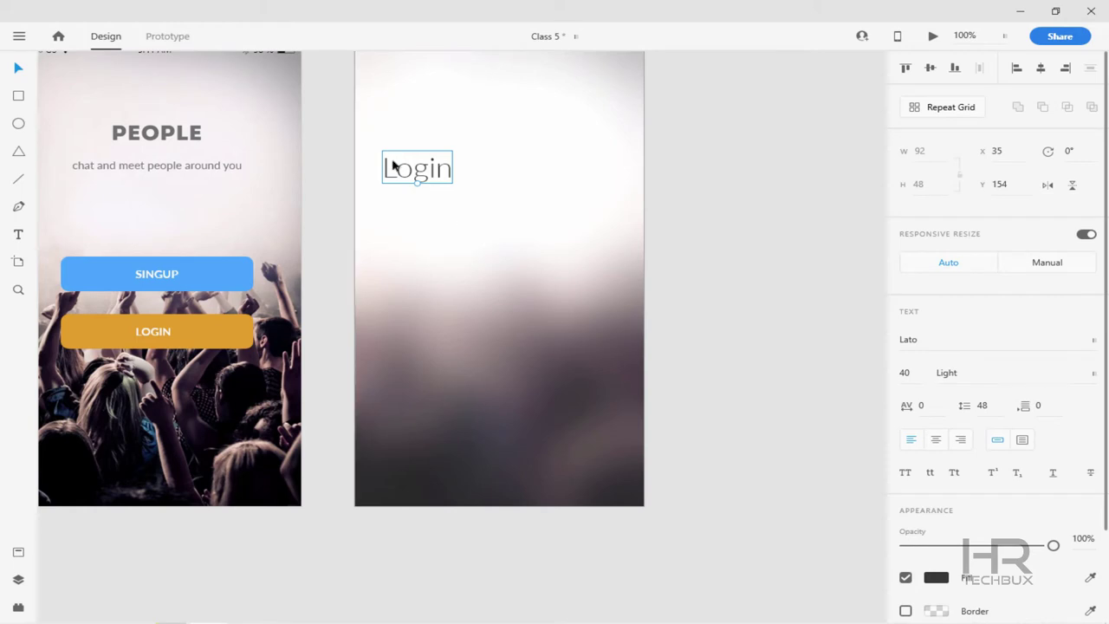
Duplicate the Login heading beside the artboard, change the copy to "EMAIL ADDRESS" and set its size to 20
left_click_drag(391, 164, 722, 188, "alt")
double_click(725, 181)
type("EMAIL ADDRE")
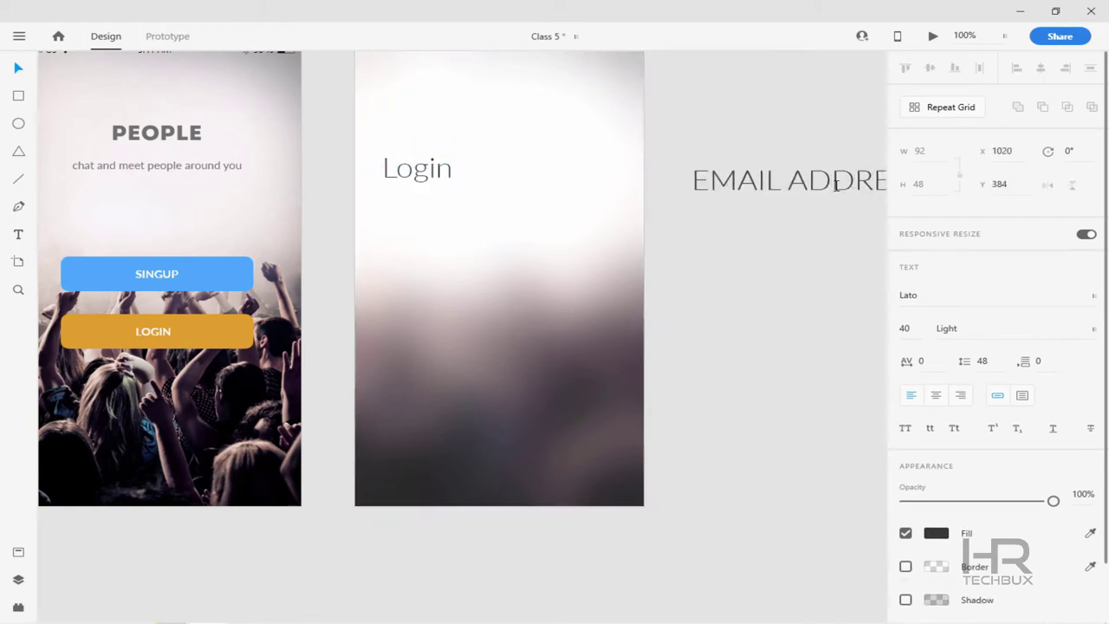
key("ctrl+a")
left_click(903, 328)
key("Return")
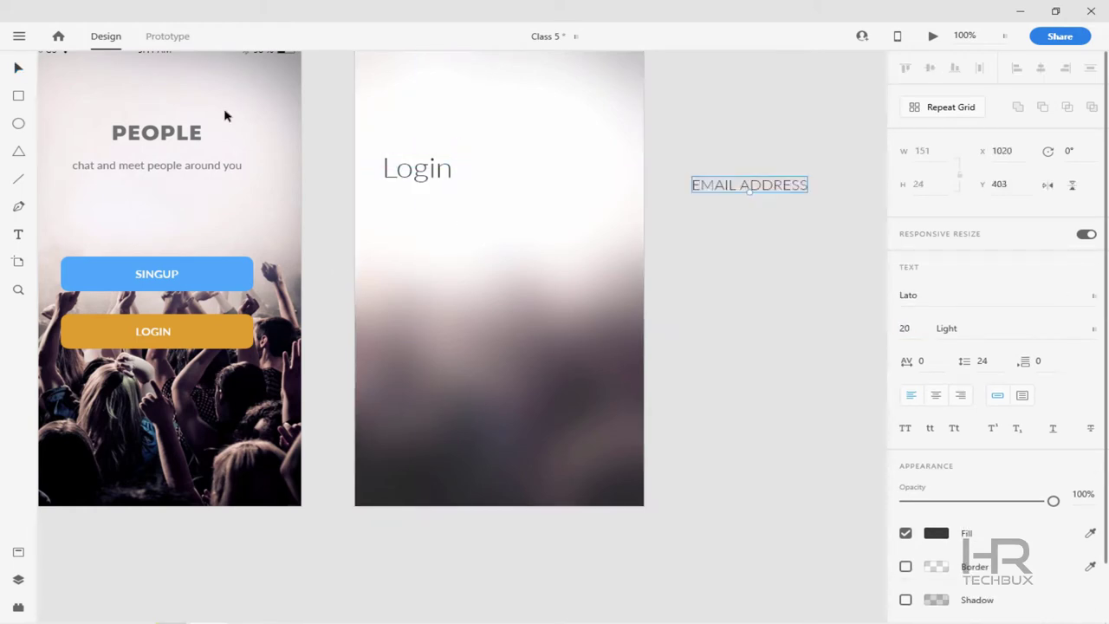
Place the EMAIL ADDRESS label under the Login heading at X 37 and move both up so the label sits at Y 209
left_click_drag(725, 186, 416, 215)
key("ctrl+2")
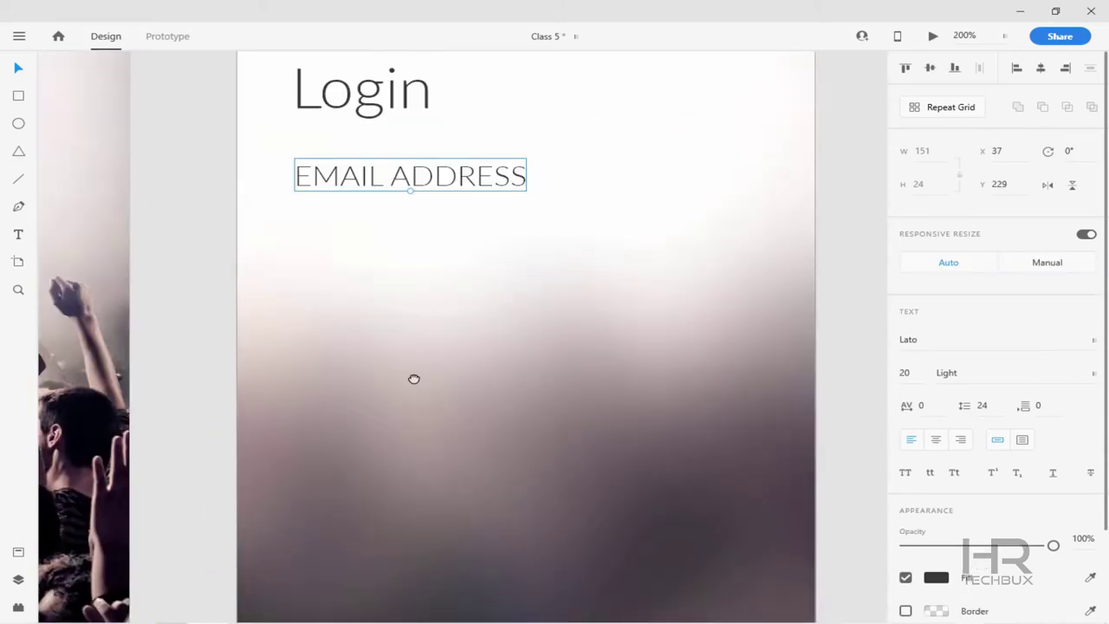
key("ctrl+0")
key("ctrl+1")
key("ctrl+2")
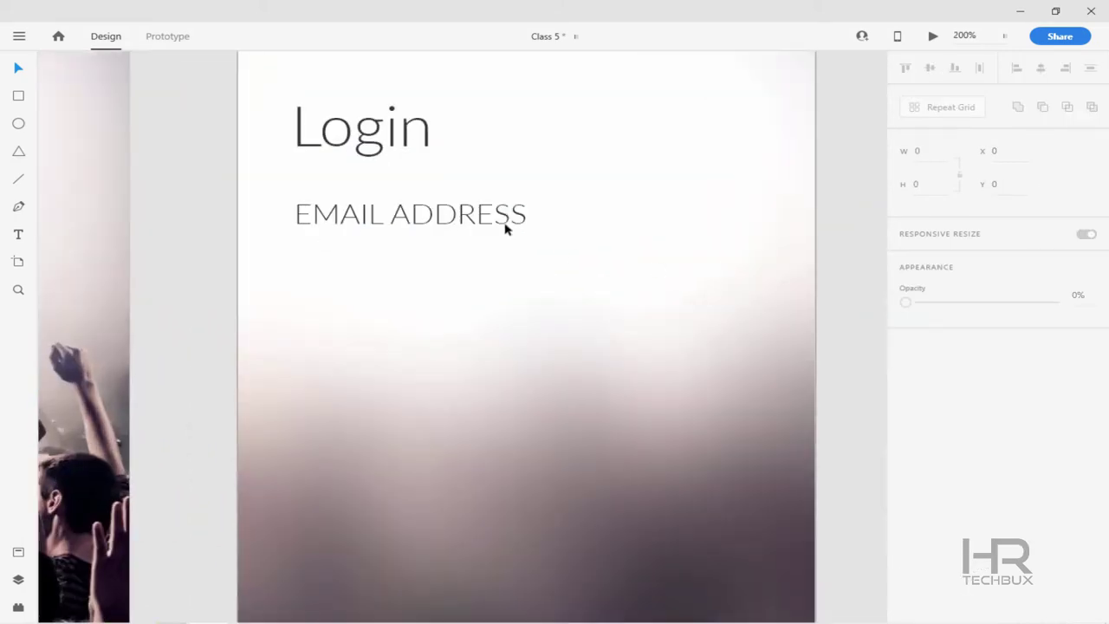
Duplicate the EMAIL ADDRESS label directly below at Y 257 and change the copy to a sample e-mail address
left_click_drag(505, 224, 485, 277)
double_click(485, 277)
type("name")
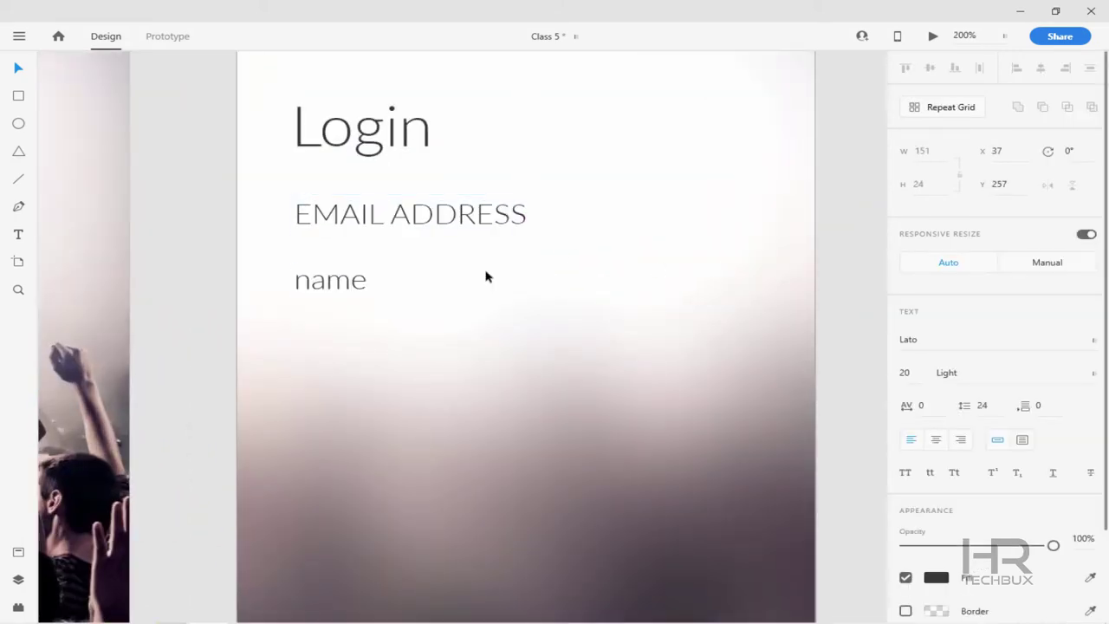
type(".lastname@g")
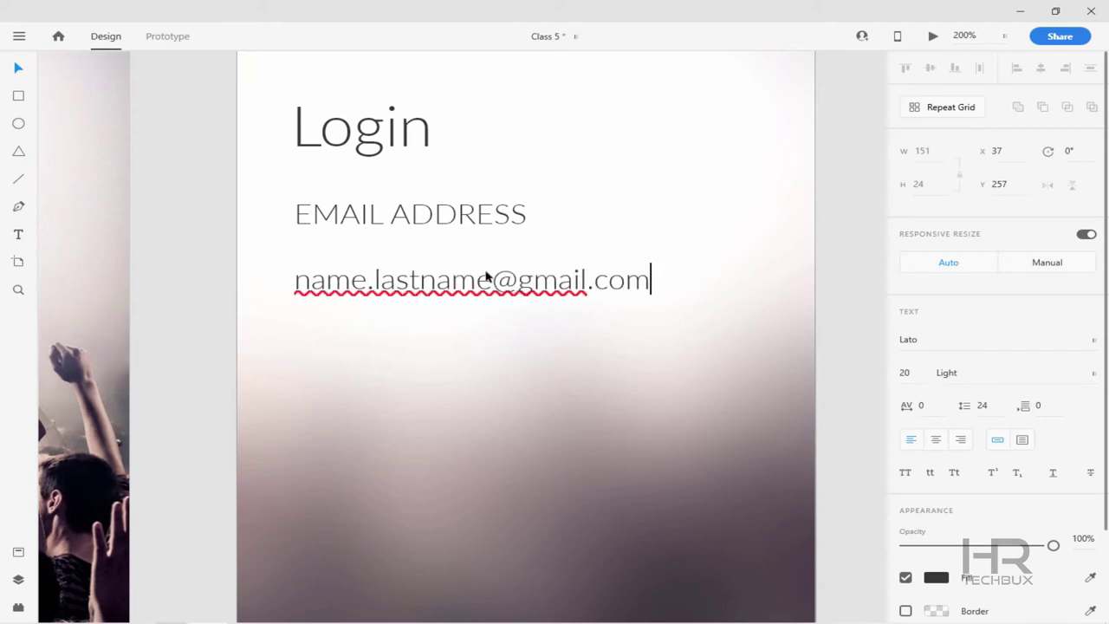
type("mail.com")
key("Escape")
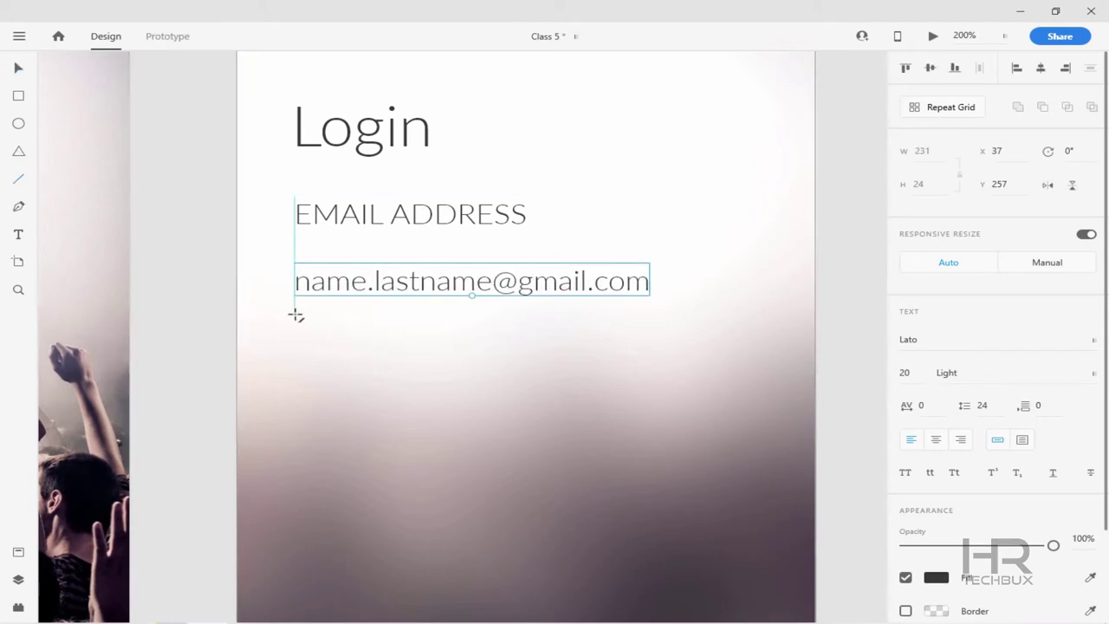
Draw a 275 px horizontal line under the sample e-mail, centred on the artboard, and shift both texts to its start at X 51
left_click_drag(296, 315, 735, 324)
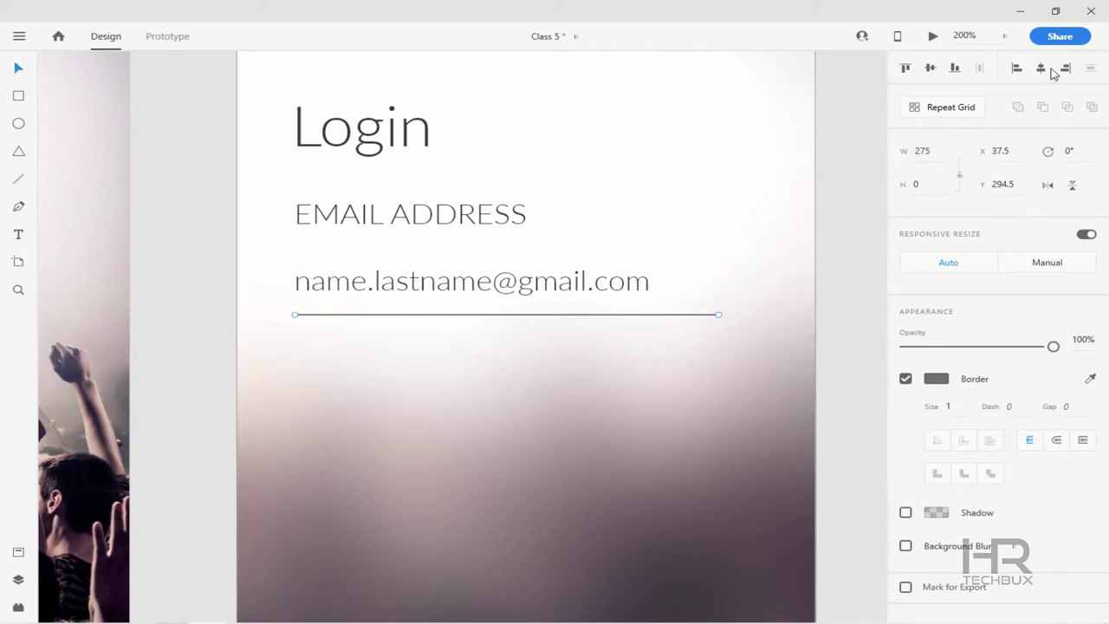
left_click(389, 286, "shift")
left_click(410, 213, "shift")
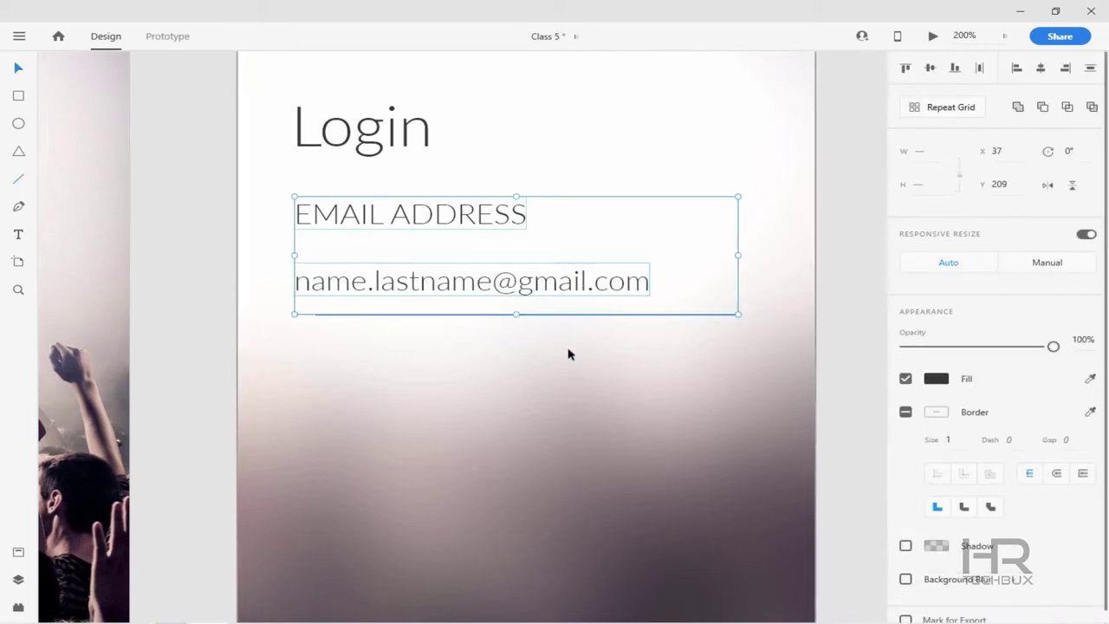
left_click(569, 314, "shift")
left_click_drag(460, 231, 482, 231)
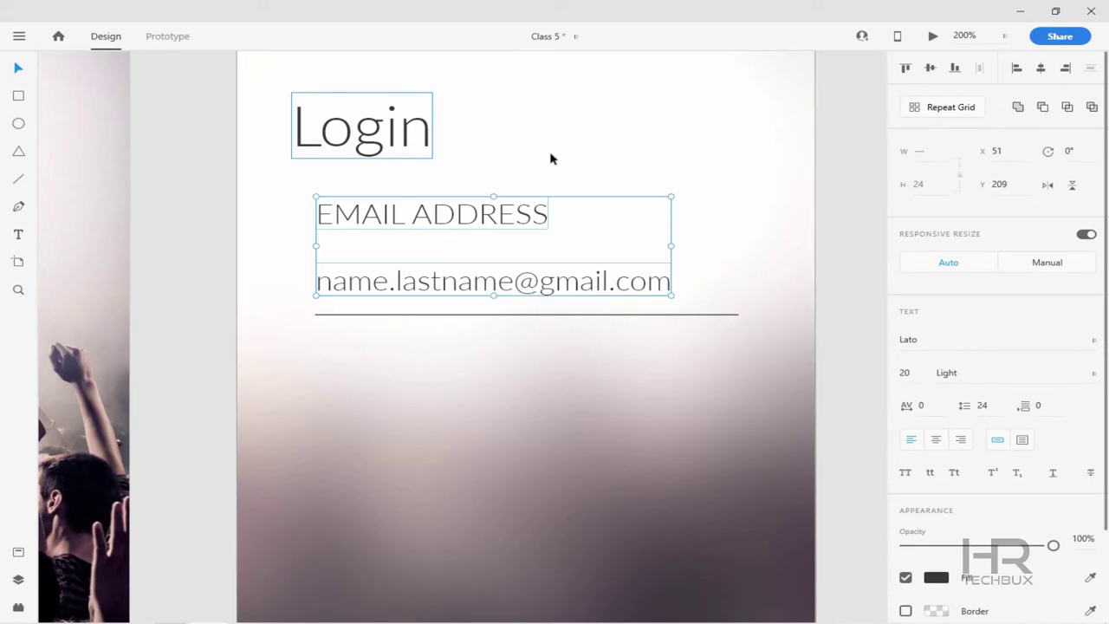
Set the opacity of the sample e-mail text to 70% and of the line below it to 30%
scroll(550, 159, "down", 3)
scroll(758, 223, "up", 3)
left_click(541, 205)
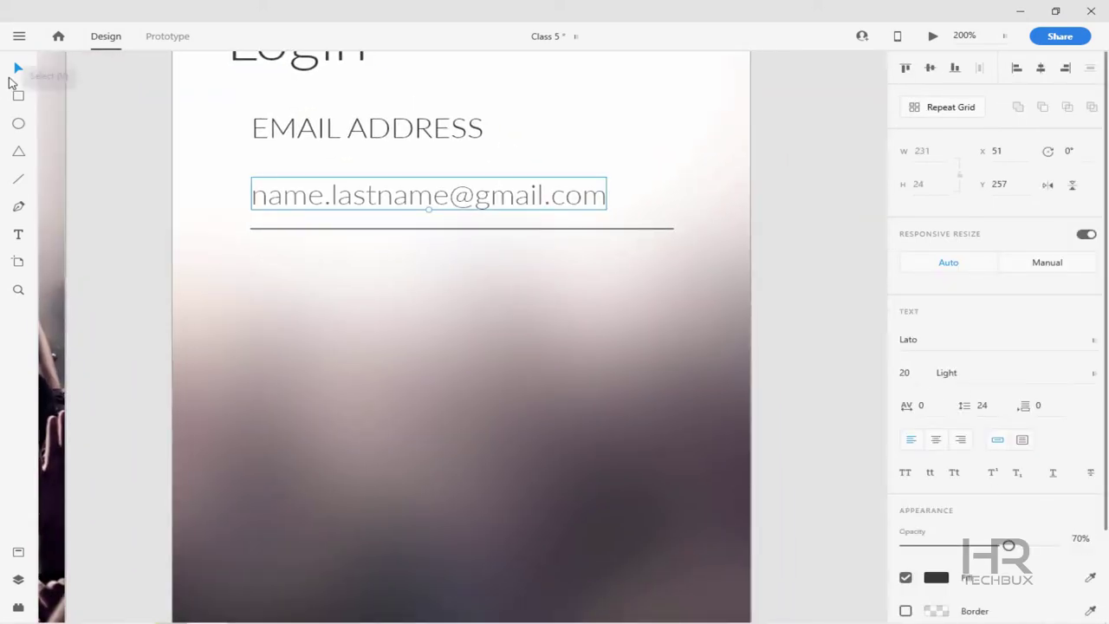
left_click(478, 231)
key("3")
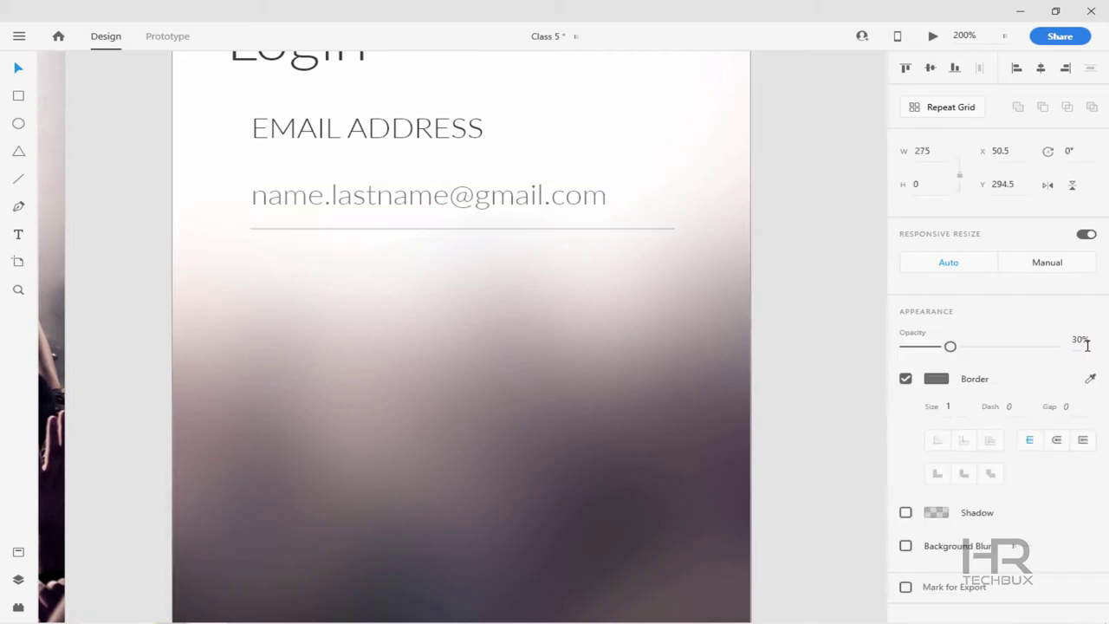
Duplicate the e-mail label, sample text and line below the originals at Y 322 and change the copied label to "PASSWORD"
scroll(797, 275, "up", 2)
left_click(475, 202, "shift")
left_click_drag(458, 191, 480, 347)
double_click(461, 348)
type("PASSWORD")
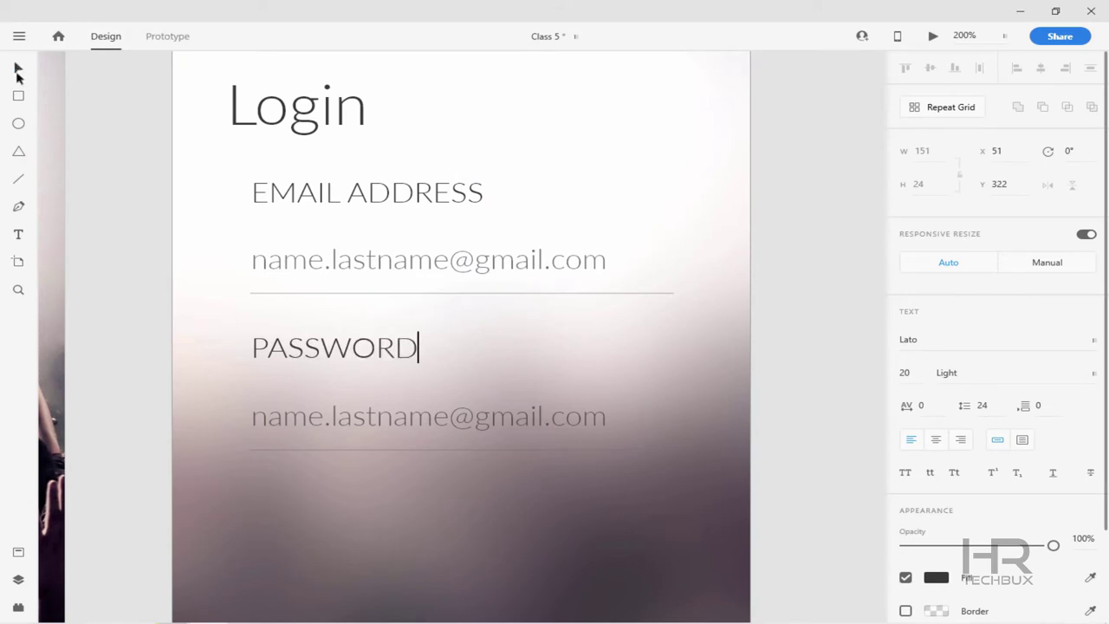
key("Escape")
Delete the copied sample e-mail text under the PASSWORD label
key("Tab")
key("Return")
key("BackSpace")
Draw an 8 × 8 circle under the PASSWORD label at X 56, Y 387, with a dark grey fill and no border
left_click(18, 123)
scroll(223, 413, "up", 2)
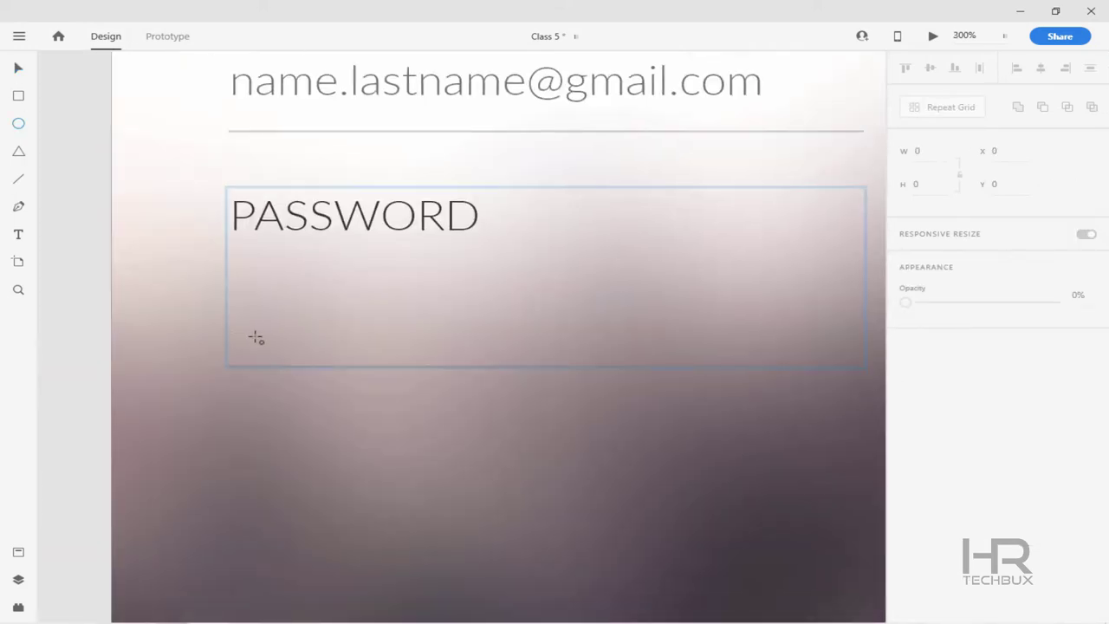
left_click_drag(256, 338, 273, 353)
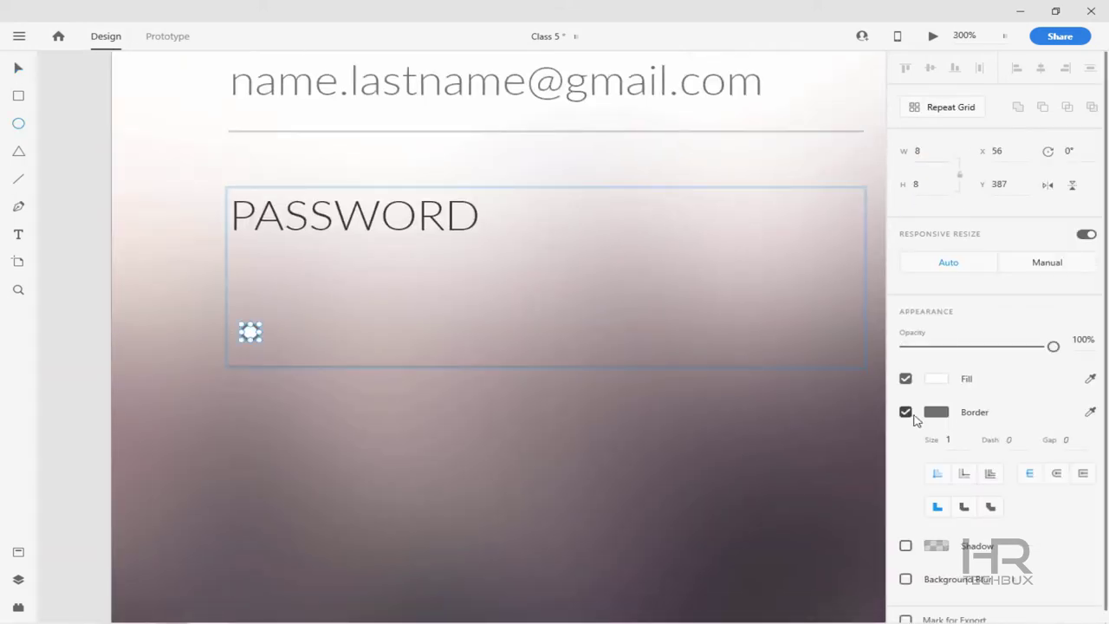
left_click(905, 413)
left_click(935, 379)
left_click(743, 470)
key("Escape")
key("v")
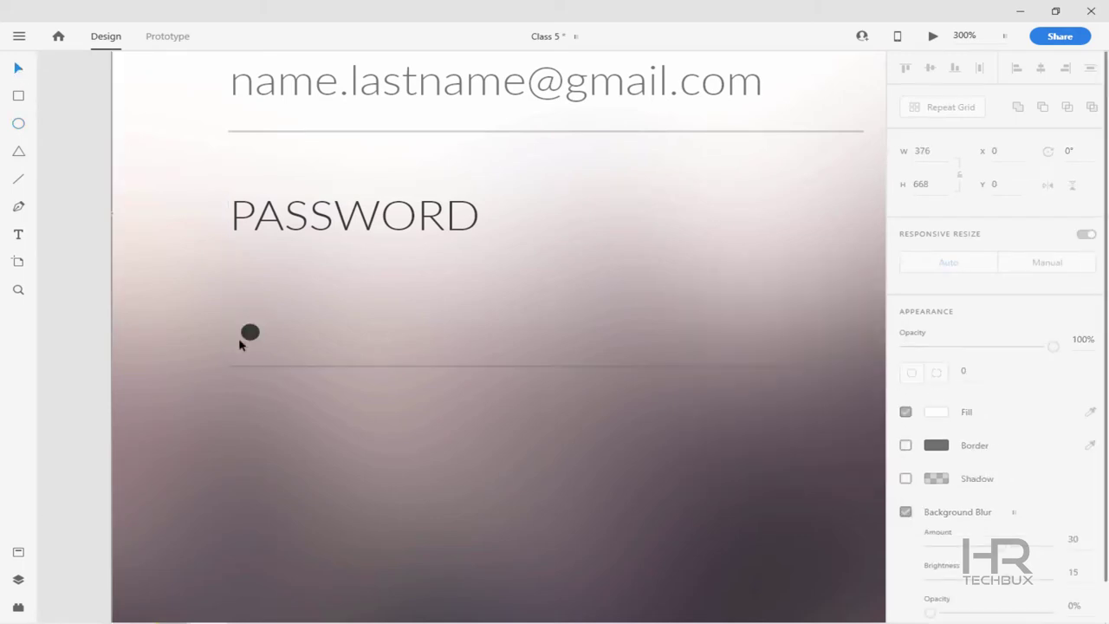
Repeat the circle as a row of eight closely spaced dots starting at X 51 and set the row's opacity to 70%
left_click(251, 332)
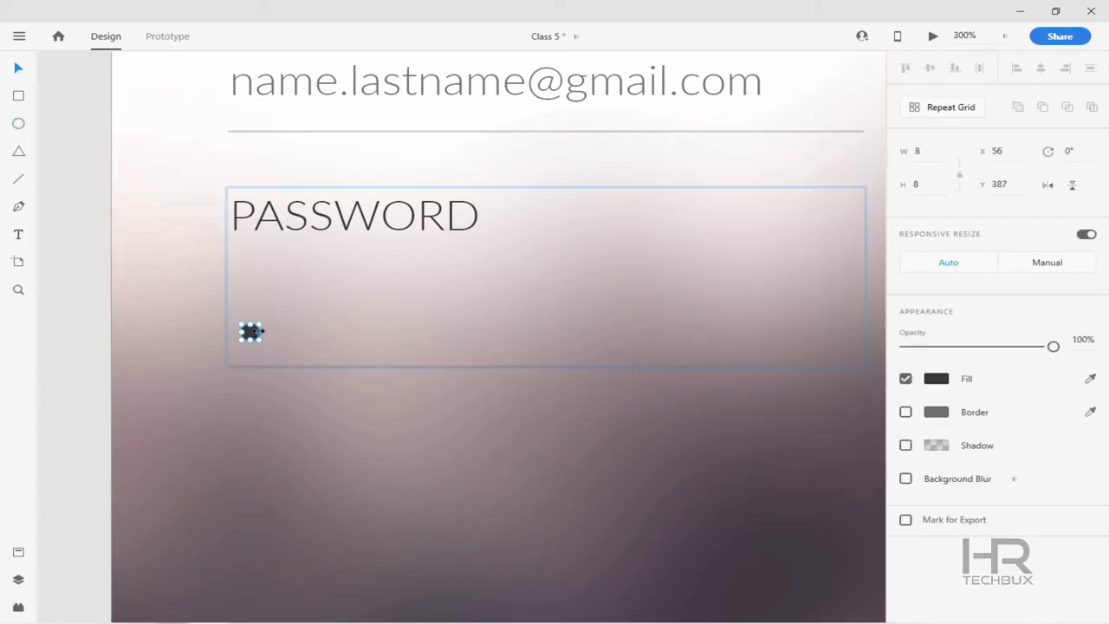
left_click(949, 113)
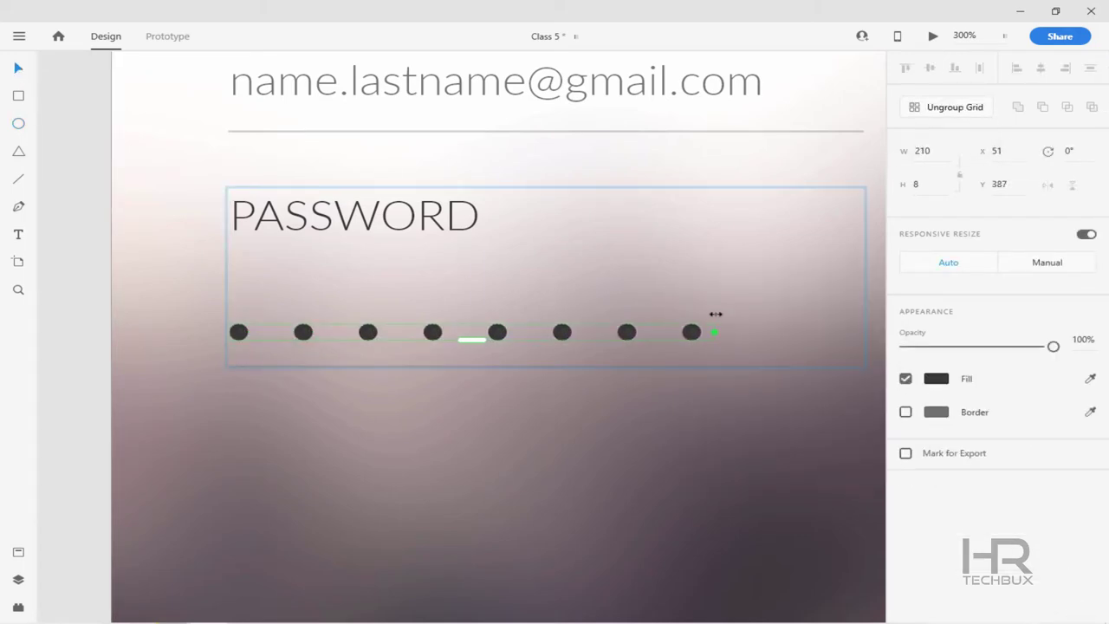
left_click_drag(691, 338, 469, 377)
type("50")
key("Return")
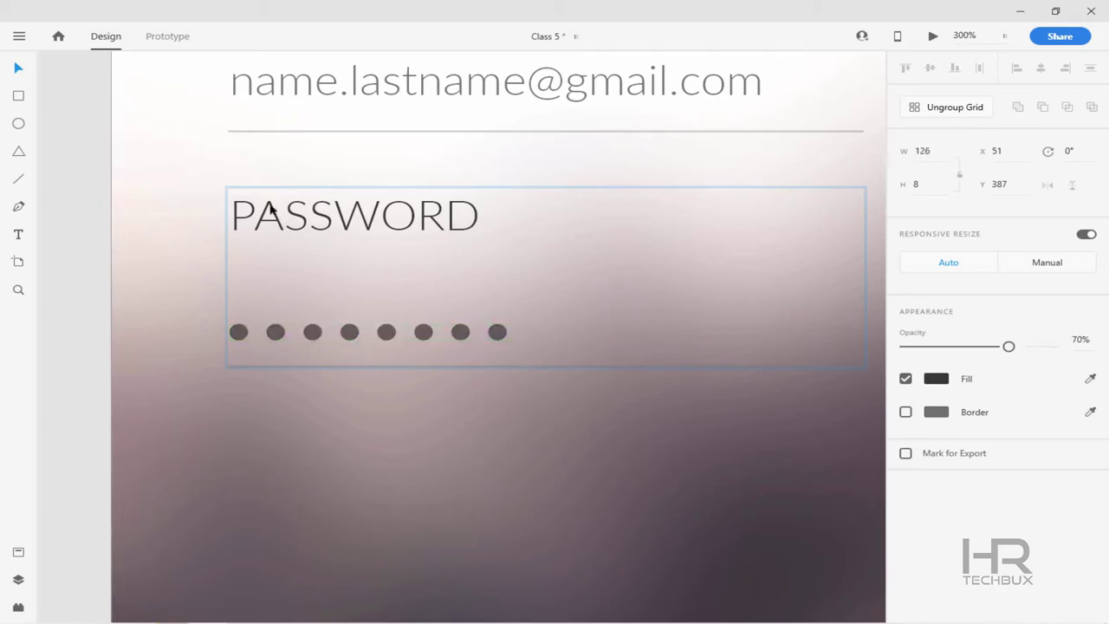
key("Escape")
Copy the orange LOGIN button from the Home screen onto the Login screen and place it below the password line
scroll(567, 413, "down", 2, "ctrl")
scroll(403, 261, "down", 2)
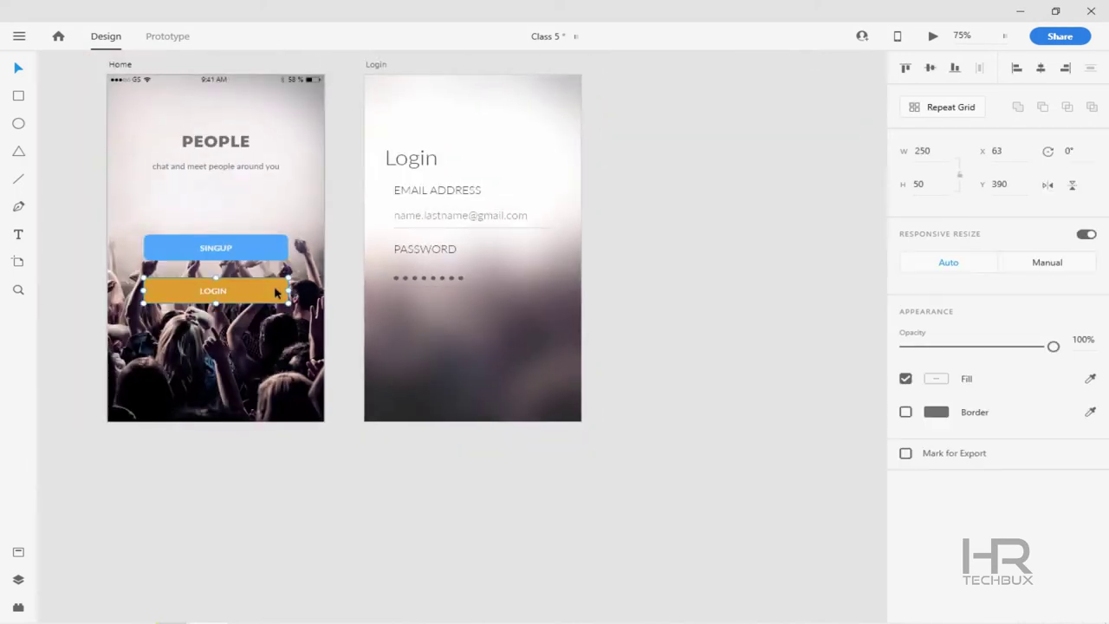
key("ctrl+v")
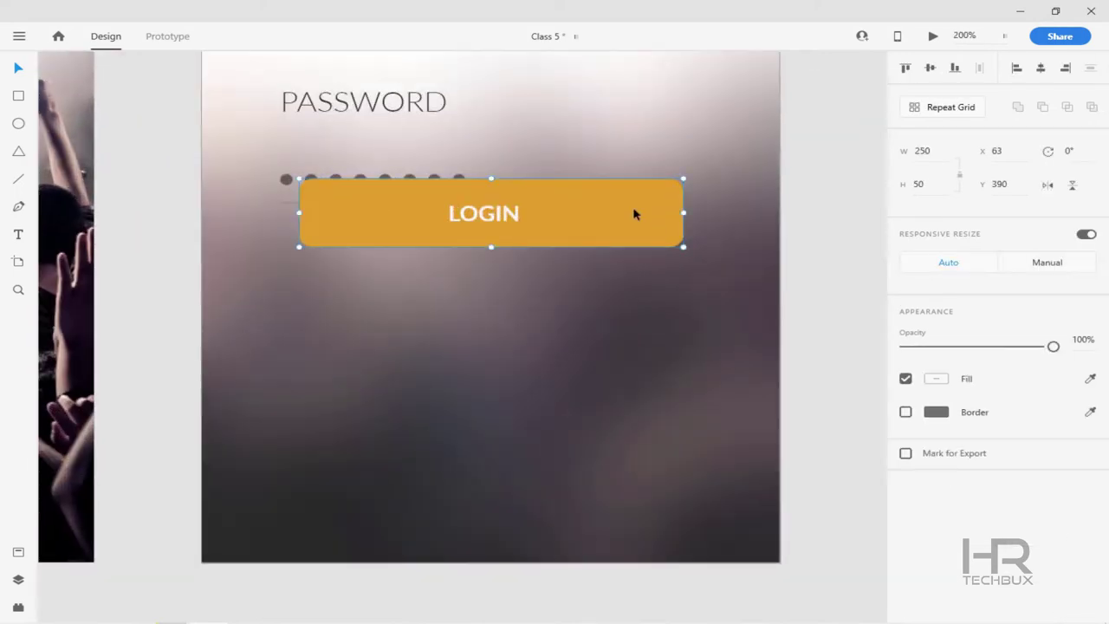
left_click_drag(636, 213, 589, 319)
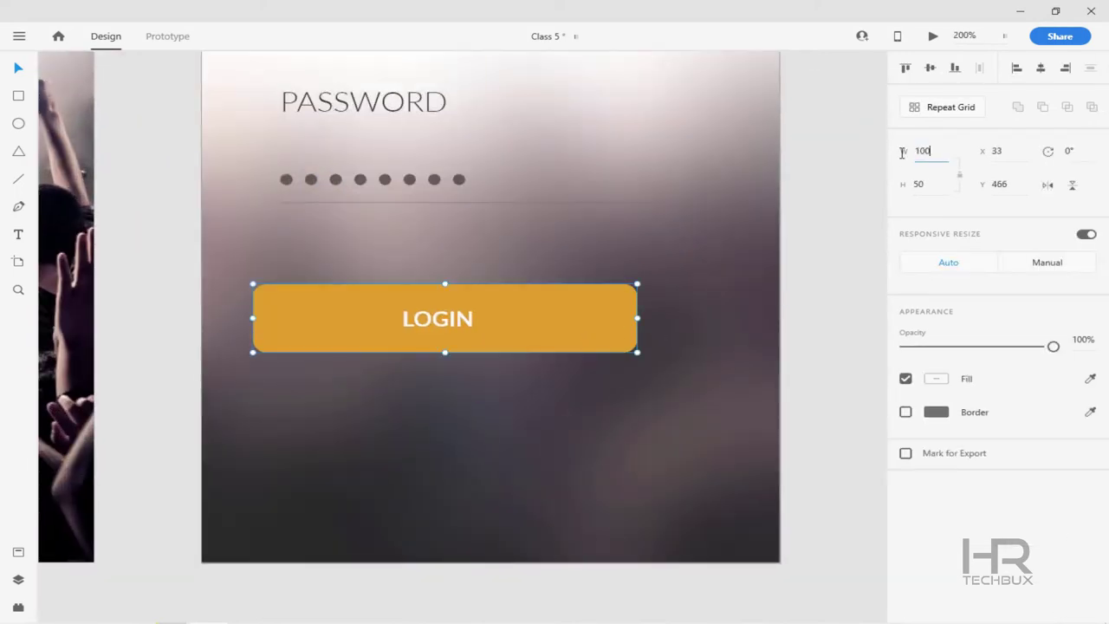
Set the copied LOGIN button's width to 100, centre its text and move the button just under the password line at X 47
left_click(902, 152)
type("100")
key("Return")
double_click(346, 322)
left_click_drag(384, 314, 401, 280)
key("ctrl+z")
left_click(336, 324)
left_click(336, 324, "shift")
key("shift+c")
Add the text "Forgot passowrd" on the empty canvas beside the Login screen at size 13
key("t")
left_click(818, 258)
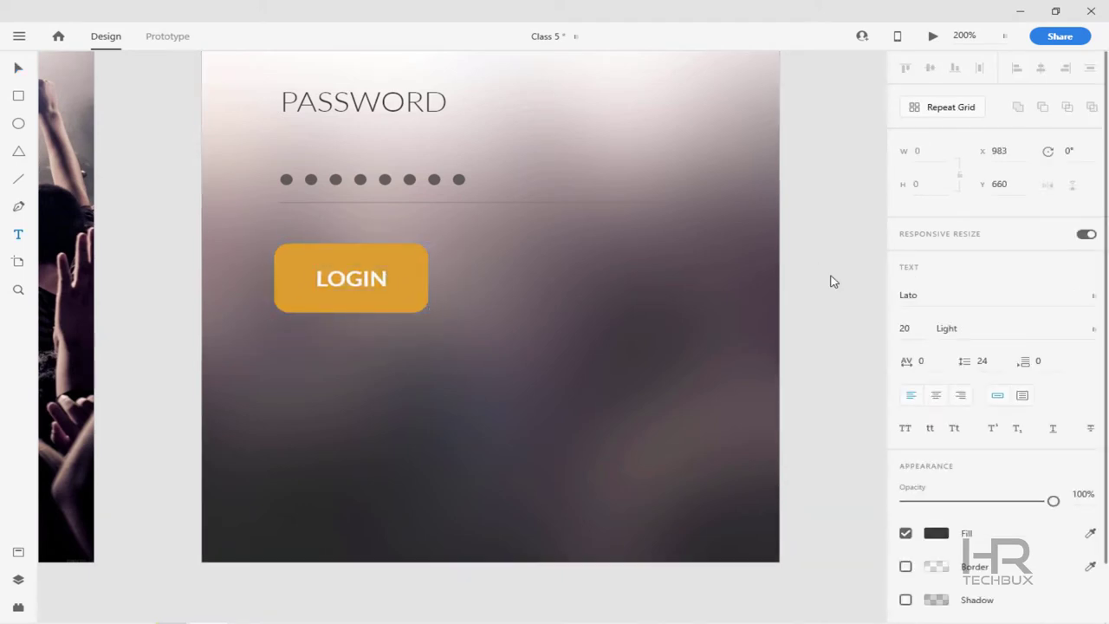
scroll(832, 282, "right", 5)
key("Escape")
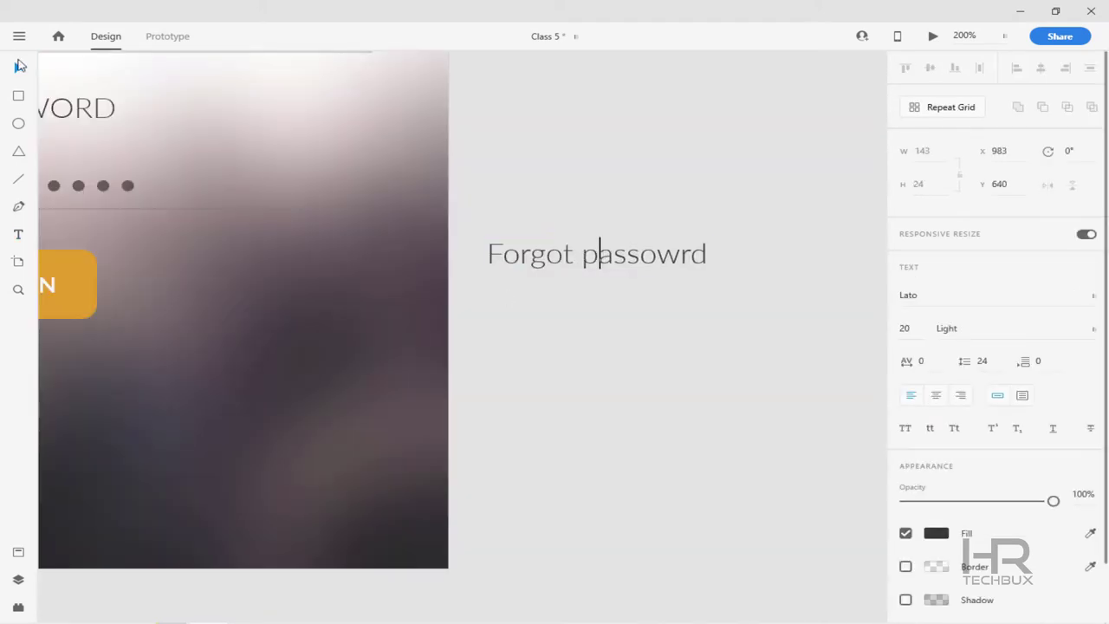
scroll(964, 368, "left", 2)
type("13")
key("Return")
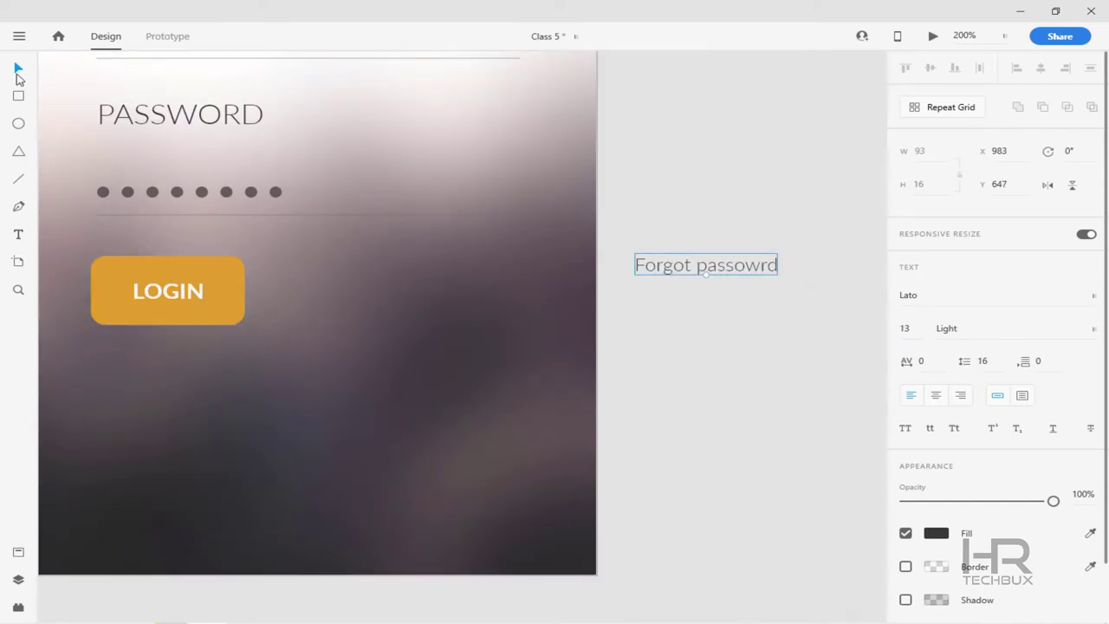
Set the text size of the LOGIN label in the orange button to 13
double_click(203, 295)
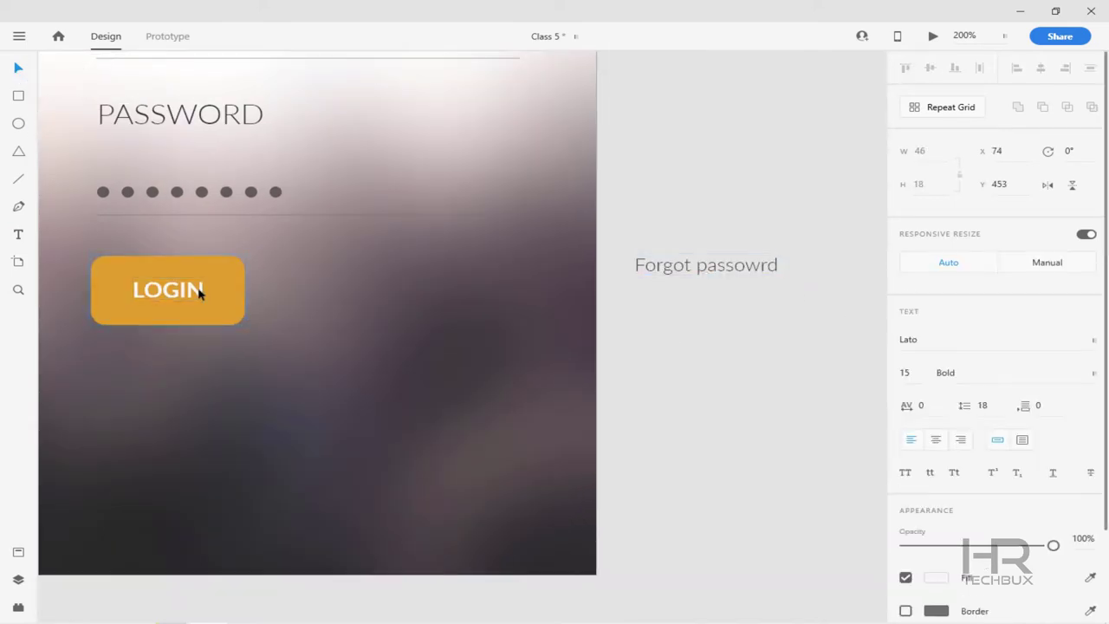
key("Return")
key("Escape")
key("Escape")
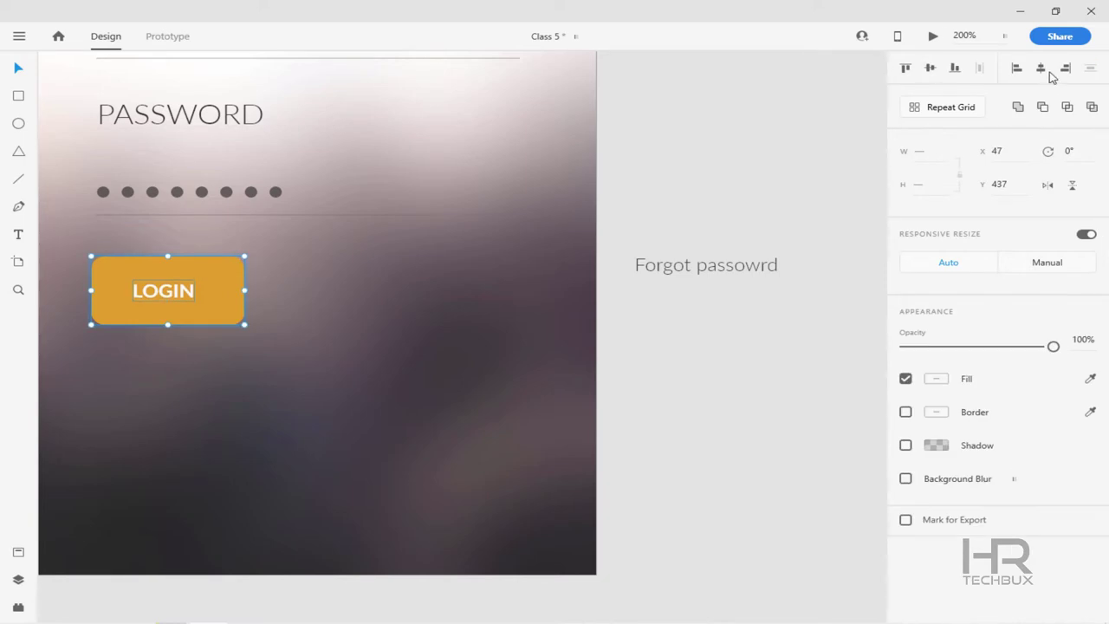
Centre the LOGIN label in its button and place the "Forgot passowrd" text level with it at X 233, Y 454
key("ctrl+z")
key("ctrl+z")
key("ctrl+z")
key("ctrl+z")
key("ctrl+z")
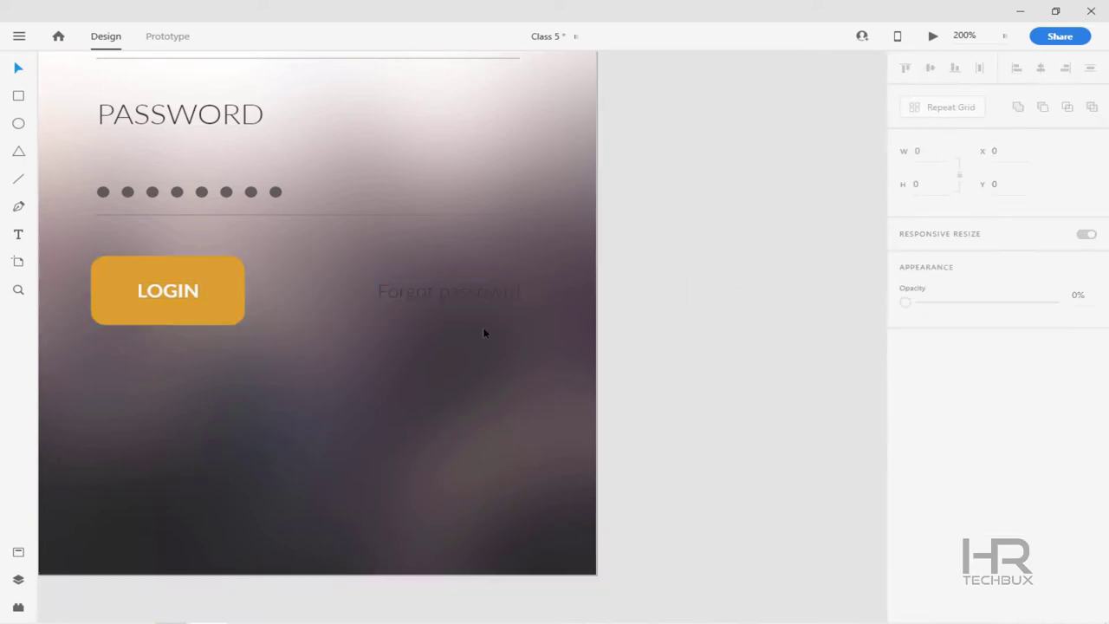
Give the "Forgot passowrd" text a near-white fill and set its opacity to 70%
left_click(478, 289)
scroll(993, 334, "down", 3)
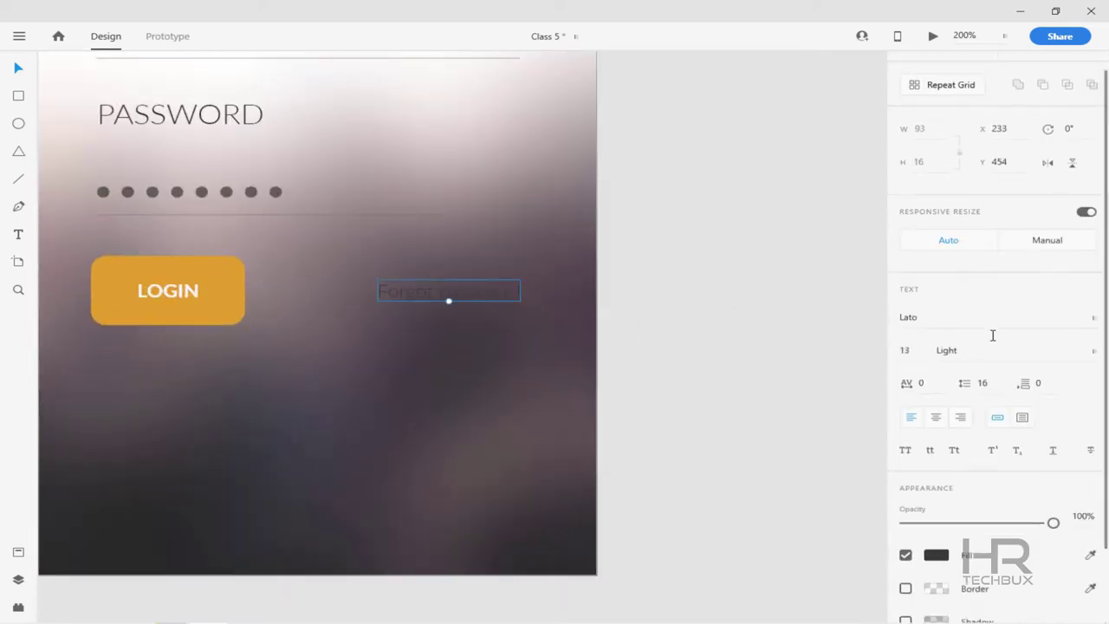
left_click(936, 465)
left_click(775, 552)
left_click(1079, 426)
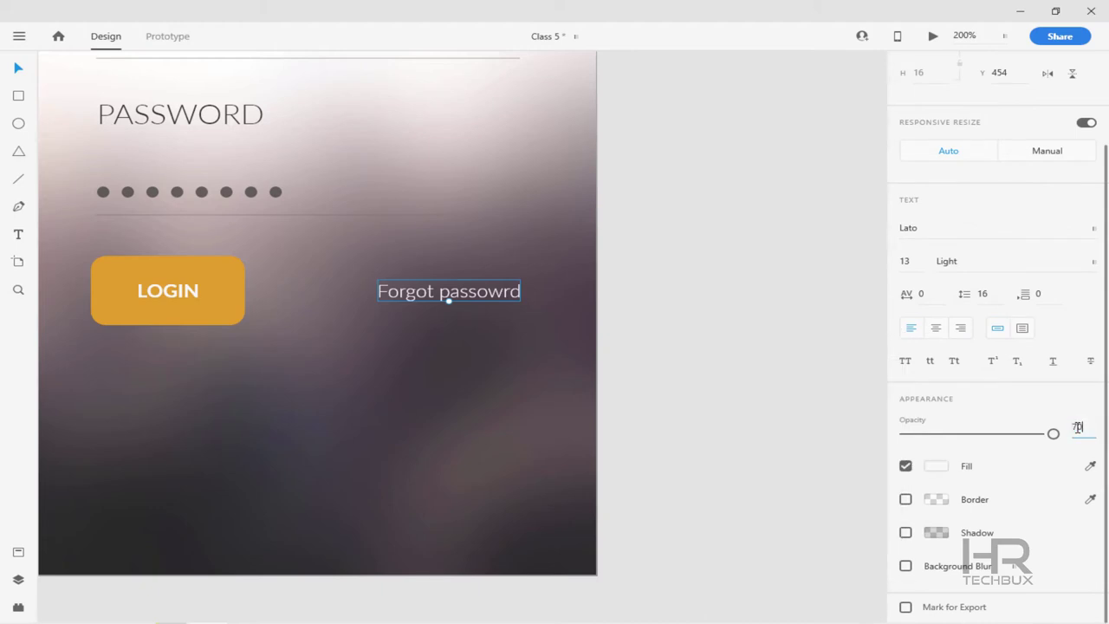
type("70")
key("Return")
left_click_drag(619, 423, 696, 466)
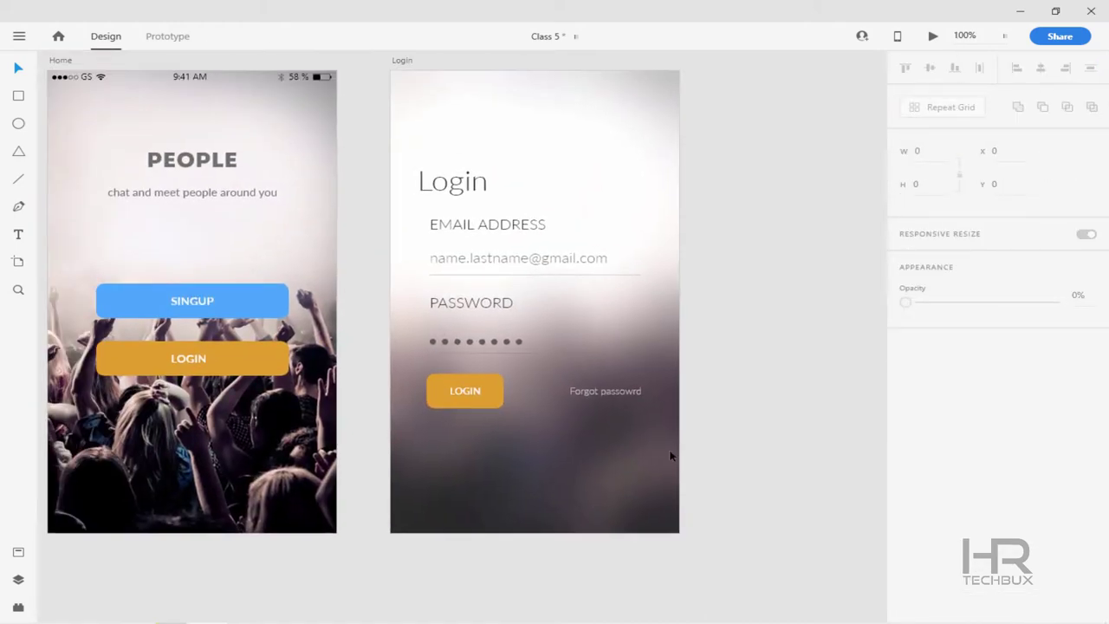
Change the Login screen's LOGIN button to a dark grey fill with near-white text
left_click(464, 391)
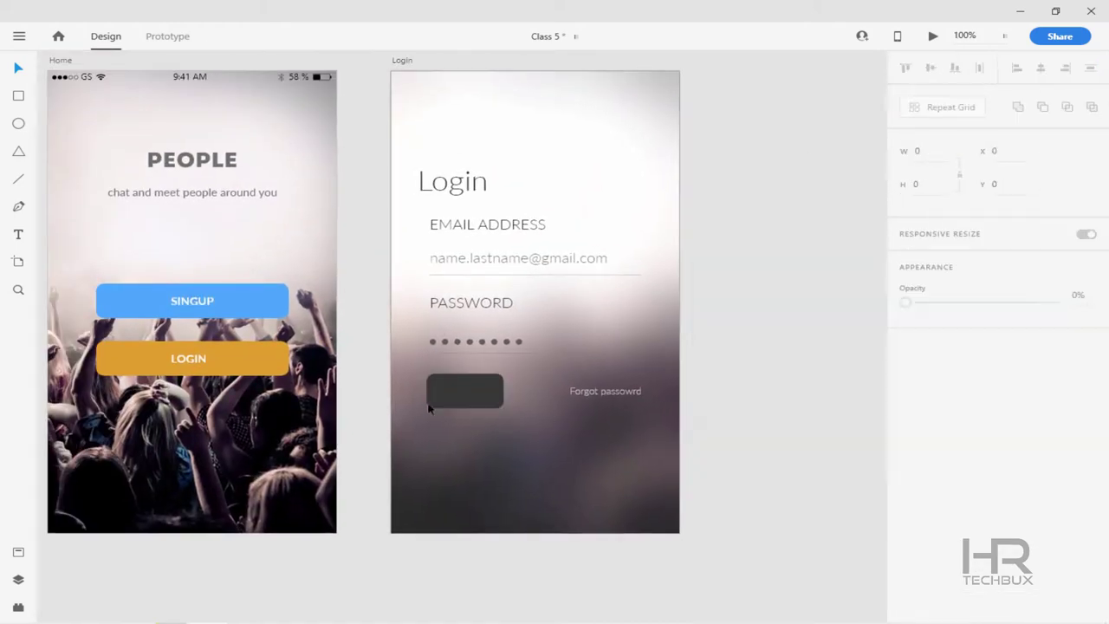
double_click(465, 391)
left_click(935, 577)
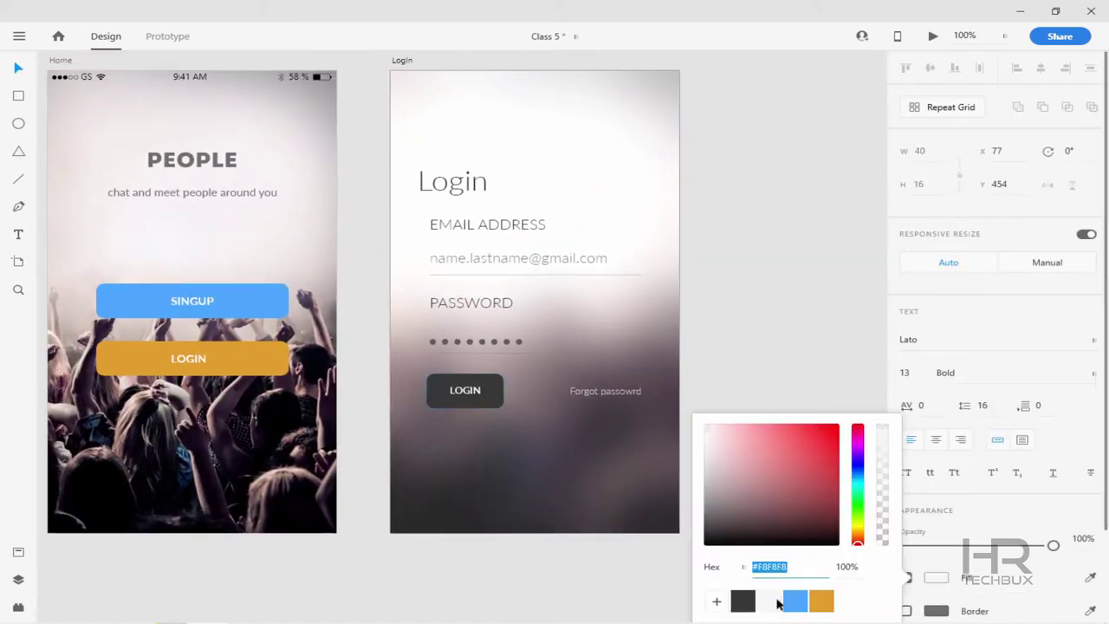
left_click(750, 294)
Unlock the Login screen's blur overlay, send it behind the status bar and lock it again
left_click(606, 131)
right_click(606, 131)
right_click(569, 157)
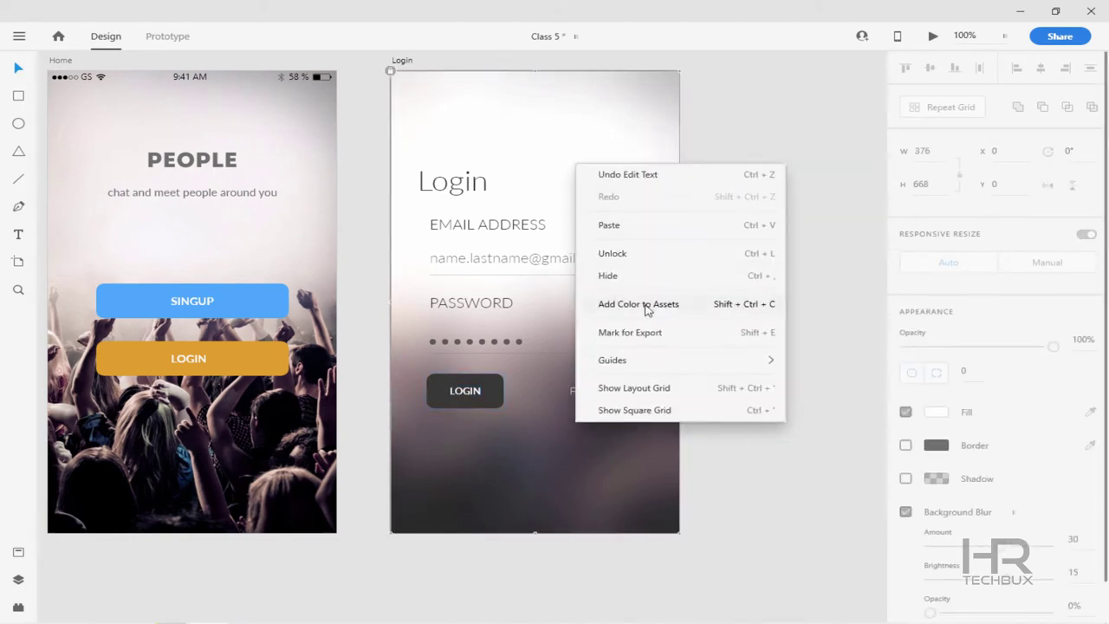
left_click(643, 251)
right_click(627, 239)
key("Escape")
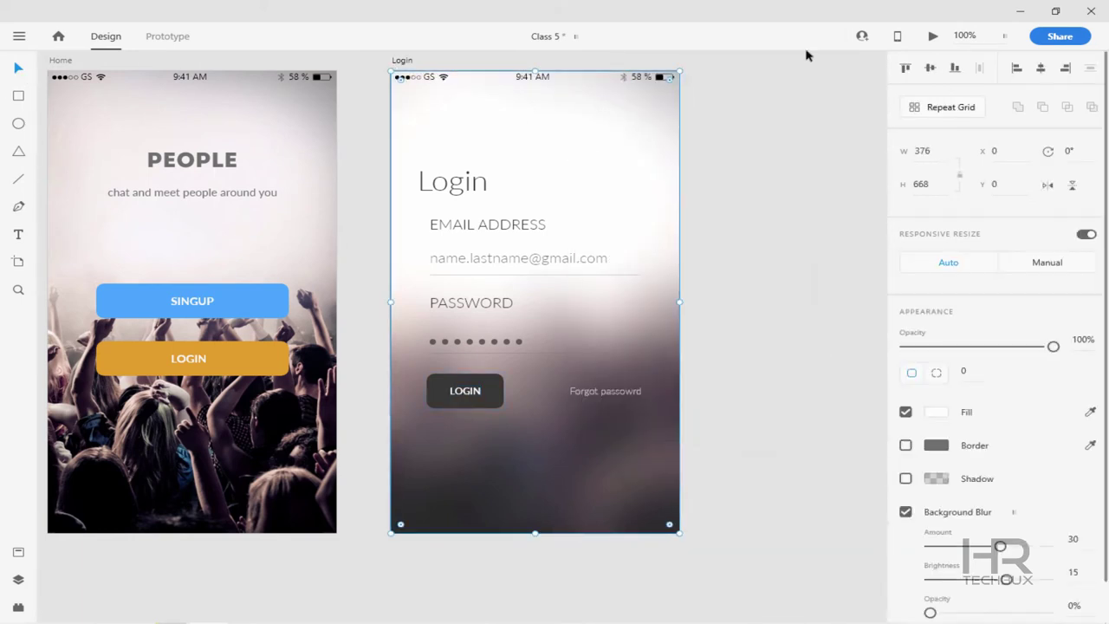
left_click(710, 148)
left_click(682, 153)
Draw a 375 × 42 borderless rectangle across the bottom of the Login screen at X 0, Y 626
key("r")
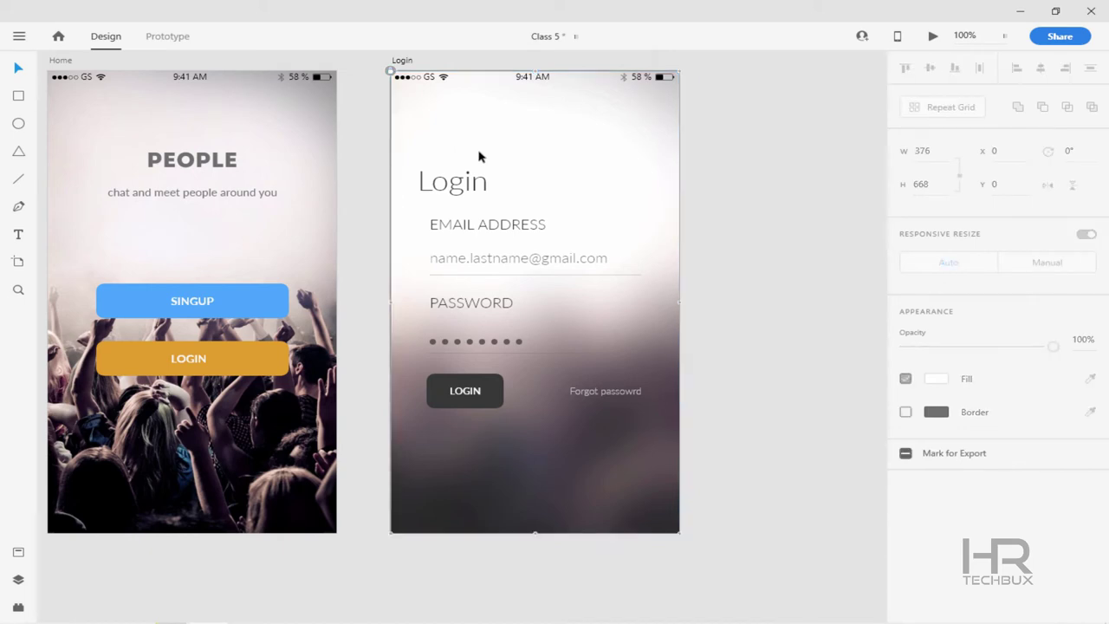
scroll(607, 347, "down", 1)
left_click_drag(369, 468, 660, 495)
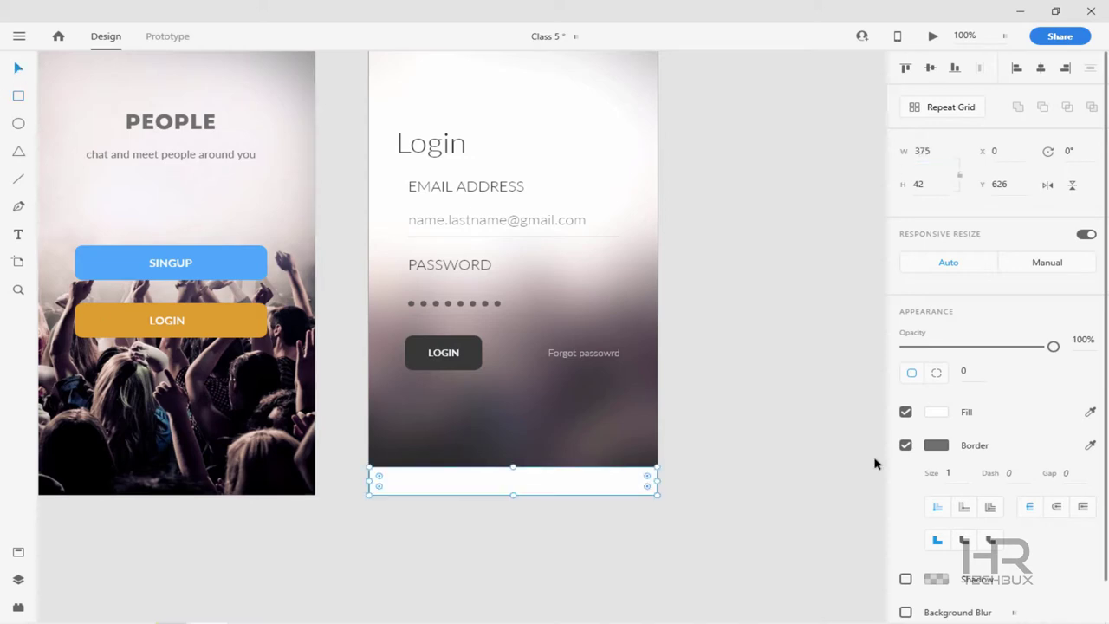
left_click(905, 445)
Give the footer rectangle a near-white fill and set its opacity to 10%
scroll(553, 551, "up", 2)
key("5")
left_click(936, 411)
left_click(1082, 339)
type("10")
key("Return")
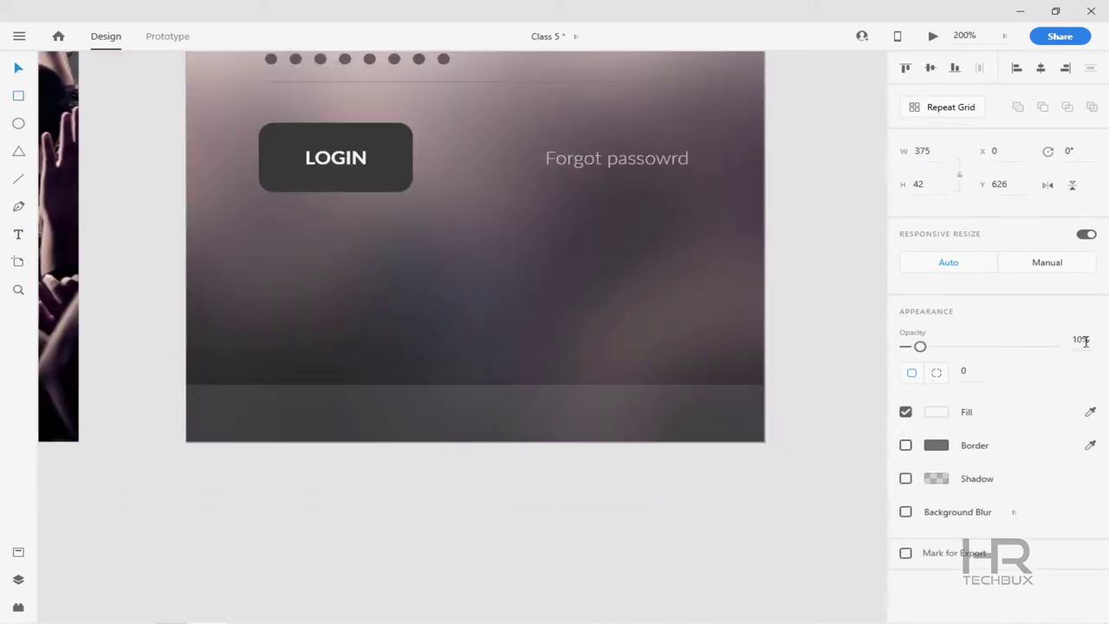
scroll(771, 502, "up", 1)
scroll(753, 465, "down", 2)
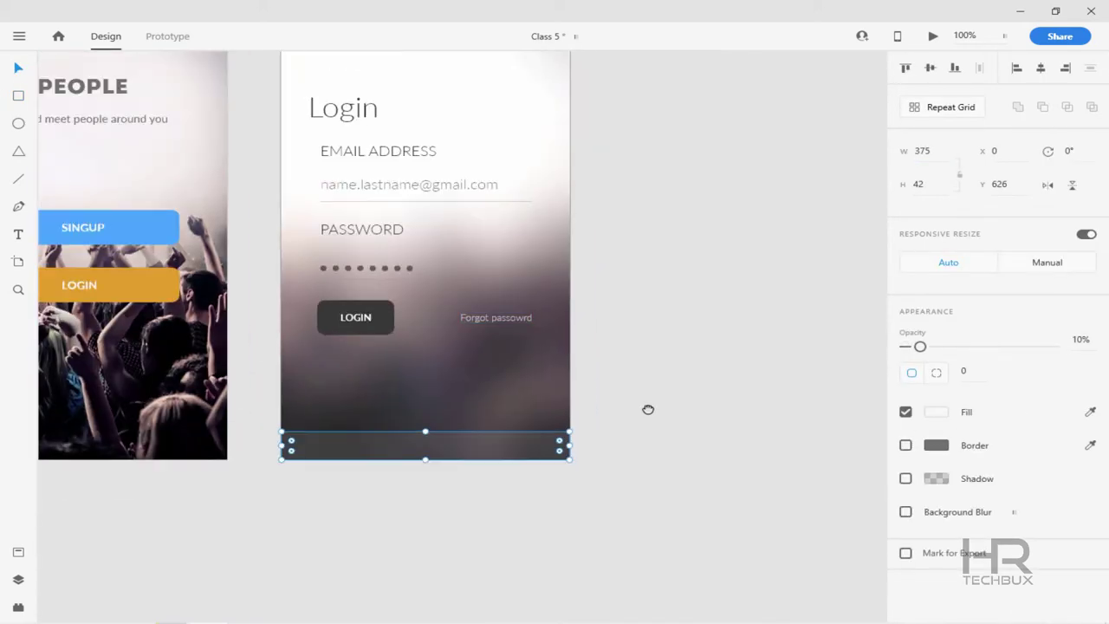
Copy the "Forgot passowrd" text onto the footer bar at X 147, Y 635 and show the Login screen's layers
scroll(416, 416, "up", 2)
scroll(549, 245, "down", 1)
type("Forgot passowrd")
left_click(18, 552)
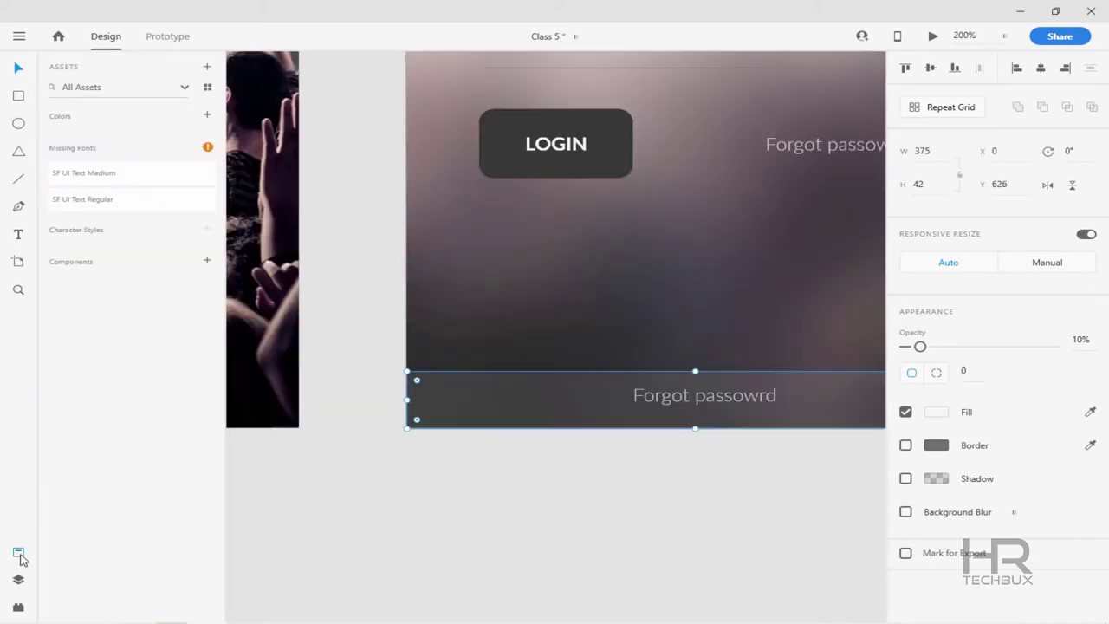
key("ctrl+y")
left_click_drag(112, 110, 113, 107)
scroll(601, 391, "right", 3)
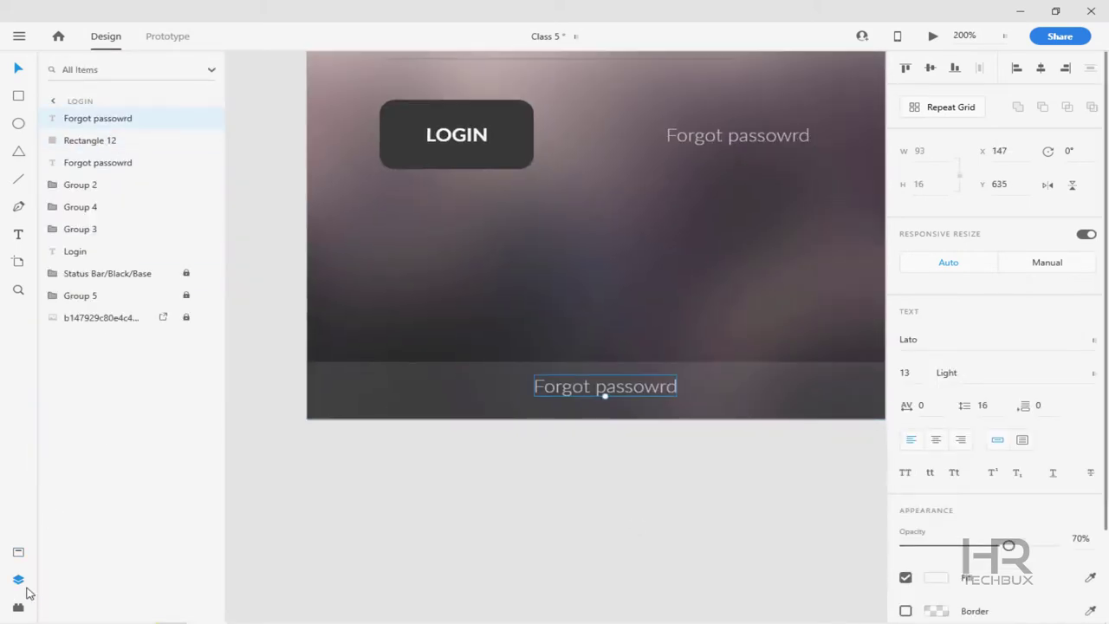
Change the footer text to "Don't have an account? Sing up"
double_click(542, 395)
type("Don't have an account ")
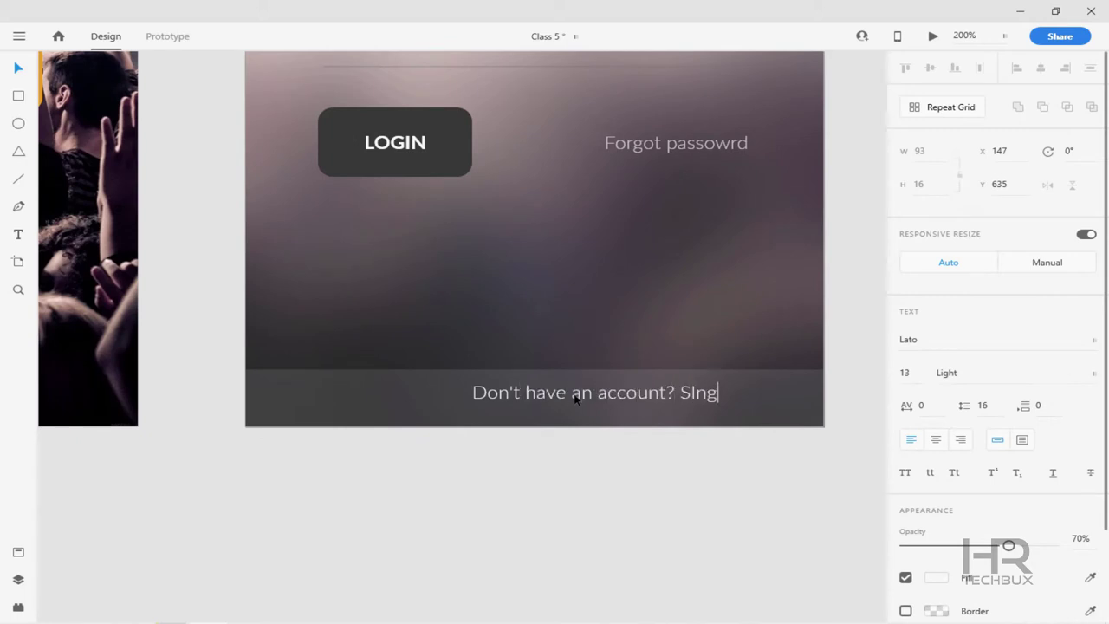
type("? SIng up")
left_click(718, 396)
key("BackSpace")
key("ctrl+a")
key("ctrl+z")
Centre the account sign-up text within the footer bar
left_click(404, 512)
left_click_drag(680, 398, 638, 393)
left_click(658, 381, "shift")
left_click(824, 465)
key("ctrl+minus")
key("ctrl+minus")
key("ctrl+minus")
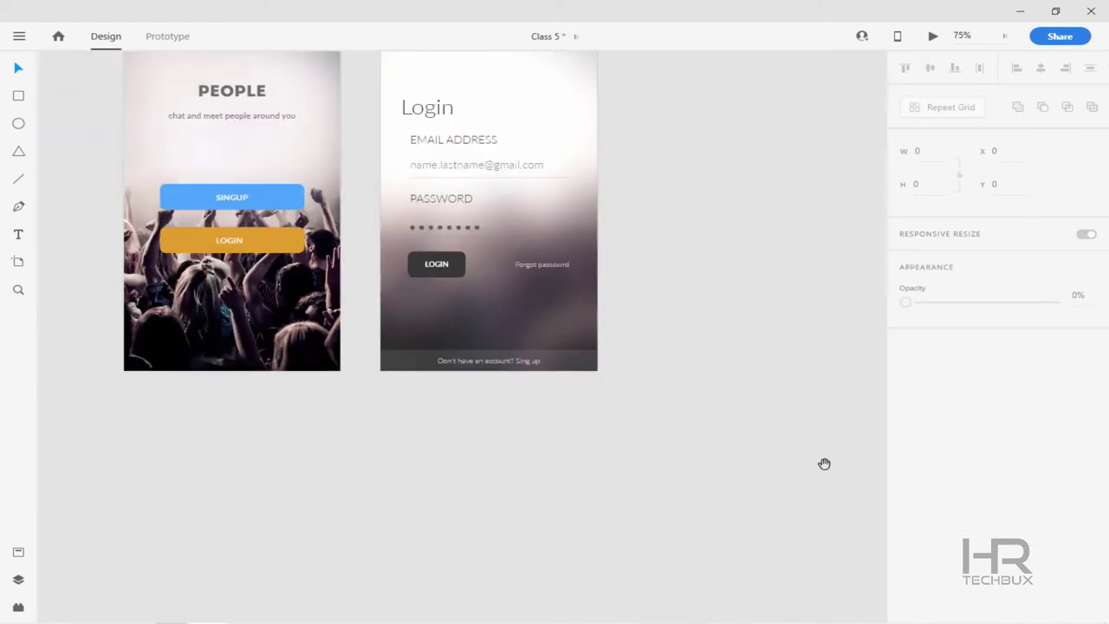
Draw a thin vertical rectangle on the empty canvas beside the Login screen and size it to 3 × 14
scroll(408, 156, "right", 3)
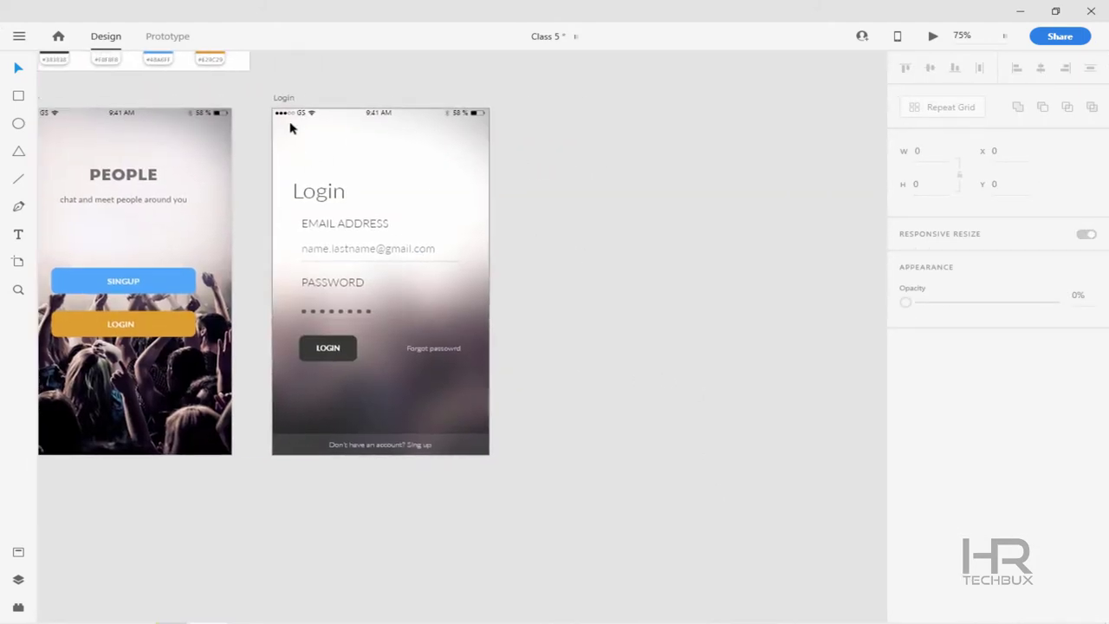
scroll(280, 130, "up", 1)
scroll(280, 130, "right", 2)
left_click(18, 95)
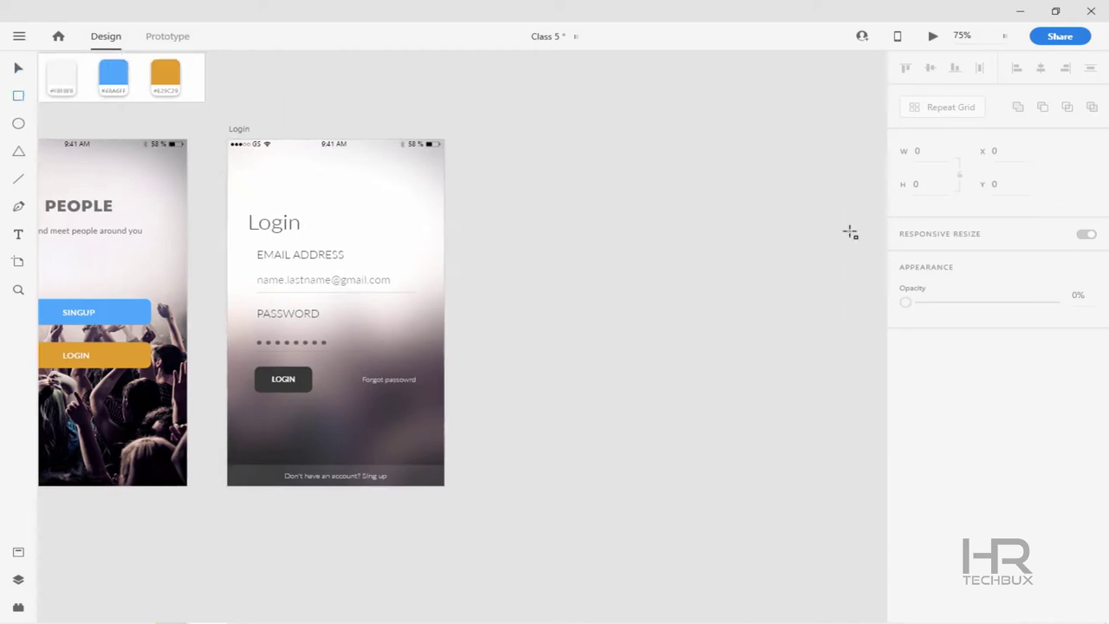
left_click_drag(566, 126, 598, 191)
key("ctrl+3")
left_click(919, 152)
type("3")
key("Tab")
type("14")
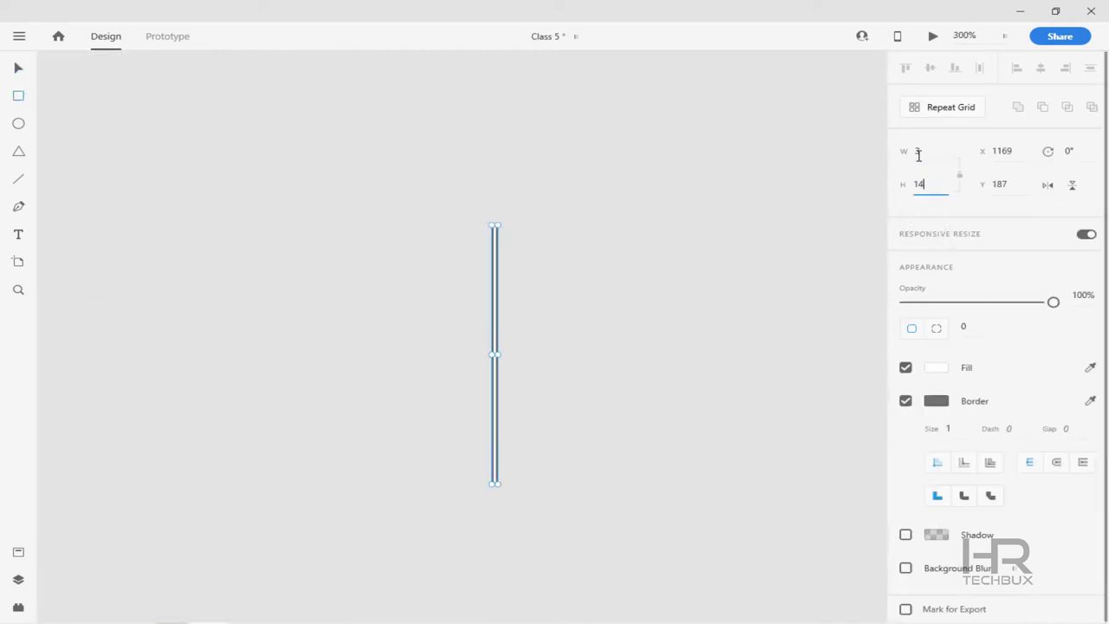
key("Return")
key("ctrl+3")
Remove the small rectangle's border, fill it with dark grey and round its corners with a radius of 9
left_click(905, 401)
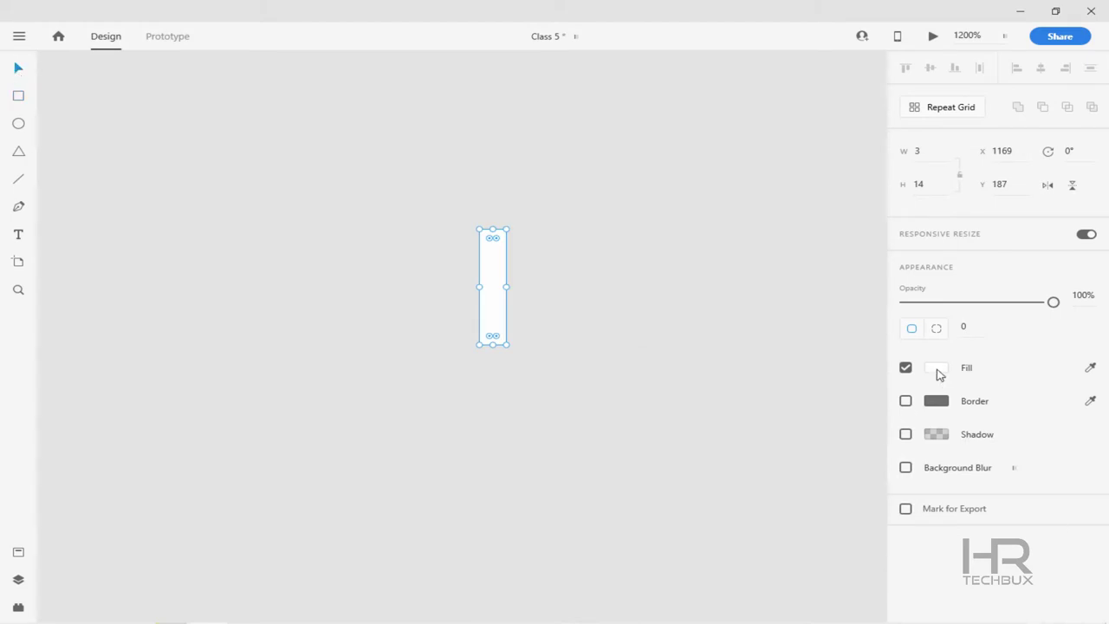
left_click(939, 372)
left_click(719, 381)
left_click(500, 248)
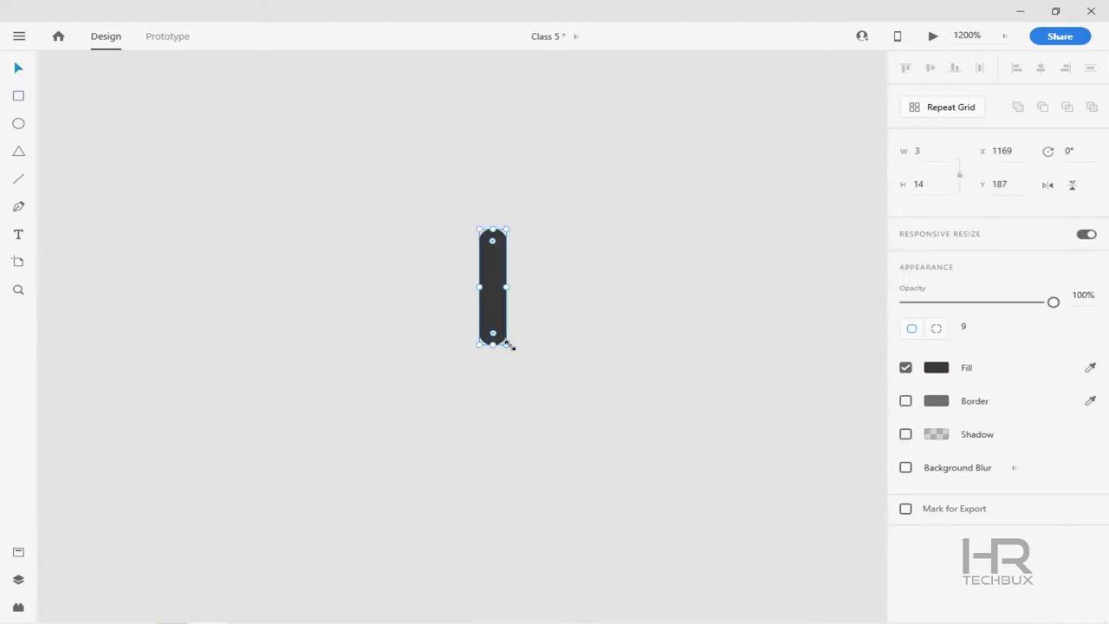
Rotate and duplicate the rounded bar to form a left-pointing chevron, plus a third copy rotated to -90°
left_click_drag(511, 346, 562, 237)
key("ctrl+d")
key("ctrl+d")
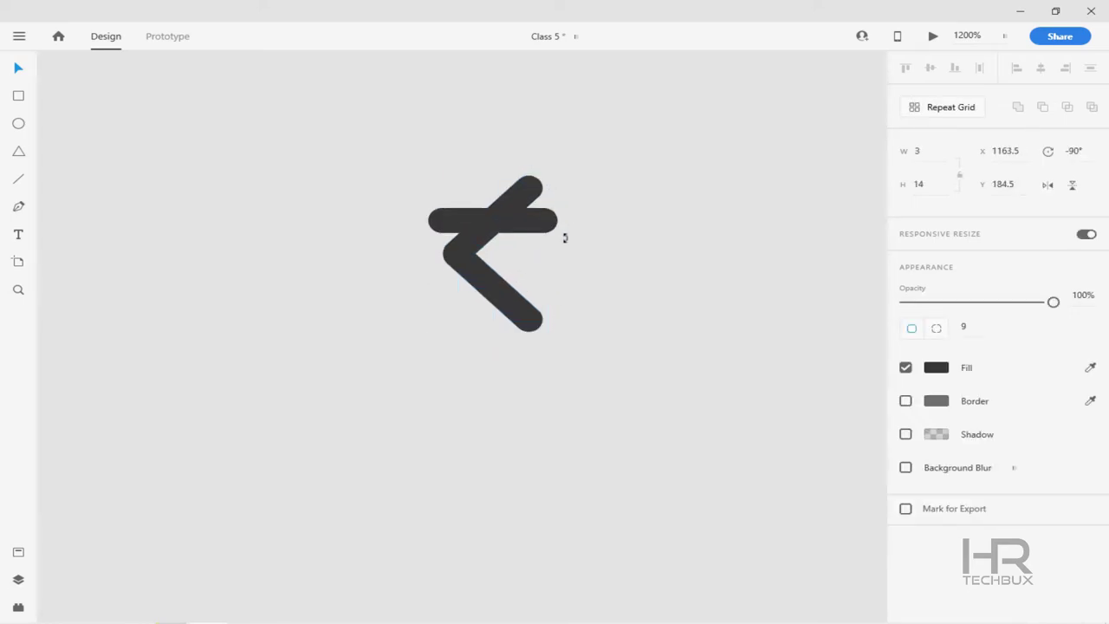
Align the horizontal bar with the chevron's tip, set its length to 21 and select all three bars of the arrow
left_click_drag(533, 190, 535, 260)
type("21")
key("Return")
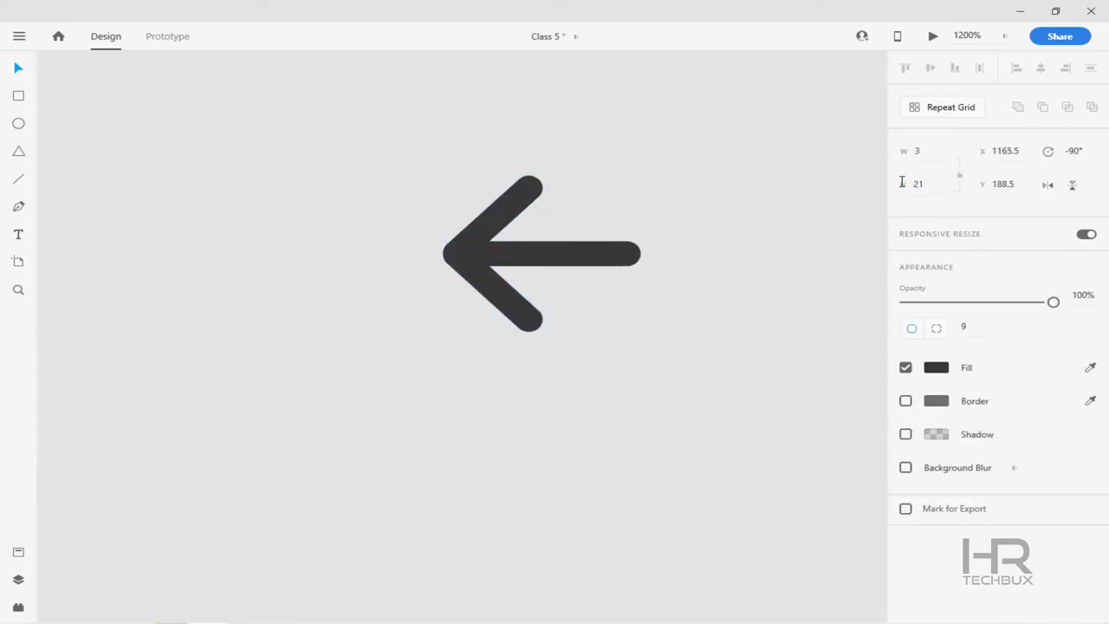
scroll(527, 257, "up", 2)
key("ctrl+a")
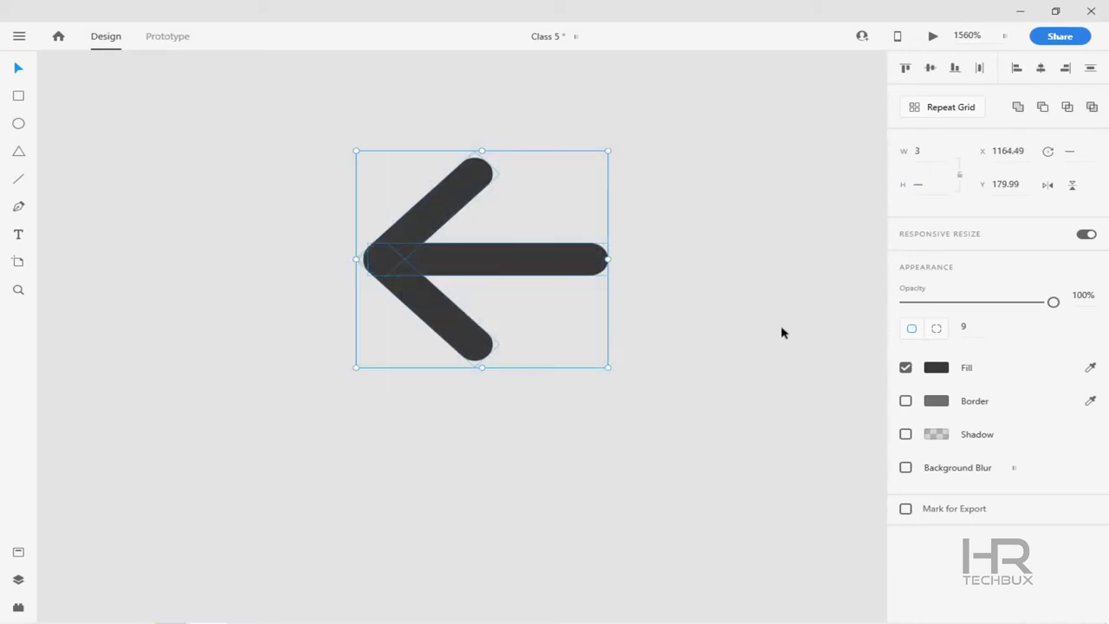
Merge the three bars into a single arrow shape and move it onto the Login screen's upper-left area
left_click(1025, 106)
left_click(822, 195)
key("ctrl+0")
scroll(529, 329, "up", 3)
left_click_drag(668, 223, 223, 263)
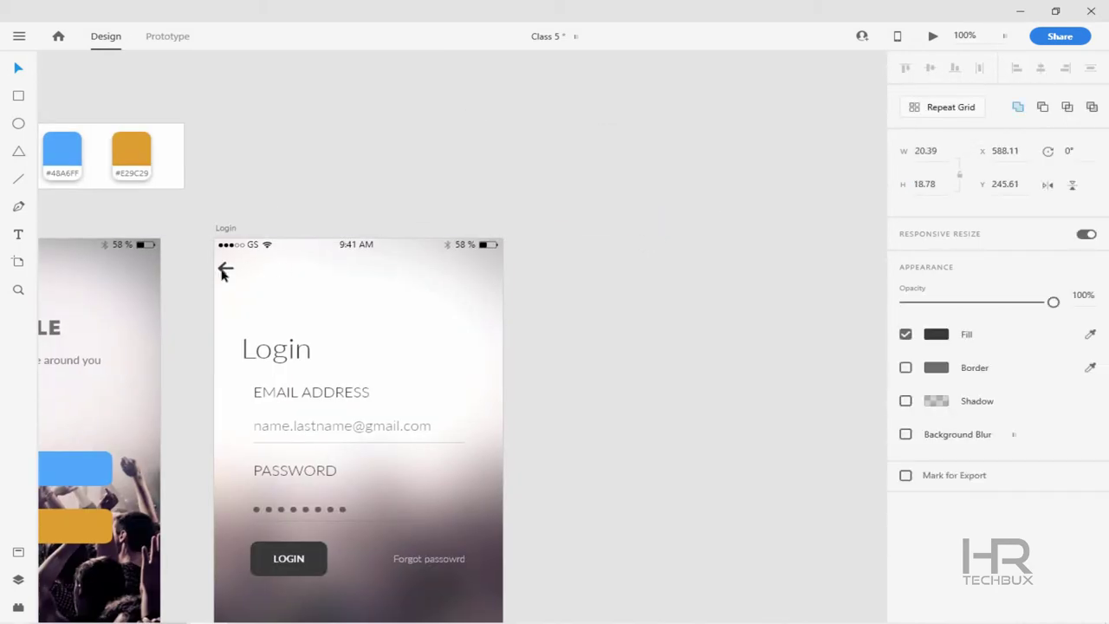
Snap the arrow to the Login artboard's upper-left corner, then offset it 30 px right and 40 px down
scroll(488, 282, "up", 4)
left_click_drag(331, 97, 333, 101)
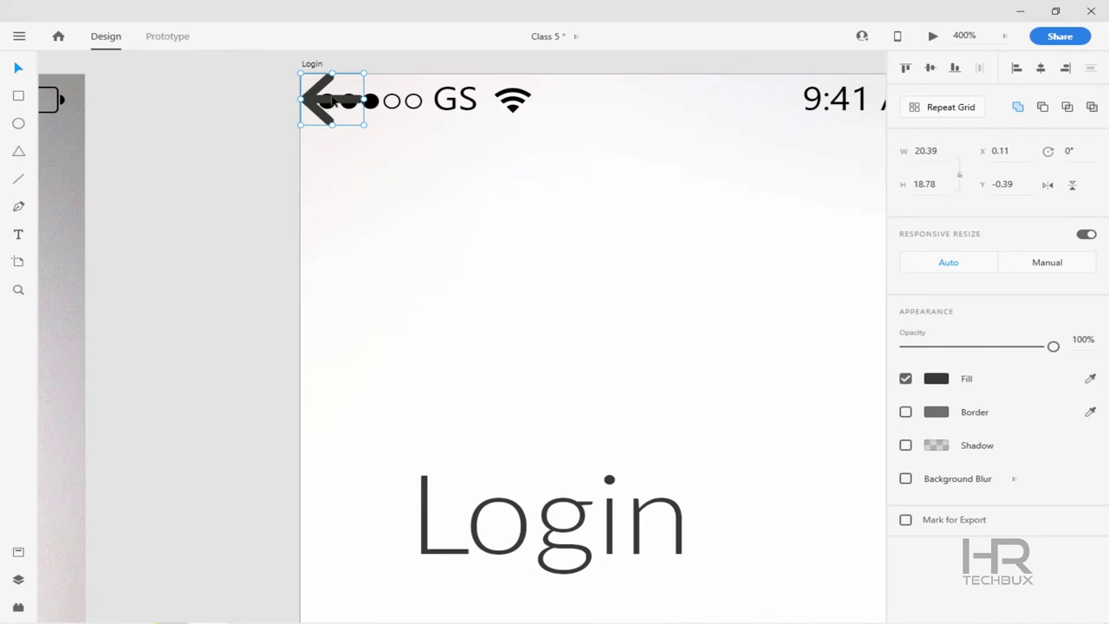
key("shift+Down")
key("shift+Down")
key("shift+Down")
key("shift+Down")
key("shift+Right")
key("shift+Right")
key("shift+Right")
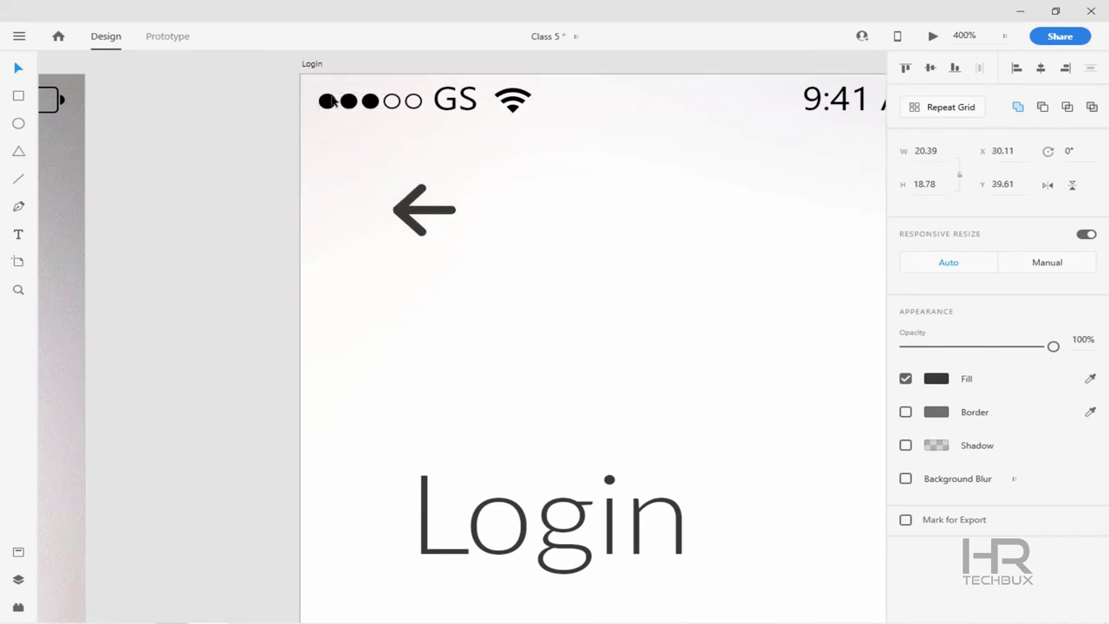
Review the Login screen with its arrow in place and open the prototype preview
scroll(461, 335, "down", 4)
scroll(460, 335, "up", 3)
left_click_drag(478, 483, 505, 484)
scroll(505, 483, "down", 4)
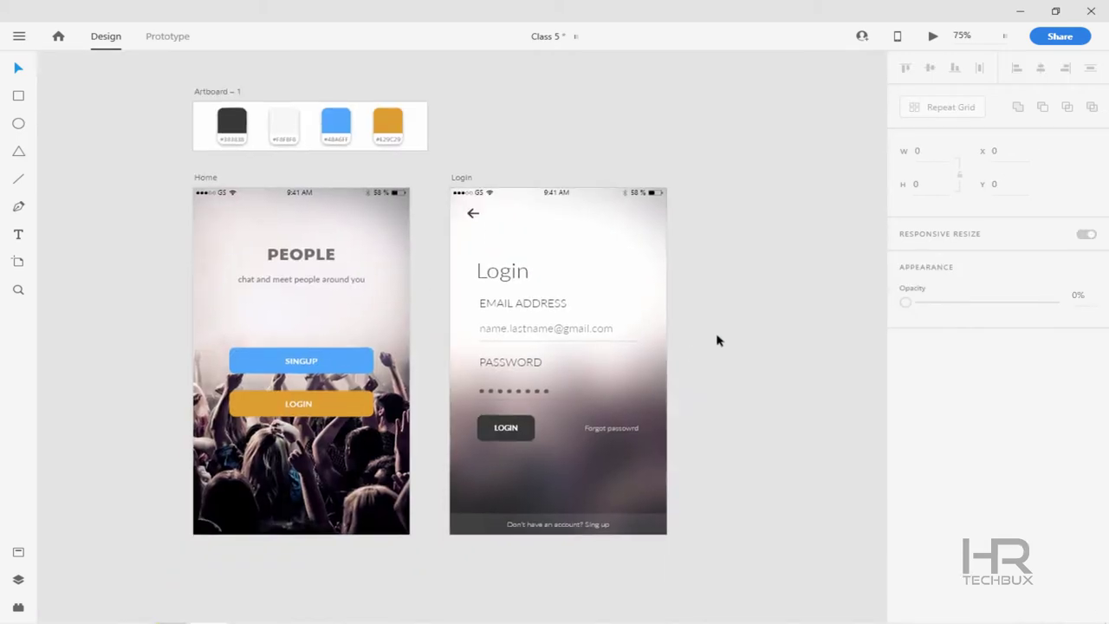
left_click(461, 176)
key("ctrl+1")
left_click(932, 36)
left_click_drag(169, 38, 177, 60)
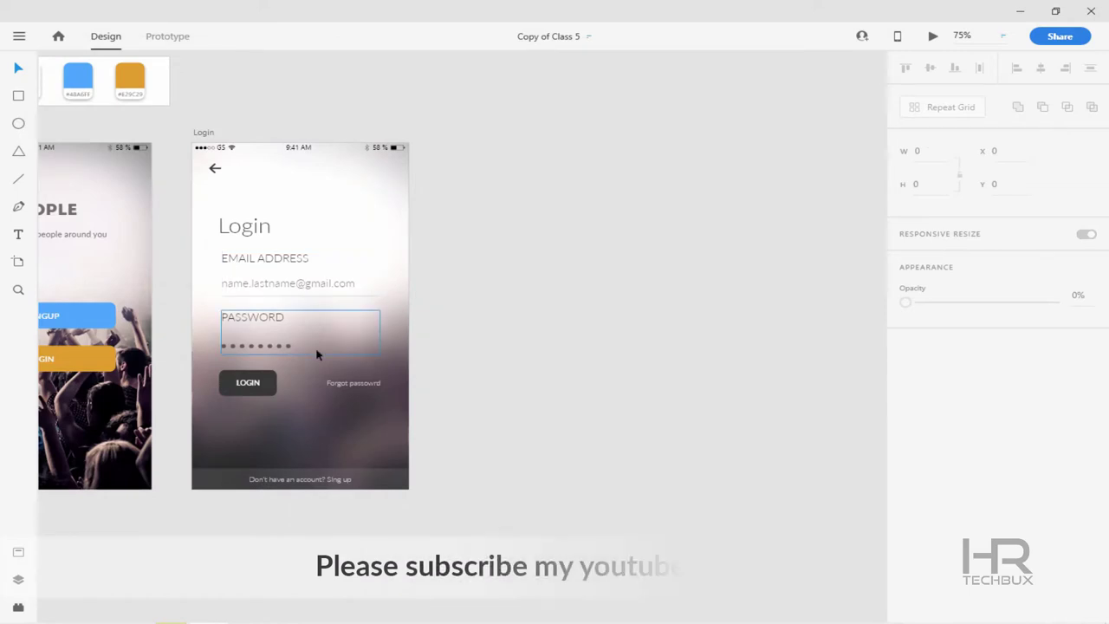
Duplicate the Login artboard beside the original, change the copy's heading to "Singup" and raise the heading slightly
left_click_drag(204, 134, 460, 133)
key("ctrl+2")
left_click(347, 231)
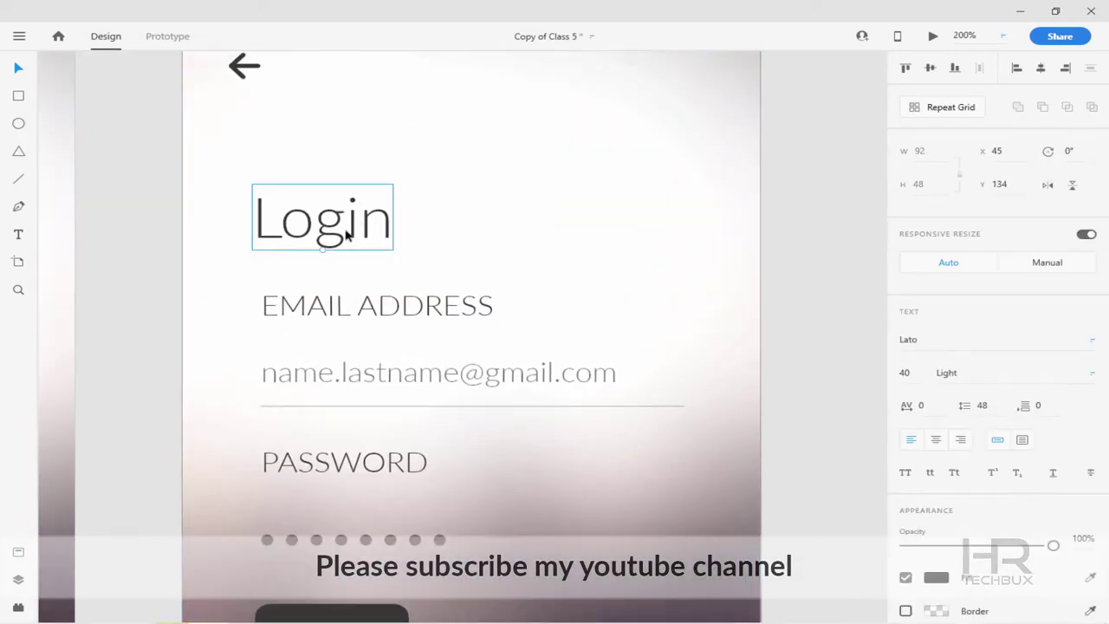
double_click(346, 231)
type("Singup")
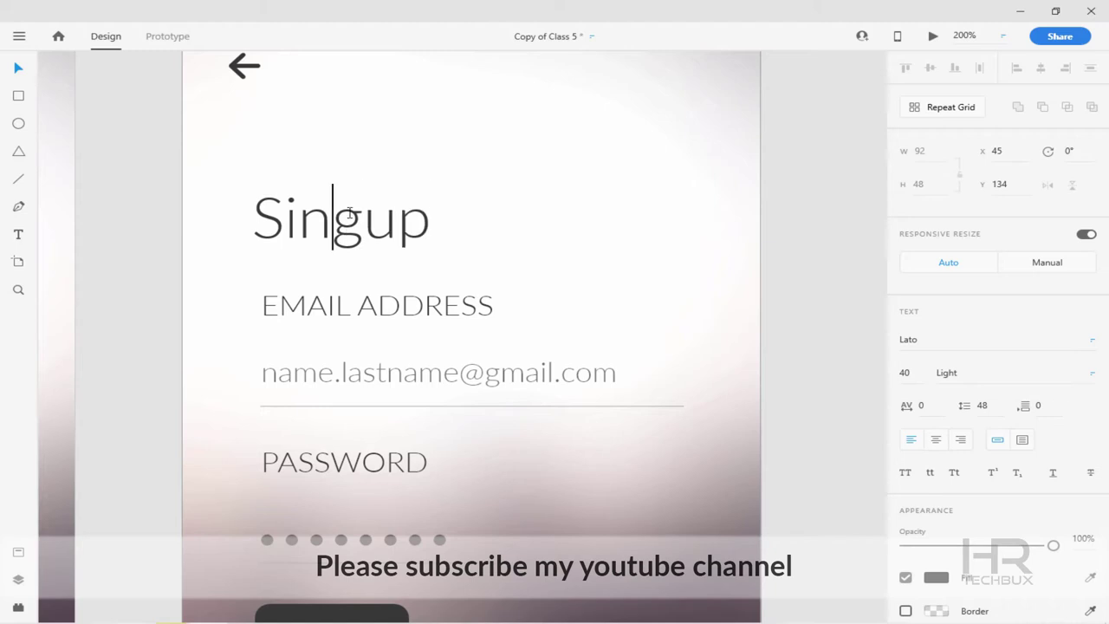
key("ctrl+0")
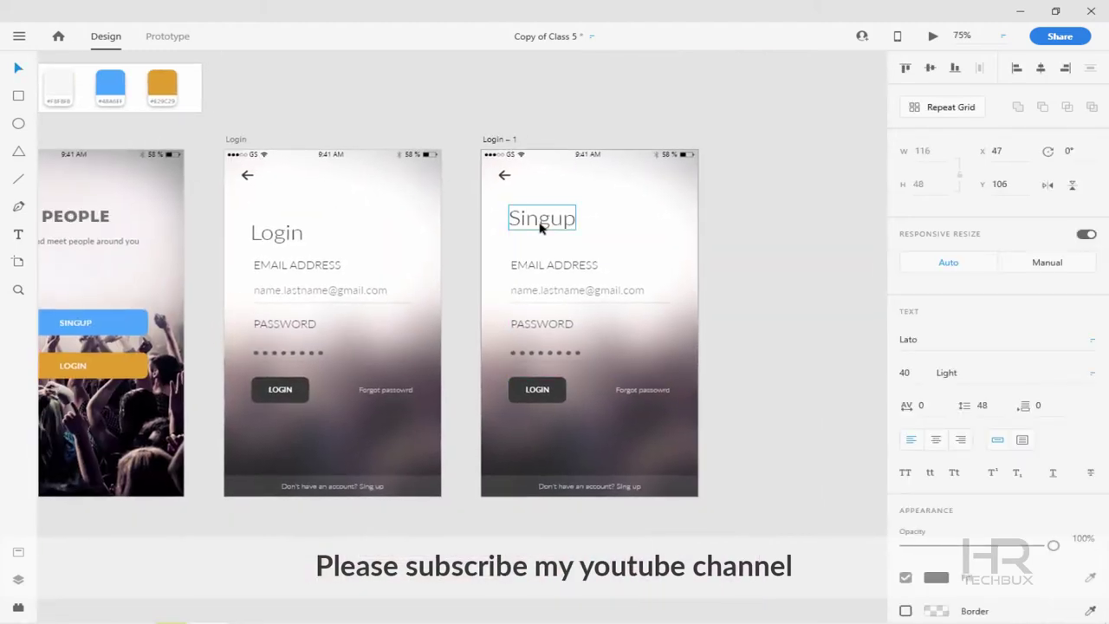
Move the email field, password field, login button and forgot-password link down on the copied screen
left_click(641, 393)
key("shift+Down")
key("shift+Down")
key("shift+Down")
key("shift+Down")
key("shift+Down")
key("shift+Down")
key("shift+Down")
key("shift+Down")
Raise the Singup heading closer to the back arrow and delete the sign-up footer from the copied screen
left_click(560, 223)
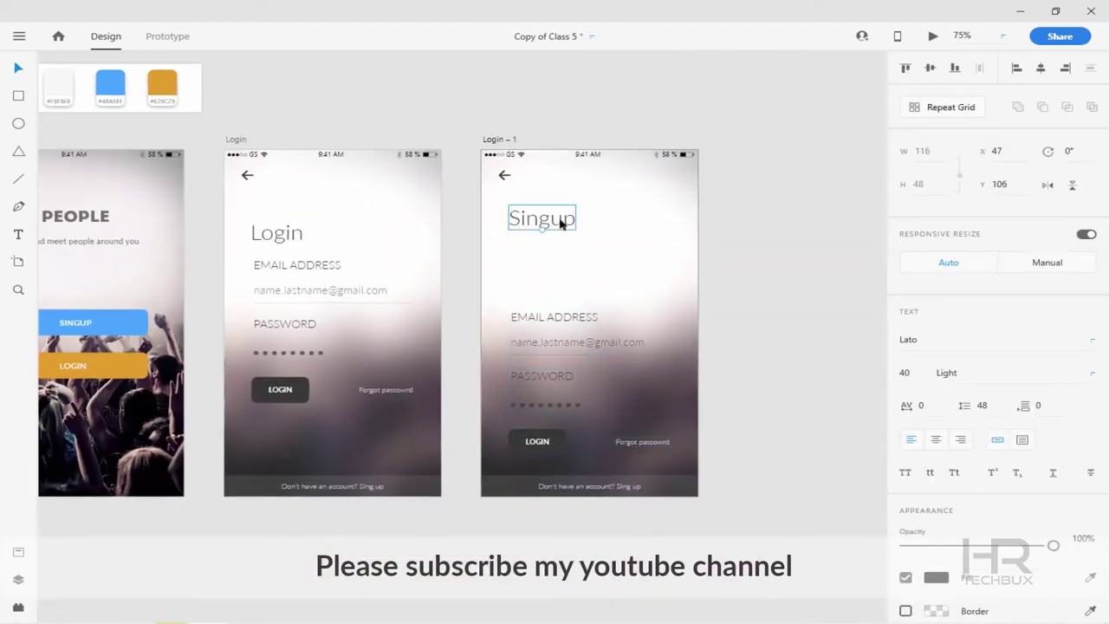
left_click(589, 485)
key("Delete")
Duplicate the email and password field groups and place the copies directly beneath the Singup heading
left_click(585, 319)
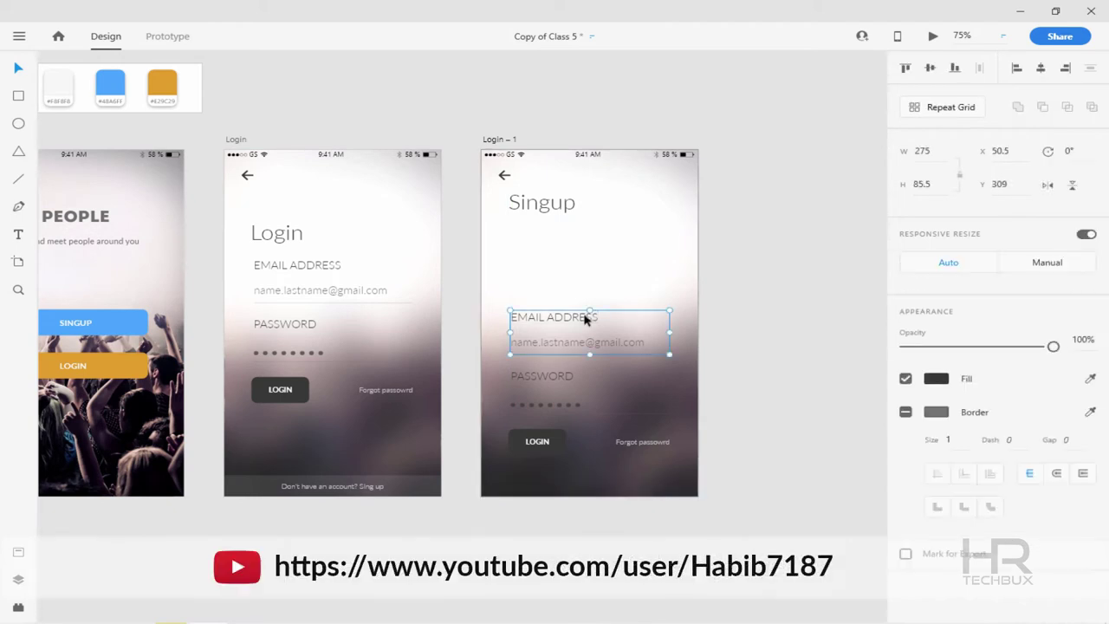
key("ctrl+d")
key("ctrl+1")
Relabel the upper email field "CHOSE USERNAME" and change its sample text to "boy123"
double_click(550, 215)
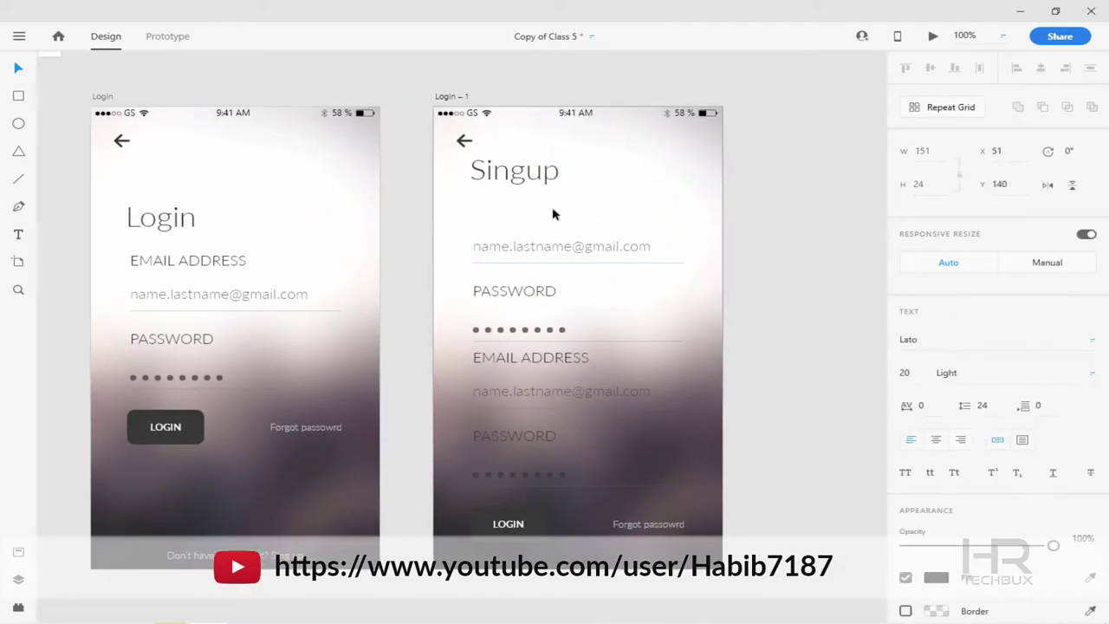
type("CHOSE USERNAME")
key("Escape")
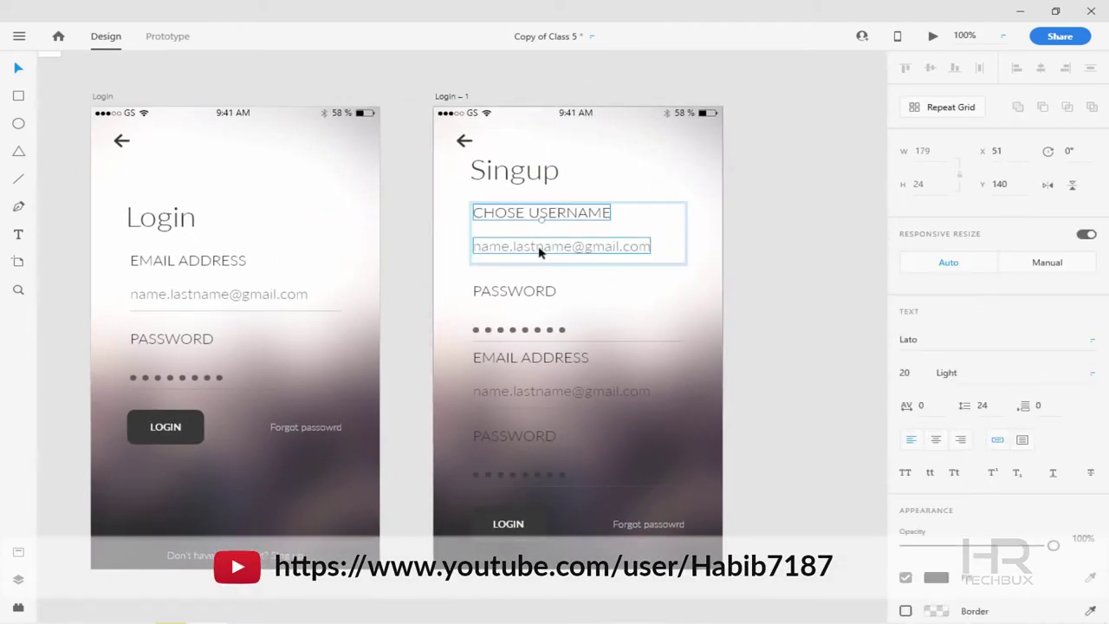
double_click(539, 248)
type("BO")
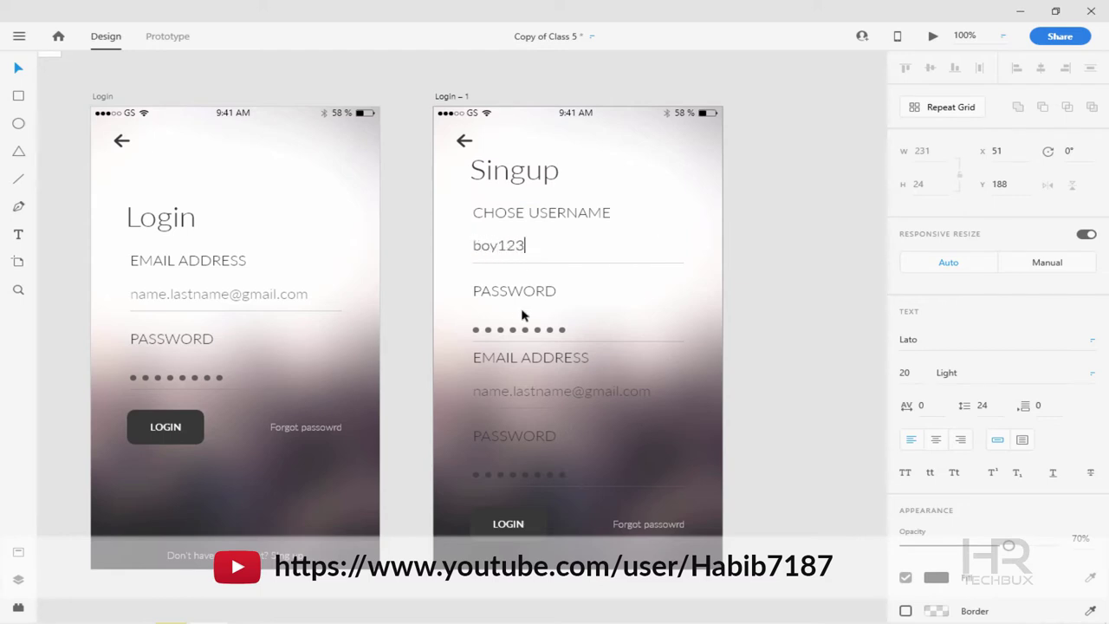
Relabel the upper password field "Age" and delete its row of dots
left_click(523, 294)
double_click(526, 289)
type("Age")
left_click(534, 330)
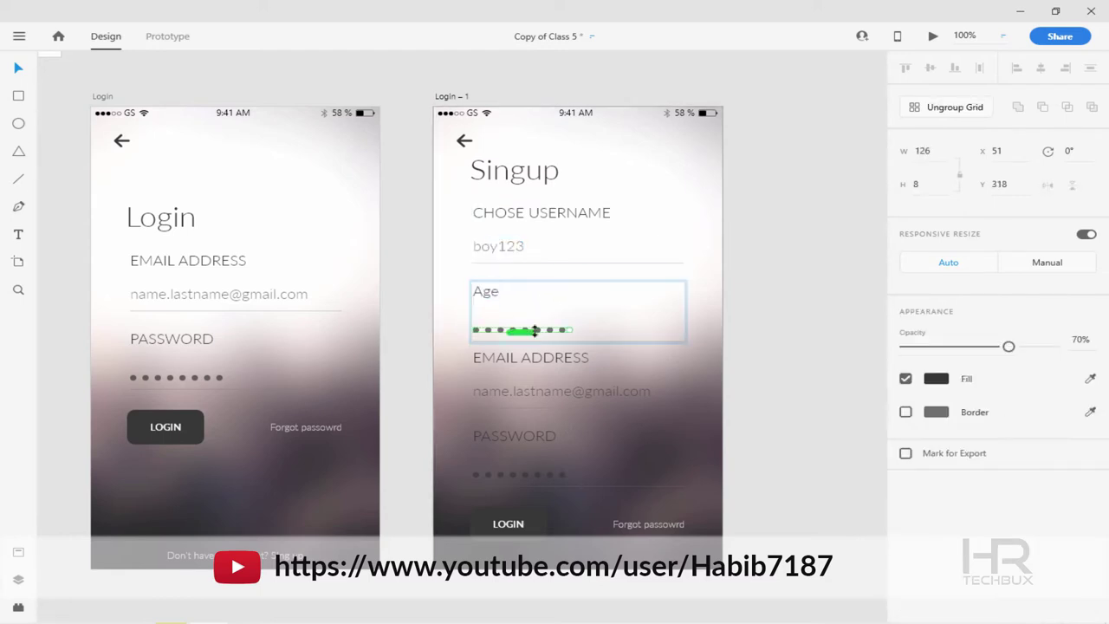
key("Delete")
Add the text "25" and place it between the Age label and the field's underline
key("t")
left_click(744, 245)
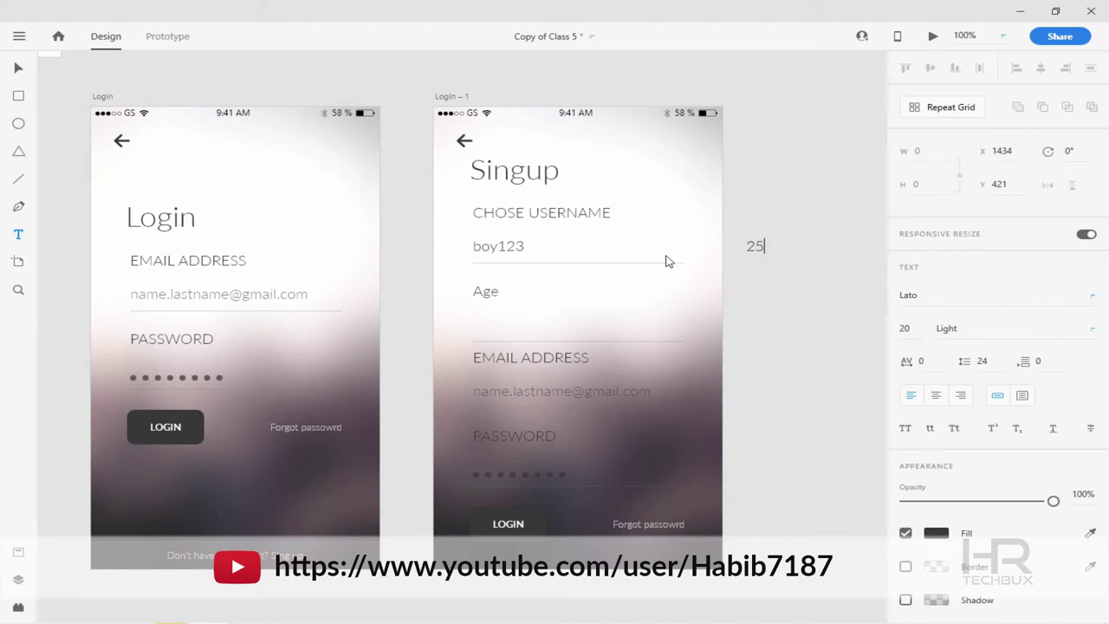
key("Escape")
scroll(514, 321, "up", 3)
left_click_drag(754, 246, 514, 297)
scroll(526, 188, "down", 4)
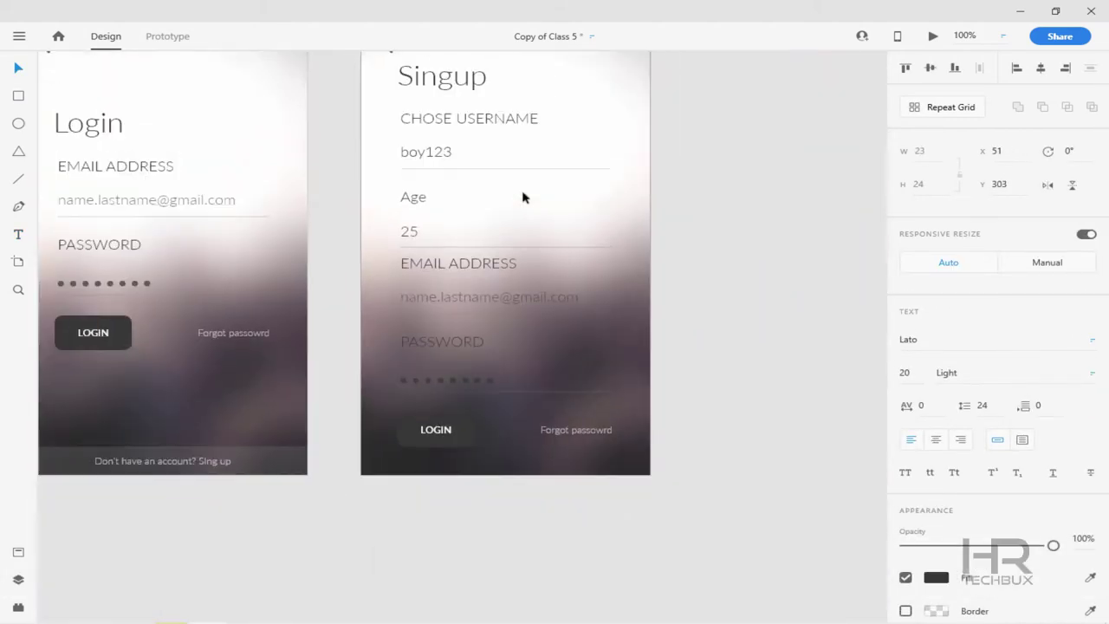
Switch to PotPlayer to examine the signup screen in the reference video, then return to the Adobe XD design
scroll(485, 242, "up", 1)
scroll(468, 286, "down", 2)
left_click(475, 301)
left_click(170, 611)
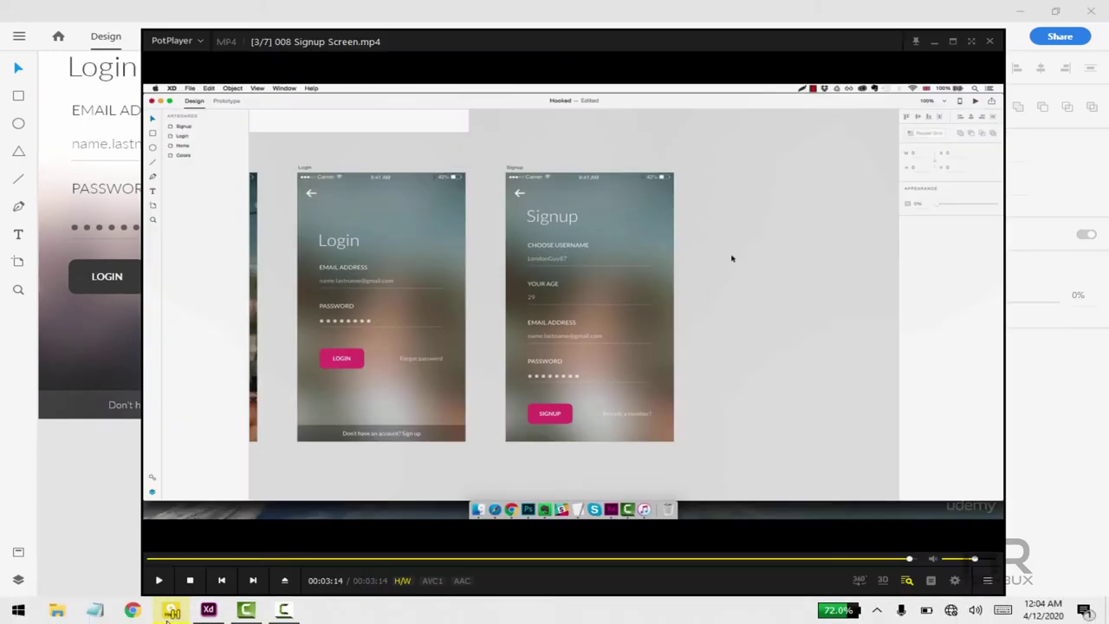
left_click(171, 611)
scroll(780, 390, "up", 2)
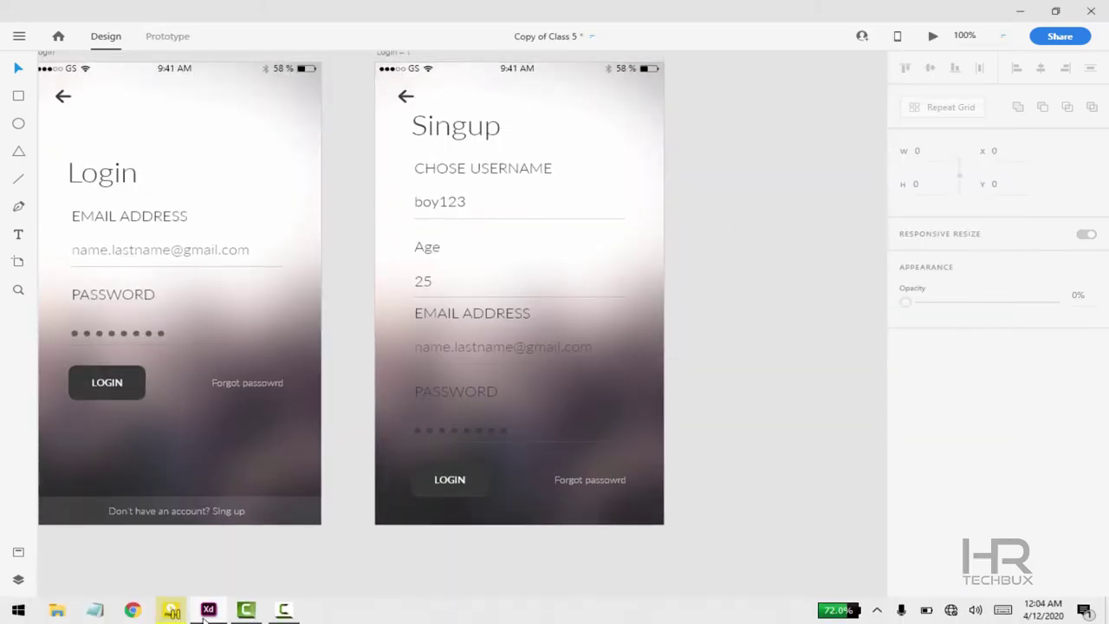
left_click(169, 611)
left_click(171, 611)
left_click(169, 610)
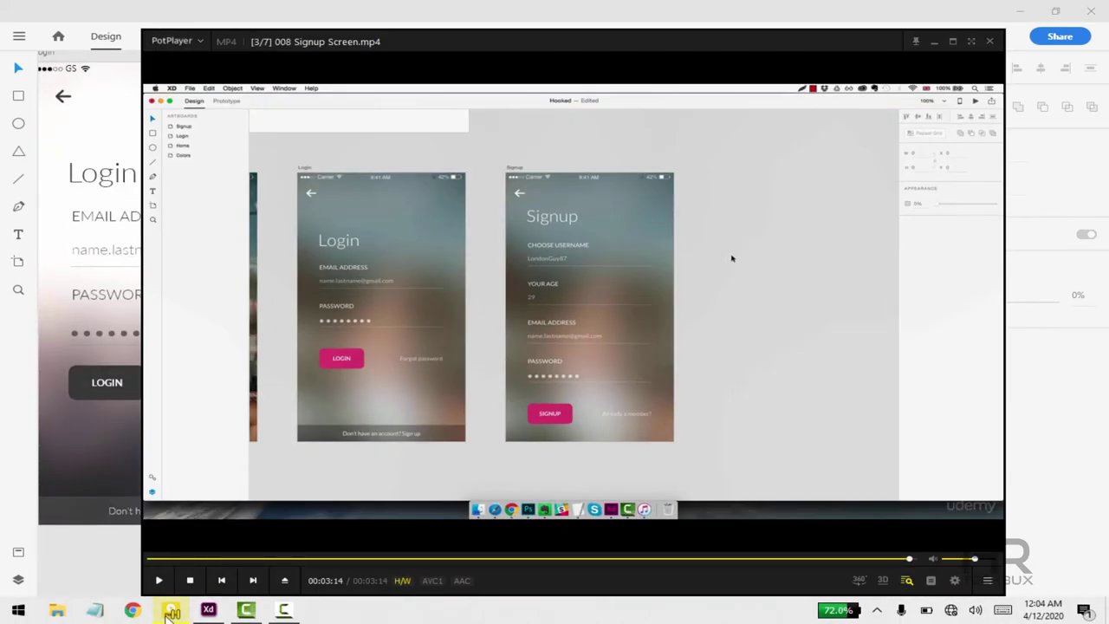
left_click(168, 611)
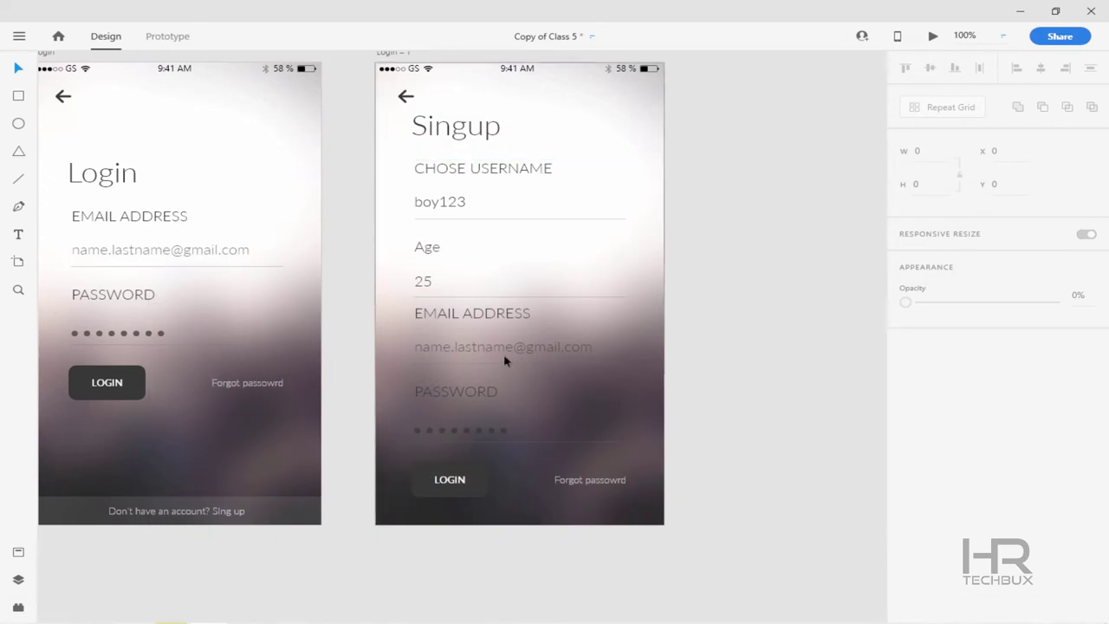
Change the copied screen's button label to "SINGUP" and its forgot-password link to "Already a member?"
left_click(454, 481)
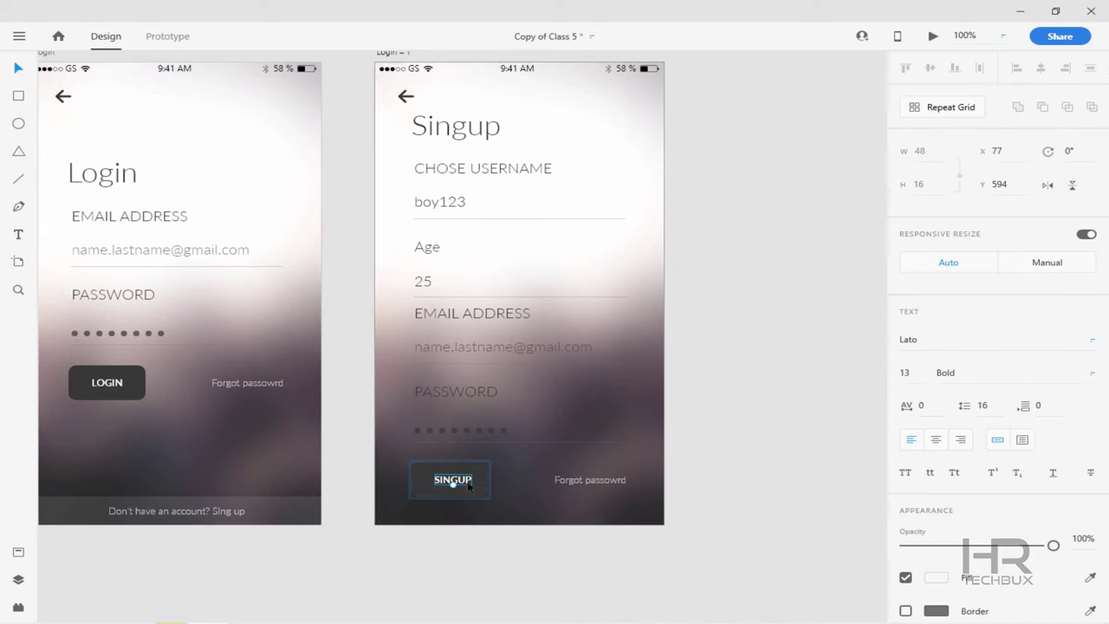
left_click(453, 479)
left_click(595, 483)
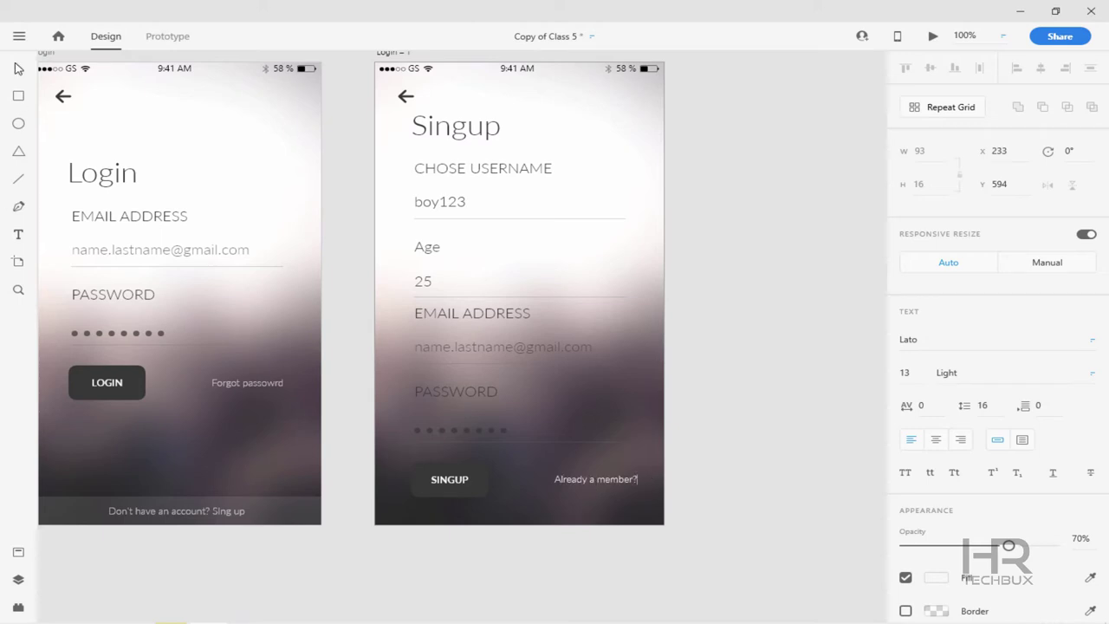
left_click(772, 441)
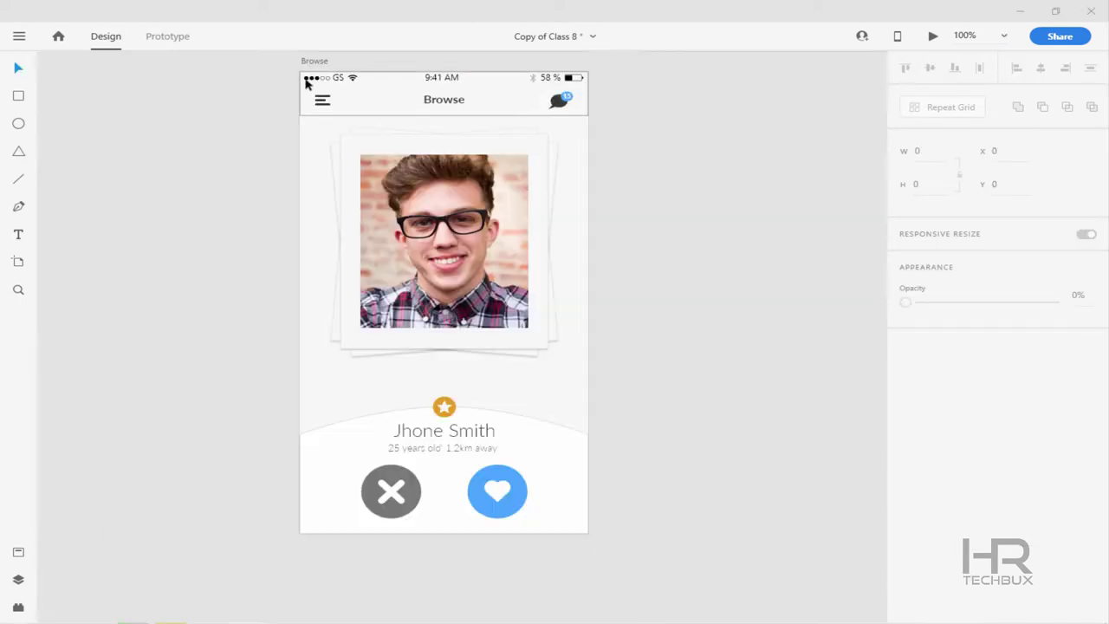
Delete the existing Browse screen and create a blank 375 × 667 artboard named "Browse"
key("ctrl+a")
key("Delete")
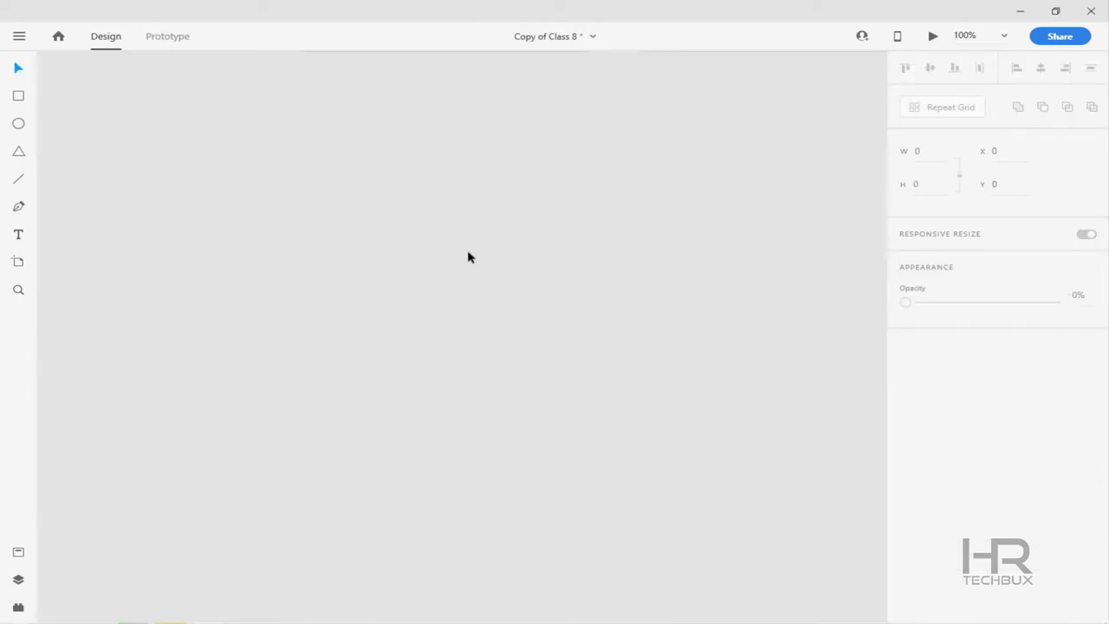
left_click(19, 263)
left_click(962, 206)
double_click(323, 105)
type("Br")
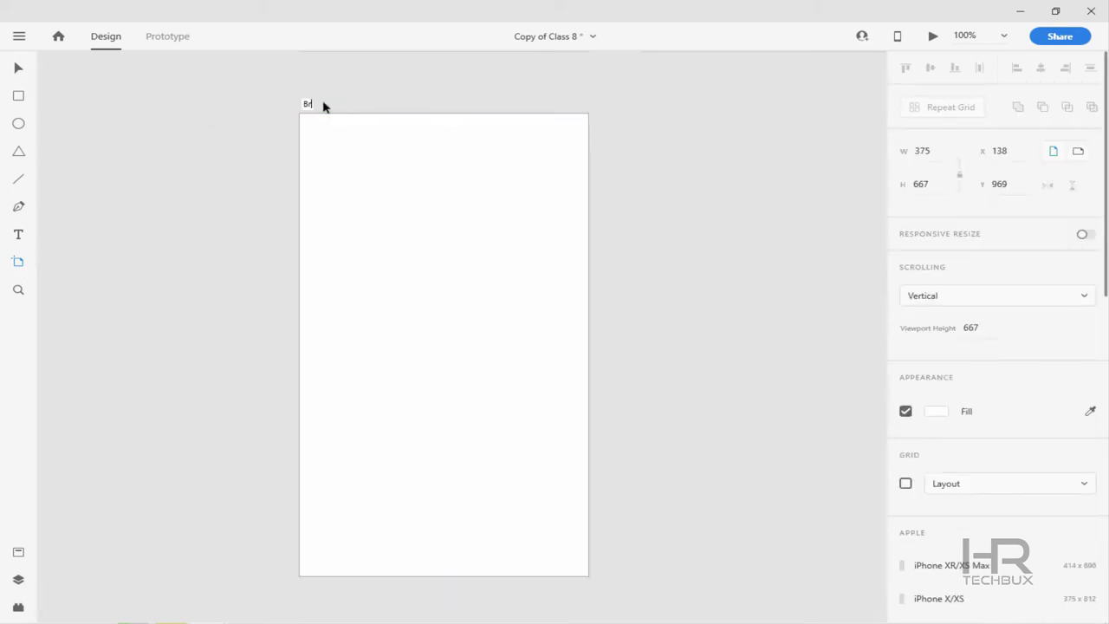
type("owse")
key("Return")
Draw a header rectangle along the top edge of the Browse artboard and size it to 375 × 64
left_click(18, 96)
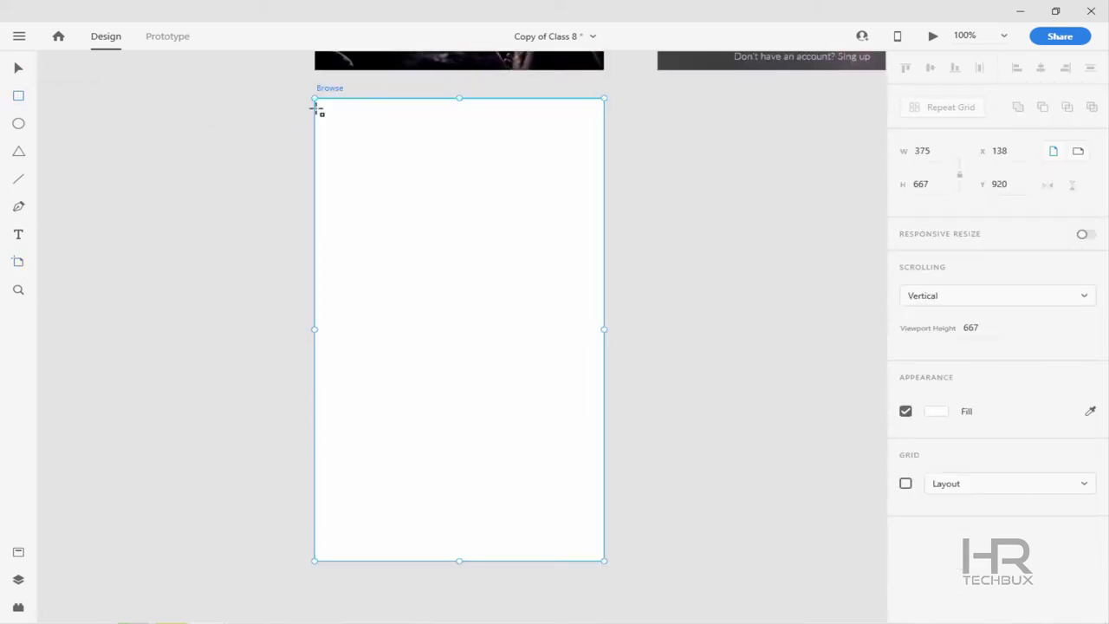
left_click_drag(333, 99, 605, 169)
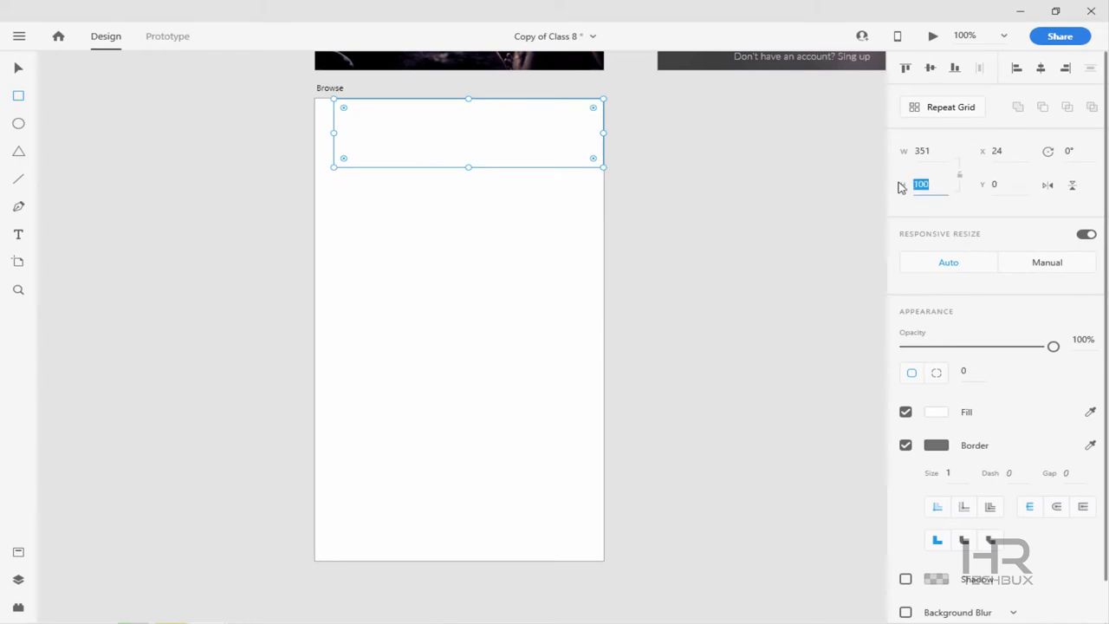
left_click_drag(334, 120, 315, 122)
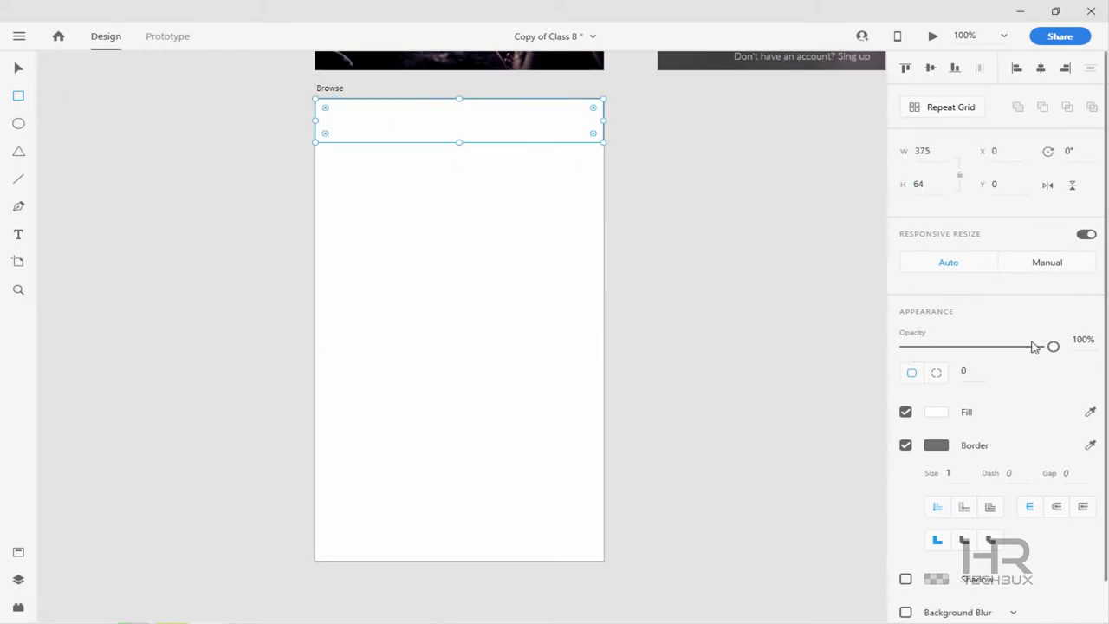
Remove the header rectangle's border, fill it with light grey and enable its shadow
left_click(905, 444)
left_click(935, 411)
left_click(769, 506)
left_click(905, 478)
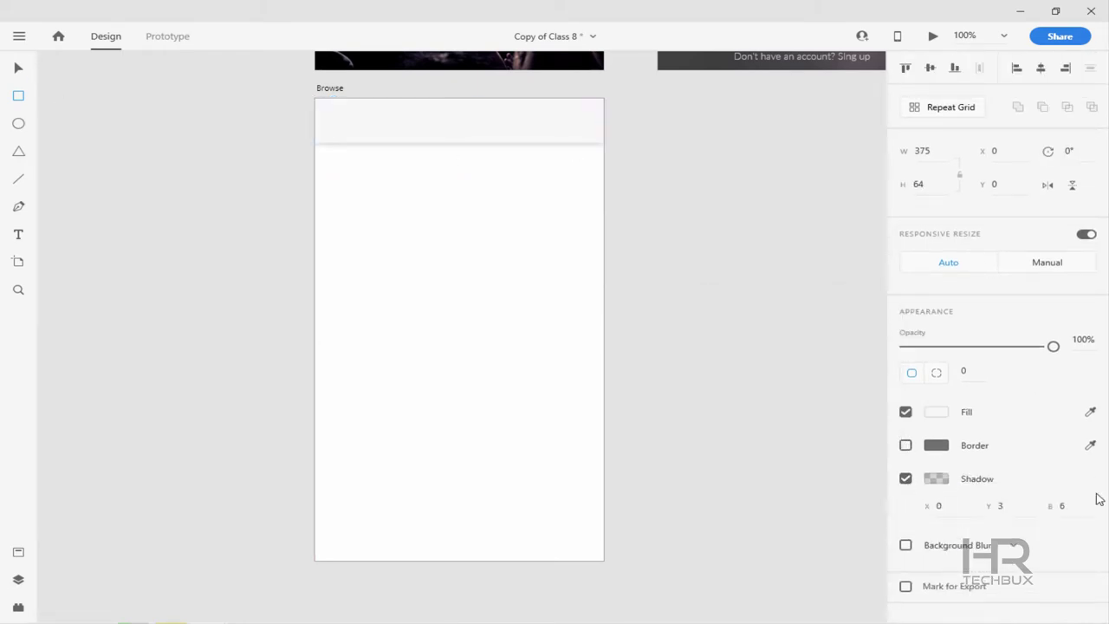
key("Escape")
Copy the status bar from the Home screen and paste it at the top of the Browse header
scroll(502, 115, "up", 3)
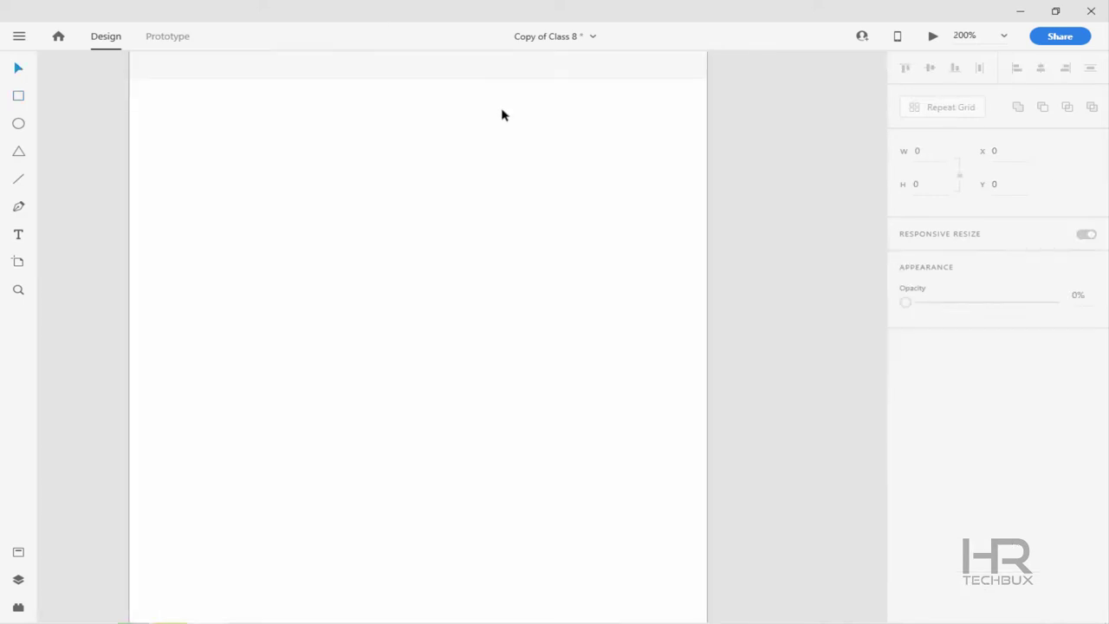
scroll(501, 115, "up", 2)
left_click(495, 193)
scroll(527, 317, "up", 3)
scroll(522, 386, "down", 5)
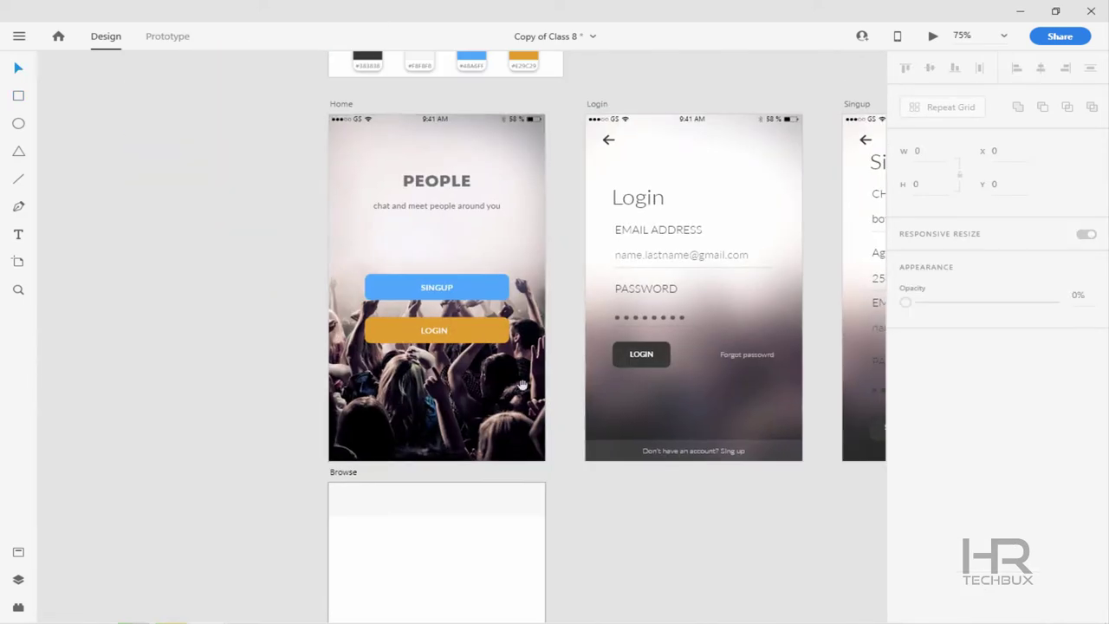
left_click(512, 119)
key("ctrl+c")
key("ctrl+v")
scroll(488, 346, "down", 5)
scroll(488, 215, "up", 4)
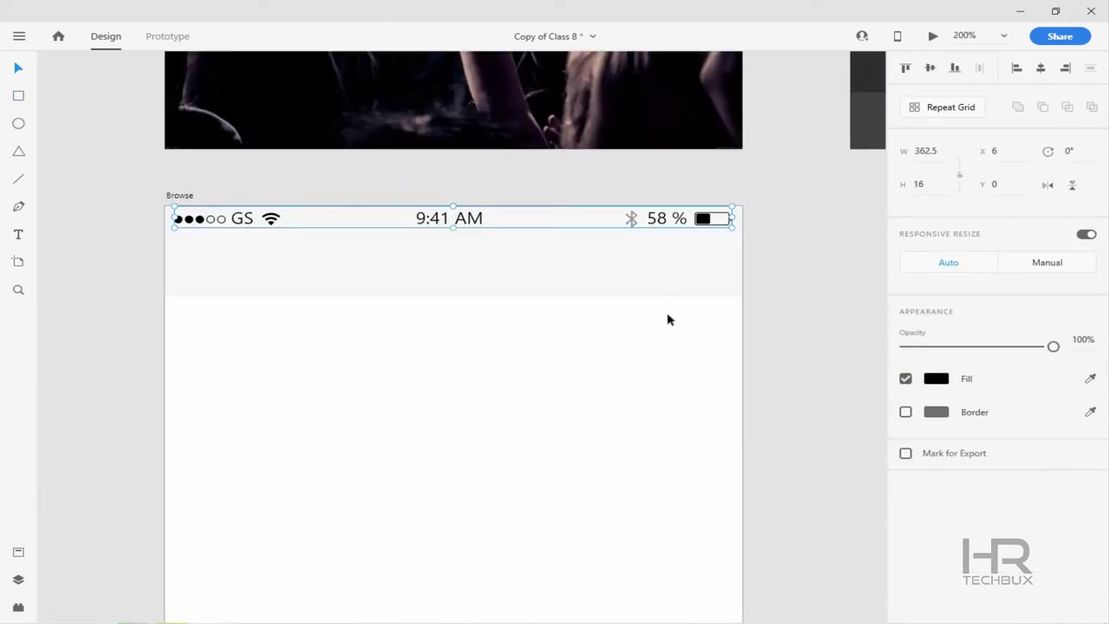
left_click(667, 320)
Draw a small horizontal rectangle below the Browse header and size it to 20 × 3
scroll(349, 196, "down", 2)
left_click(350, 195)
key("r")
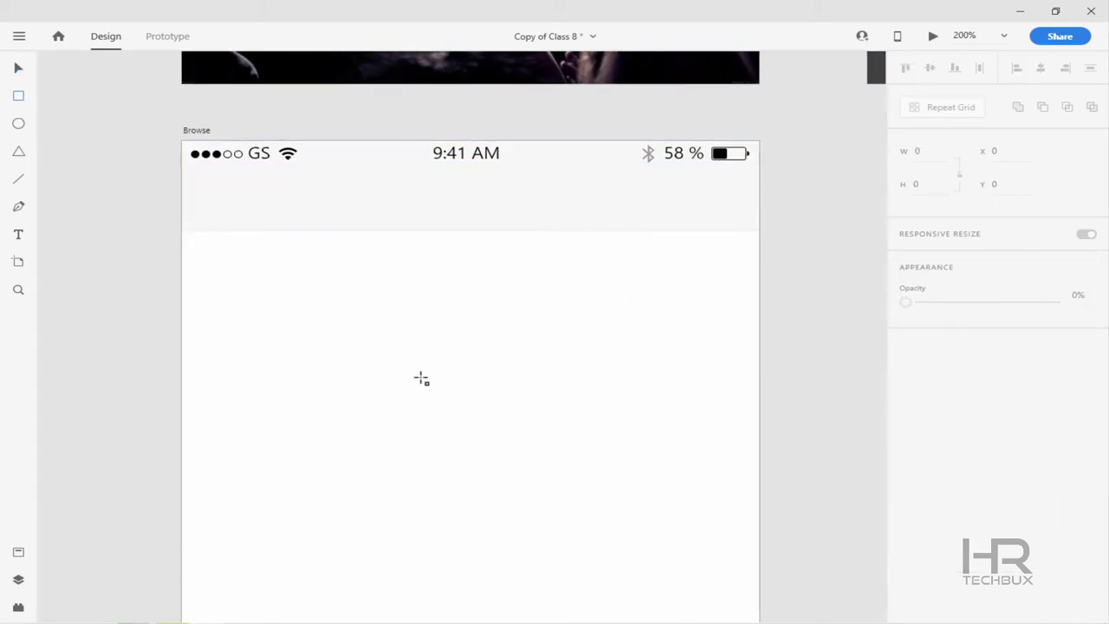
left_click_drag(271, 288, 340, 303)
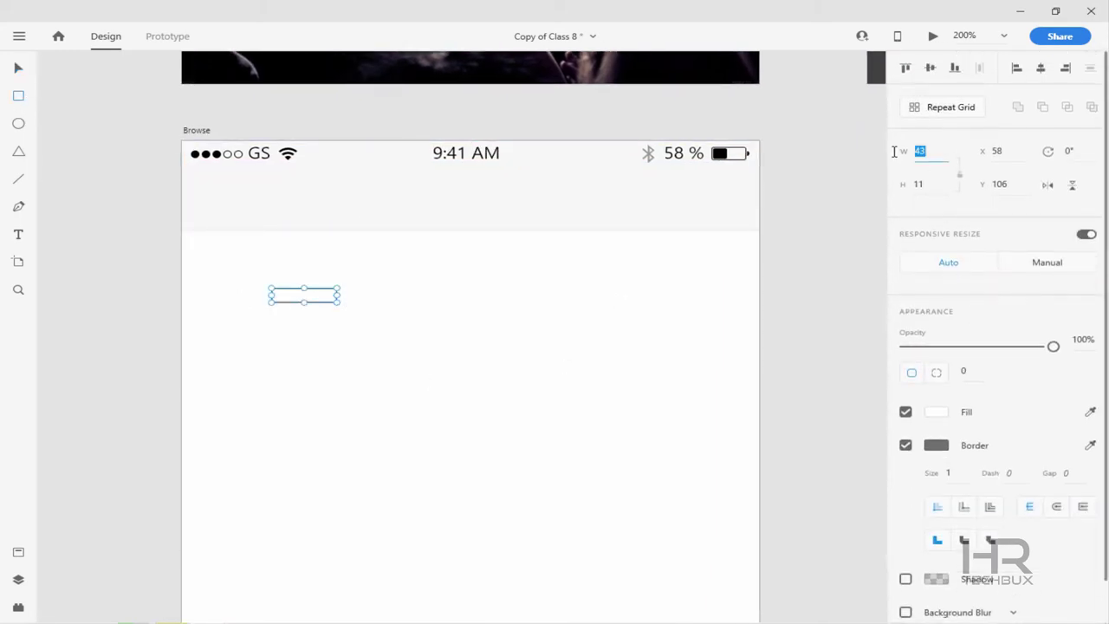
type("3")
key("Return")
scroll(251, 294, "up", 2)
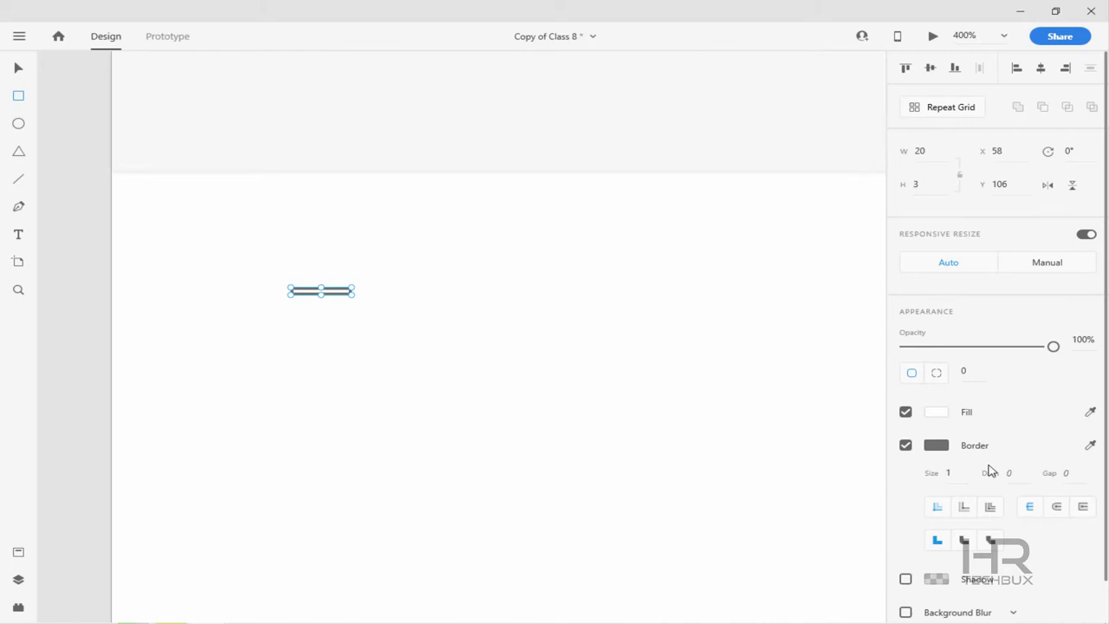
Fill the small 20 × 3 bar with dark grey, remove its border and round its corners to 8
left_click(936, 412)
left_click(742, 505)
left_click(905, 444)
left_click(905, 444)
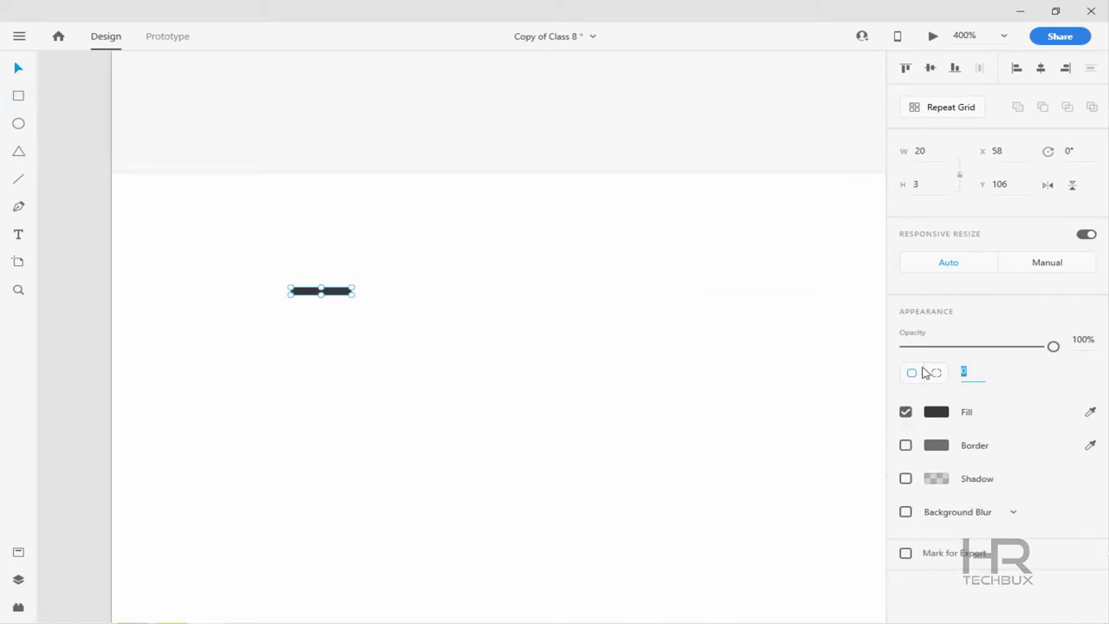
Repeat the bar downward into three evenly spaced bars with Repeat Grid, tighten the gaps and ungroup the grid
left_click(911, 108)
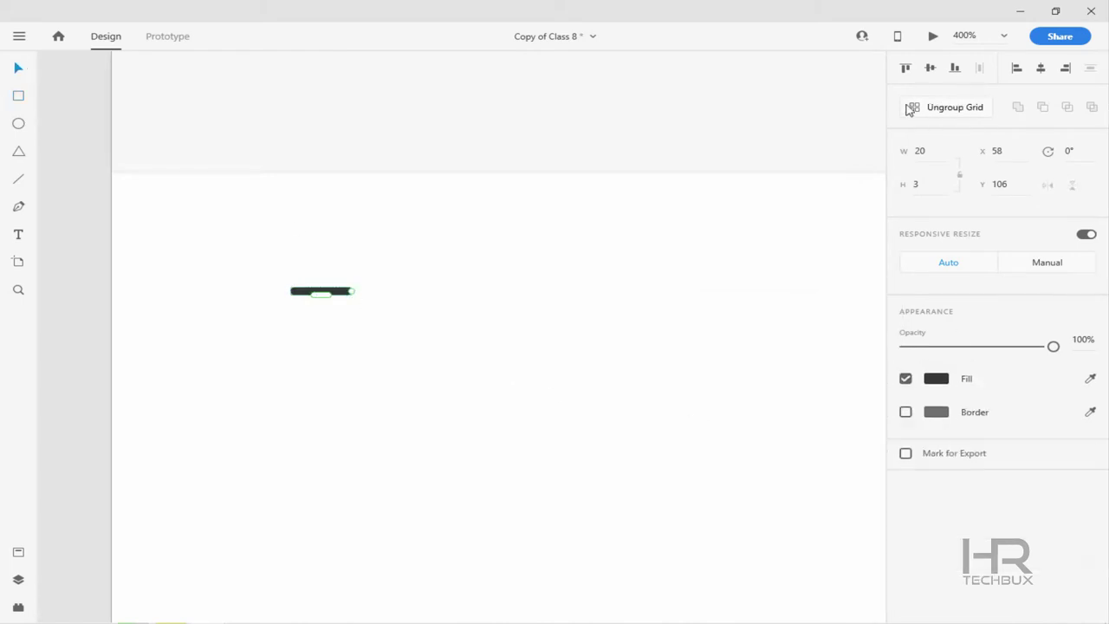
left_click_drag(324, 349, 332, 453)
left_click_drag(339, 391, 342, 324)
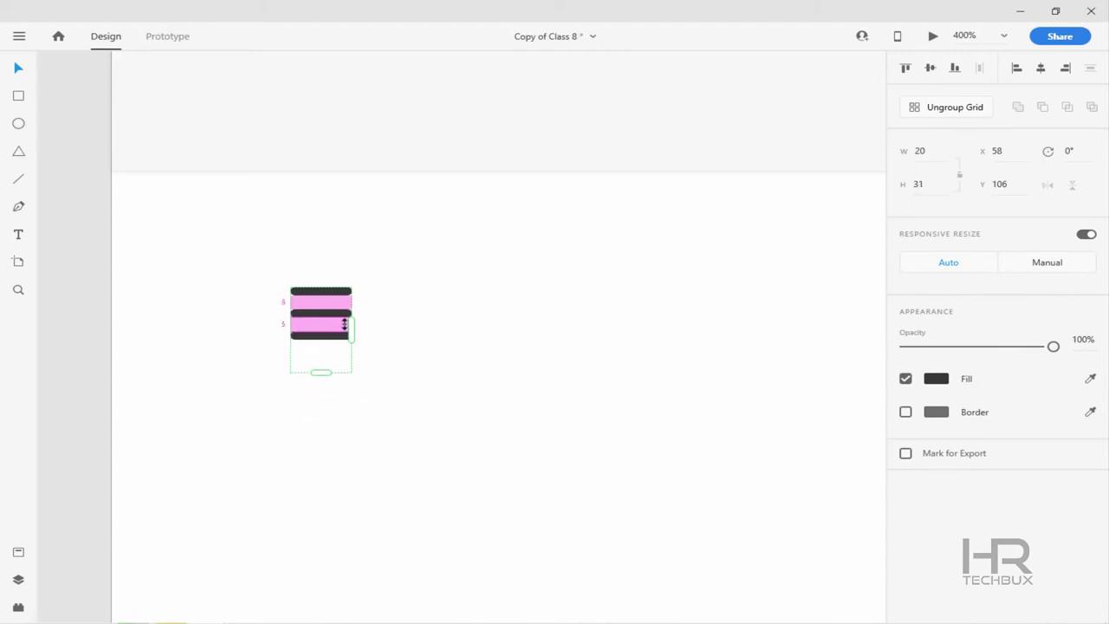
right_click(326, 294)
left_click(421, 252)
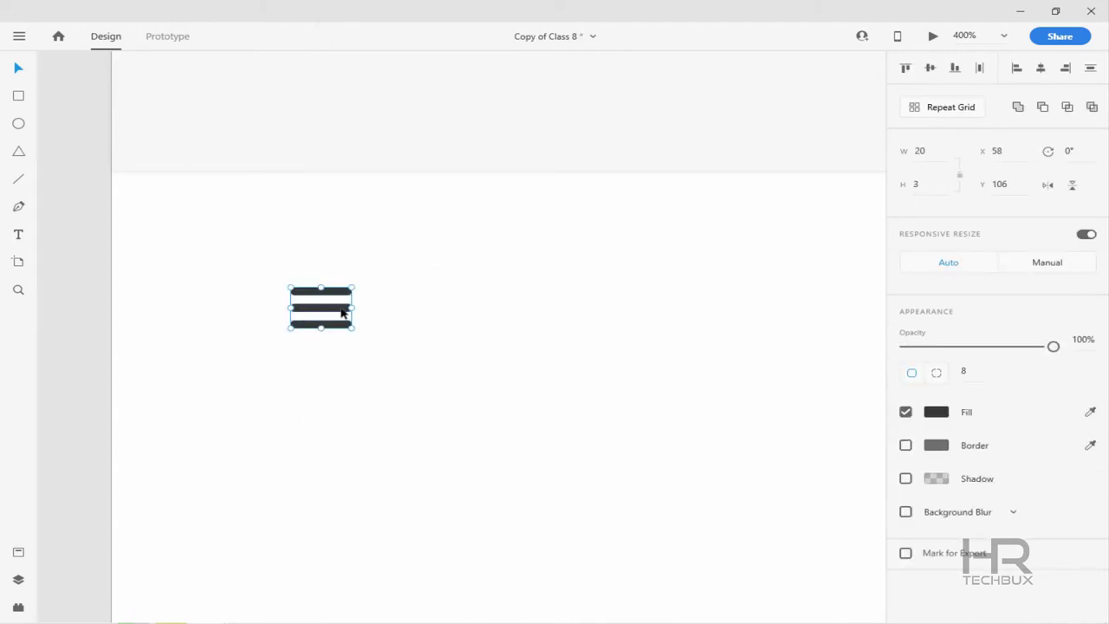
Shorten the middle bar of the menu icon to a width of 14
double_click(321, 312)
type("14")
left_click(387, 315)
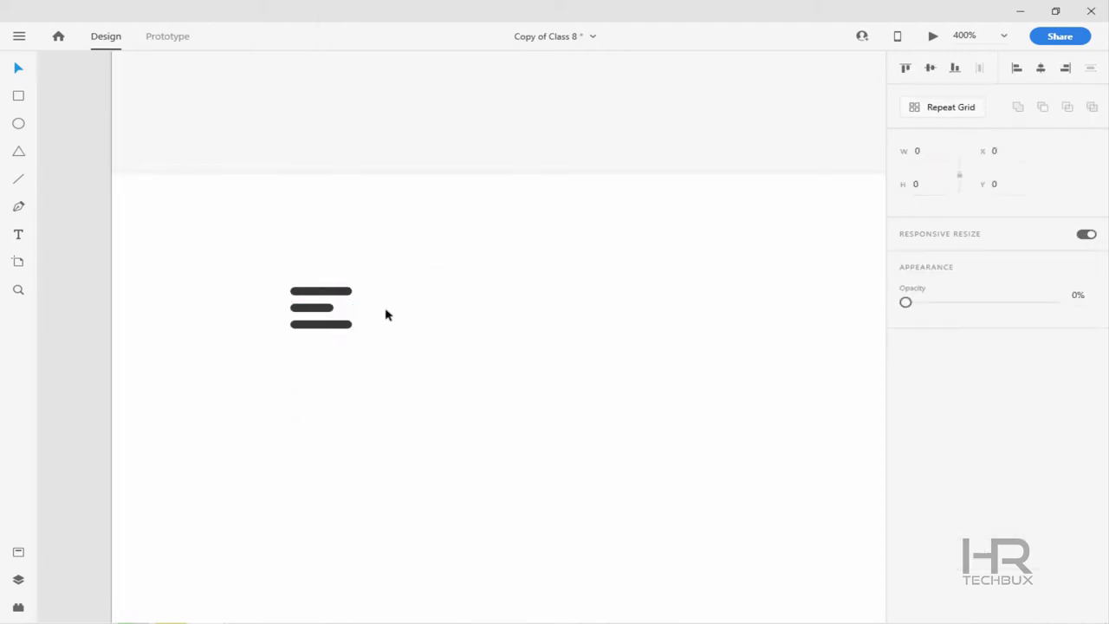
Merge the three bars into one menu icon and place it near the left end of the Browse header, below the status bar
left_click(320, 308)
scroll(508, 242, "up", 3)
left_click_drag(237, 395, 117, 282)
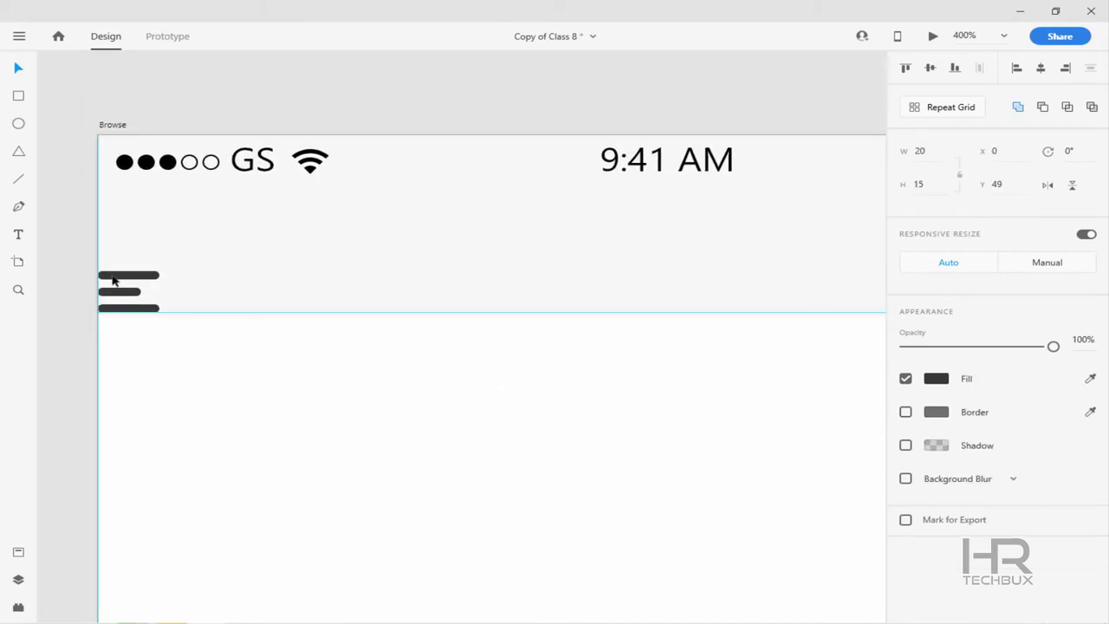
key("shift+Up")
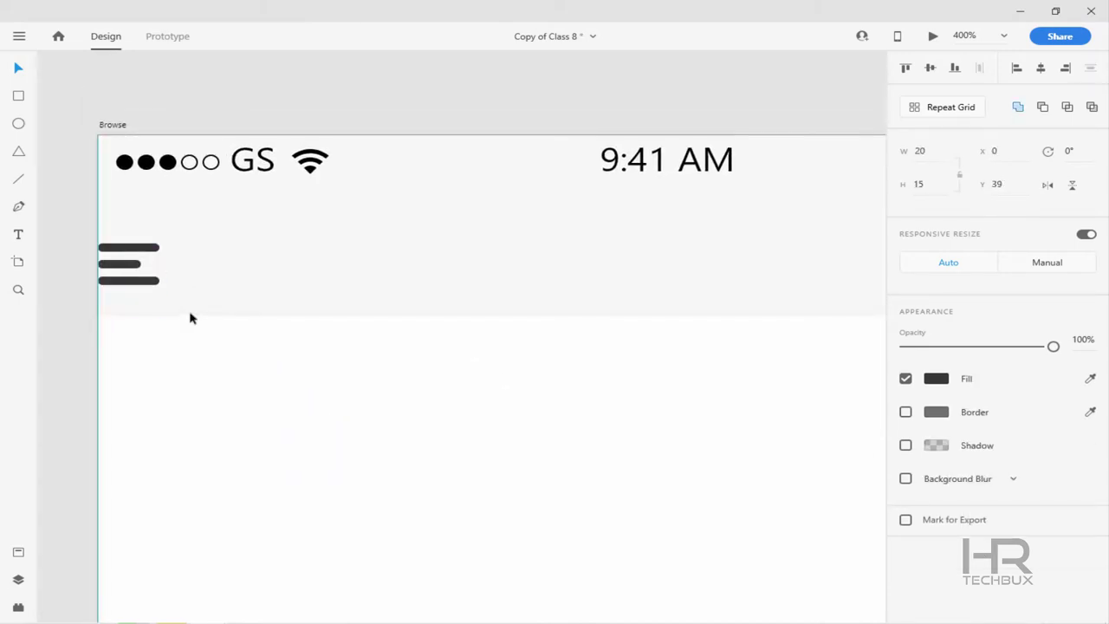
key("Up")
key("Up")
key("Up")
key("Up")
key("Up")
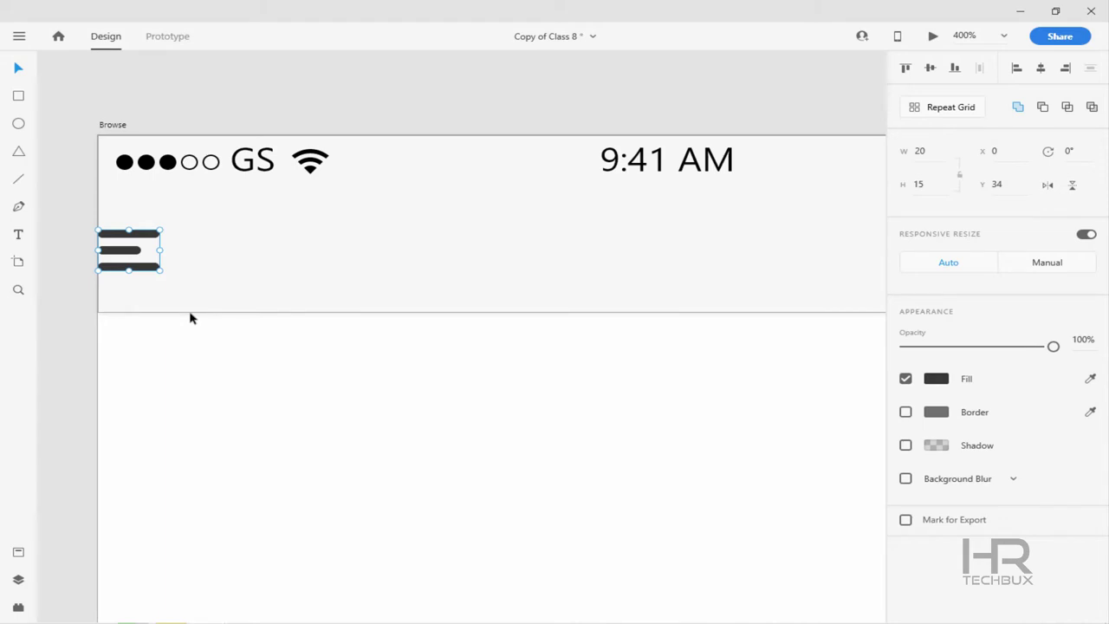
left_click(191, 318)
key("ctrl+minus")
left_click_drag(505, 408, 415, 290)
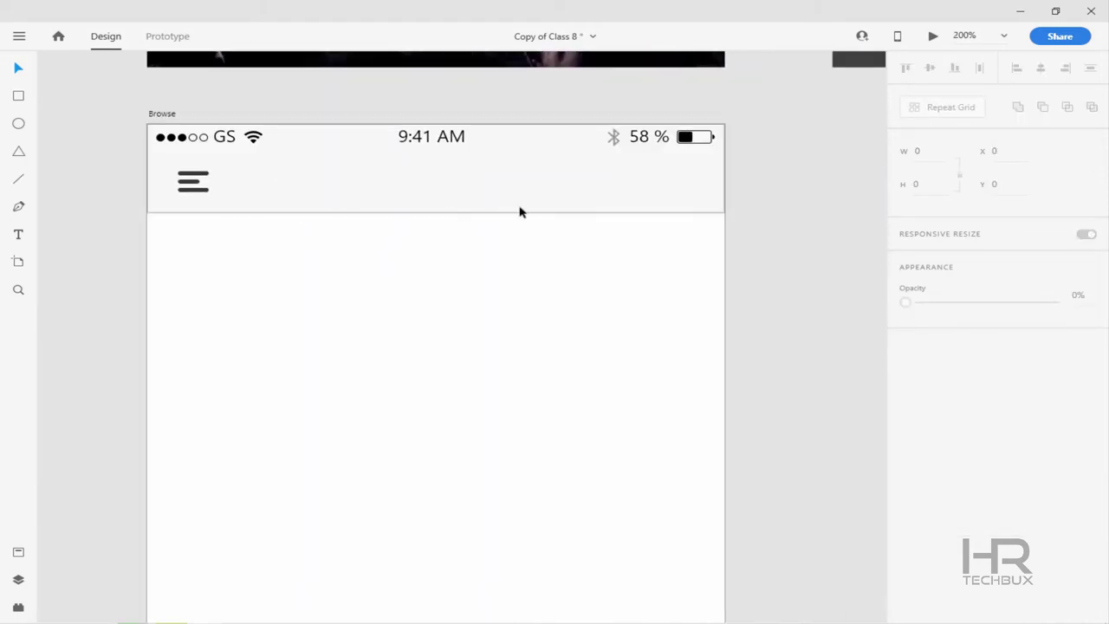
Add the title text "Browse" to the header in Lato Bold at size 16
key("t")
left_click(396, 303)
type("Browse")
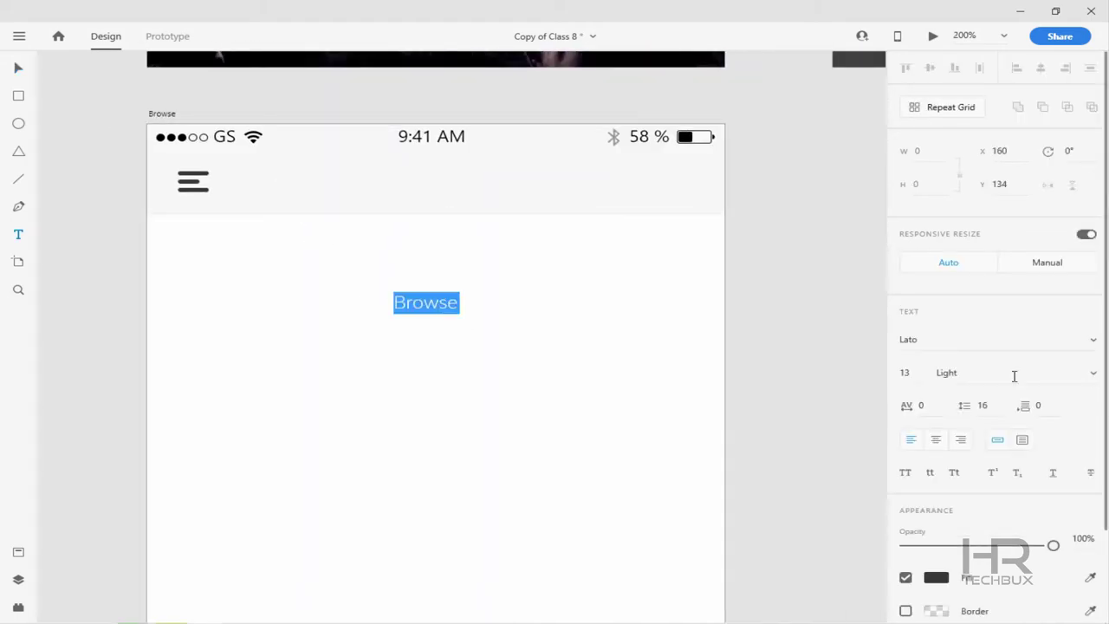
left_click(985, 372)
type("Bo")
key("Return")
left_click_drag(480, 314, 447, 206)
double_click(497, 342)
left_click(892, 372)
type("16")
key("Return")
Nudge the Browse title up so it sits centred in the header, level with the menu icon
key("Escape")
key("Up")
key("Up")
key("Up")
key("Up")
key("Up")
key("Up")
key("Up")
key("Up")
key("Up")
key("Up")
key("Up")
key("Up")
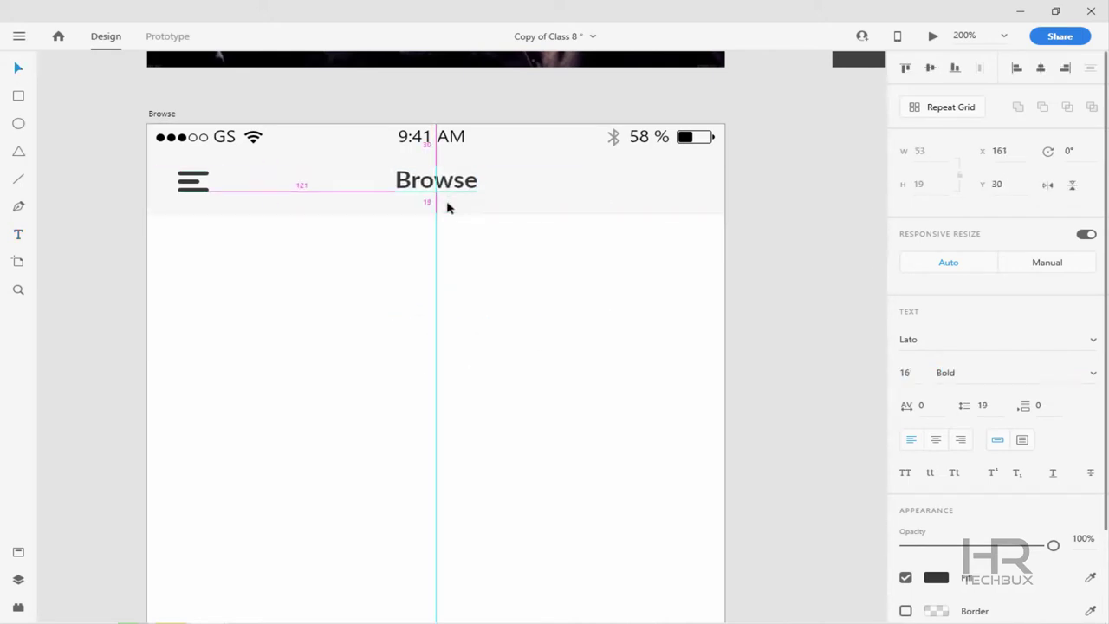
left_click(667, 202)
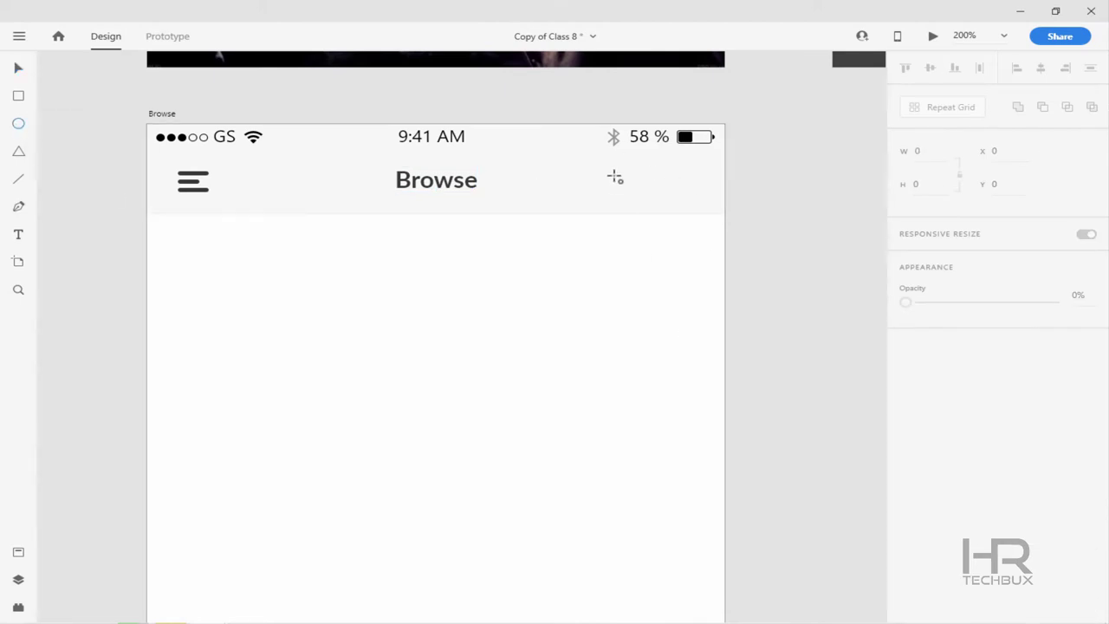
Draw an ellipse about 22 × 19 near the header's right end, remove its border and fill it with dark grey
left_click_drag(617, 169, 655, 202)
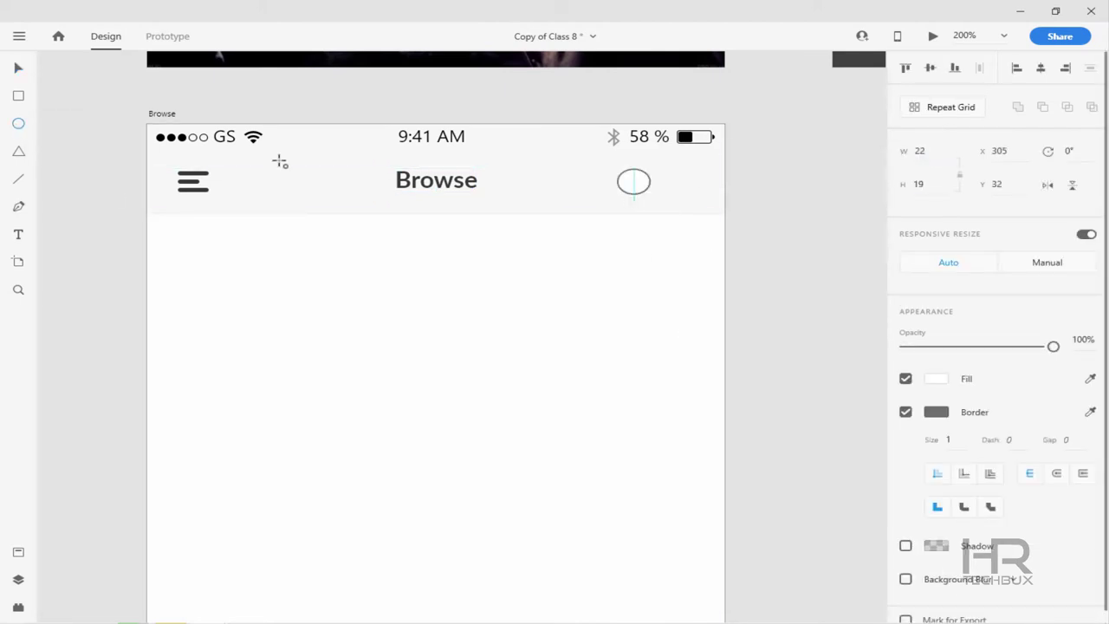
scroll(510, 278, "up", 2)
key("v")
left_click_drag(471, 216, 515, 216)
left_click(905, 412)
left_click(936, 378)
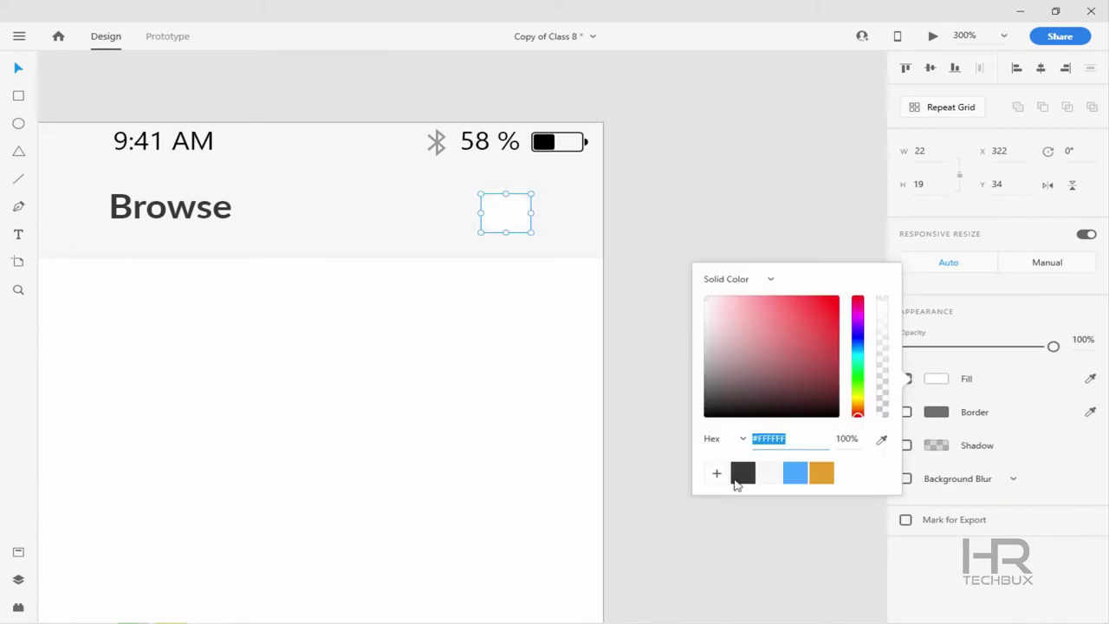
left_click(743, 473)
left_click(615, 292)
scroll(440, 199, "up", 1)
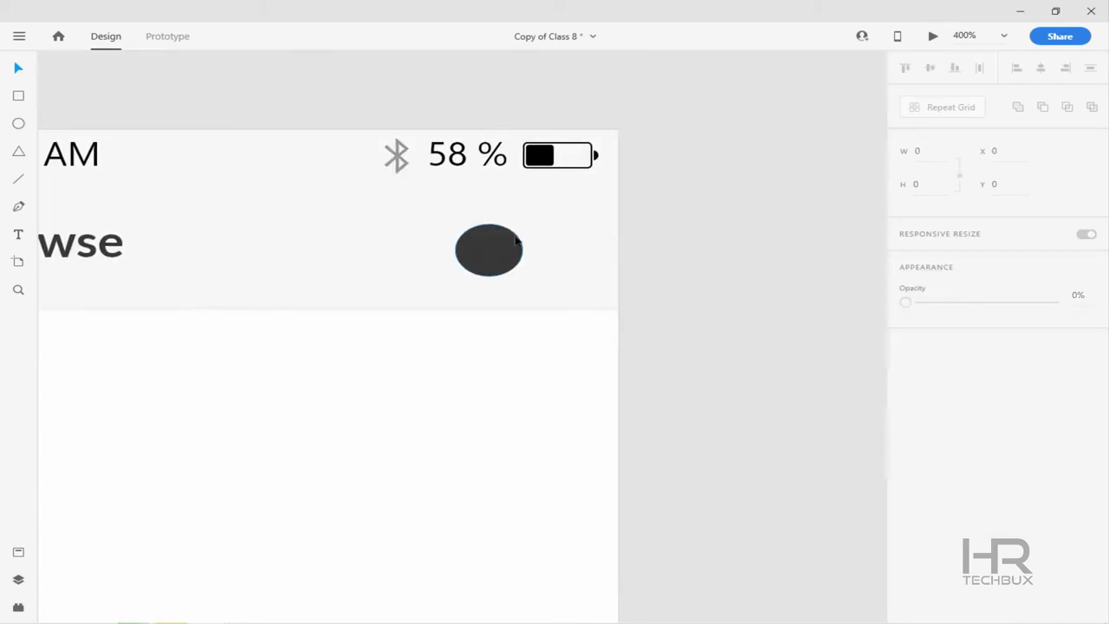
Draw a pointed tail at the ellipse's lower left with the Pen tool, fill it dark grey and merge both into a speech bubble
left_click(19, 208)
left_click(472, 256)
left_click(438, 280)
left_click(472, 257)
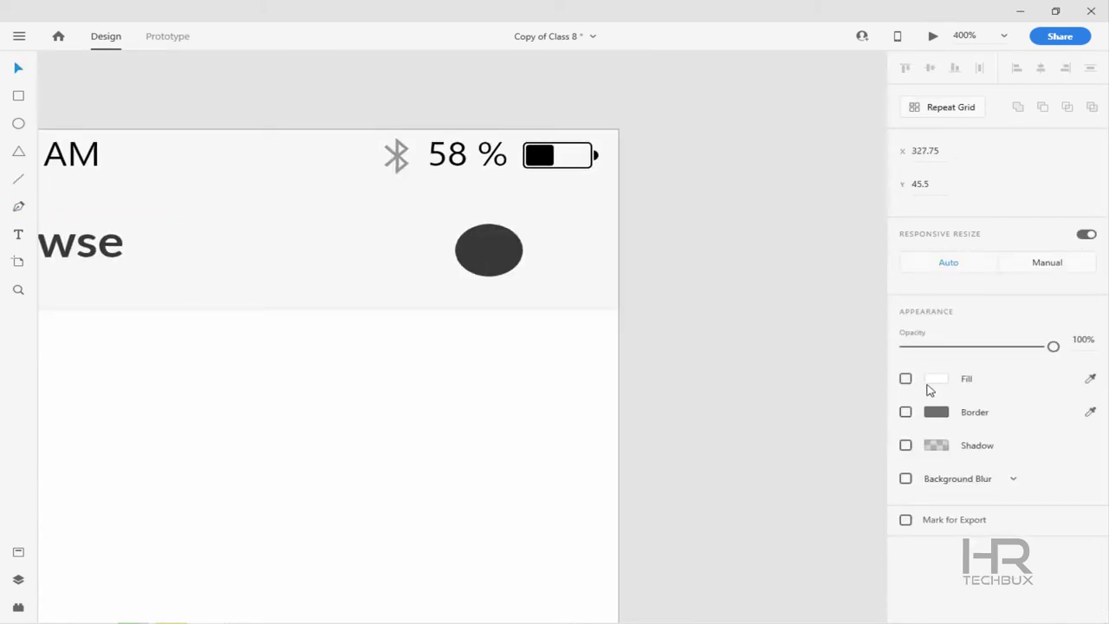
left_click(935, 379)
left_click(740, 471)
left_click(572, 240)
left_click_drag(571, 239, 433, 259)
left_click(1018, 107)
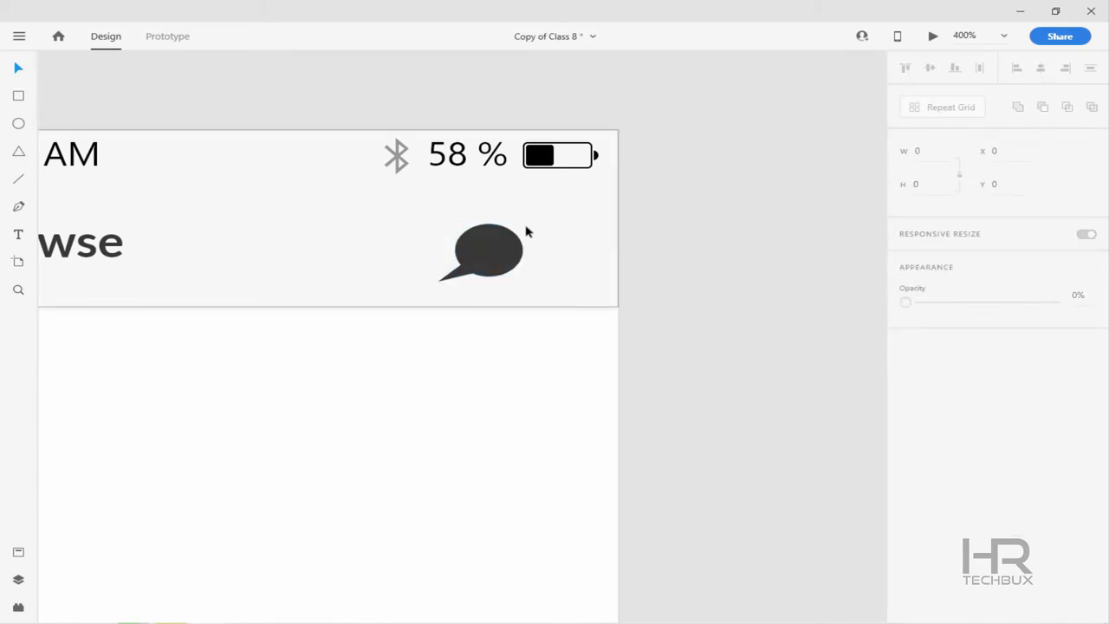
Draw a 16 × 14 badge over the speech bubble's upper right, without border, filled blue and with corner radius 12
key("r")
left_click_drag(496, 210, 544, 248)
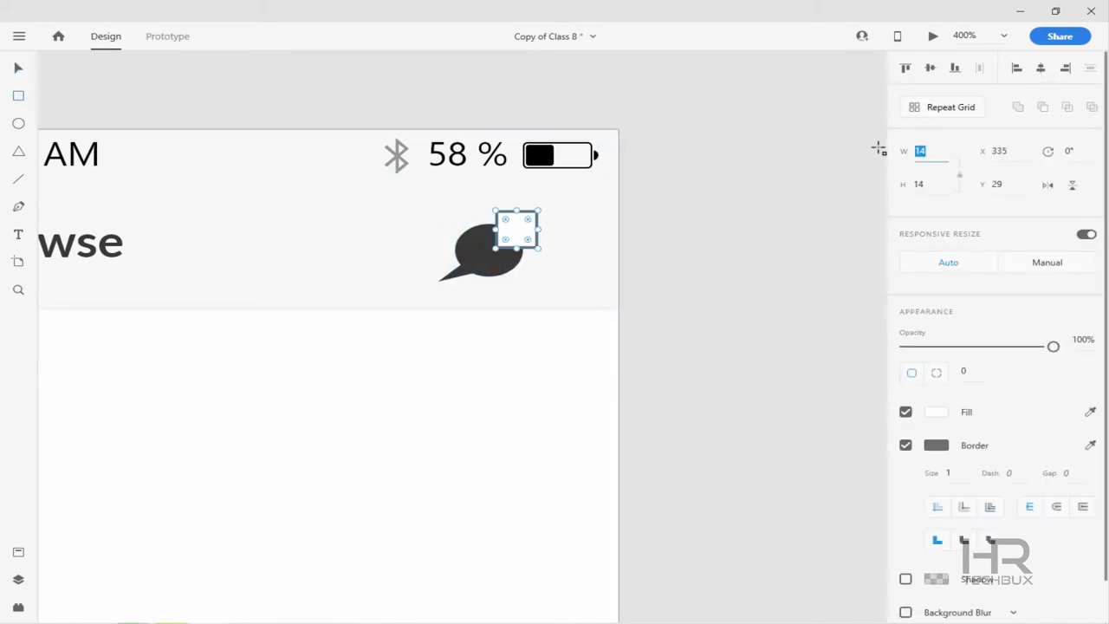
left_click(905, 444)
left_click(935, 411)
left_click(791, 505)
left_click(969, 374)
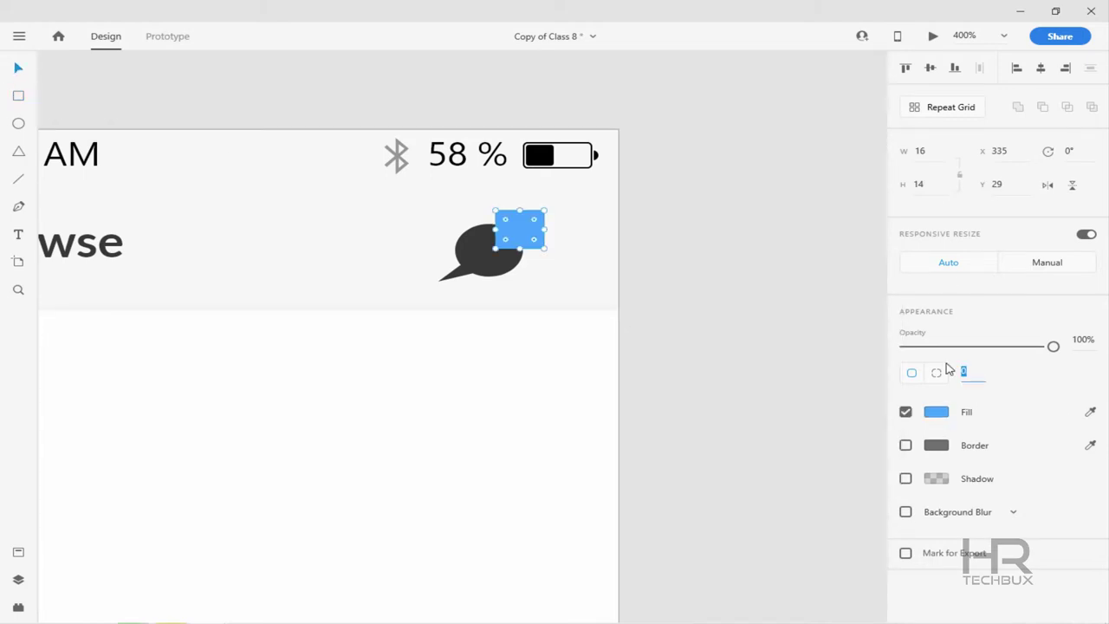
key("Return")
Add the text "15" below the speech bubble in Lato Black at size 9
key("ctrl+equal")
key("t")
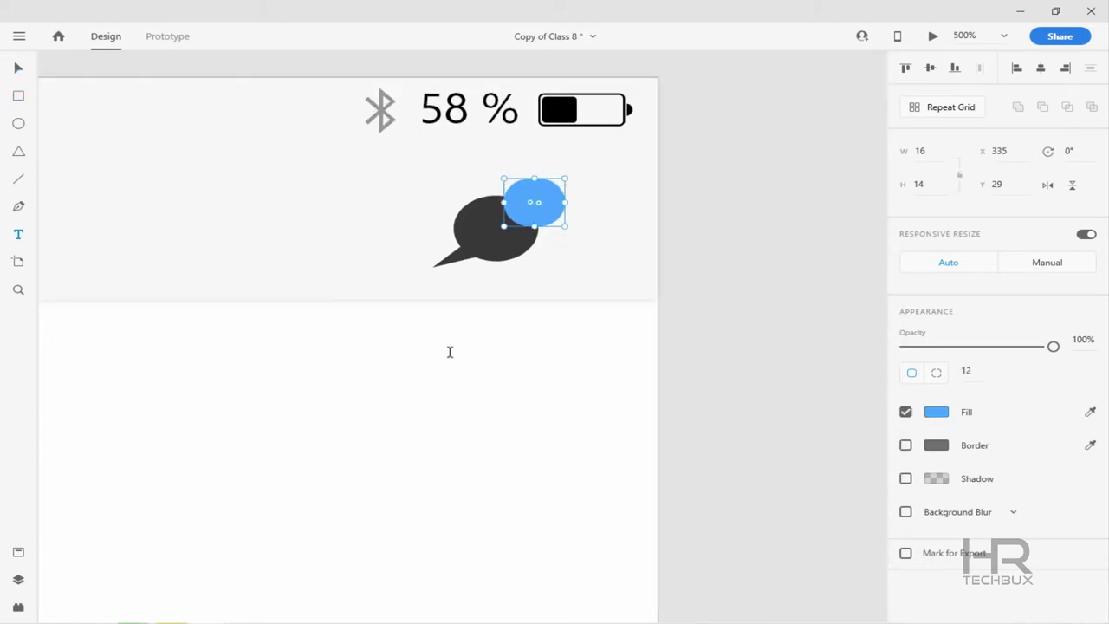
type("5")
key("ctrl+a")
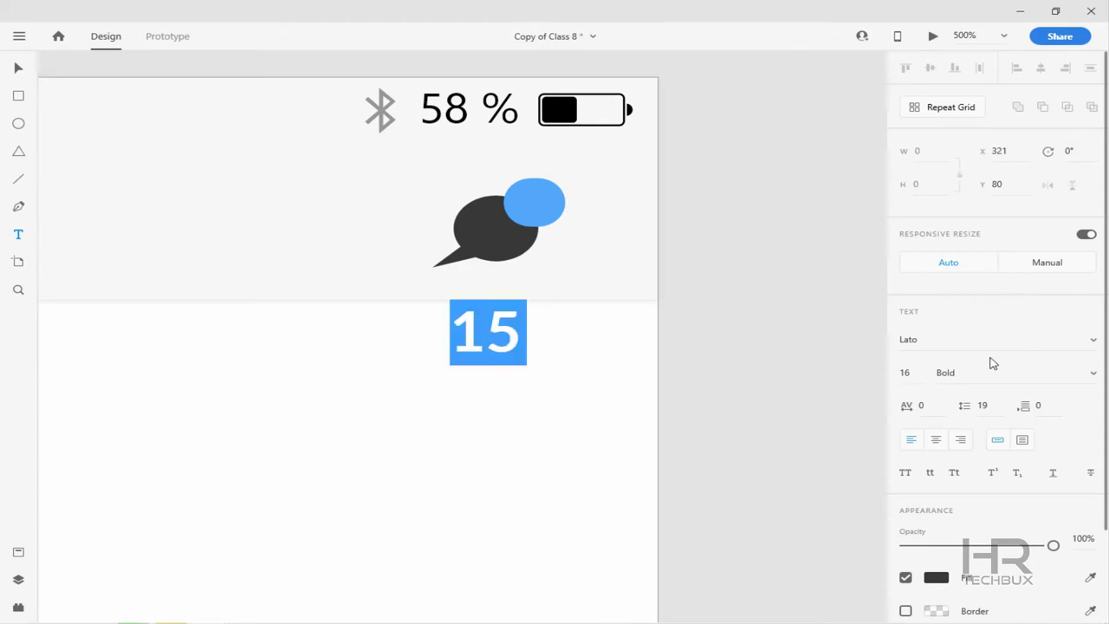
left_click(997, 372)
left_click(945, 480)
left_click(905, 373)
type("9")
key("Return")
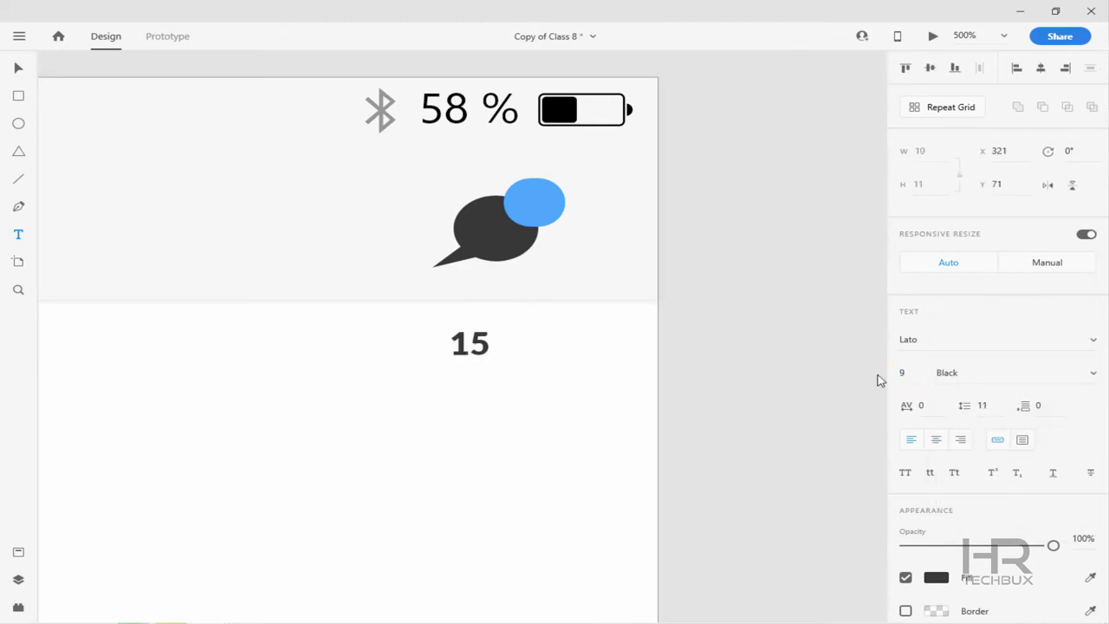
Centre the "15" on the blue badge and fill the text with the light grey swatch
left_click(935, 577)
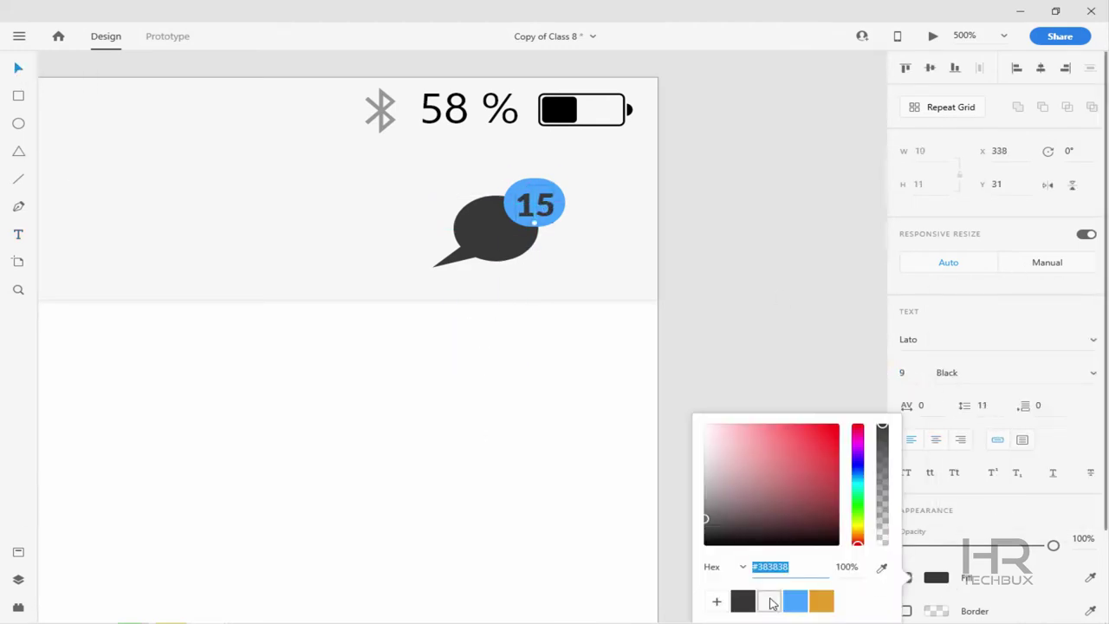
left_click(770, 599)
key("Escape")
key("Escape")
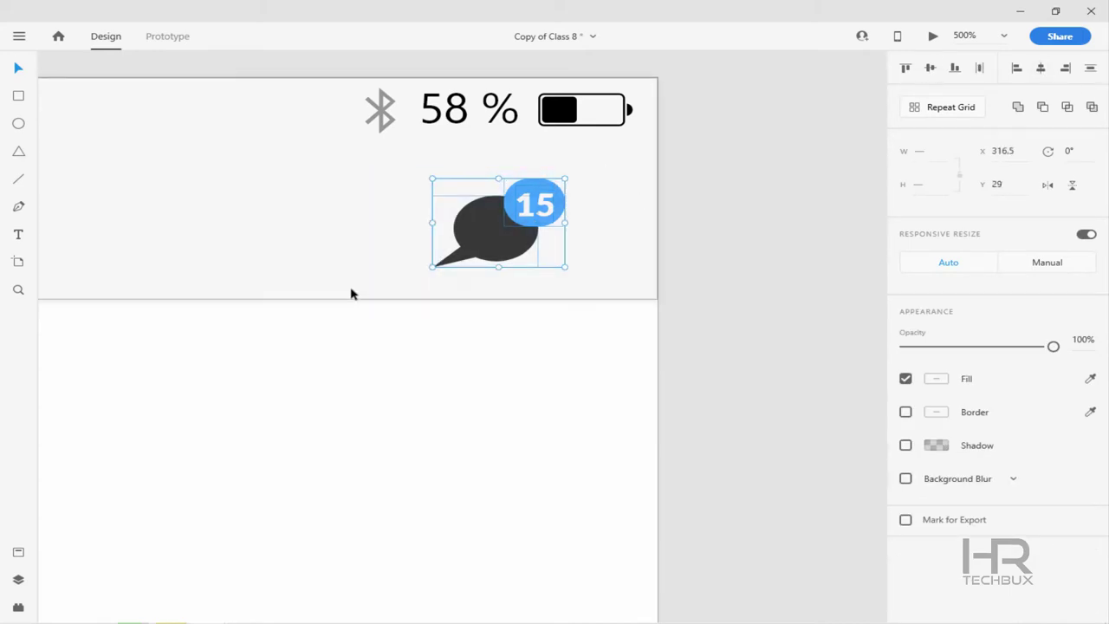
Group the speech bubble with its badge and number, and position the group slightly inset from the header's right edge
left_click(337, 222)
scroll(337, 223, "down", 3)
left_click(511, 296)
key("shift+Left")
key("shift+Left")
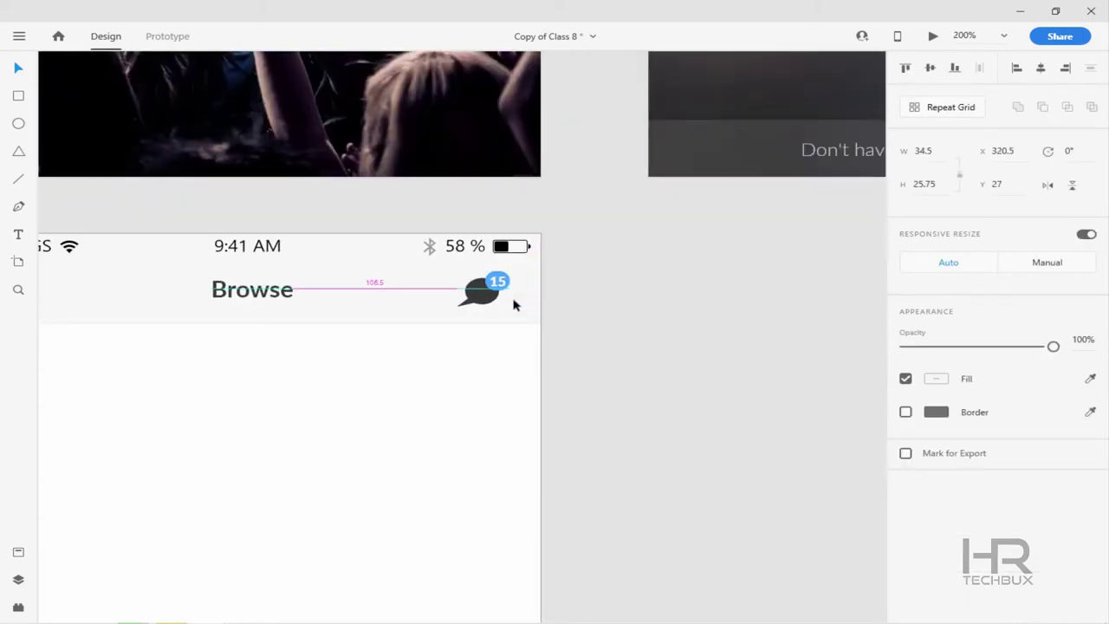
key("ctrl+equal")
key("Left")
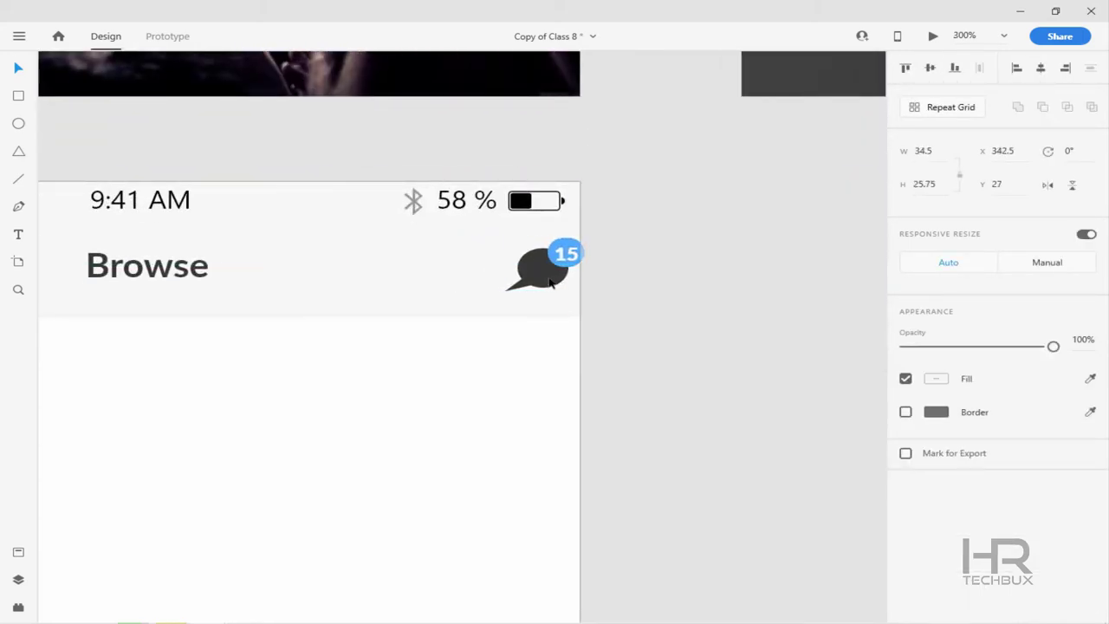
key("ctrl+1")
left_click(268, 331)
Draw a card rectangle below the Browse header, size it to 270 × 310 and centre it horizontally on the artboard
scroll(615, 304, "down", 5)
scroll(616, 304, "left", 3)
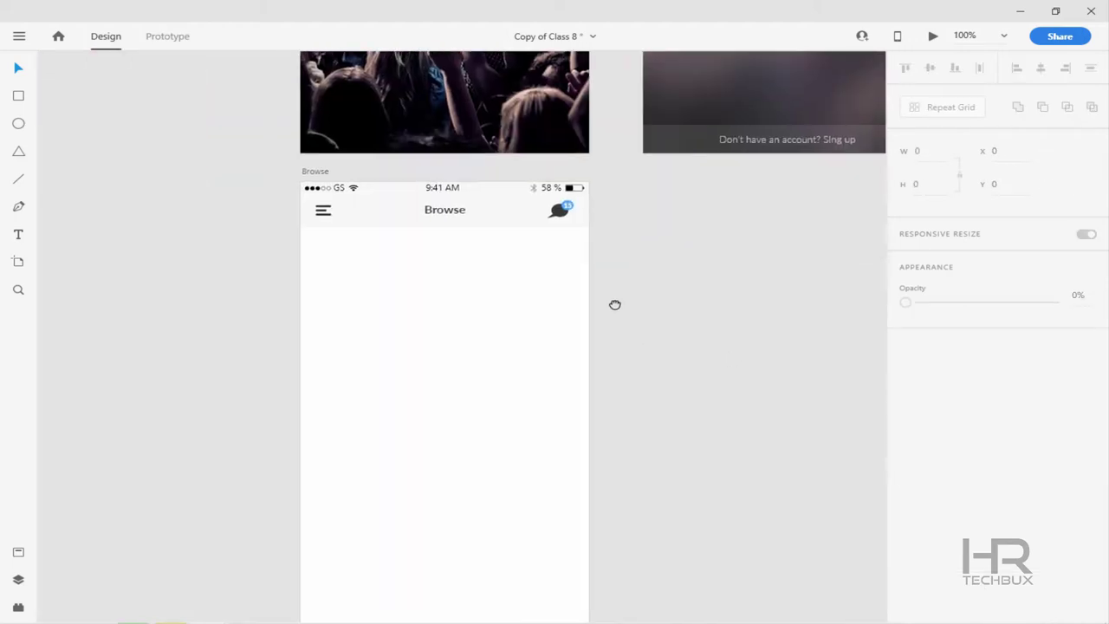
key("ctrl+2")
left_click(18, 96)
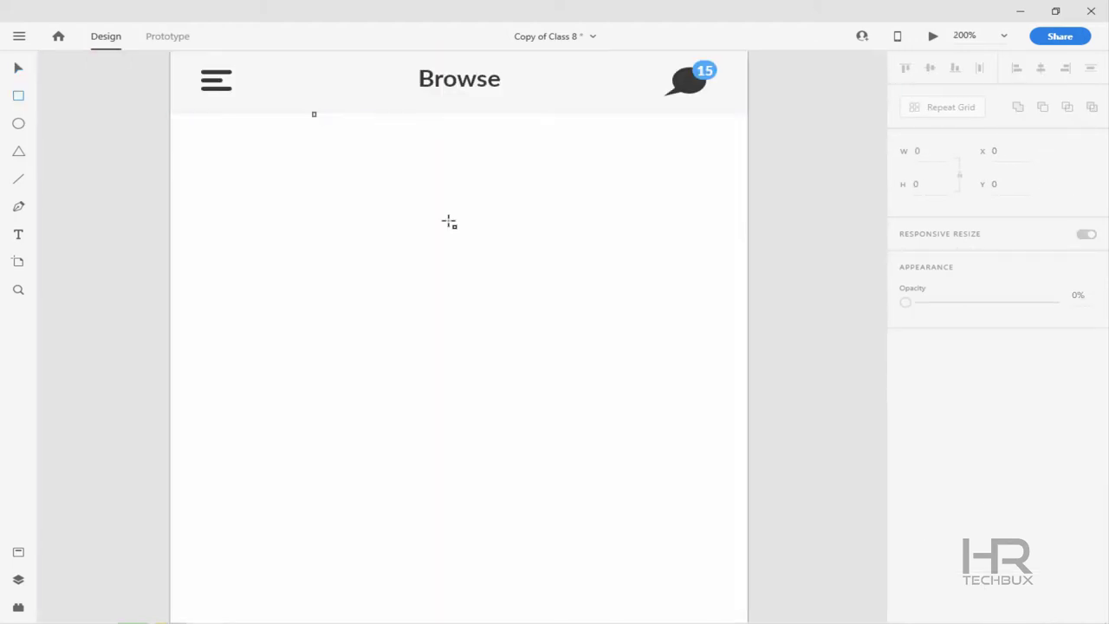
left_click_drag(312, 113, 591, 388)
left_click(902, 156)
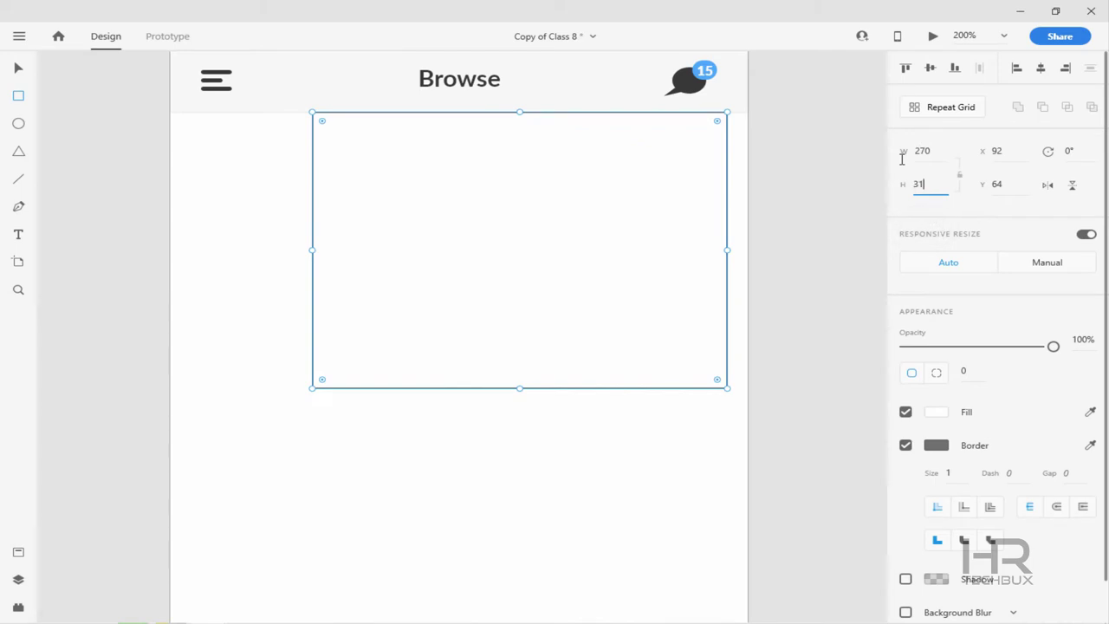
type("0")
key("Return")
left_click(1041, 69)
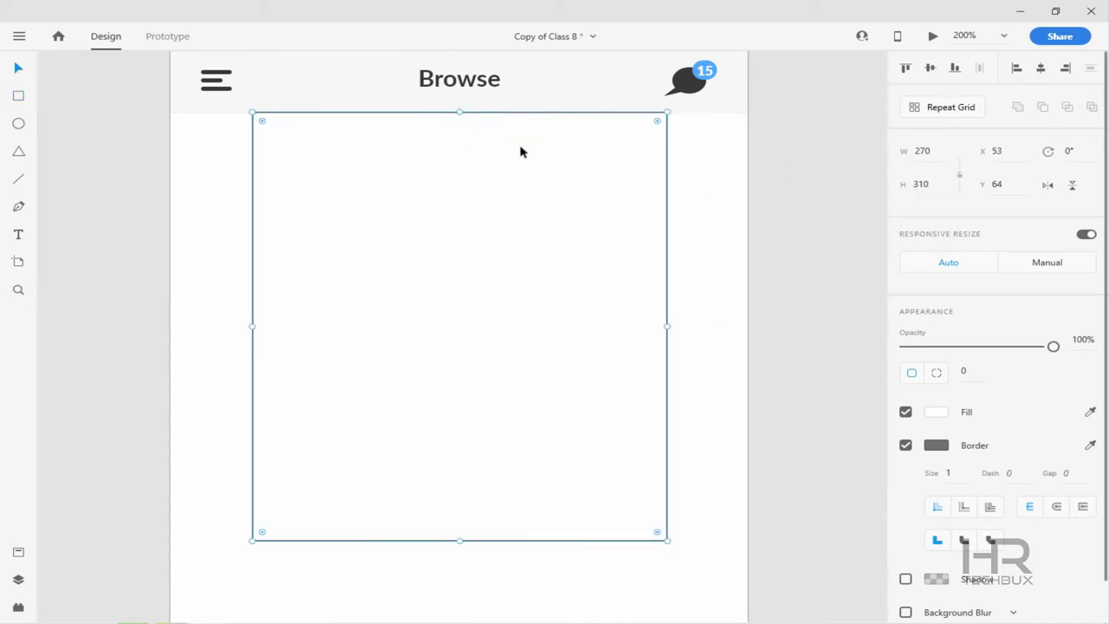
Move the card rectangle down to Y 99, leaving a gap below the header
key("shift+Down")
key("shift+Down")
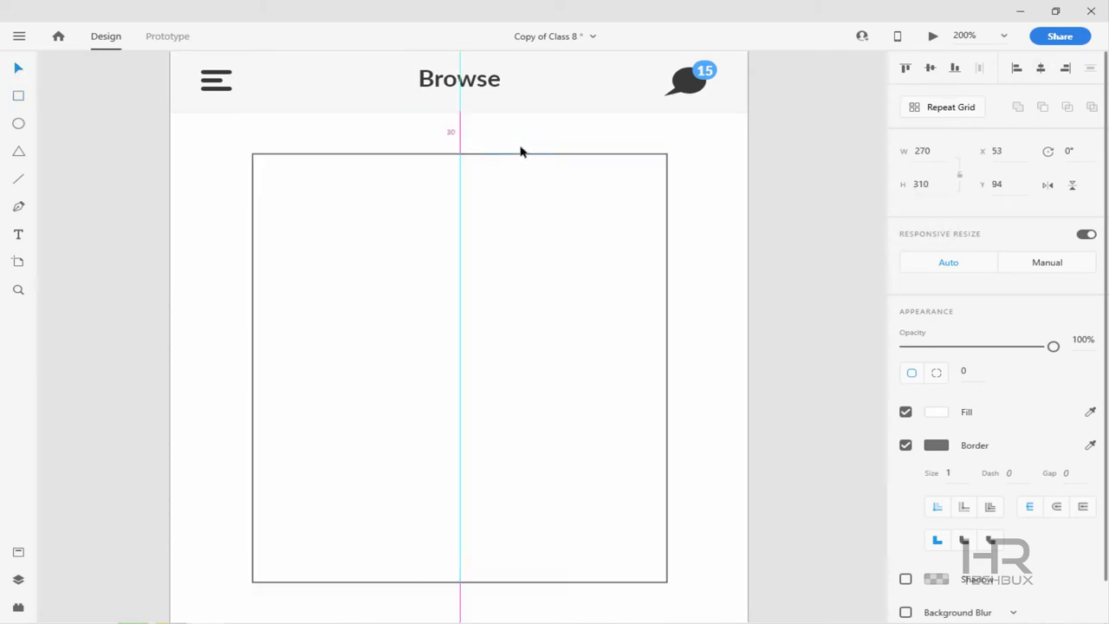
key("Down")
key("Down")
key("Down")
key("Down")
key("Down")
Set the card rectangle's border colour to E8E8E8 and enable its shadow
scroll(755, 366, "down", 2)
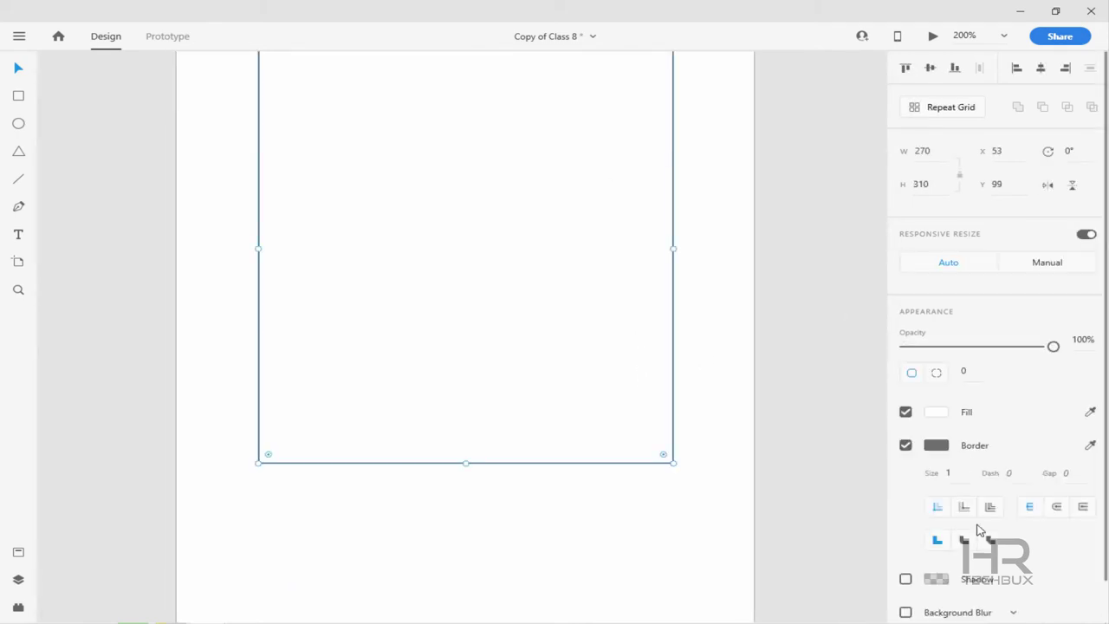
left_click(933, 445)
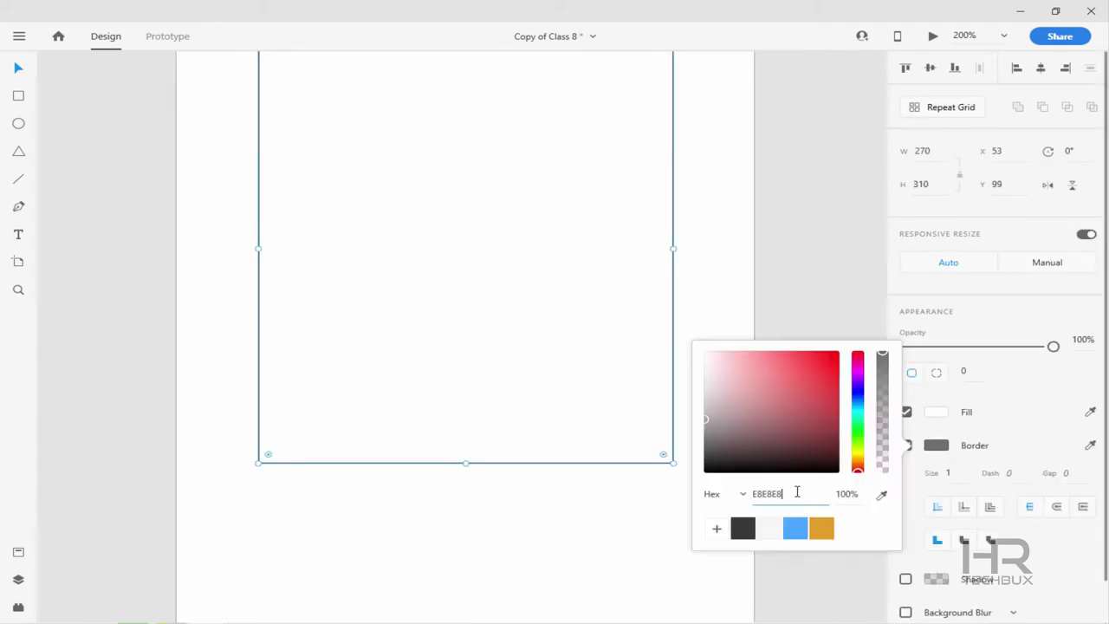
type("E8E8E8")
key("Return")
scroll(1043, 554, "down", 1)
left_click(905, 532)
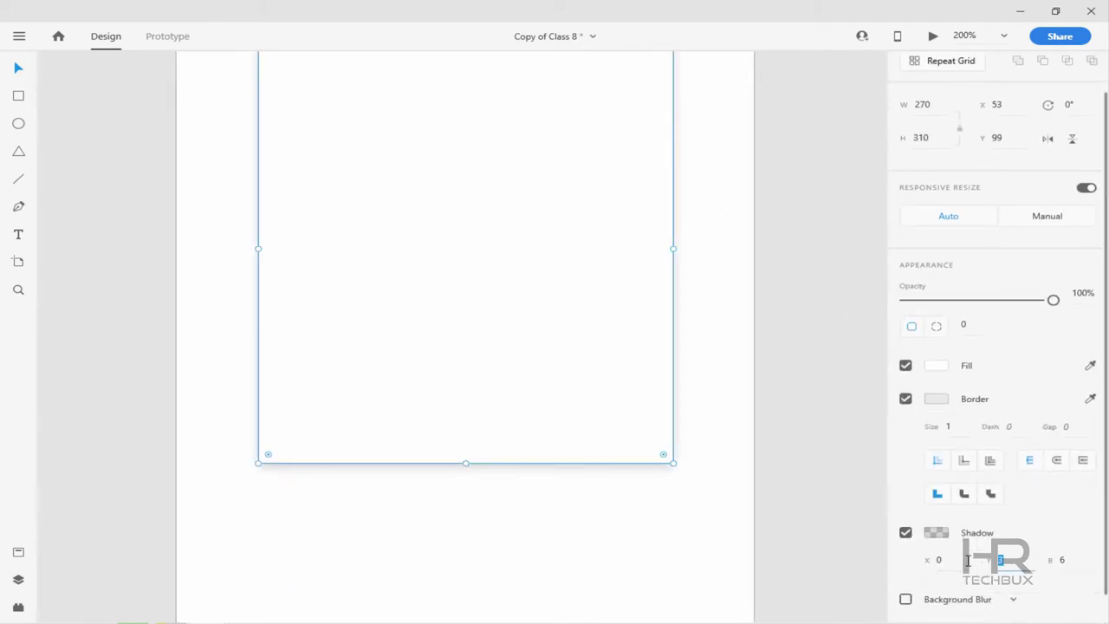
left_click(785, 324)
scroll(633, 275, "down", 2)
scroll(454, 238, "up", 2)
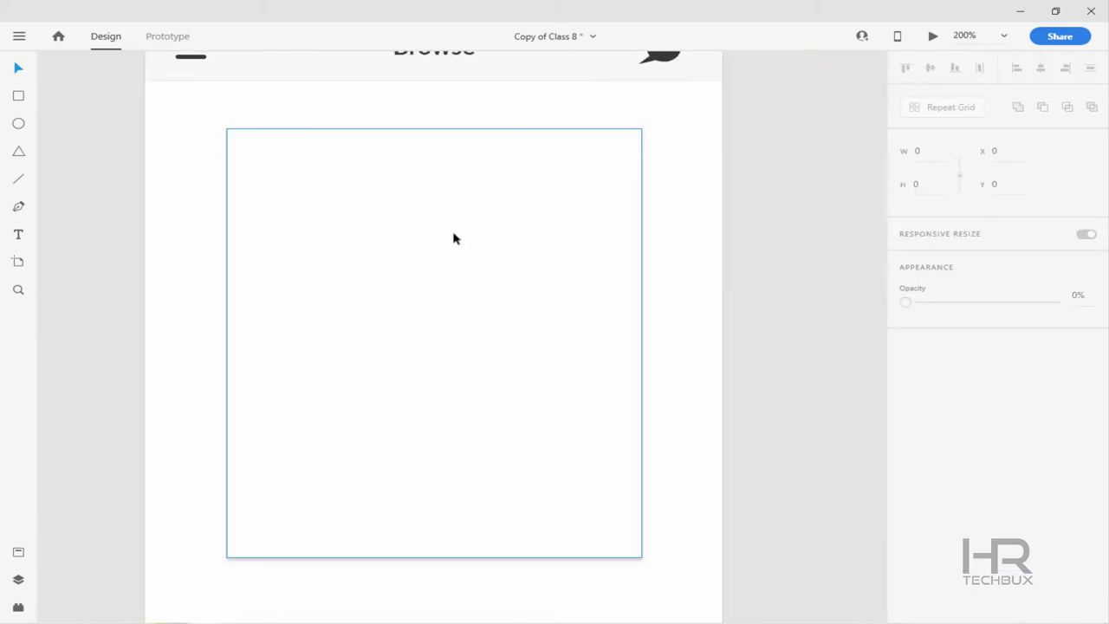
Duplicate the card rectangle, fill the copy with orange and resize it to 218 × 250
left_click(454, 239)
left_click(935, 412)
left_click(635, 156)
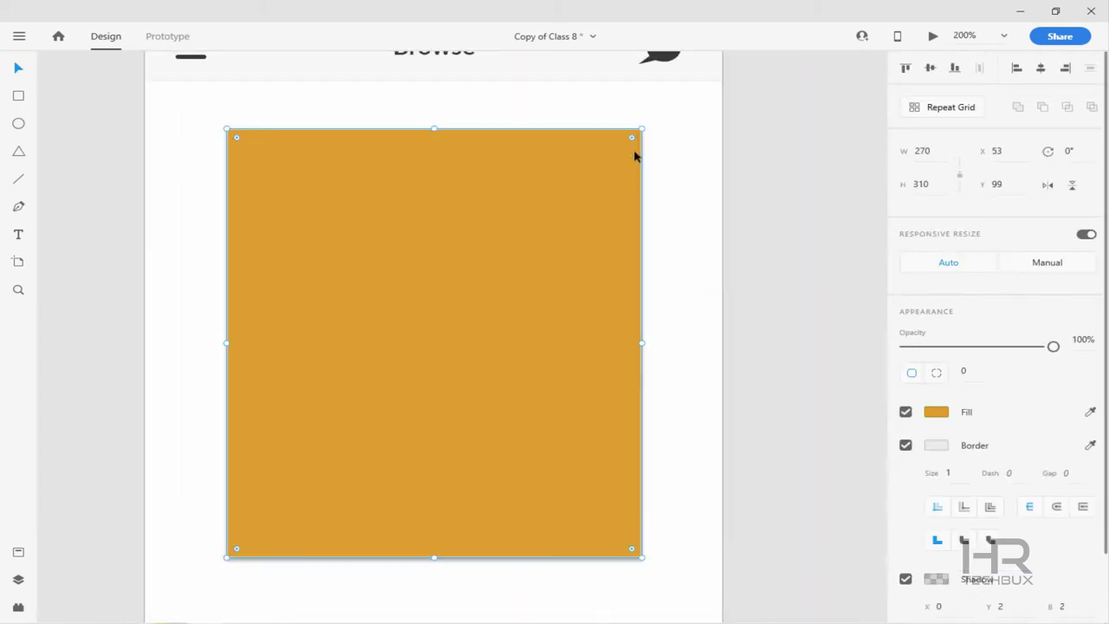
key("Tab")
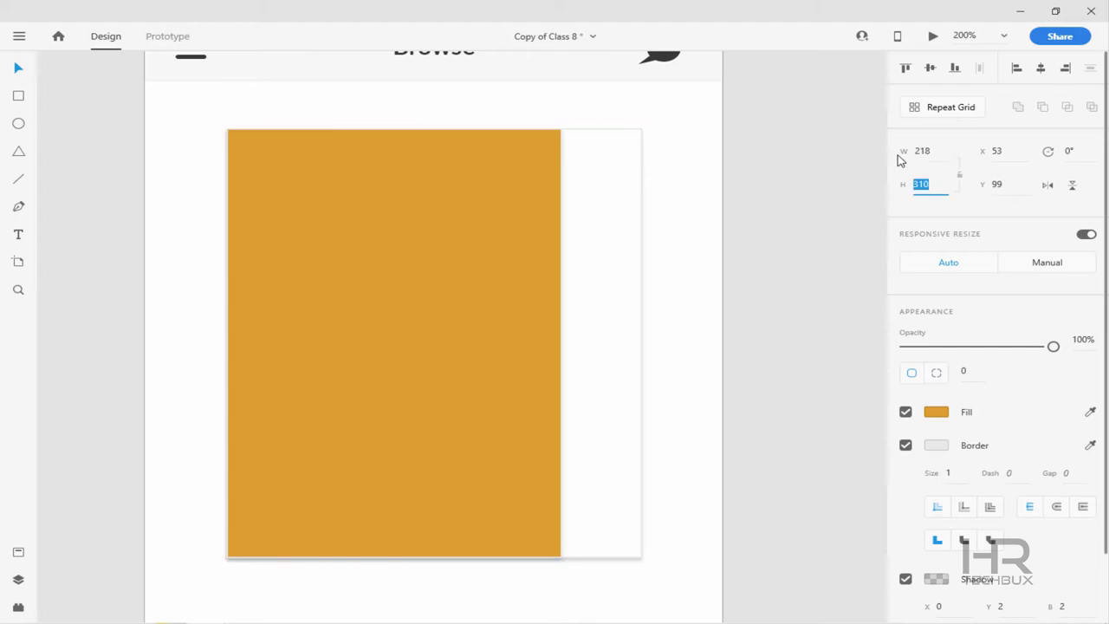
type("250")
key("Return")
Centre the orange rectangle vertically and horizontally within the white card
left_click(591, 232, "shift")
left_click(929, 67)
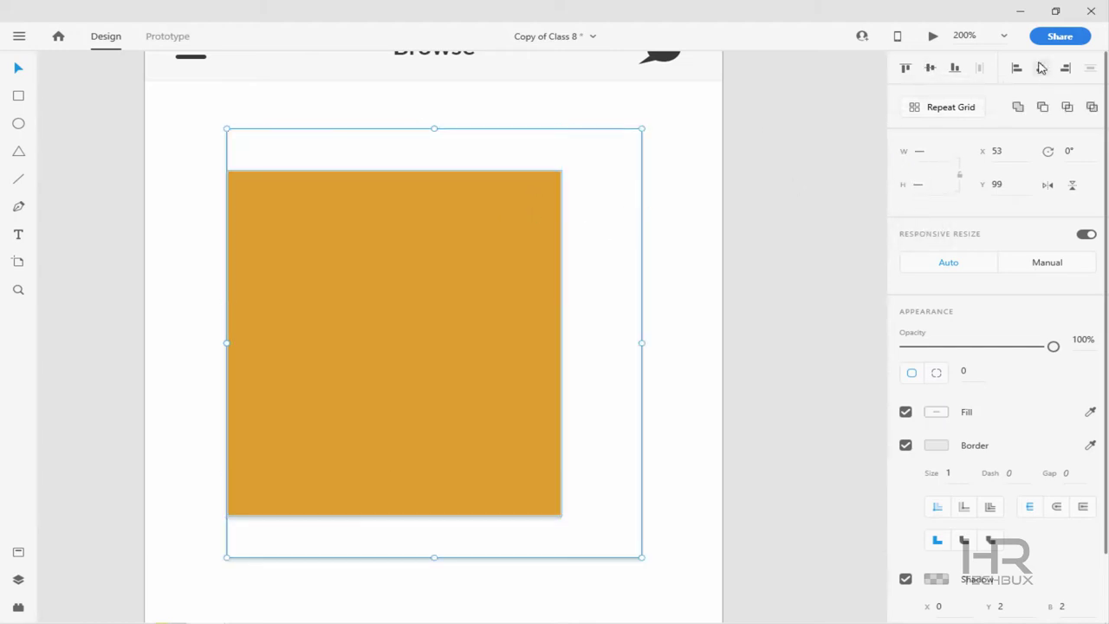
left_click(1040, 68)
left_click(787, 206)
Fill the inner rectangle with the portrait photo of the man wearing glasses
key("ctrl+1")
left_click(472, 338)
left_click_drag(473, 338, 450, 338)
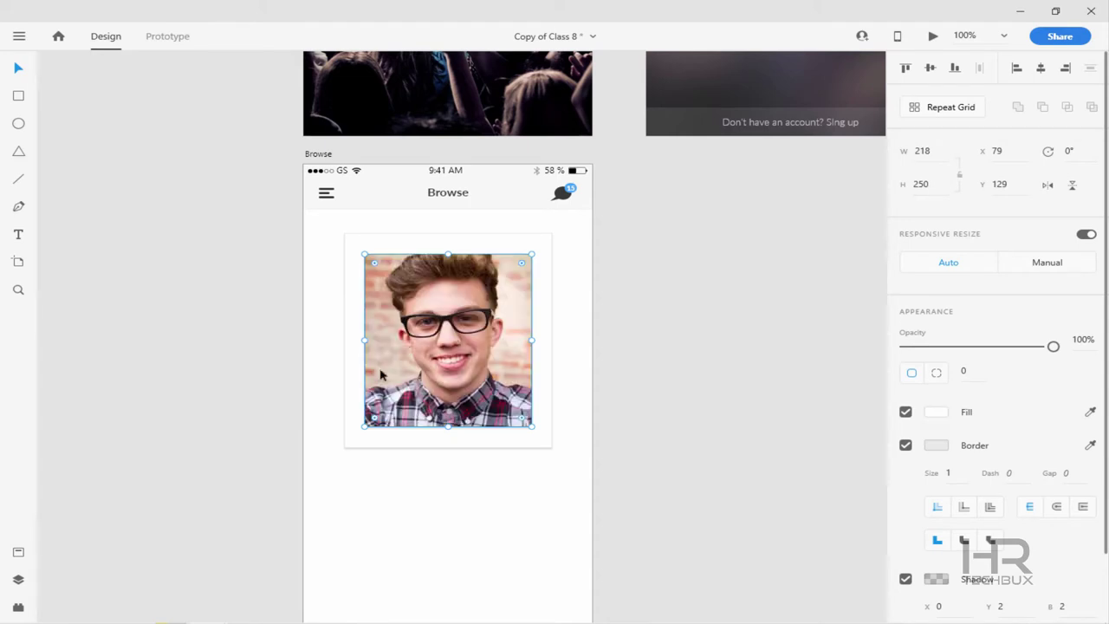
left_click(614, 259)
Duplicate the outer card, send the copy to the back and rotate it slightly clockwise
key("ctrl+2")
left_click(616, 164)
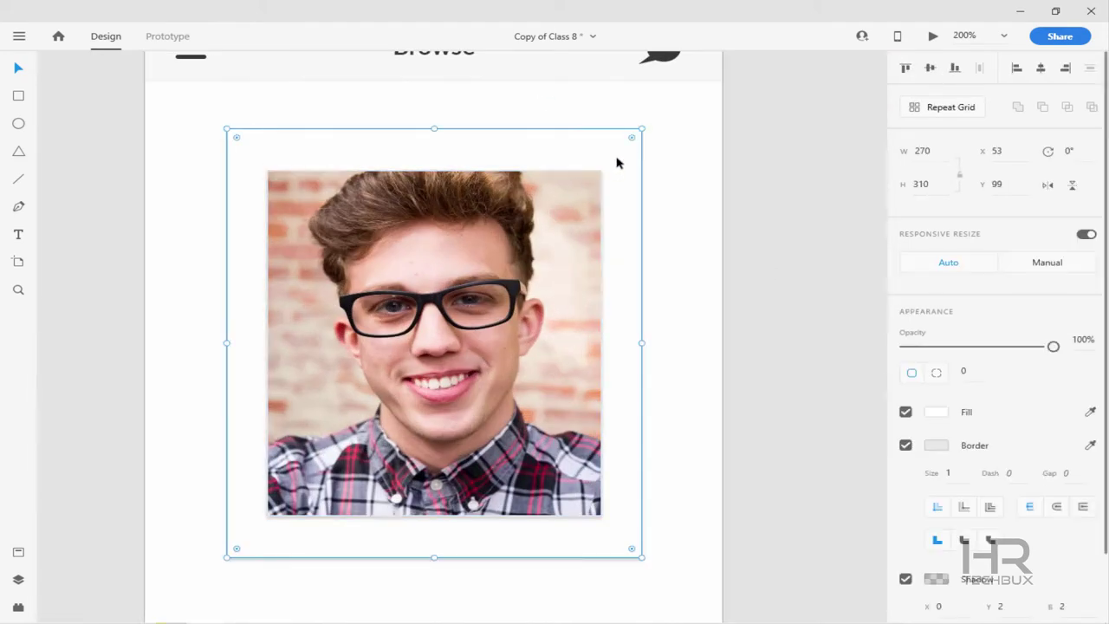
right_click(647, 127)
mouse_move(735, 364)
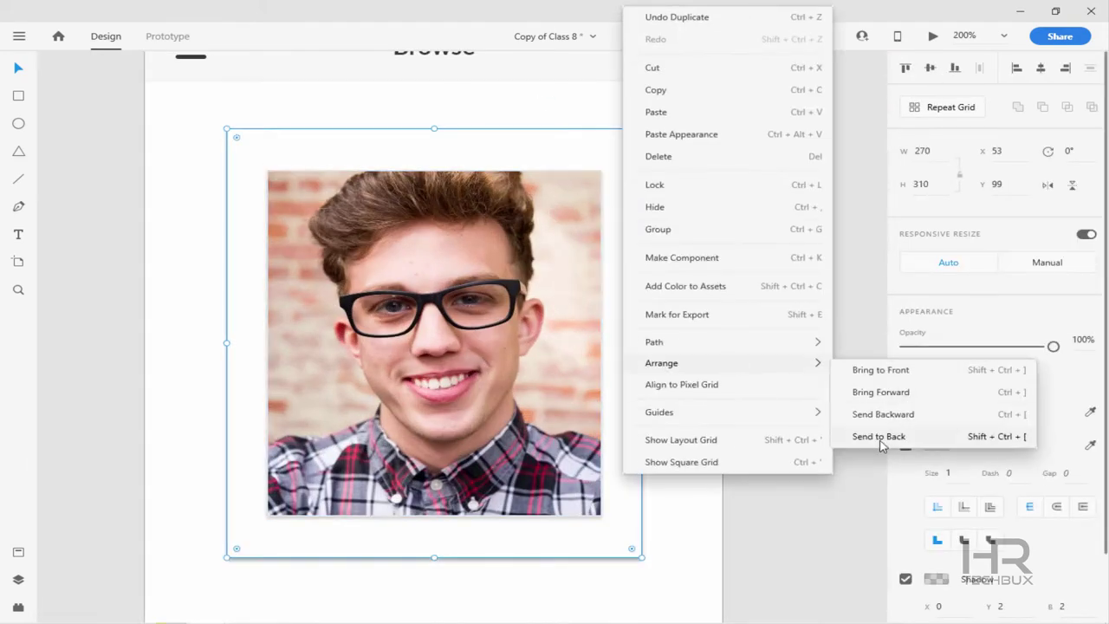
left_click(883, 435)
right_click(647, 126)
key("Escape")
left_click_drag(647, 126, 664, 141)
key("Escape")
Duplicate the upright card again, send the copy to the back and rotate it to -4°
left_click(622, 136)
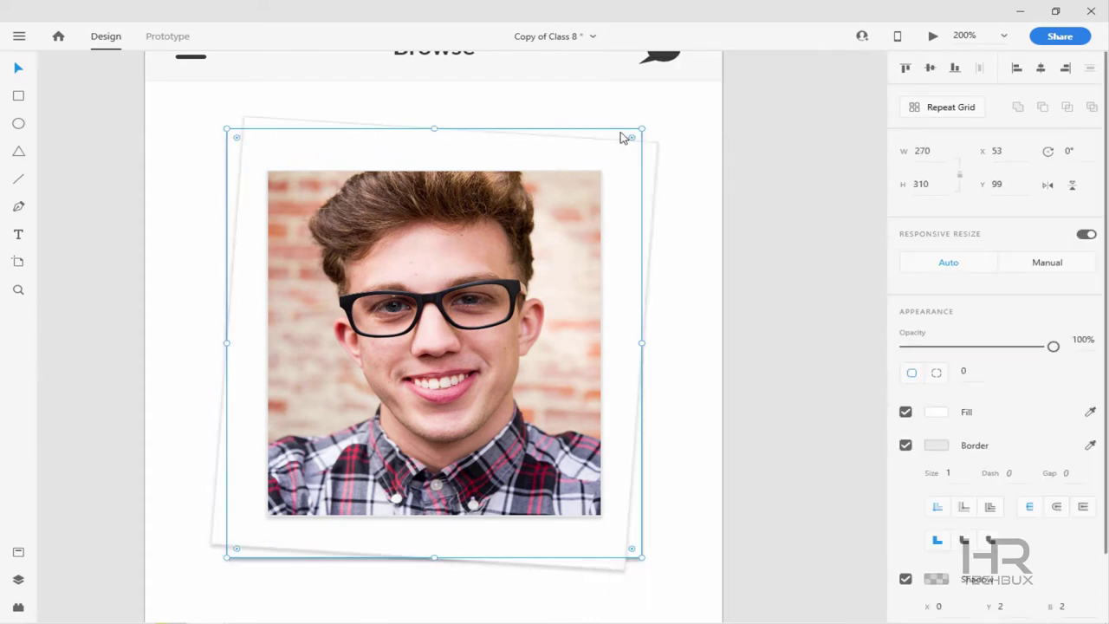
key("Escape")
left_click(629, 136)
right_click(627, 138)
mouse_move(736, 493)
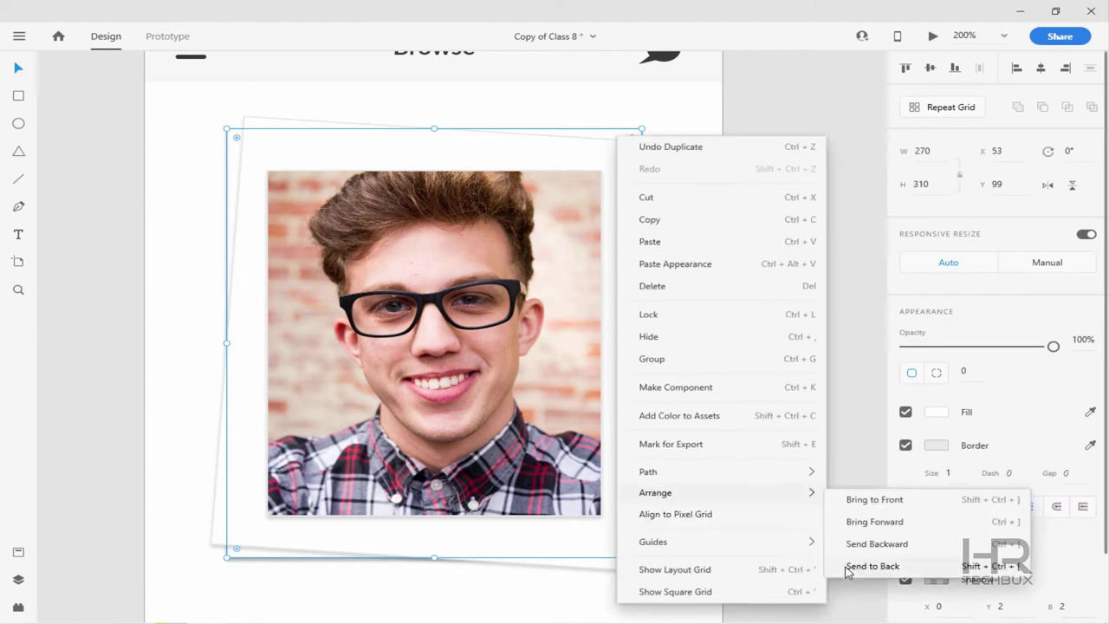
left_click(878, 567)
left_click_drag(624, 113, 625, 111)
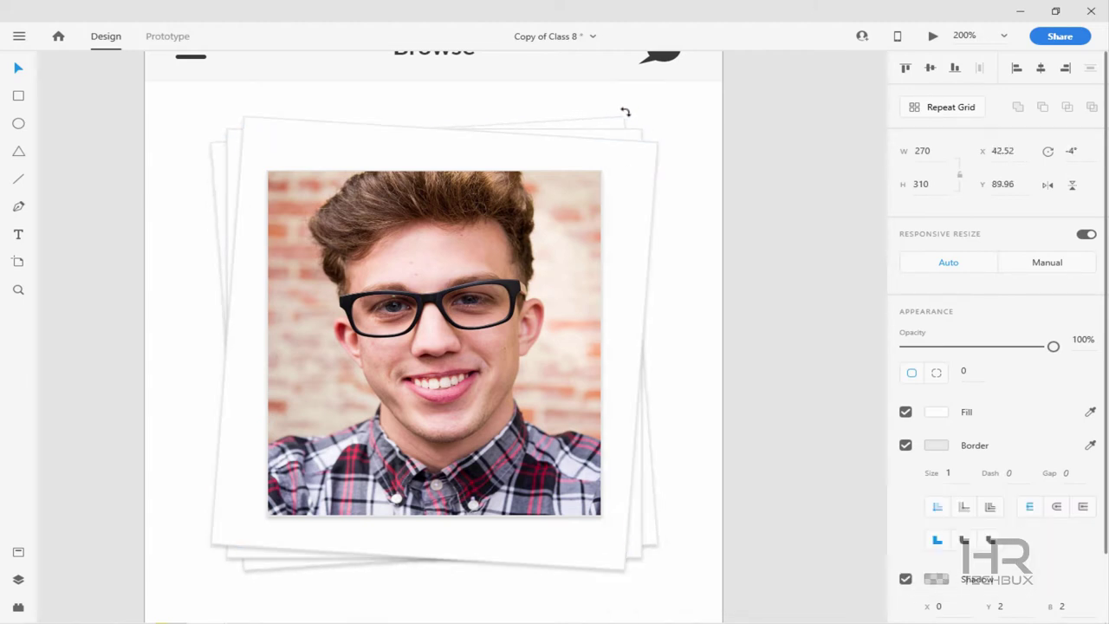
left_click(681, 208)
left_click(658, 151)
left_click(687, 159)
key("ctrl+1")
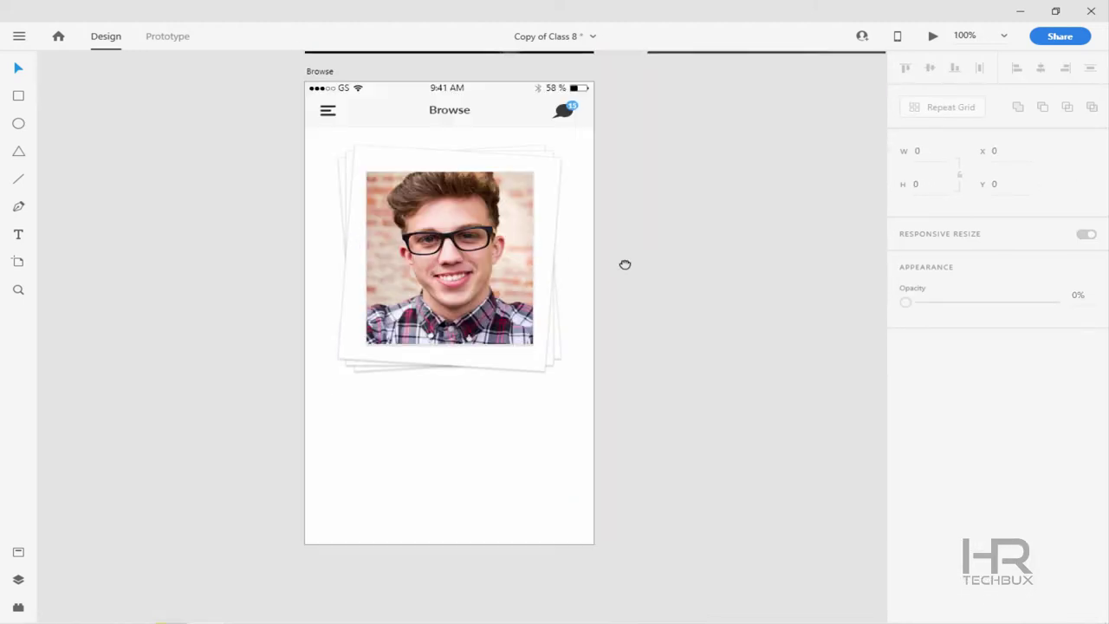
Draw a full-width rectangle at the bottom of the Browse artboard, set its height to 170 and align it to the artboard's bottom edge
key("ctrl+2")
left_click_drag(477, 525, 587, 186)
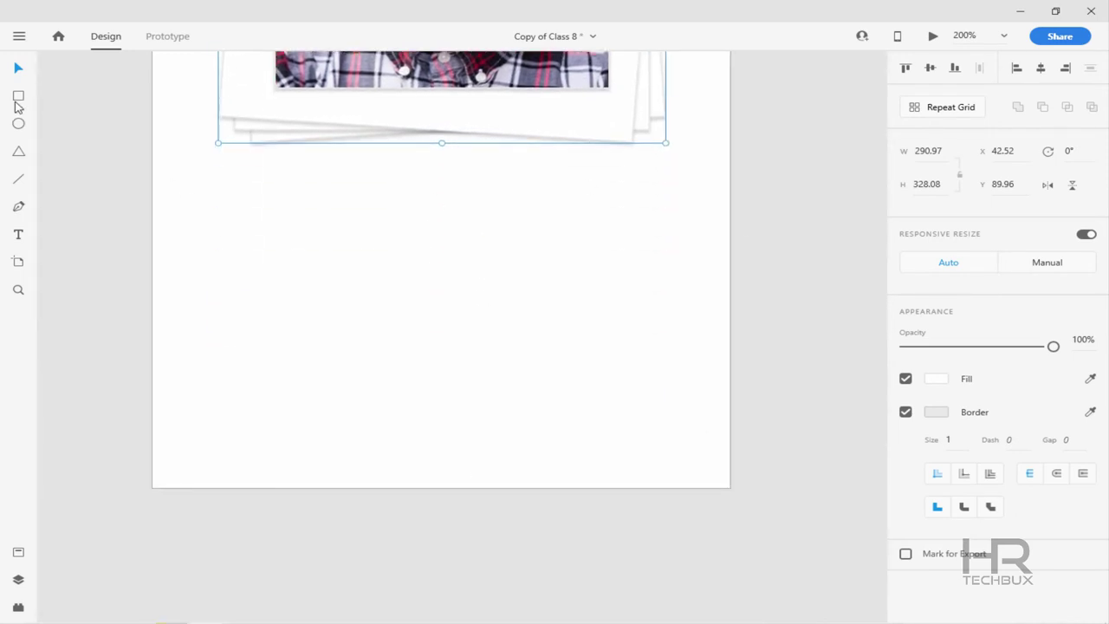
mouse_move(153, 488)
left_mouse_down()
mouse_move(733, 421)
mouse_move(729, 283)
left_mouse_up()
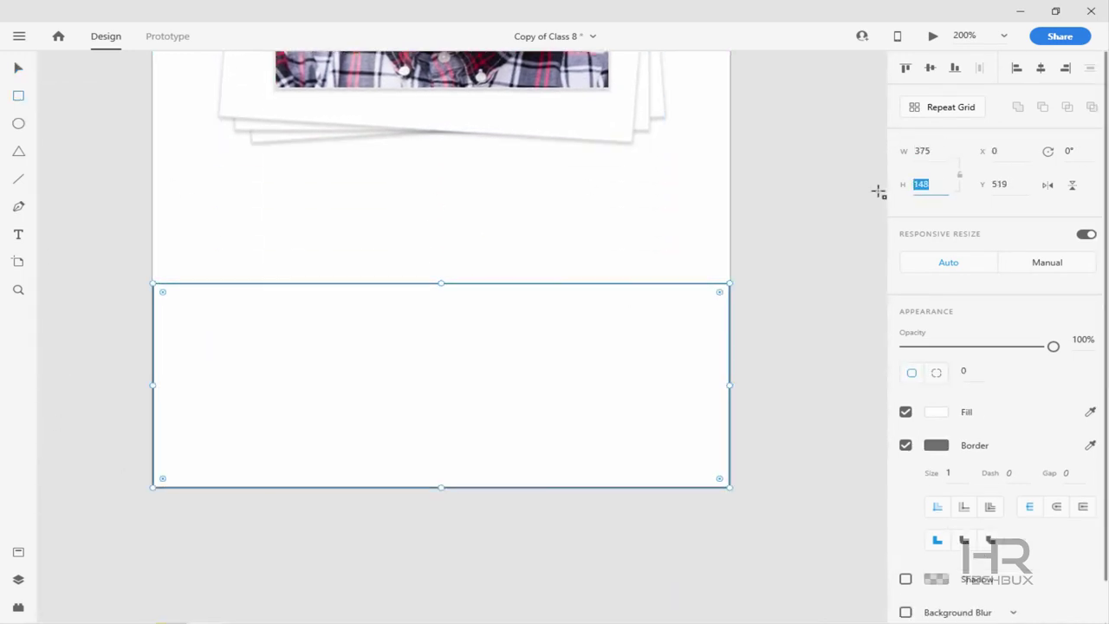
type("170")
key("Return")
left_click(19, 68)
left_click_drag(490, 354, 490, 324)
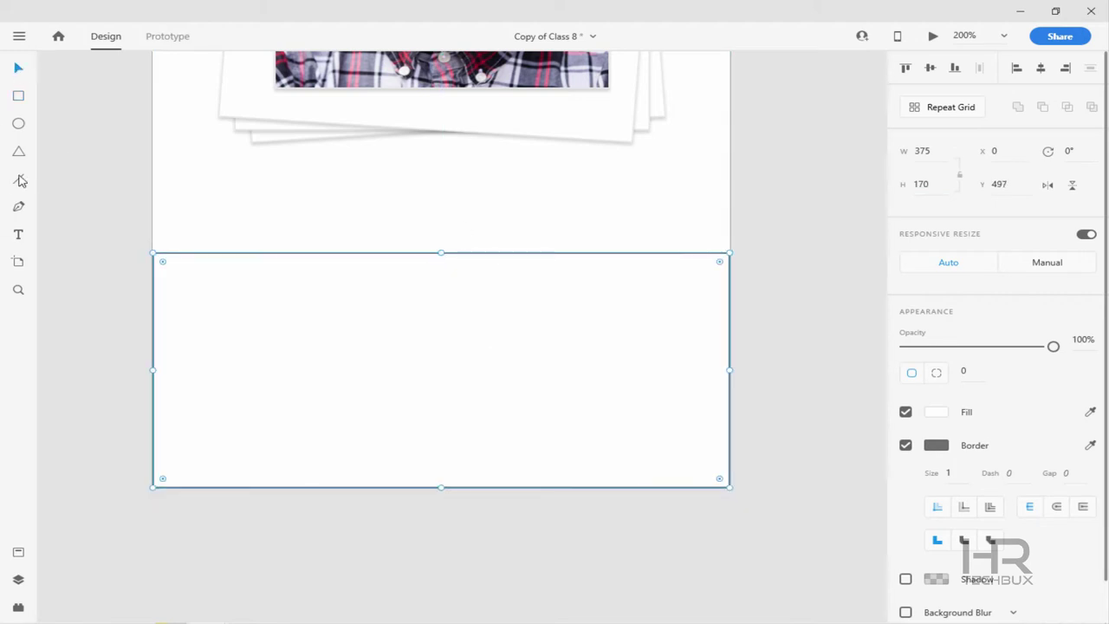
Draw a vertical guide line about 52 high across the middle of the rectangle's top edge and curve that edge up to the line's top
left_click_drag(442, 272, 445, 205)
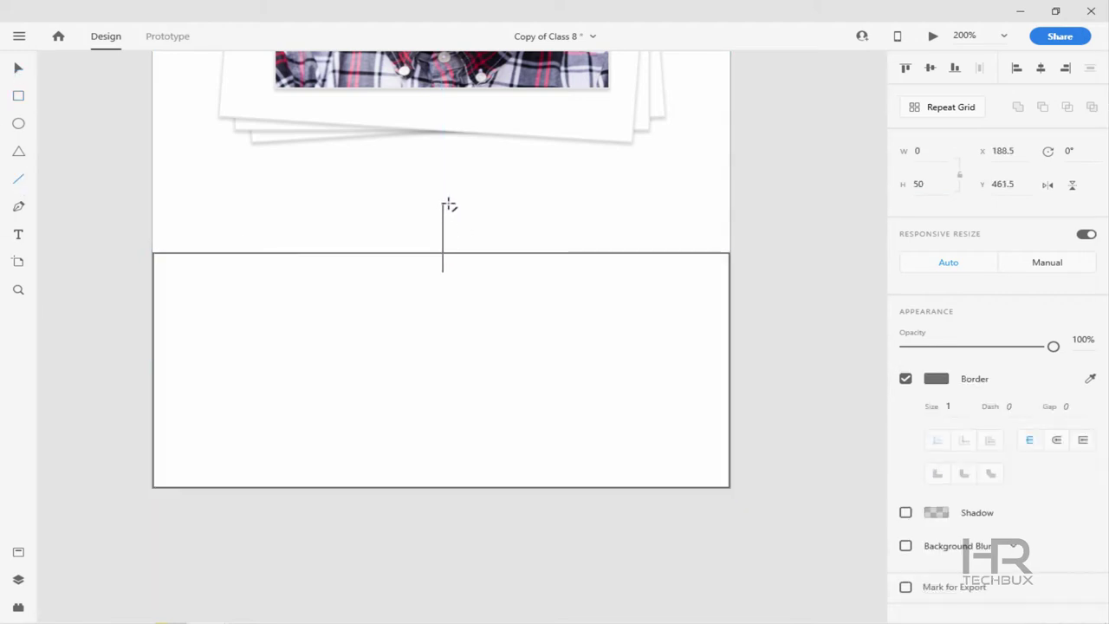
scroll(462, 257, "up", 3)
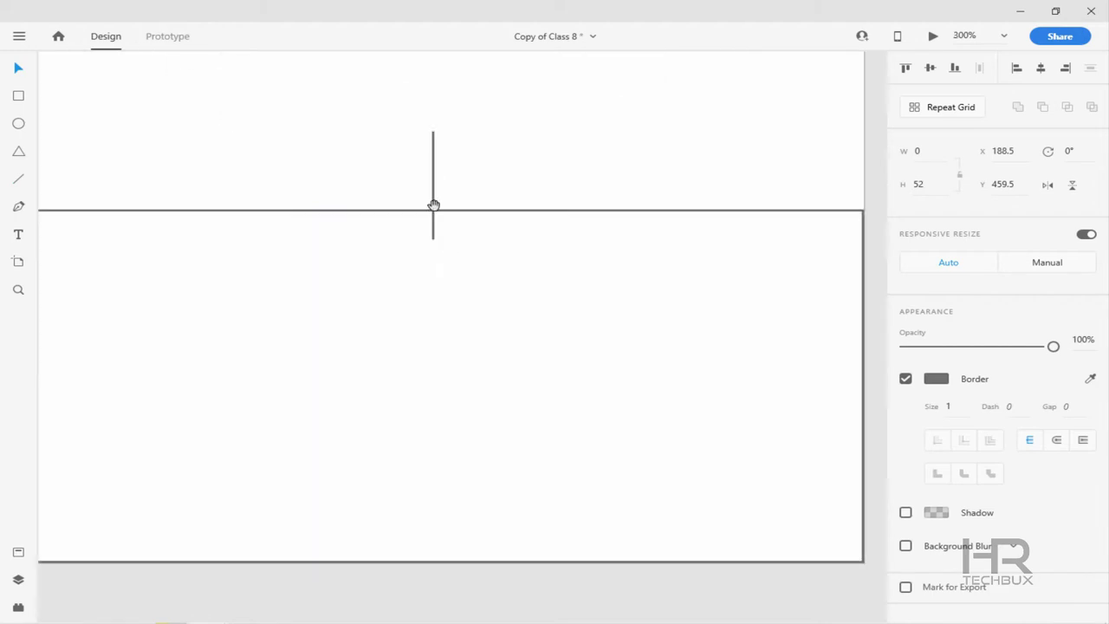
left_click(456, 330)
left_click(499, 331)
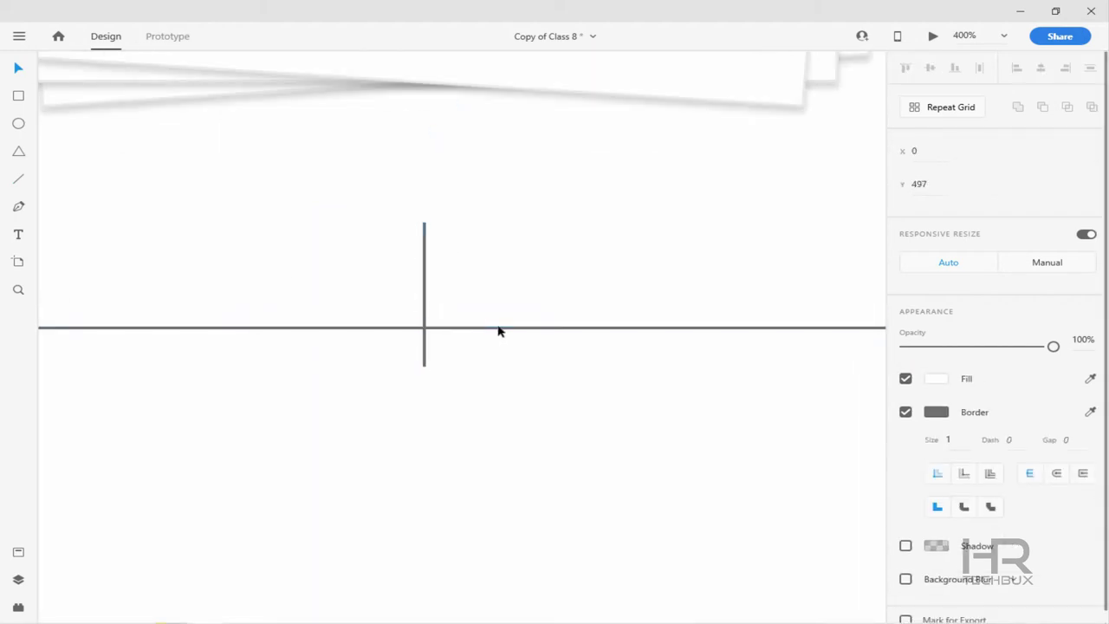
left_click_drag(431, 333, 423, 223)
scroll(467, 297, "down", 2)
double_click(443, 284)
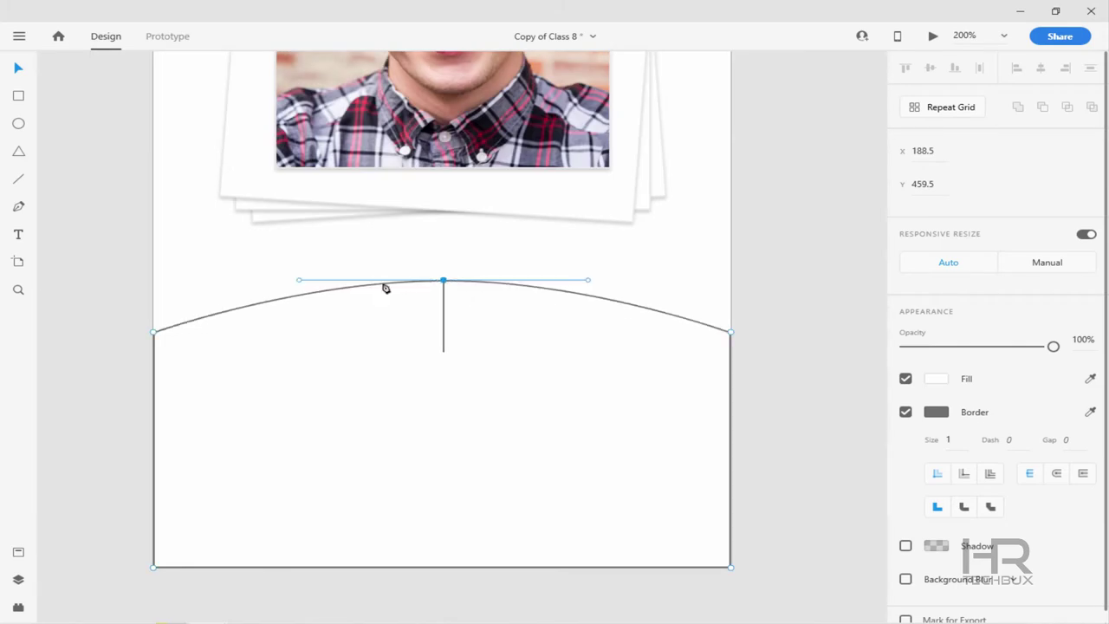
Delete the vertical guide line from the curved shape
left_click(767, 391)
left_click(458, 315)
left_click(442, 312)
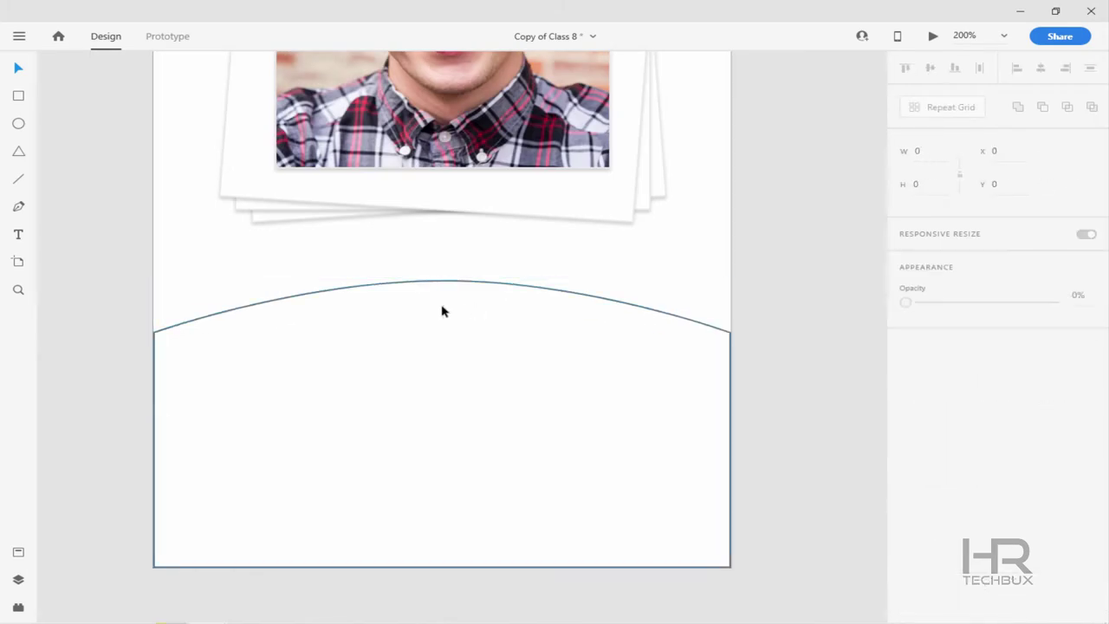
left_click(216, 344)
key("Escape")
Set the curved shape's border to light grey and enlarge it to about 383 × 212, extending past the artboard's edges
left_click(635, 312)
left_click(935, 412)
left_click_drag(705, 381, 704, 337)
left_click(585, 390)
left_click(935, 411)
left_click(780, 251)
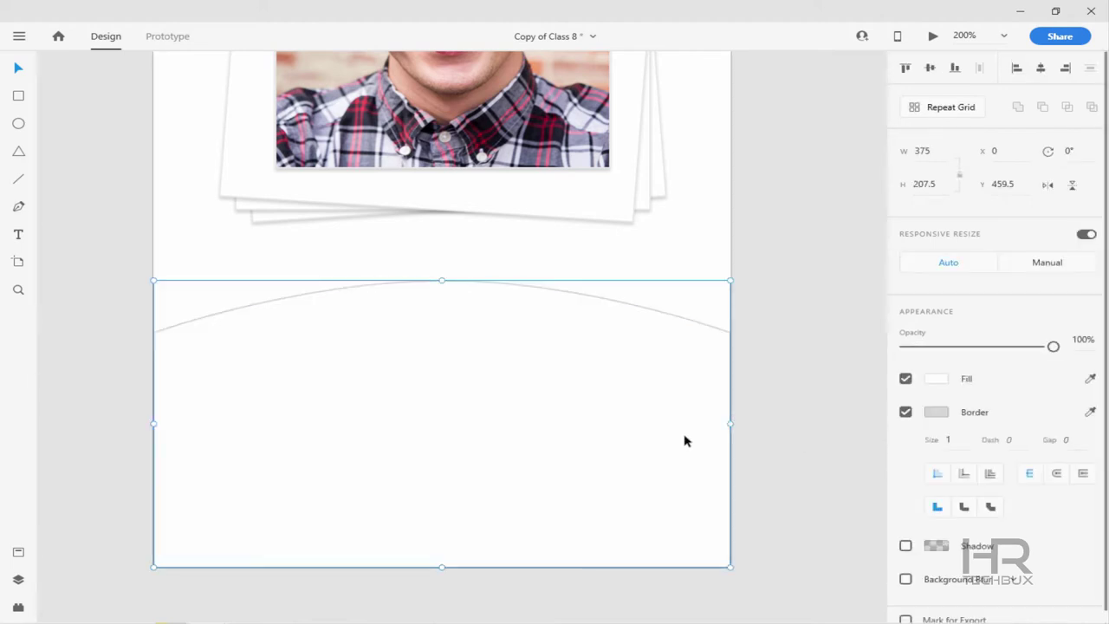
left_click_drag(730, 568, 736, 575)
left_click(805, 259)
Add the profile's full name as dark Lato Light text at size 25 near the top of the curved shape
key("t")
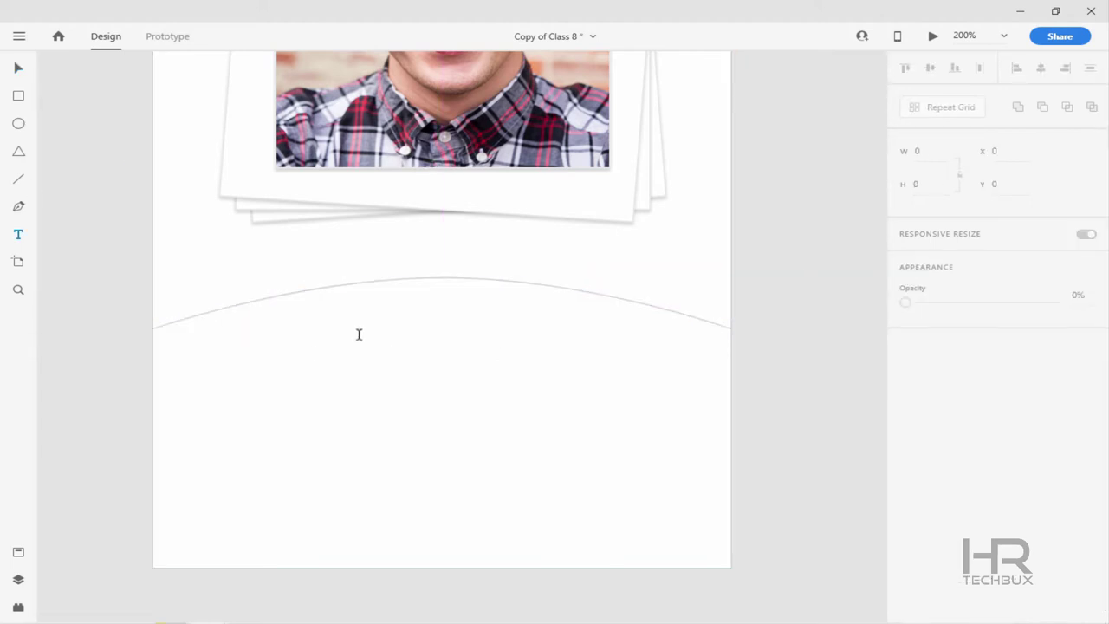
left_click(359, 336)
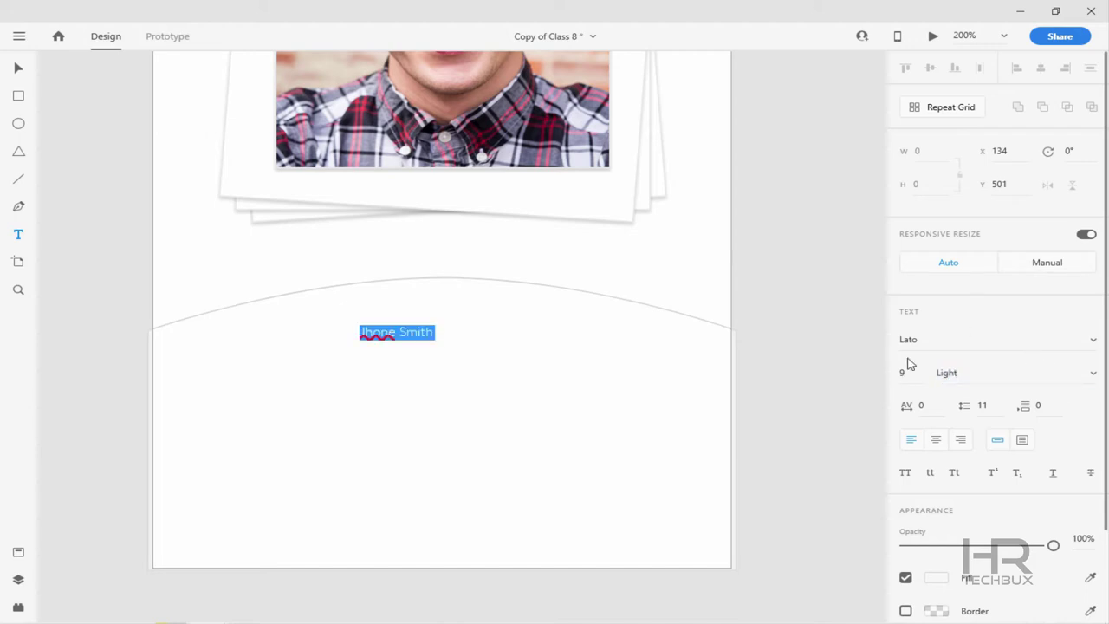
key("Return")
key("Escape")
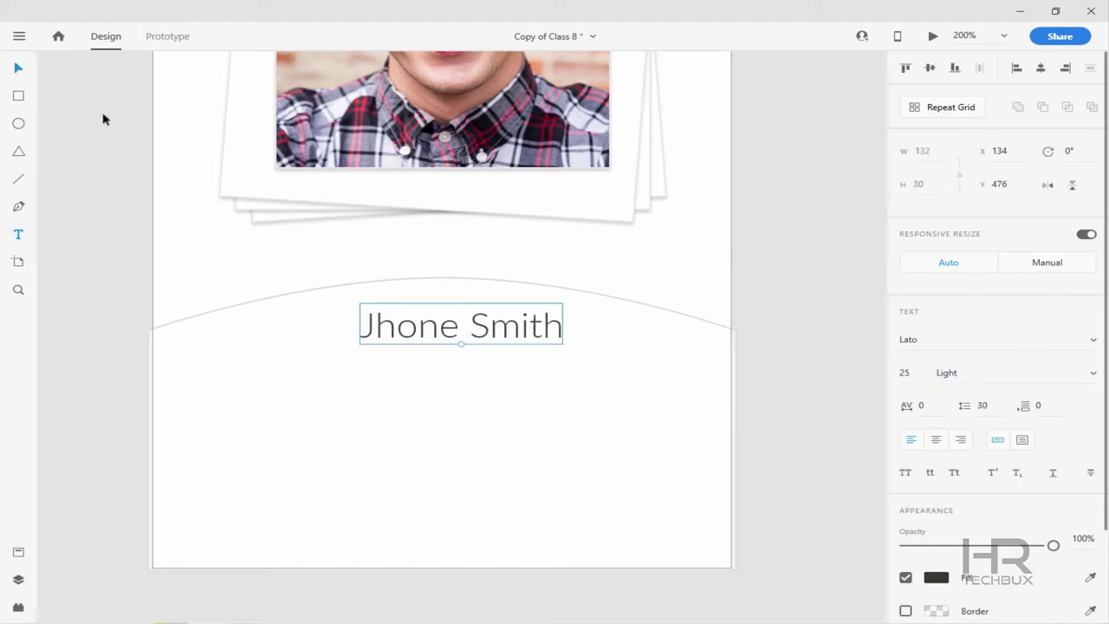
Duplicate the name text below itself, set its size to 13 and replace its content with "25 yrs old-1.2km away"
left_click_drag(473, 335, 497, 400)
double_click(485, 395)
left_click(904, 373)
type("13")
key("Return")
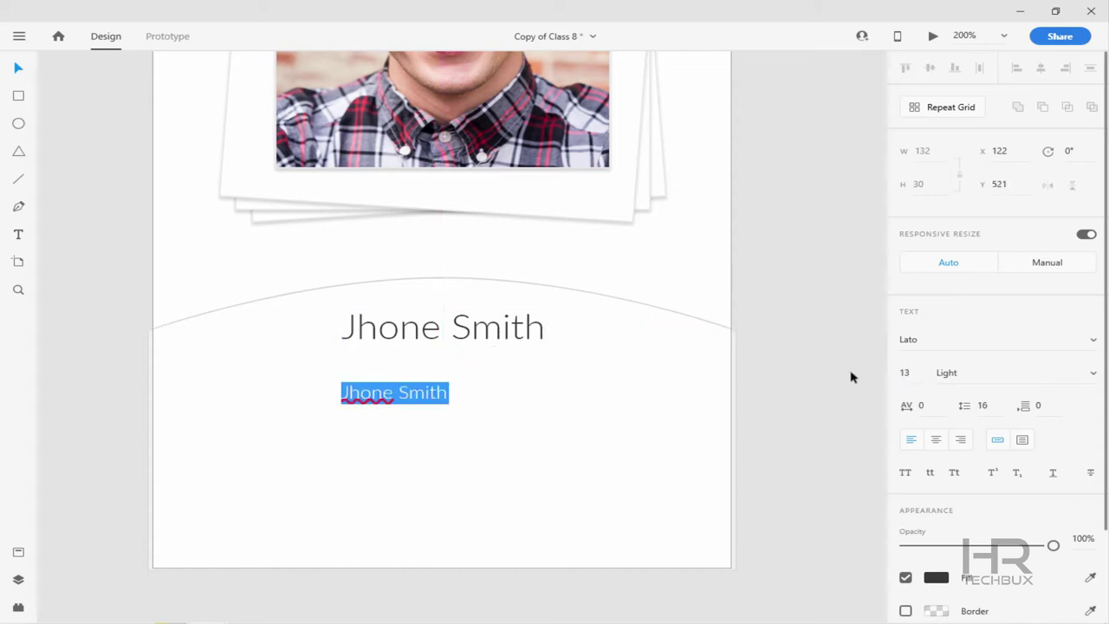
type("25 yrs old-1.2km away")
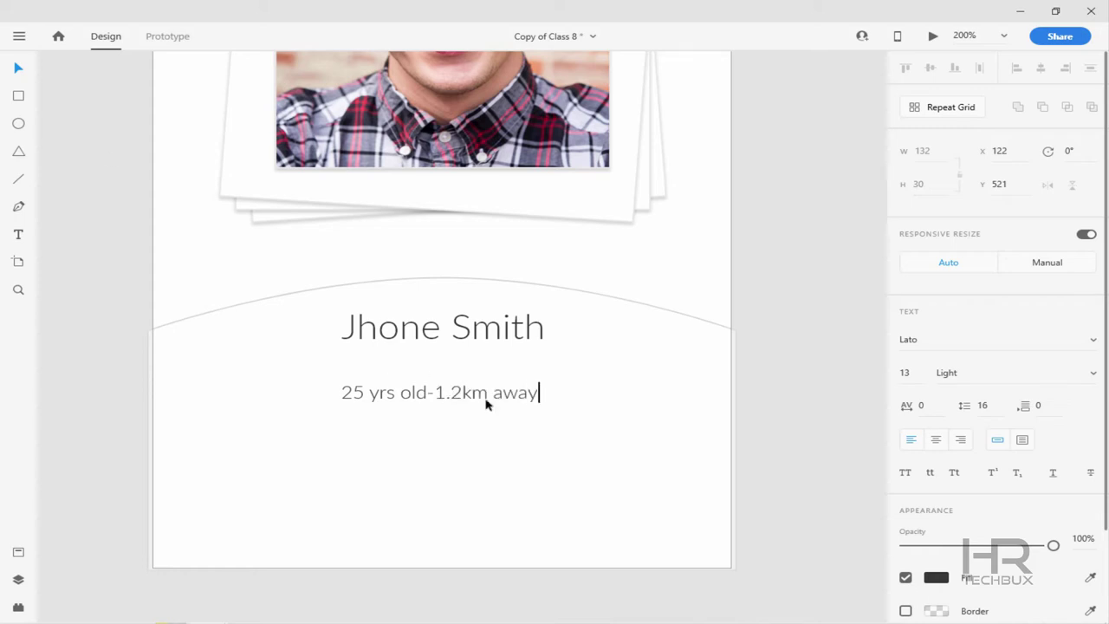
Move the age and distance line up directly beneath the name and centre it horizontally on the artboard
key("Escape")
left_click_drag(485, 403, 460, 357)
left_click(512, 381)
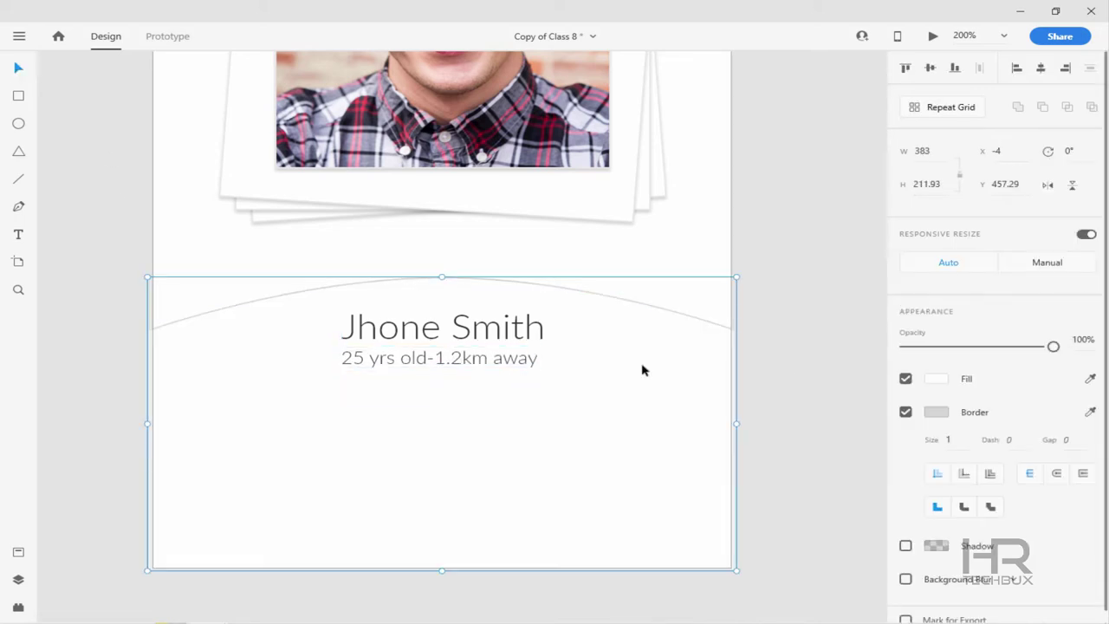
key("Escape")
left_click(439, 358)
left_click(1041, 68)
key("Escape")
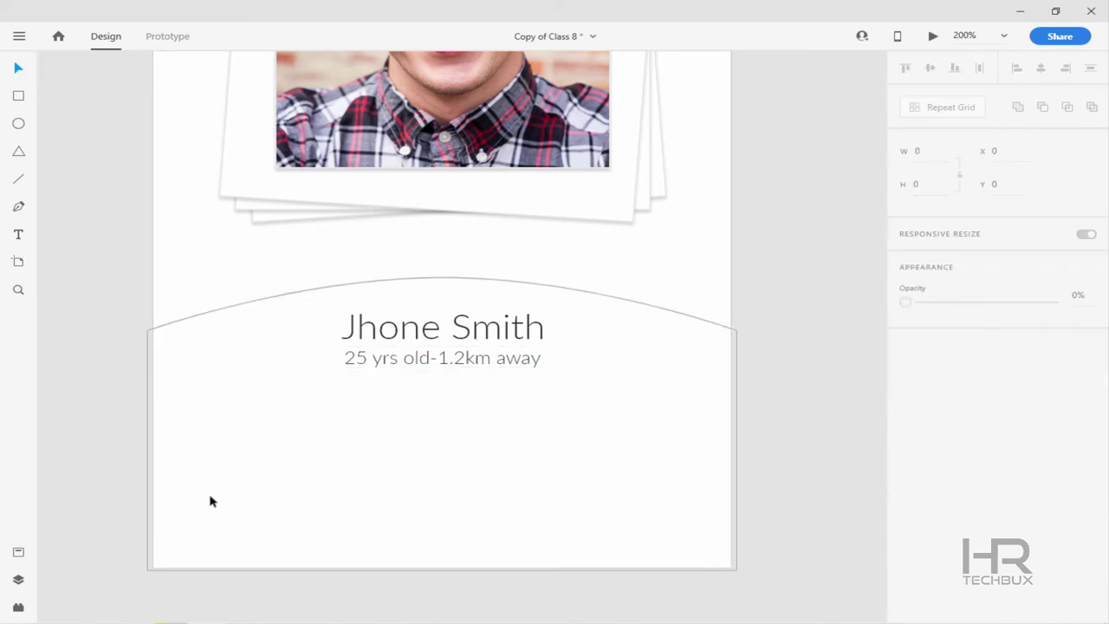
Draw a circle below the profile text, towards the artboard's left edge, and size it to 78 × 78
left_click_drag(229, 452, 305, 439)
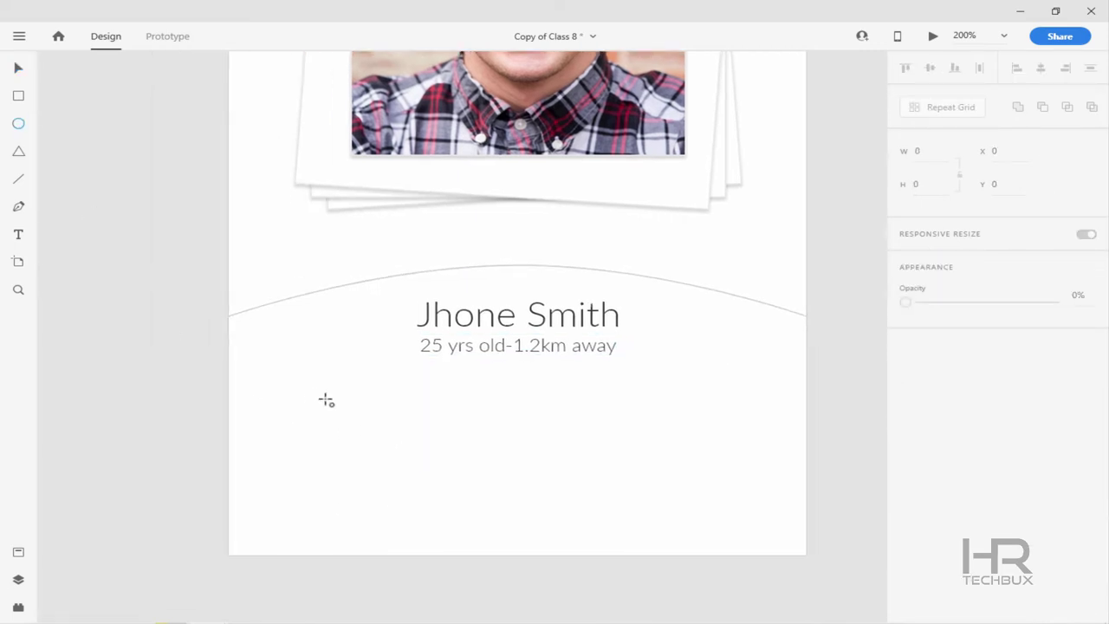
left_click_drag(331, 396, 415, 512)
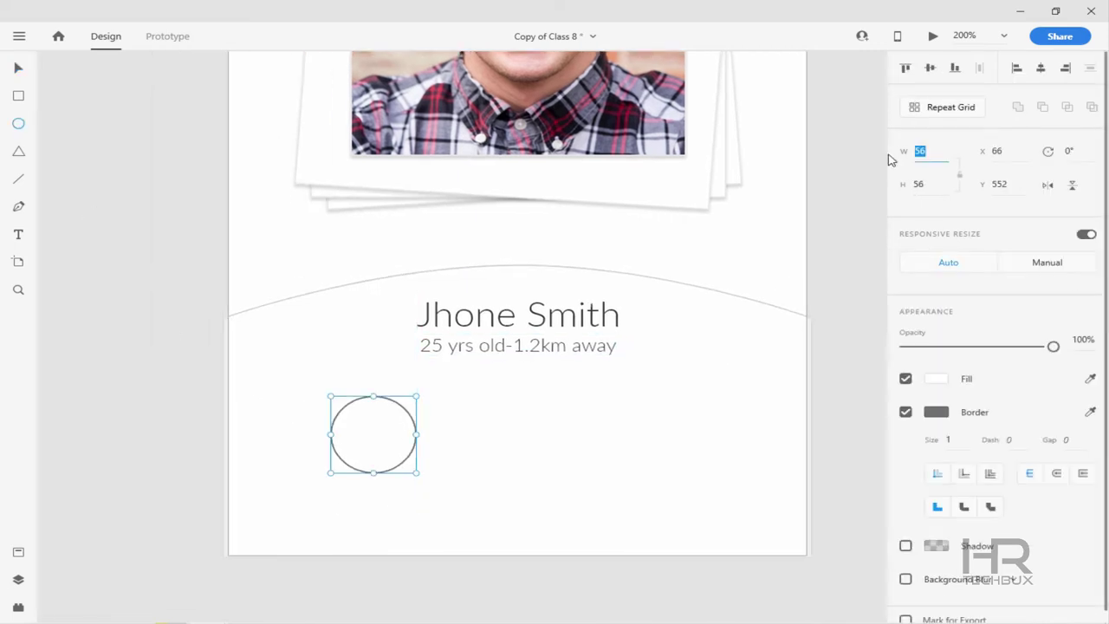
type("78")
key("Return")
Remove the circle's border and fill it with medium grey
left_click(905, 411)
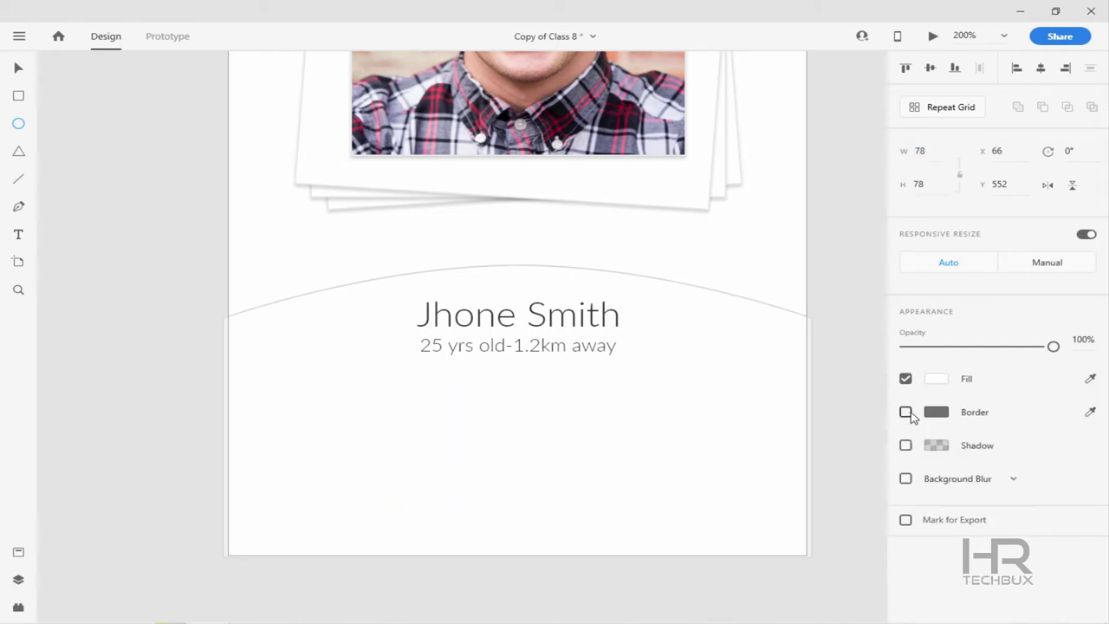
left_click(935, 379)
left_click(733, 416)
left_click(704, 364)
key("Escape")
Draw a narrow vertical rectangle on the empty canvas beside the artboard and size it to 9 × 45
scroll(126, 146, "left", 2)
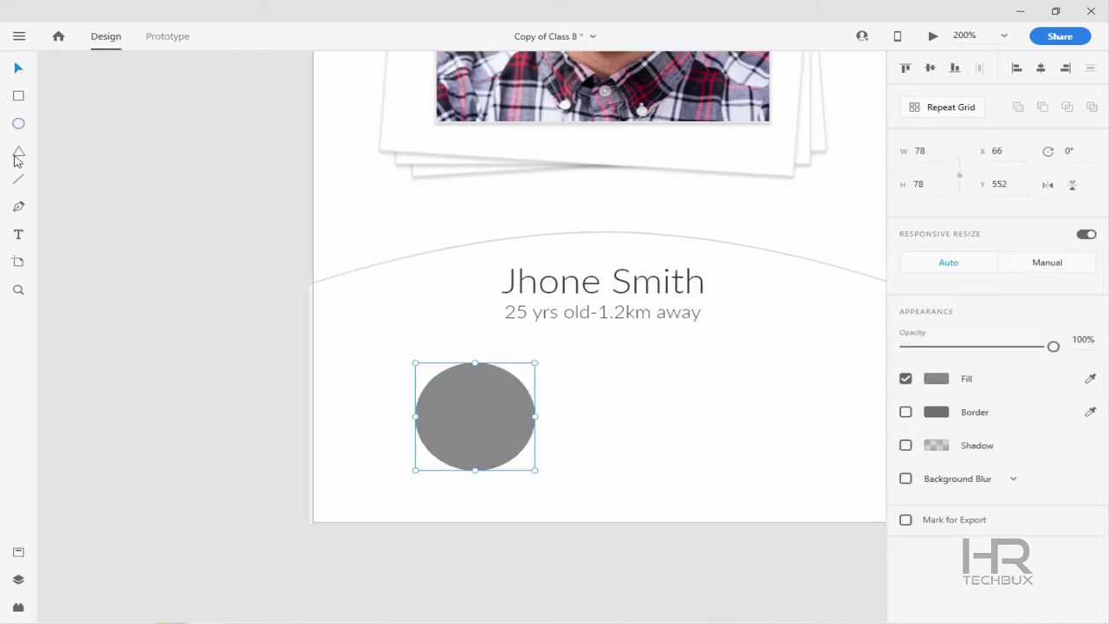
left_click(19, 95)
left_click_drag(141, 255, 161, 324)
key("ctrl+equal")
left_click(918, 151)
type("9")
key("Tab")
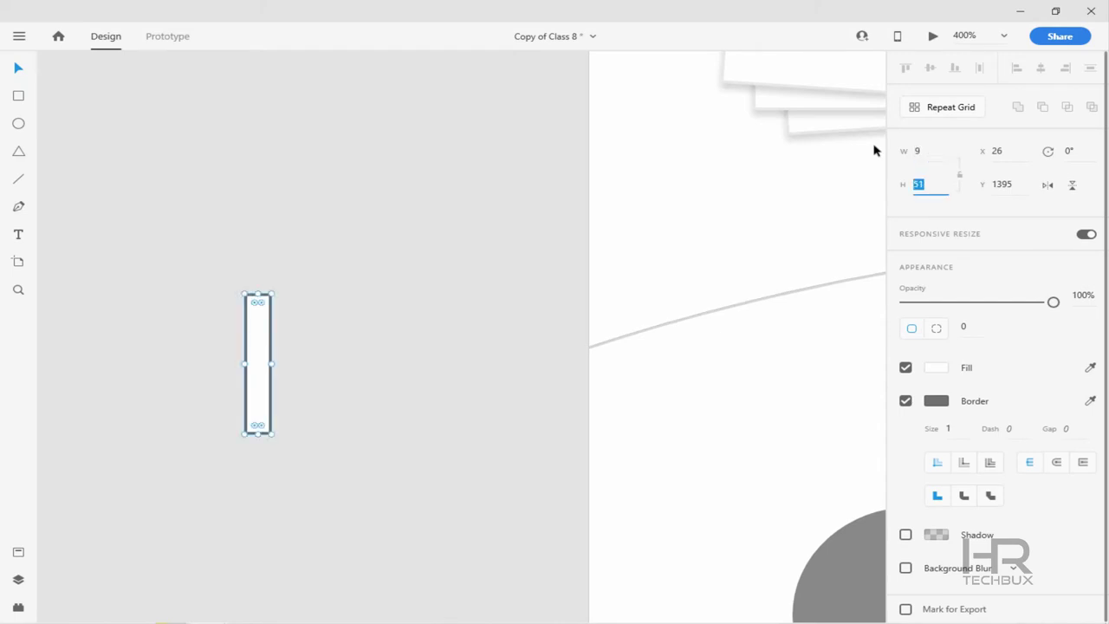
type("4")
key("Return")
type("45")
key("Return")
Remove the narrow rectangle's border and set its corner radius to 9
left_click(906, 401)
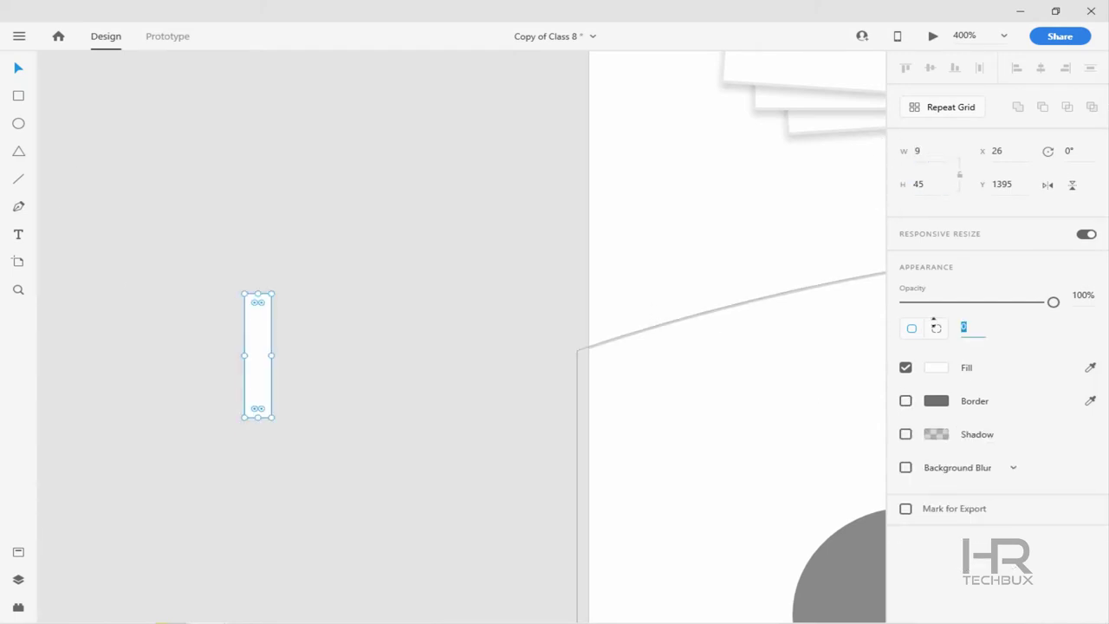
type("9")
key("Return")
Build a white cross from the rounded bar and a duplicate rotated 45° in opposite directions, and merge both into one shape
left_click_drag(280, 295, 210, 286)
key("ctrl+d")
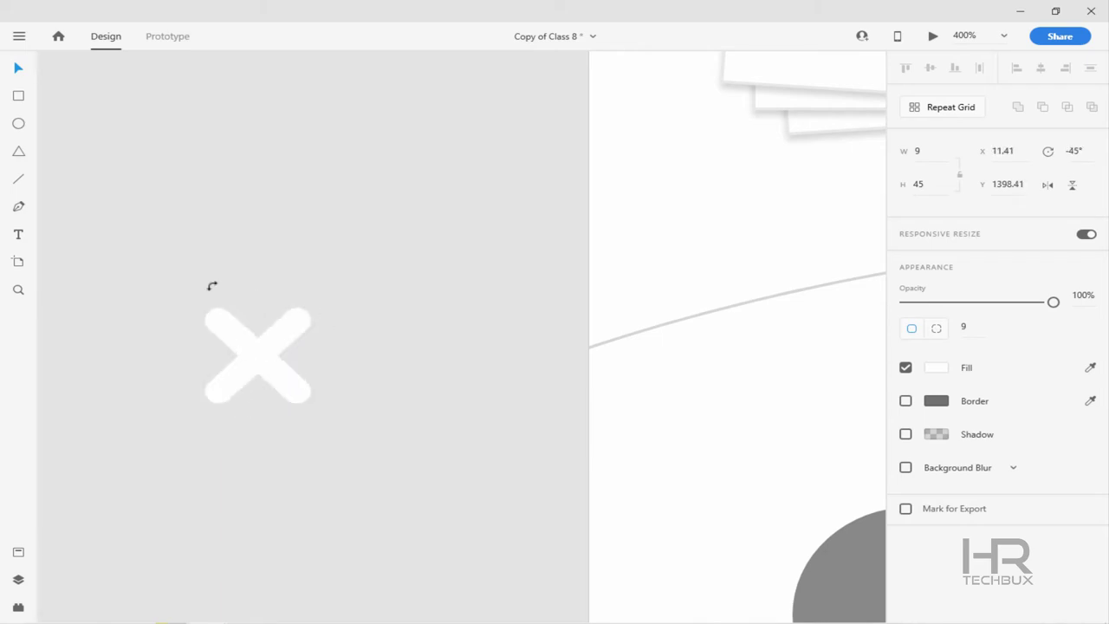
left_click(361, 285)
left_click_drag(362, 285, 173, 437)
left_click(1018, 107)
Move the white cross onto the grey circle and align it to the circle's centre
scroll(99, 169, "down", 3)
scroll(98, 169, "right", 3)
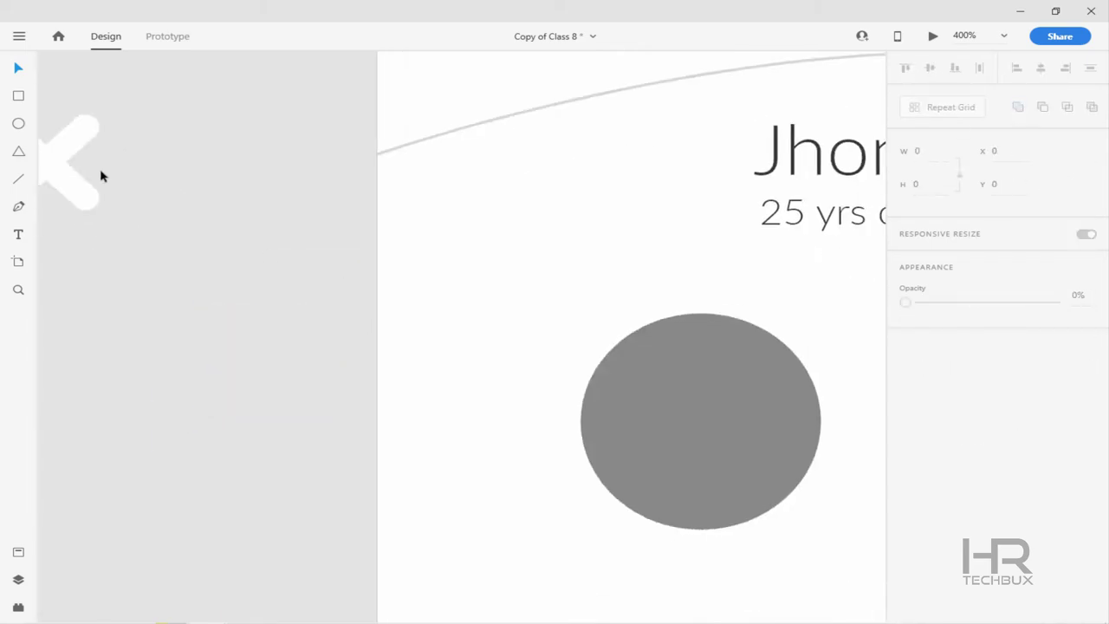
left_click_drag(99, 169, 723, 389)
left_click(780, 363, "shift")
left_click(930, 68)
left_click(265, 309)
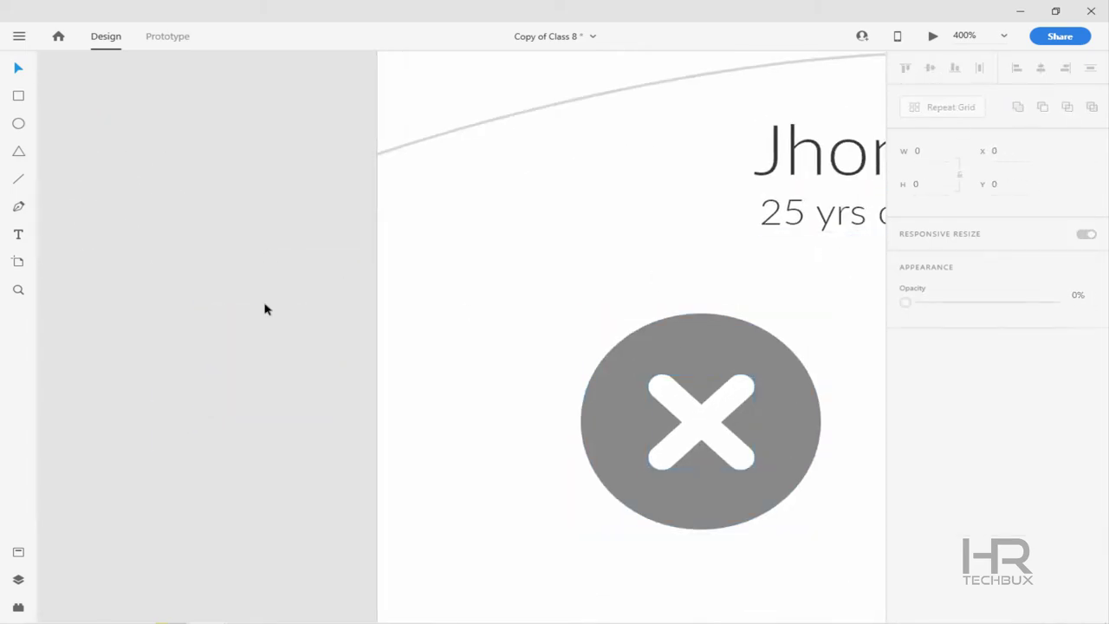
Place a duplicate of the grey circle beside the cross button at X 215, Y 552
scroll(347, 416, "down", 2)
left_click_drag(261, 340, 489, 340)
left_click_drag(342, 467, 540, 495)
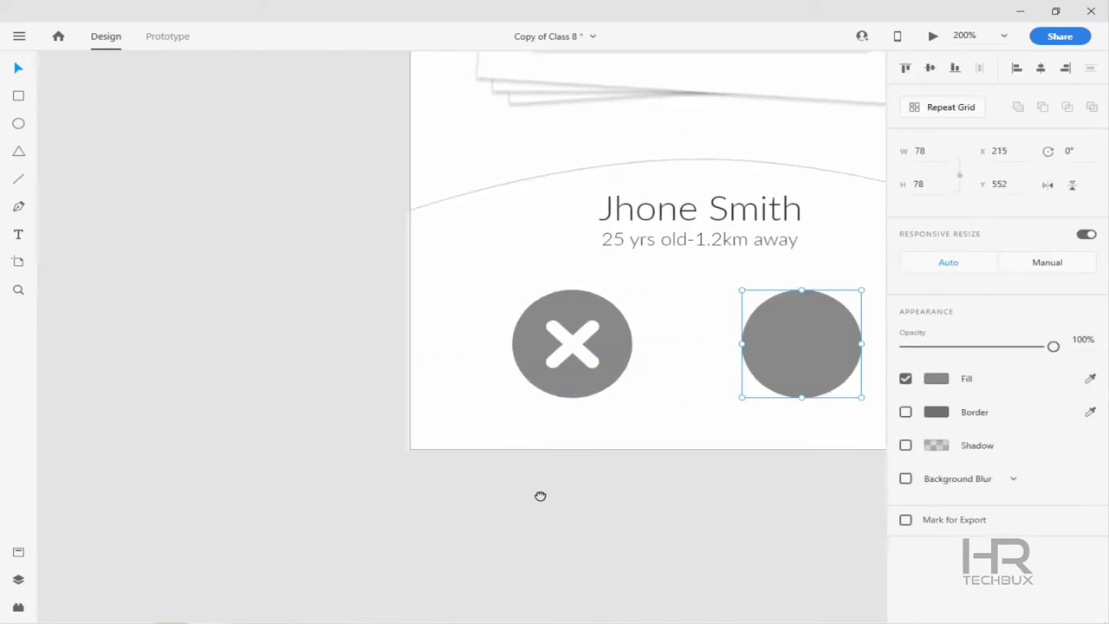
Draw a small square on the empty canvas beside the artboard and size it to 20 × 20
left_click(19, 96)
left_click_drag(114, 133, 180, 193)
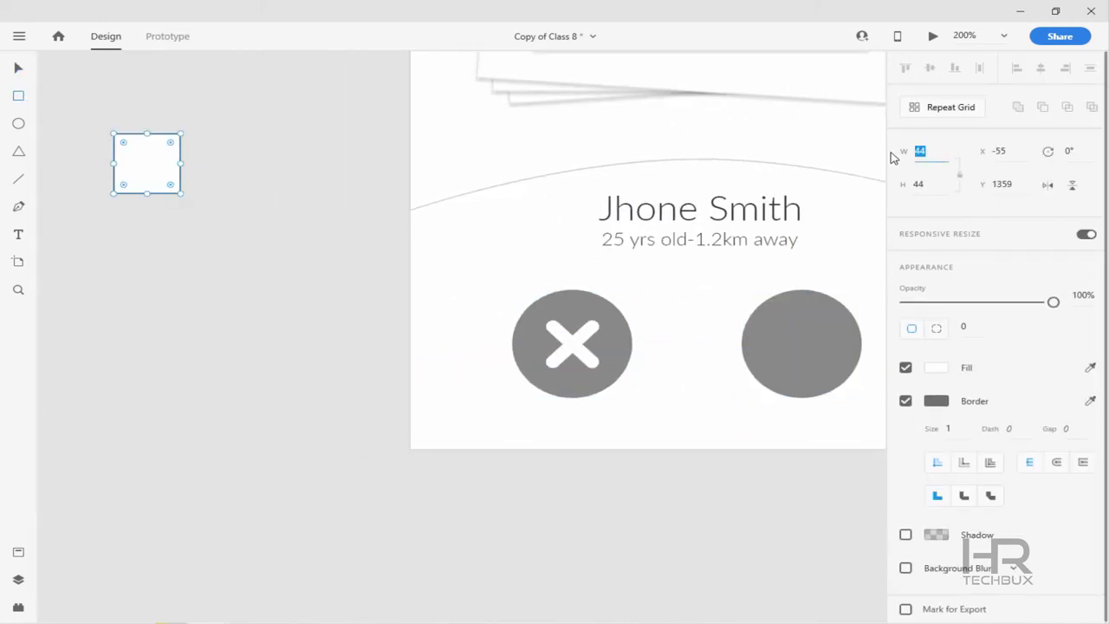
type("20")
key("Tab")
type("20")
key("Return")
Move the square closer to the artboard, remove its border and rotate it -45° into a diamond
key("v")
left_click_drag(110, 126, 341, 234)
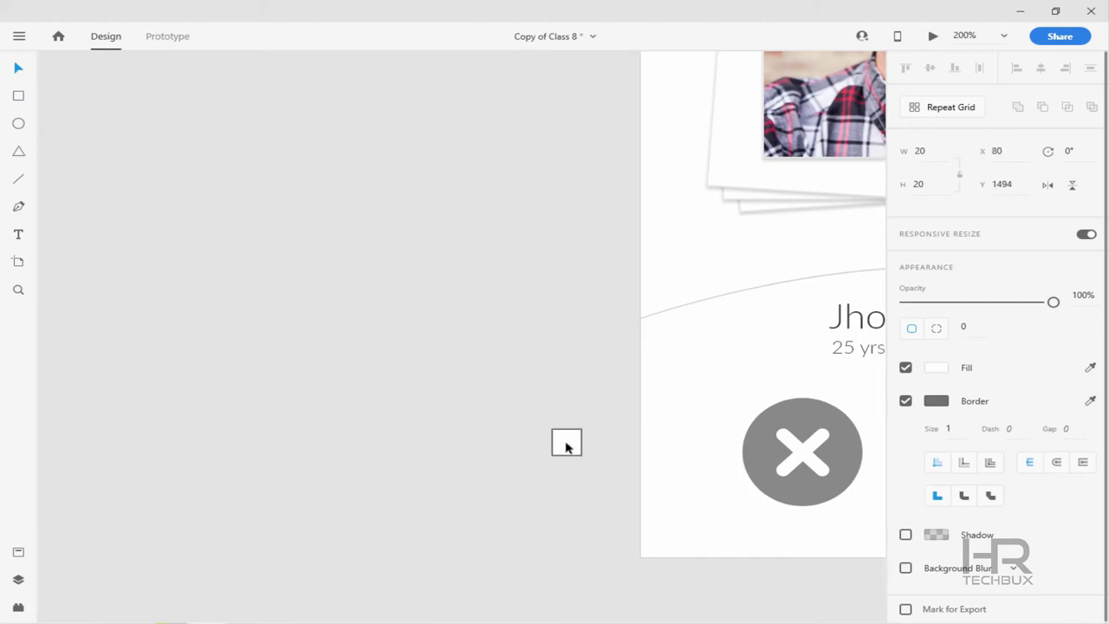
scroll(568, 447, "up", 5)
left_click(905, 400)
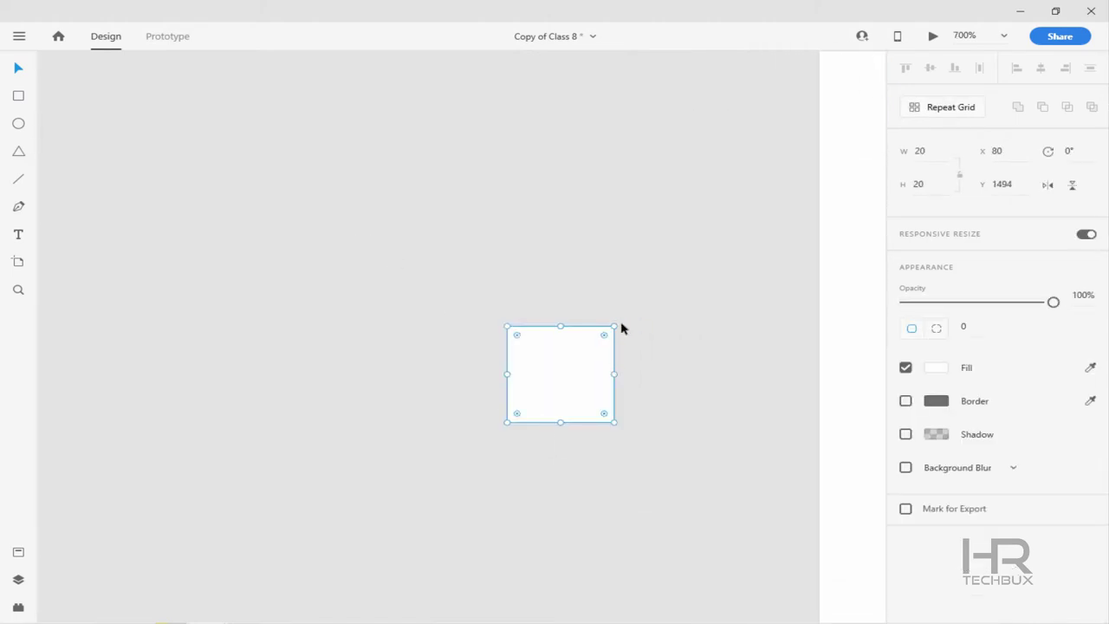
left_click_drag(620, 328, 555, 292)
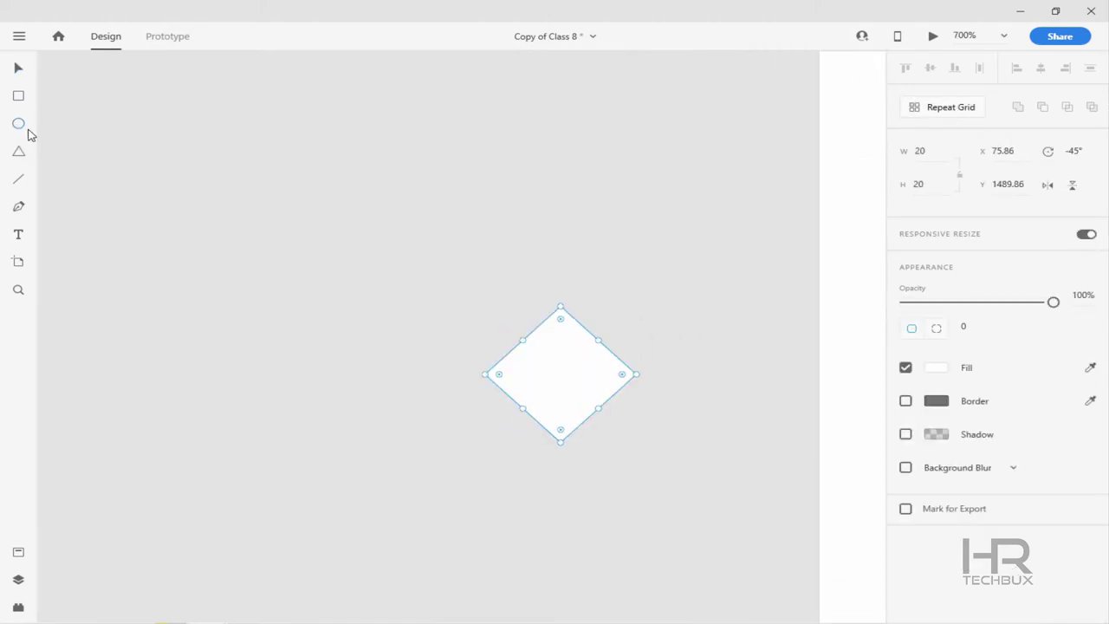
Draw a 20 × 20 circle, remove its border and place it over the diamond's upper-left edge
left_click_drag(299, 206, 404, 301)
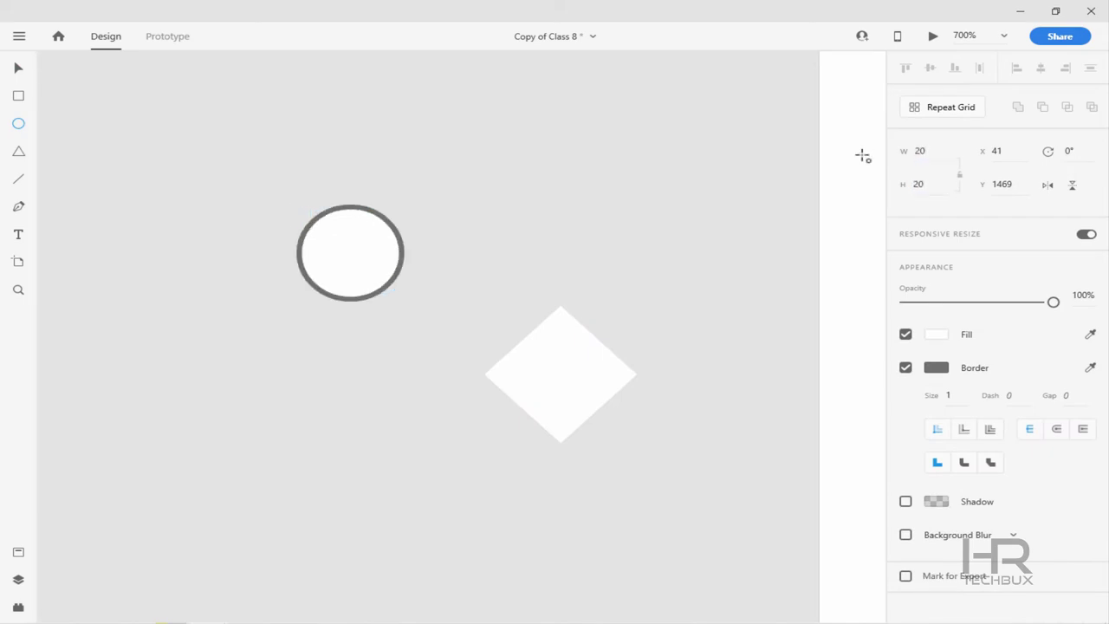
left_click(905, 368)
key("v")
left_click_drag(352, 217, 524, 271)
Duplicate the circle onto the diamond's upper-right edge and merge the three shapes into one heart
scroll(597, 280, "up", 5)
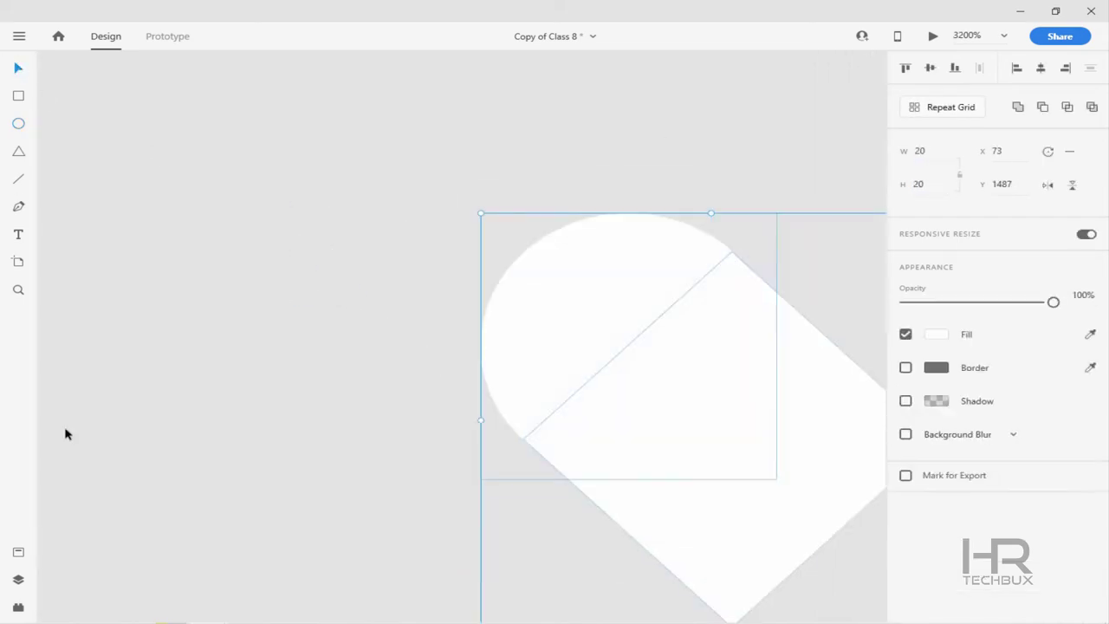
scroll(143, 372, "right", 3)
left_click_drag(366, 230, 542, 249)
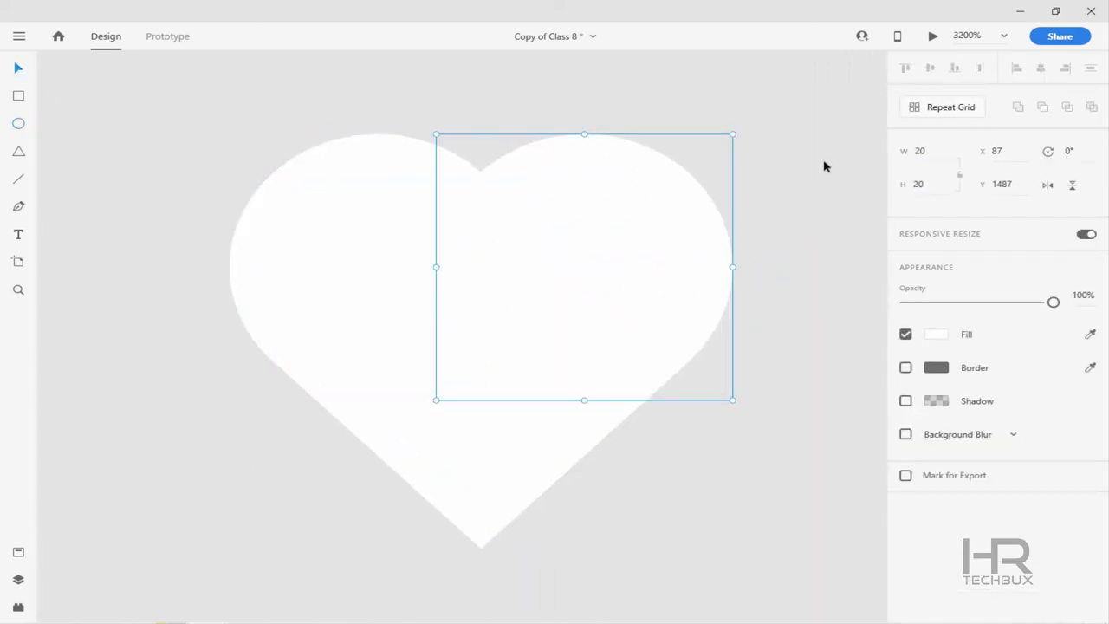
key("ctrl+a")
left_click(1018, 106)
Move the white heart onto the second grey circle and align both centres horizontally and vertically
scroll(453, 329, "down", 8)
left_click_drag(453, 329, 435, 348)
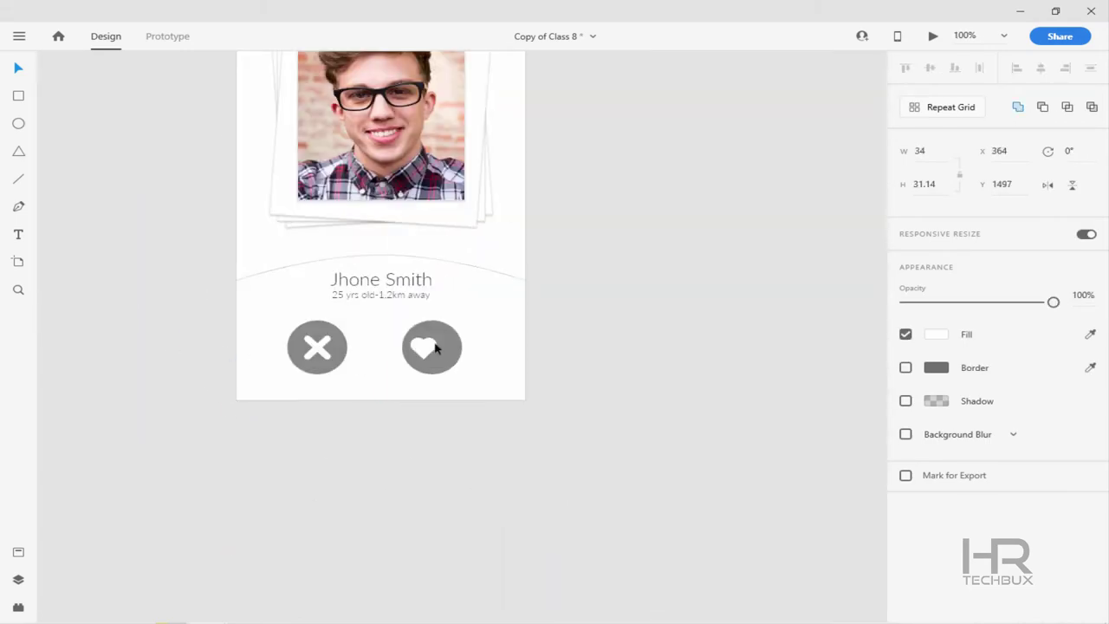
scroll(433, 349, "up", 4)
left_click(433, 349, "shift")
left_click(1040, 68)
left_click(929, 68)
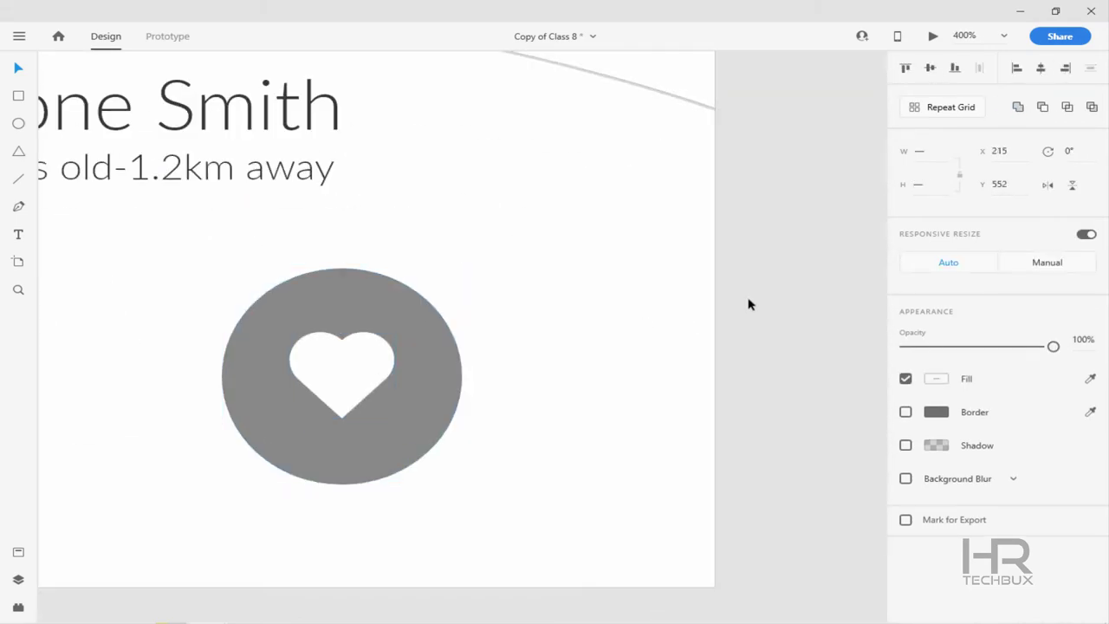
Fill the circle behind the heart with the saved blue colour
left_click(937, 379)
left_click(792, 471)
left_click(745, 166)
key("ctrl+1")
Group the heart with its blue circle and space the button 60 px from the cross button
left_click_drag(472, 312, 403, 370)
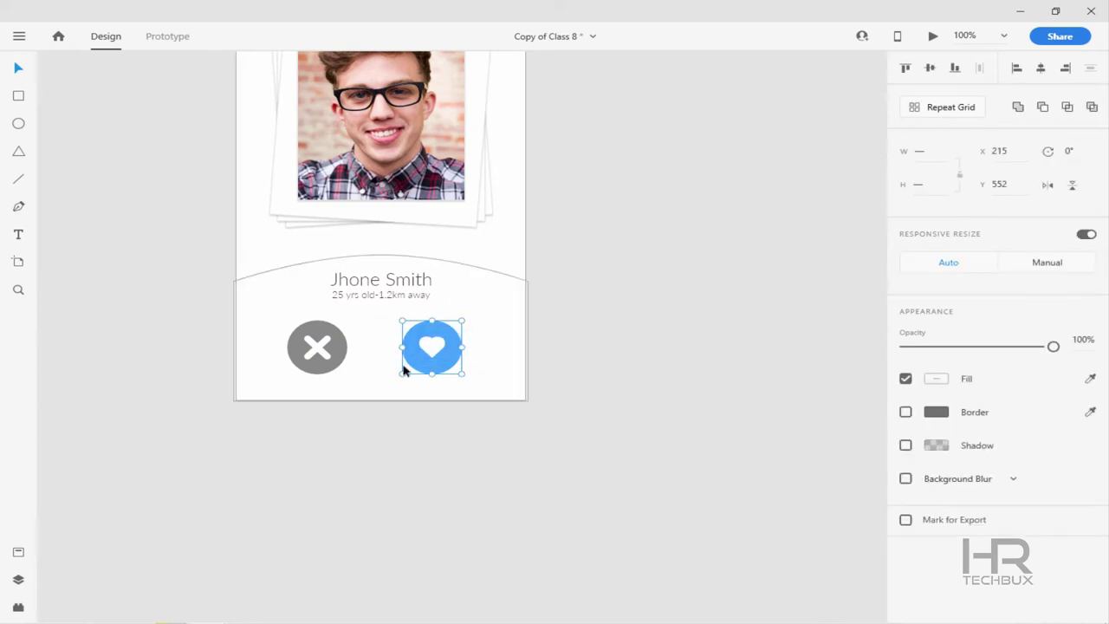
key("ctrl+g")
scroll(372, 348, "up", 5)
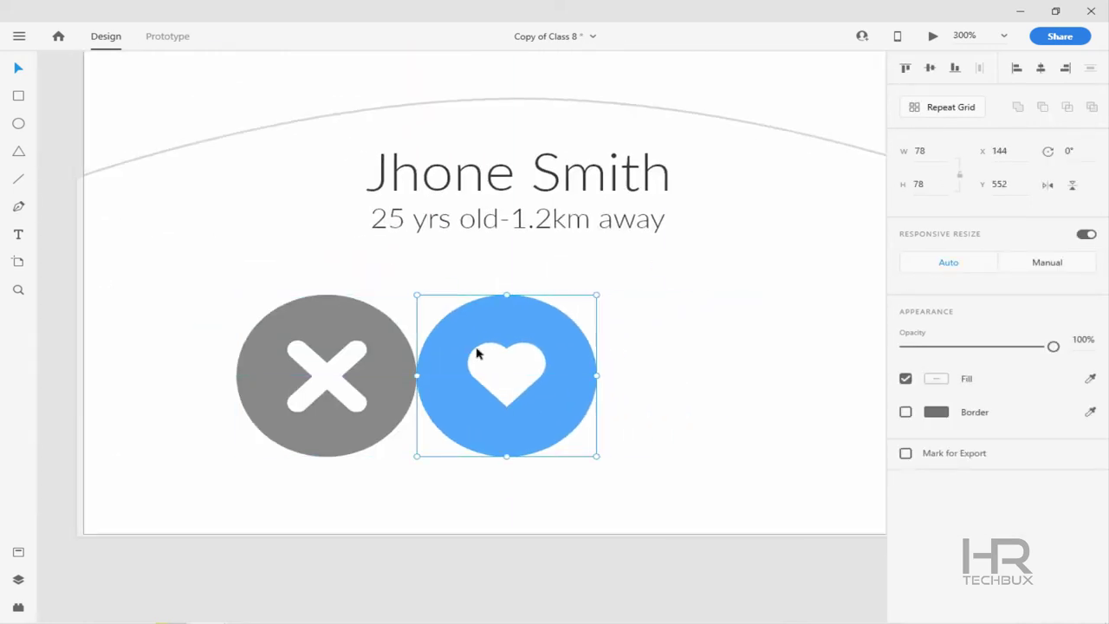
key("shift+Right")
key("shift+Right")
key("shift+Right")
key("shift+Right")
key("shift+Right")
key("shift+Right")
Shift the cross and heart buttons together to the right, centring the pair below the profile details
left_click_drag(477, 354, 213, 436)
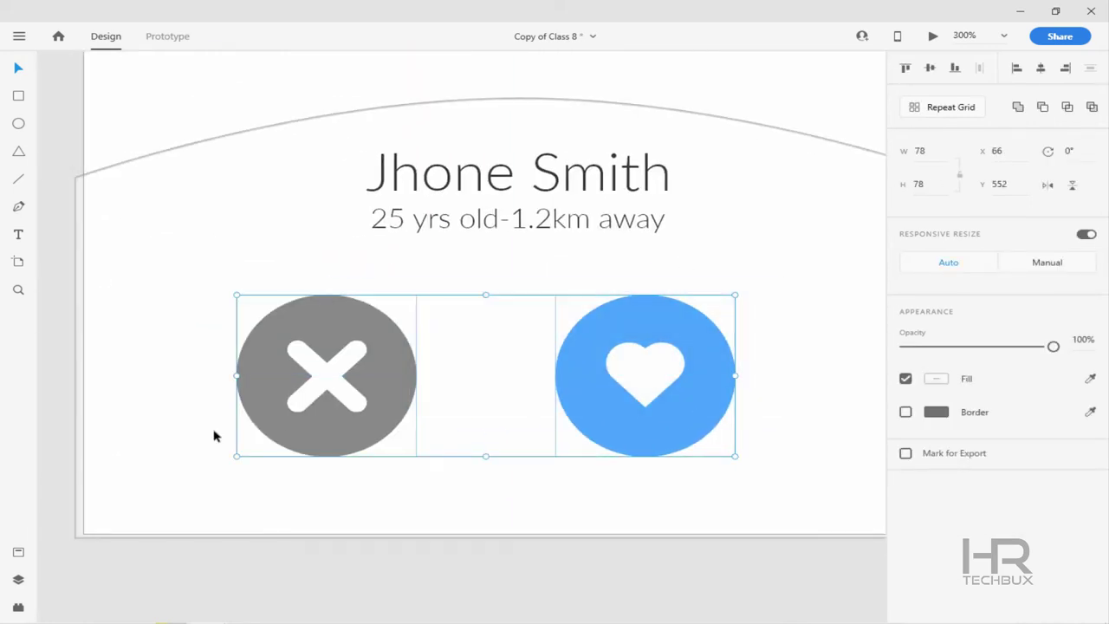
key("shift+Right")
scroll(780, 248, "down", 2)
left_click(849, 198)
Draw a circle on the peak of the curved line above the profile name and size it to 30 × 30
scroll(507, 275, "up", 3)
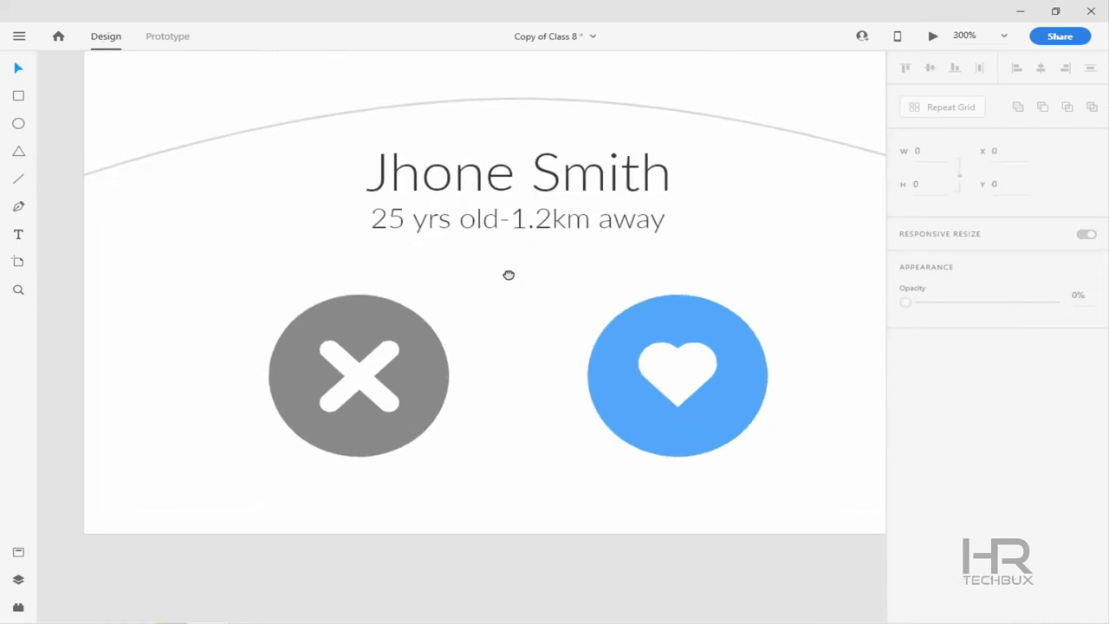
left_click_drag(444, 225, 485, 287)
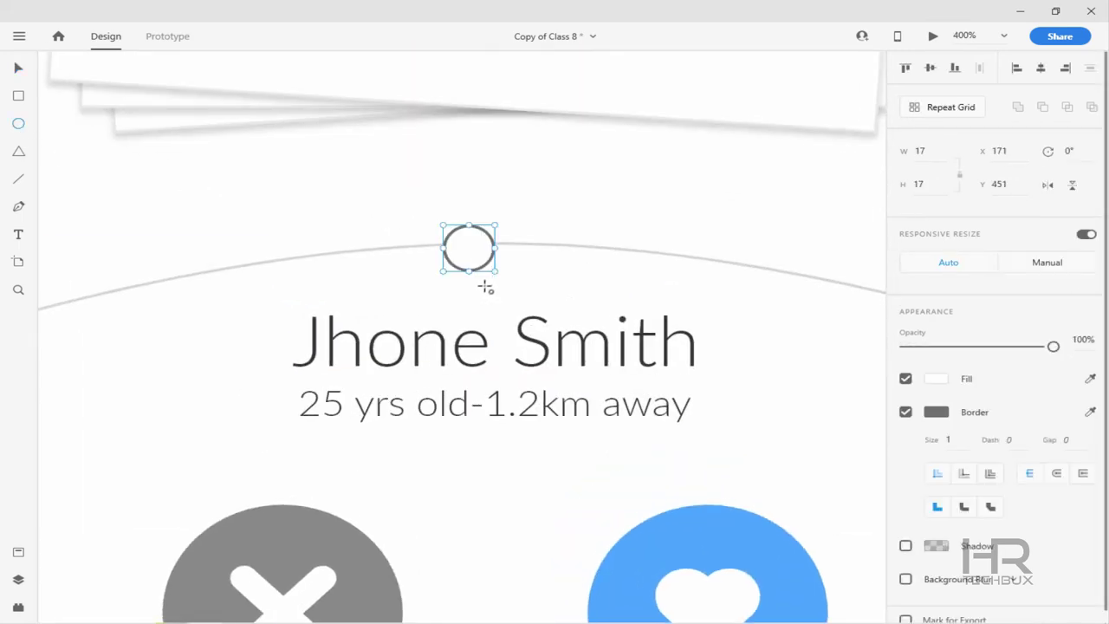
left_click(907, 155)
type("30")
key("Return")
Remove the small circle's border and fill it with orange
left_click(905, 411)
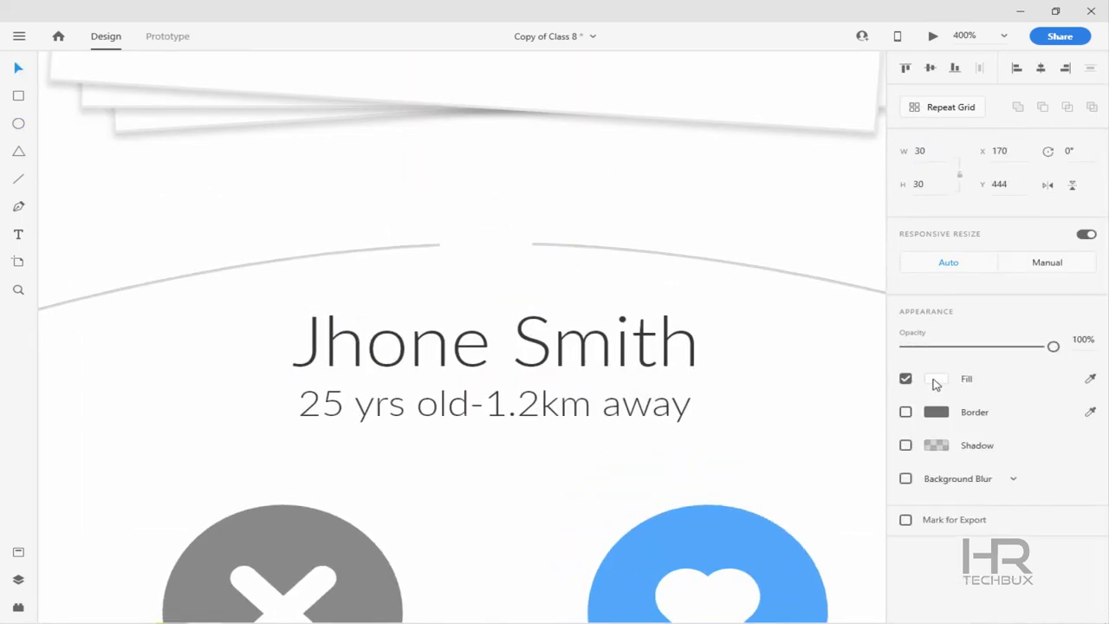
left_click(935, 378)
left_click(824, 474)
left_click(617, 183)
Copy the star icon from the Material_Icons_Google file and paste it onto the orange circle
left_click(460, 268)
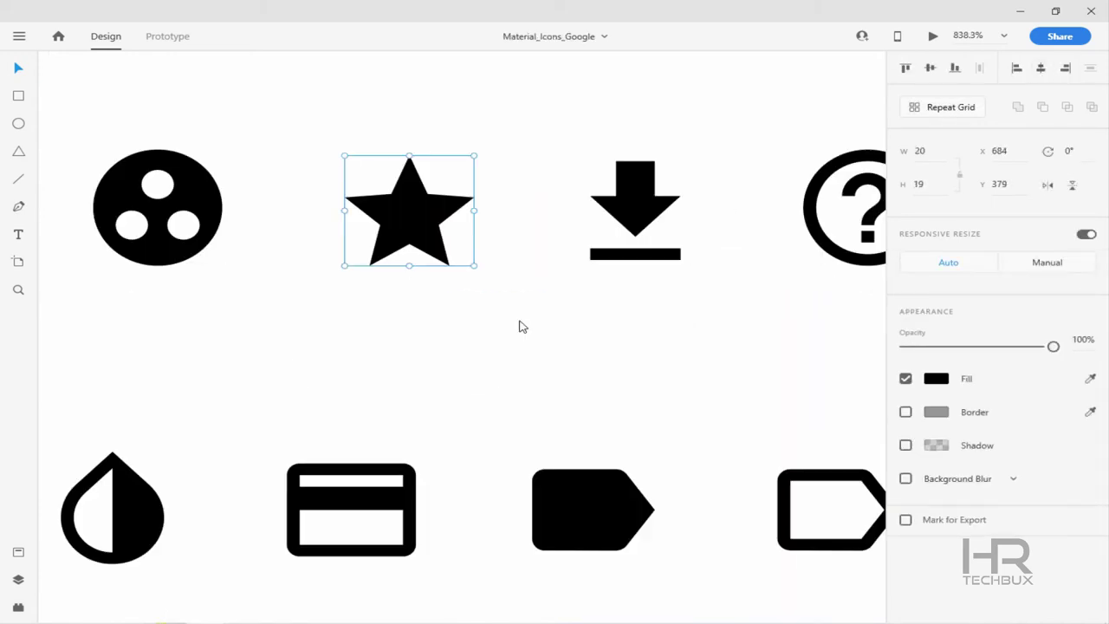
scroll(520, 324, "down", 5)
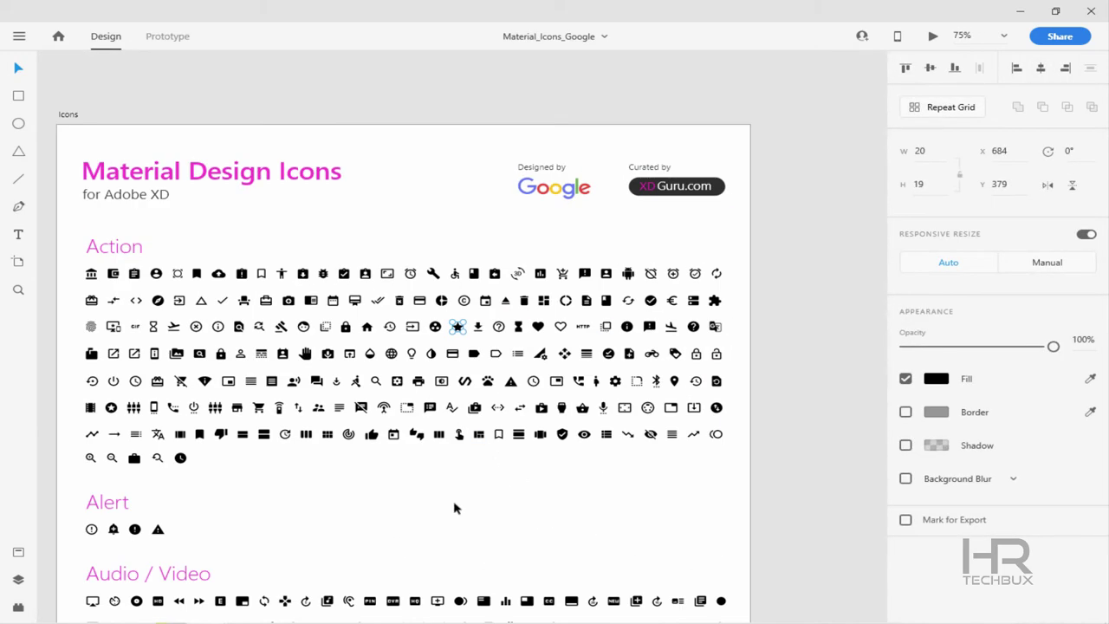
scroll(434, 537, "down", 10)
key("ctrl+3")
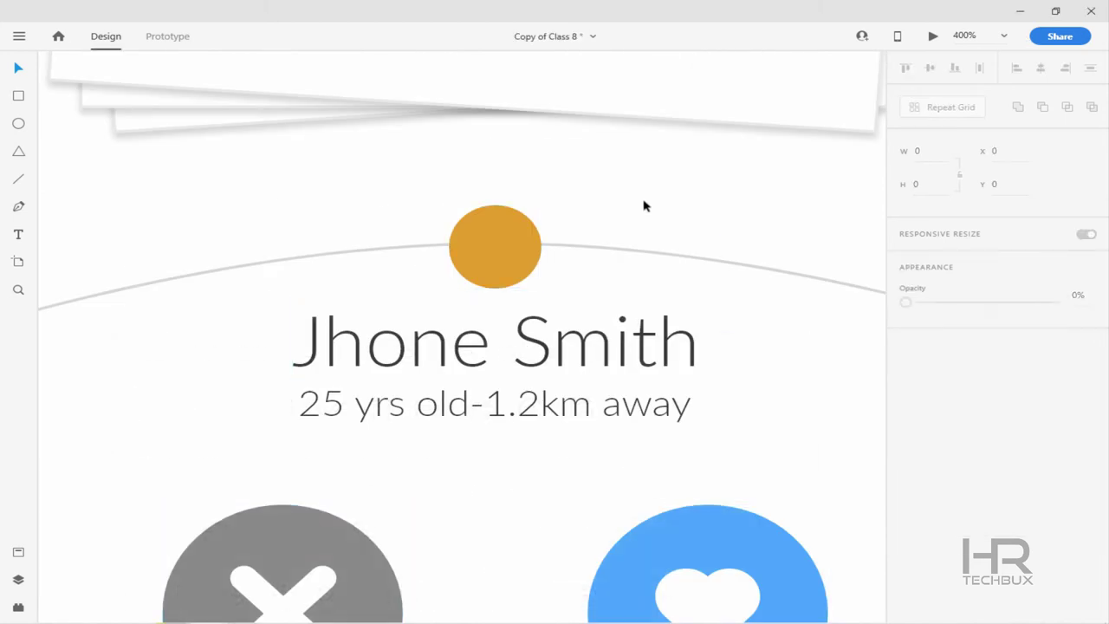
key("ctrl+v")
Fill the star icon with white and centre it inside the orange circle
left_click(935, 378)
scroll(531, 198, "up", 1)
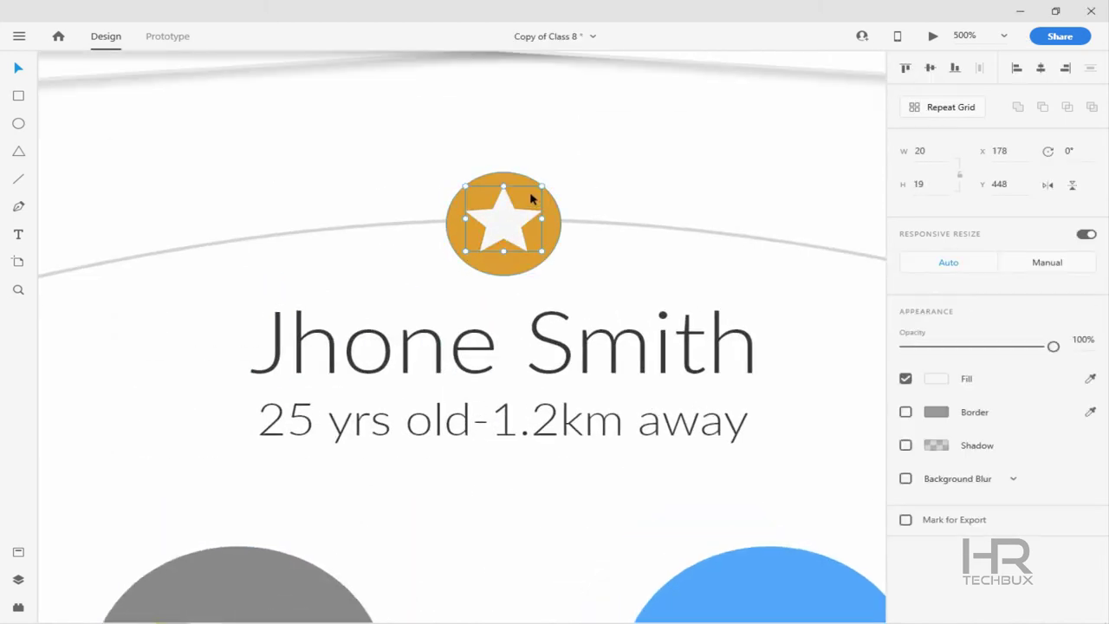
double_click(511, 216)
key("Escape")
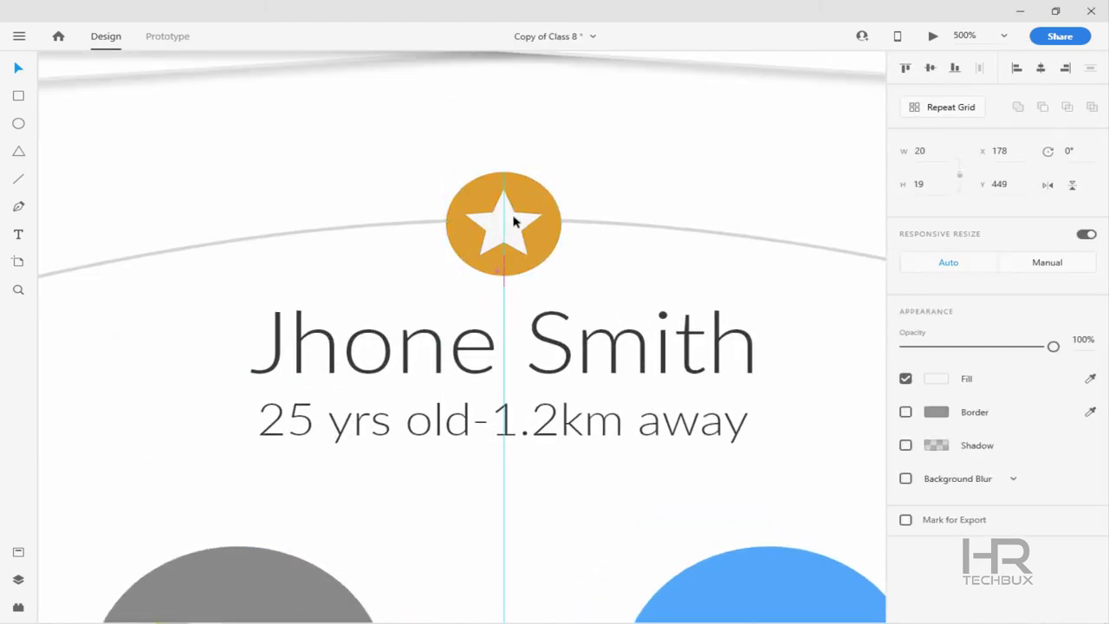
left_click(661, 178)
Delete the existing Sidebar Menu artboard and put a duplicate of the Browse artboard in its place
key("ctrl+0")
scroll(571, 196, "up", 2)
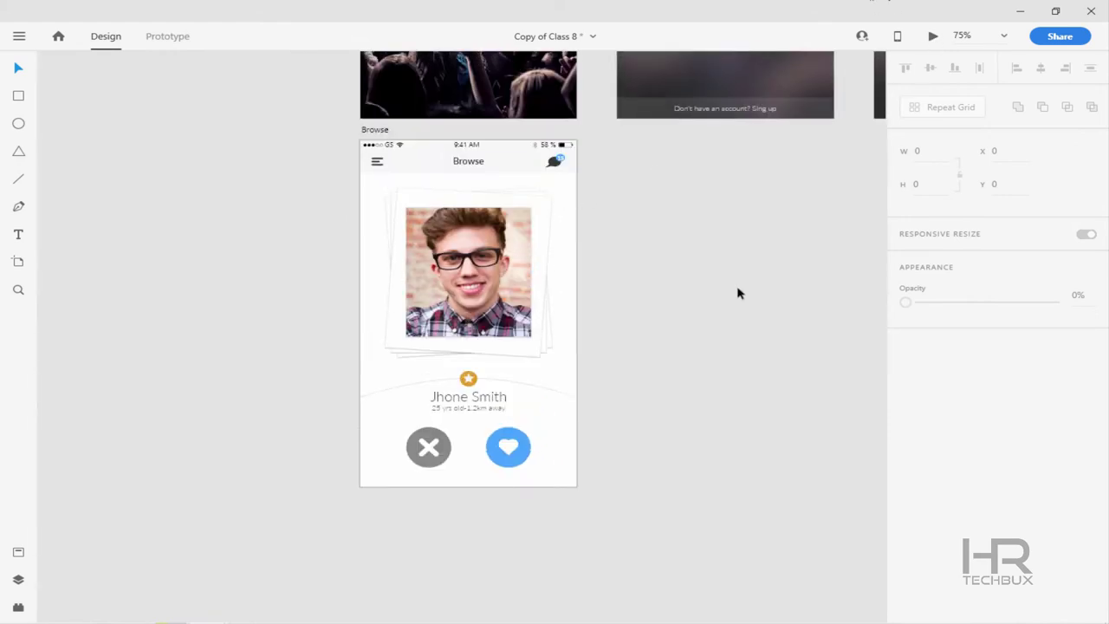
key("ctrl+Return")
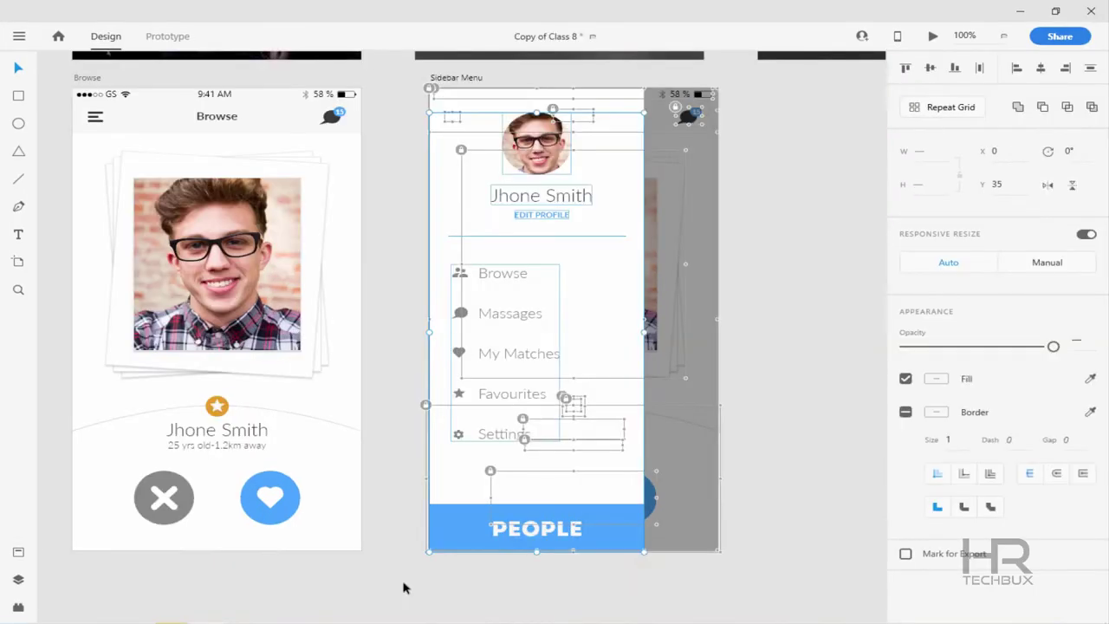
key("Delete")
left_click_drag(268, 98, 605, 98)
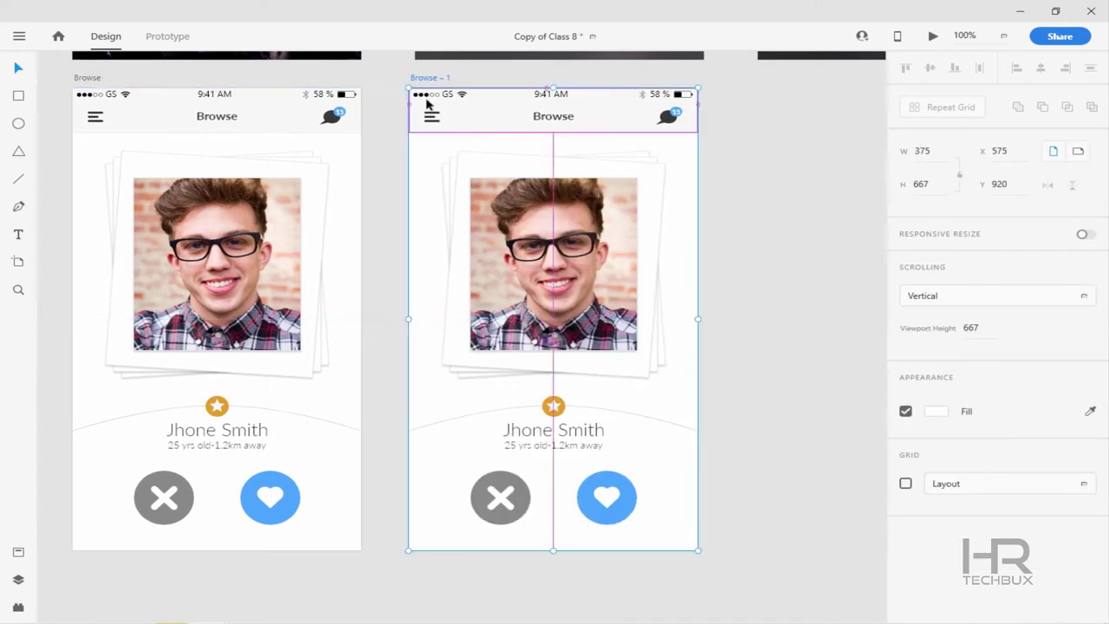
Cover the duplicated artboard with a 375 × 667 rectangle that has no border and a black fill
left_click(19, 97)
left_click_drag(399, 86, 698, 551)
left_click(906, 444)
left_click(936, 413)
left_click_drag(719, 424, 685, 463)
Set the black overlay's opacity to 40% and select everything on the duplicated artboard
left_click(1083, 340)
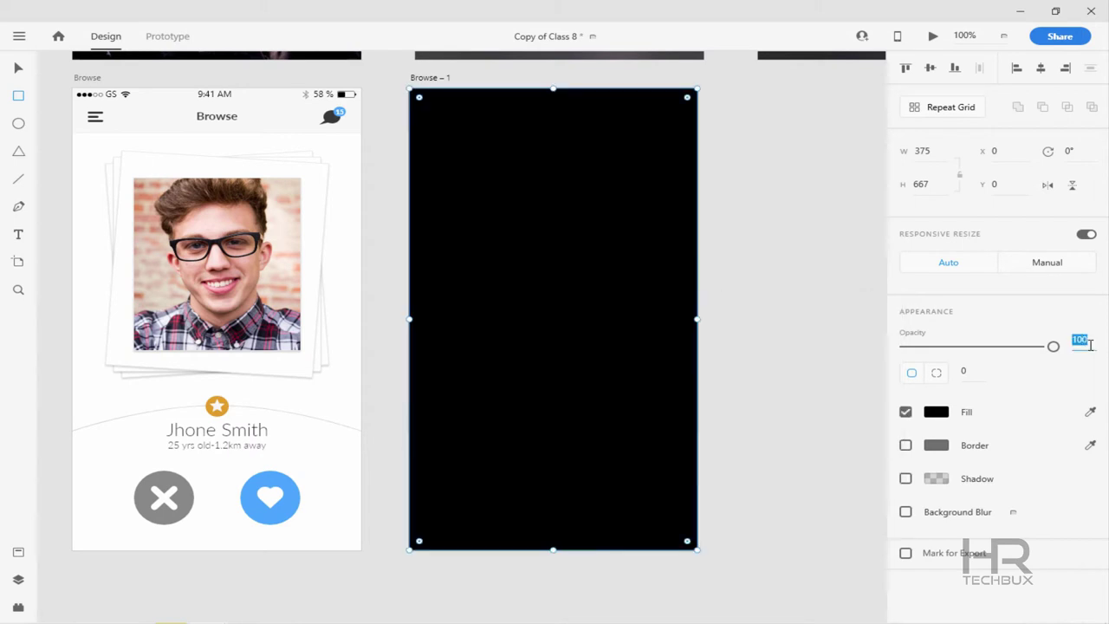
type("40")
key("Return")
left_click(18, 67)
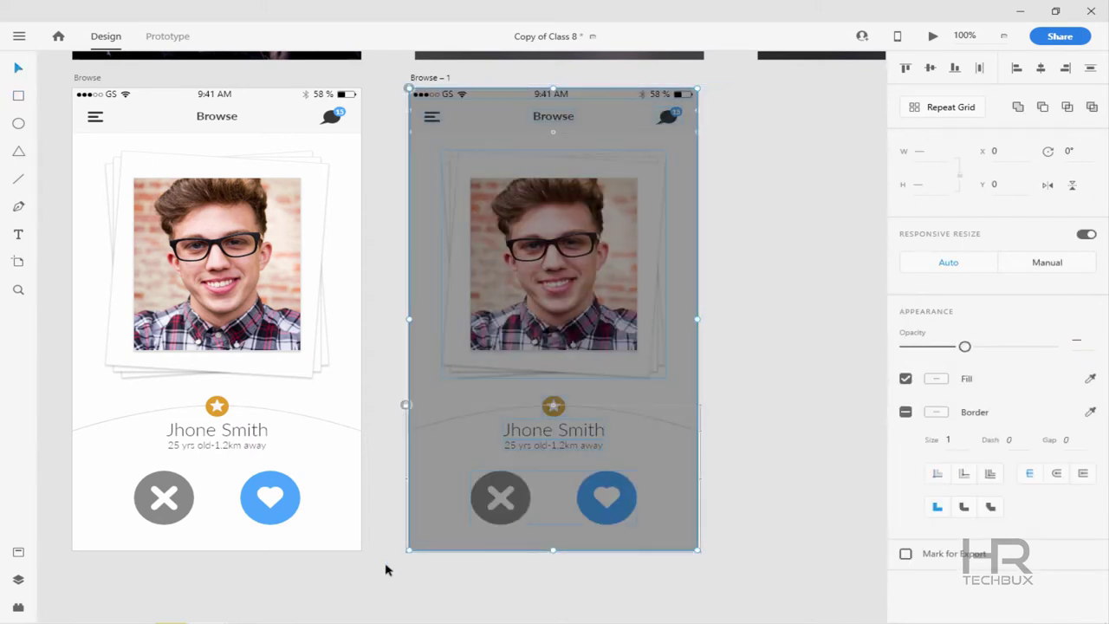
left_click_drag(384, 569, 423, 93)
Rename the duplicated artboard as Sidebar Menu
double_click(433, 78)
type("Sidebar Menu")
key("Return")
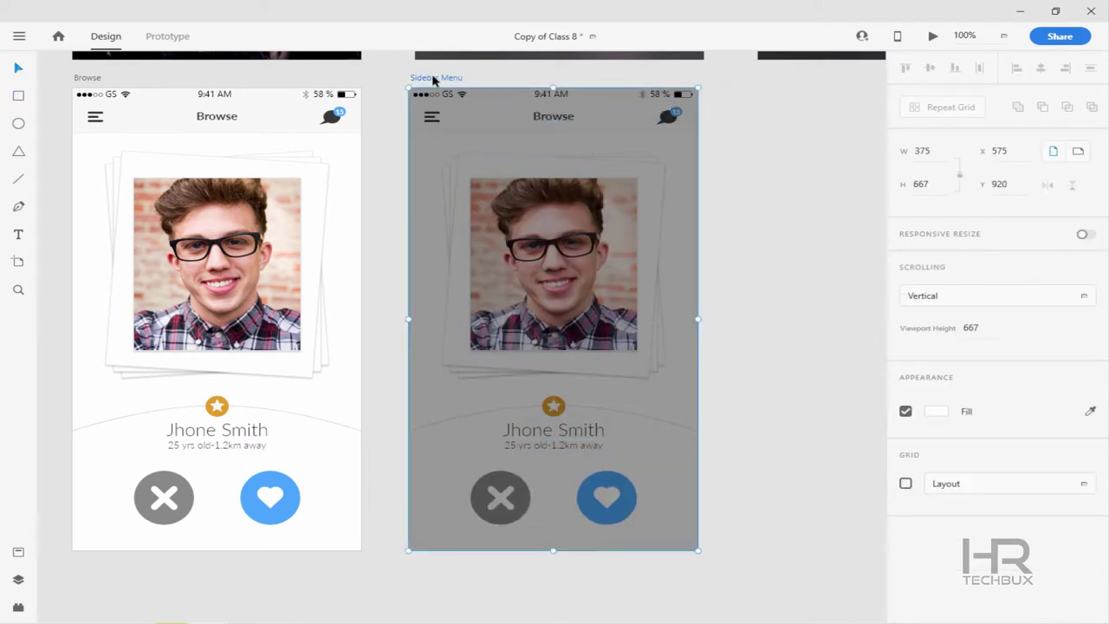
Draw a borderless panel from the Sidebar Menu artboard's left edge, fill it with #F8F8F8, size it 280 × 669 and lock it
left_click(749, 157)
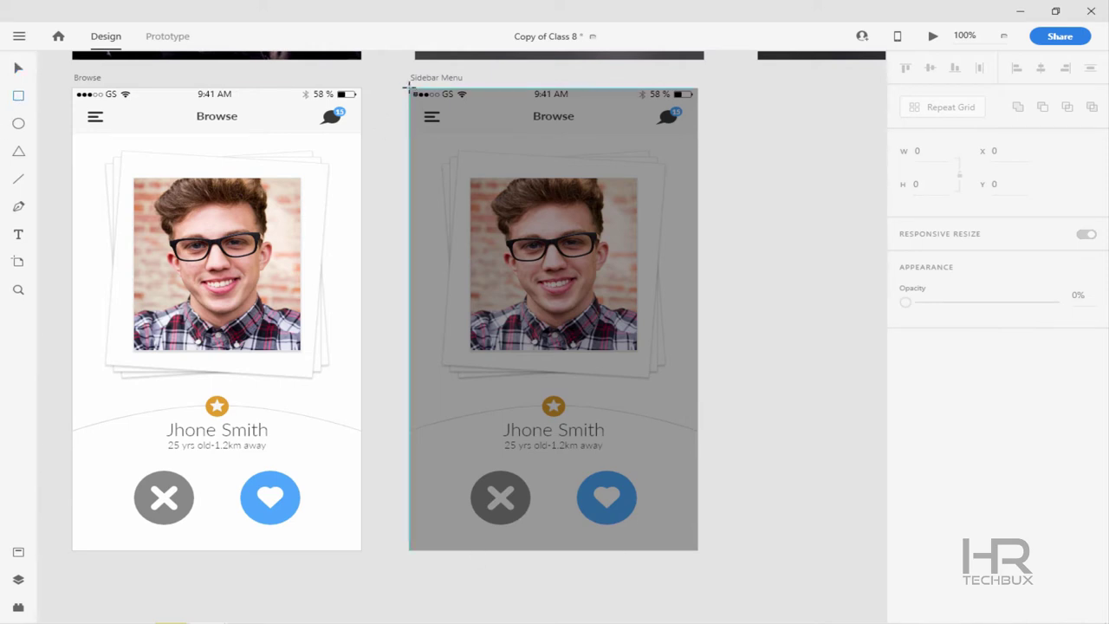
left_click_drag(409, 87, 647, 550)
left_click(935, 412)
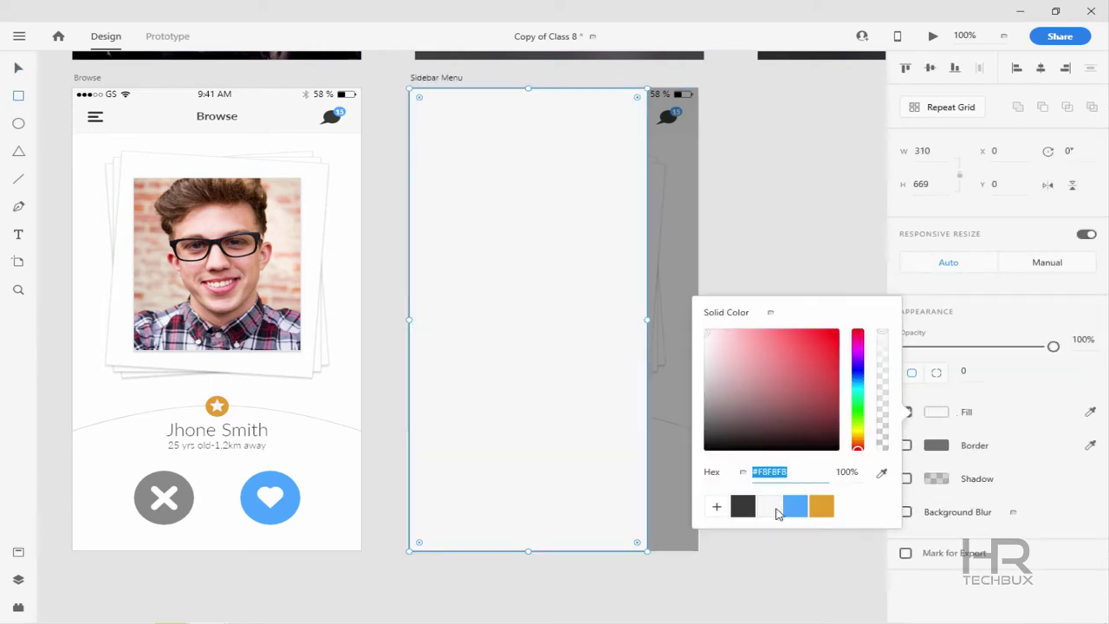
left_click(914, 151)
key("Return")
key("Escape")
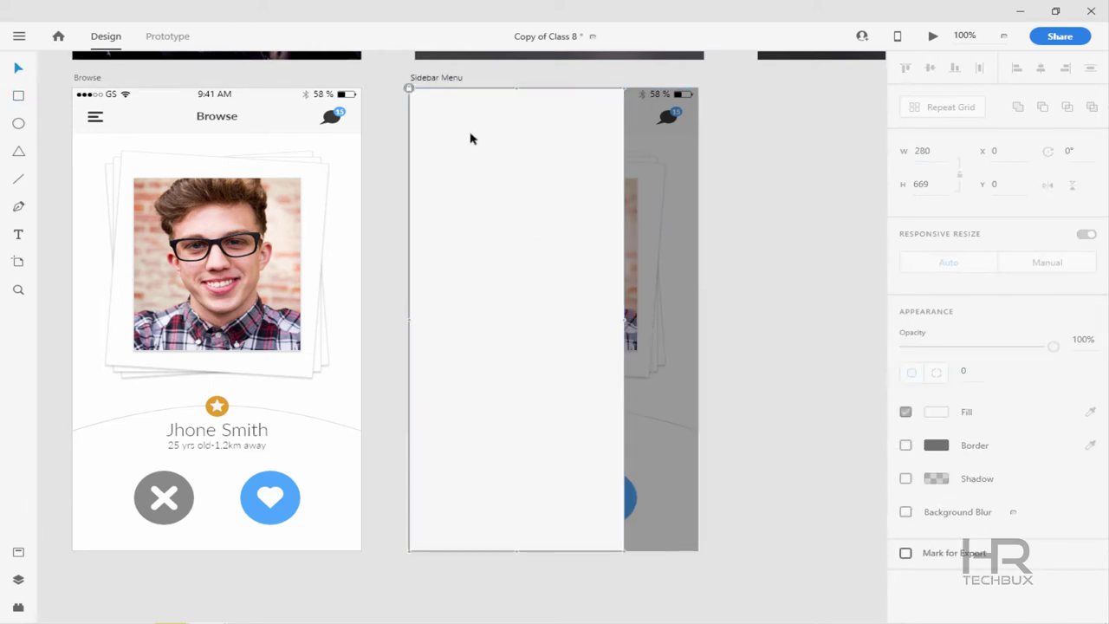
Draw a circle in the upper part of the sidebar panel and size it to 90 × 90
left_click(18, 127)
left_click_drag(466, 125, 529, 188)
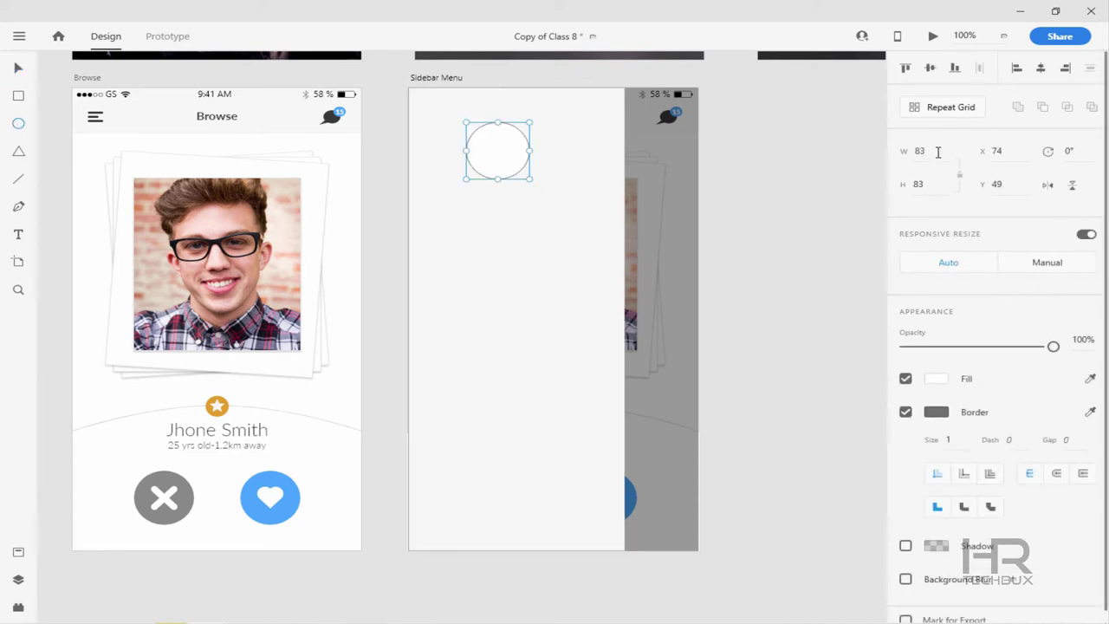
left_click(19, 70)
key("ctrl+equal")
scroll(366, 399, "up", 1)
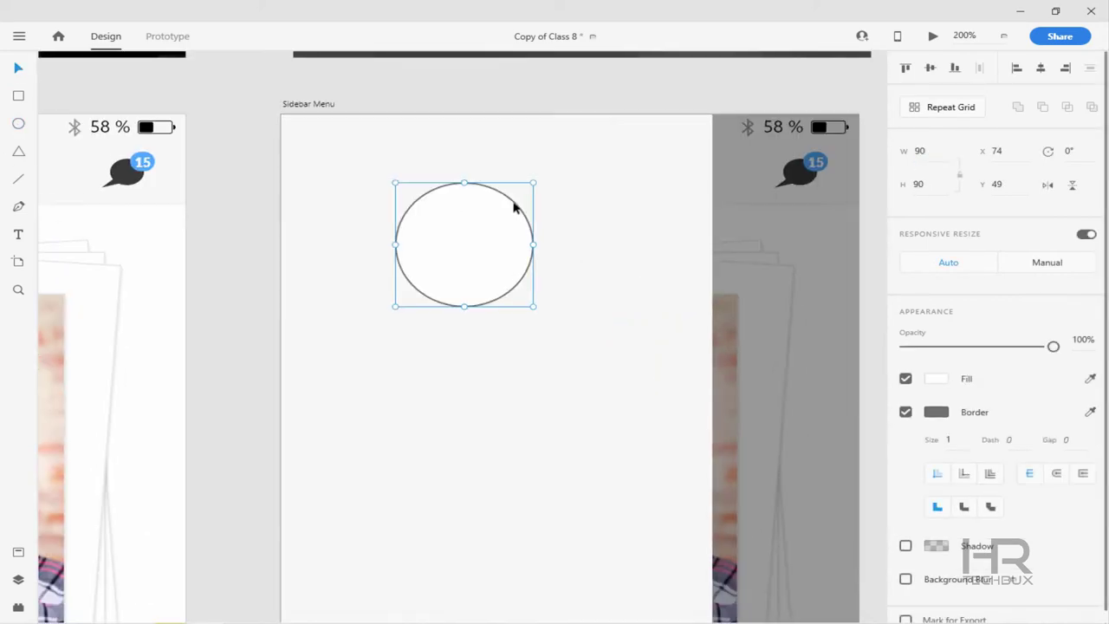
Centre the circle horizontally on the sidebar panel and position it slightly below the panel's upper edge
left_click_drag(515, 205, 545, 138)
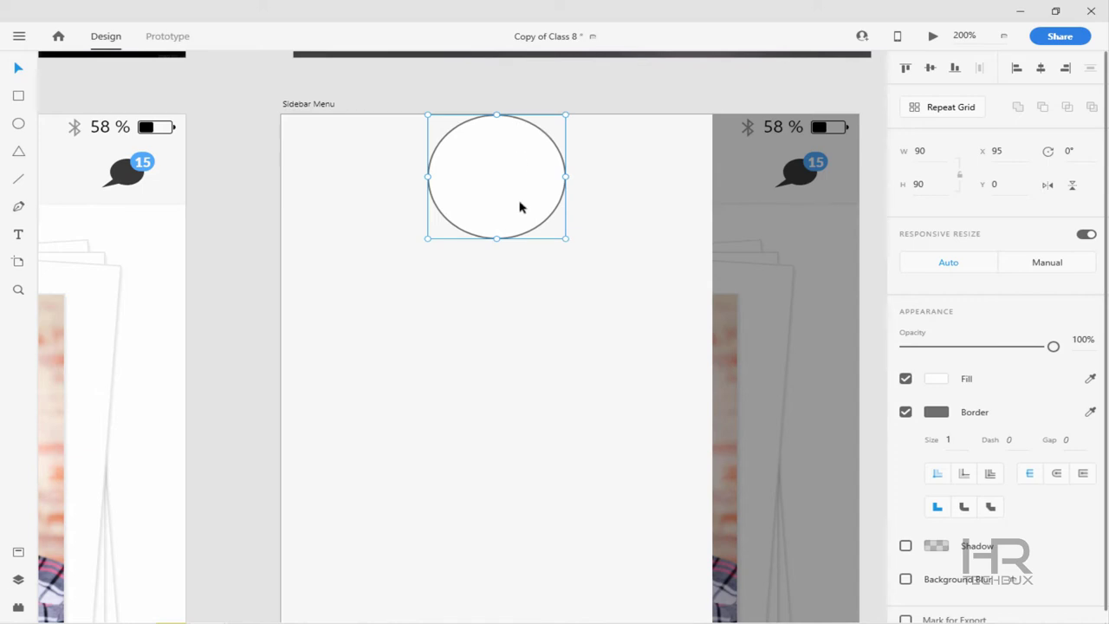
key("shift+Down")
key("shift+Down")
key("shift+Down")
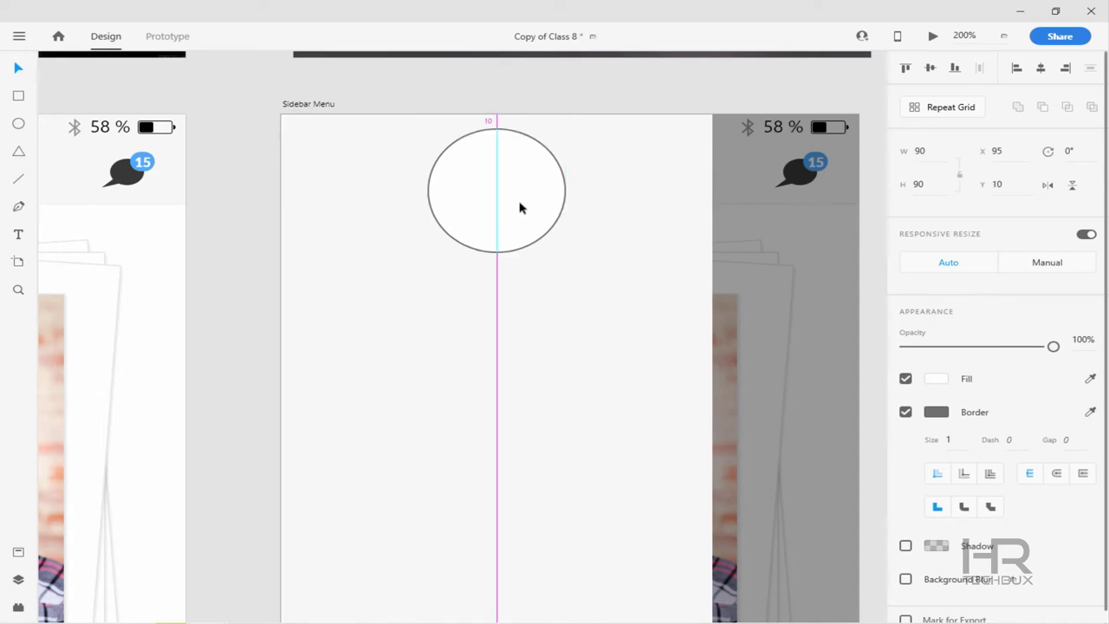
left_click_drag(520, 208, 520, 215)
Fill the sidebar's circle with the saved blue colour and remove its border
left_click(936, 378)
left_click(792, 470)
left_click(907, 421)
left_click(618, 401)
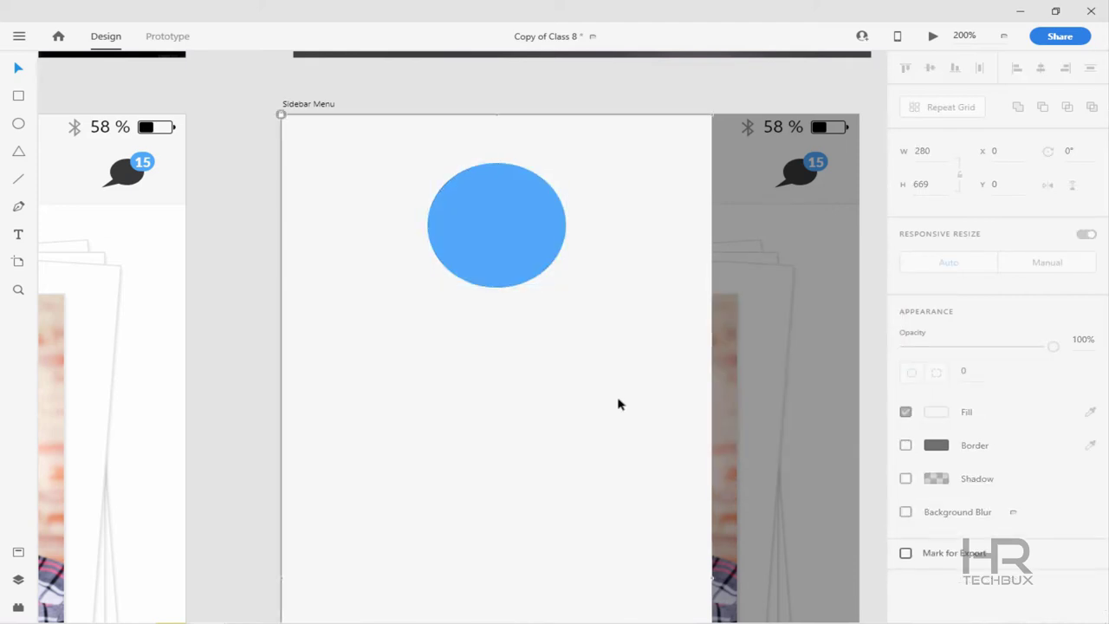
Import the young man's portrait photo and place it over the blue circle in the sidebar panel
key("ctrl+0")
left_click(19, 35)
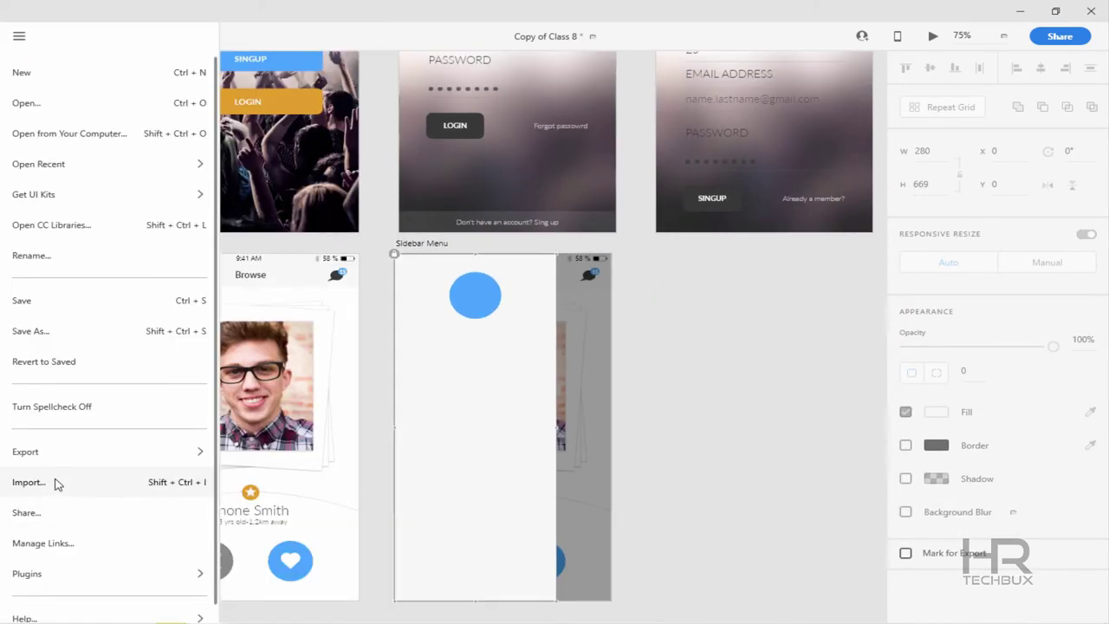
left_click(54, 482)
double_click(428, 105)
left_click_drag(598, 280, 495, 293)
Mask the imported portrait photo with the sidebar's blue circle
key("ctrl+2")
left_click(518, 179, "shift")
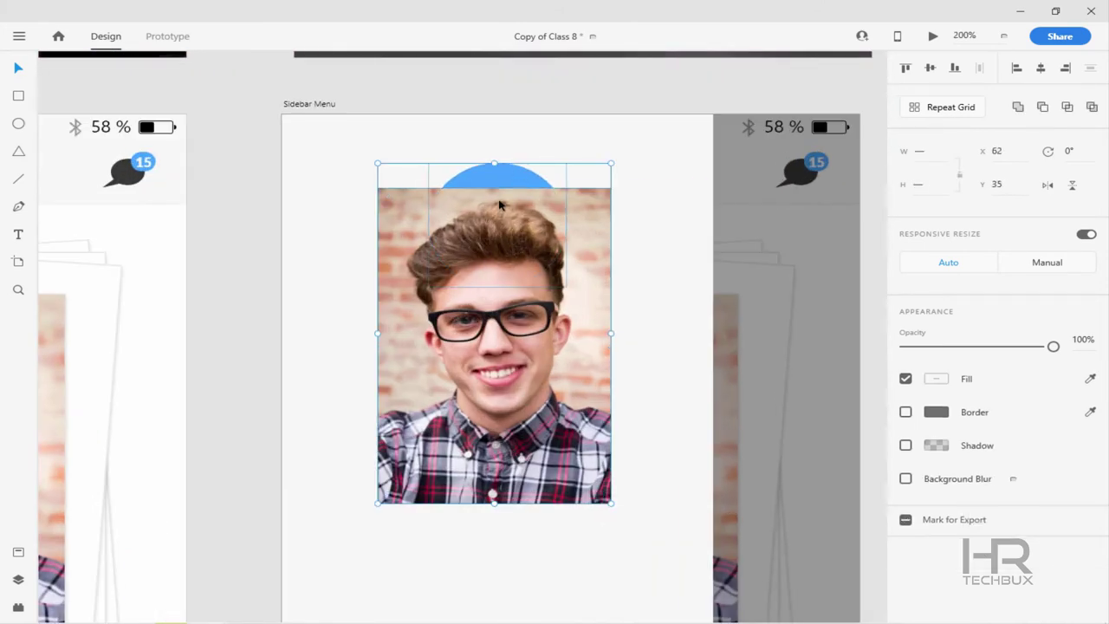
right_click(502, 205)
left_click(554, 343)
Scale down the photo inside the circular mask and reposition it so the whole face fits within the circle
double_click(508, 224)
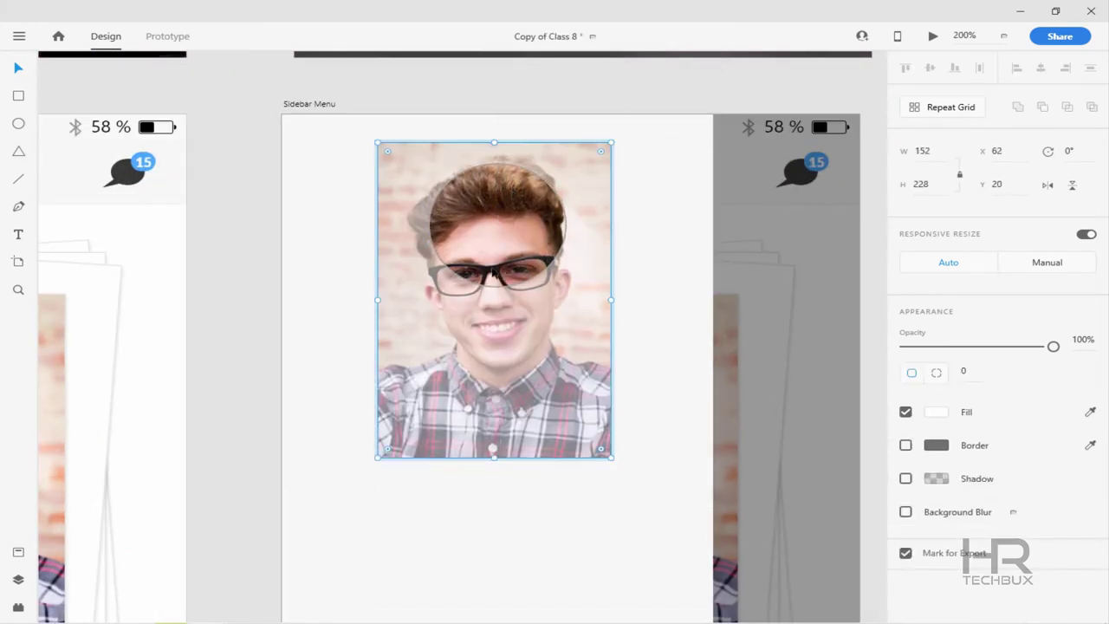
left_click_drag(612, 141, 519, 191)
left_click_drag(577, 155, 569, 124)
left_click(834, 248)
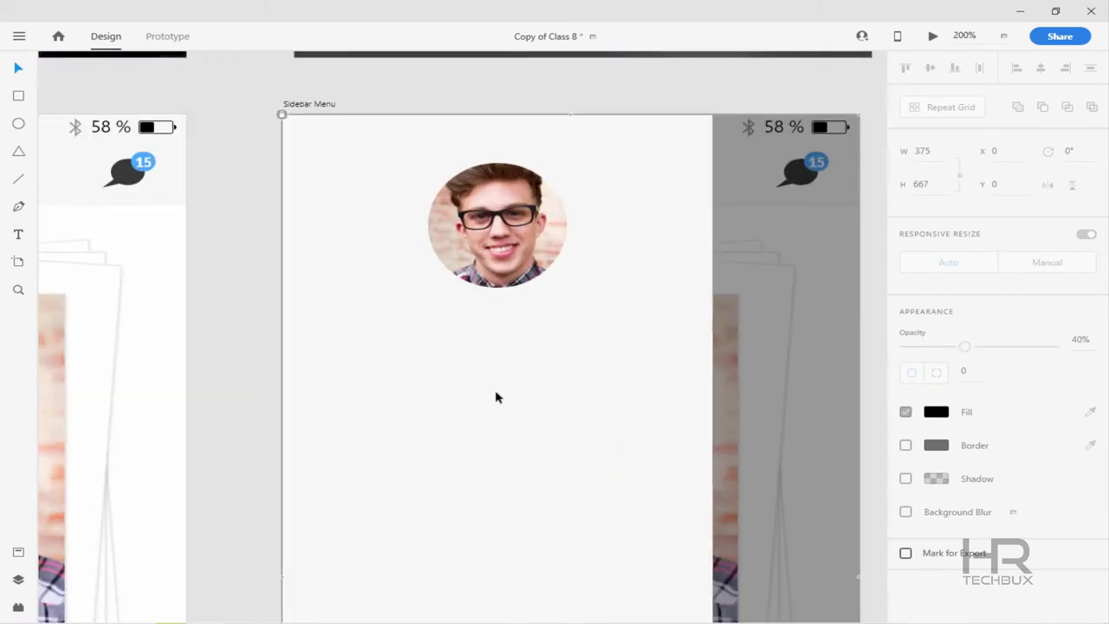
Add a text line with the profile owner's full name on the empty canvas beside the Sidebar Menu artboard
key("t")
left_click(437, 404)
scroll(437, 404, "down", 3)
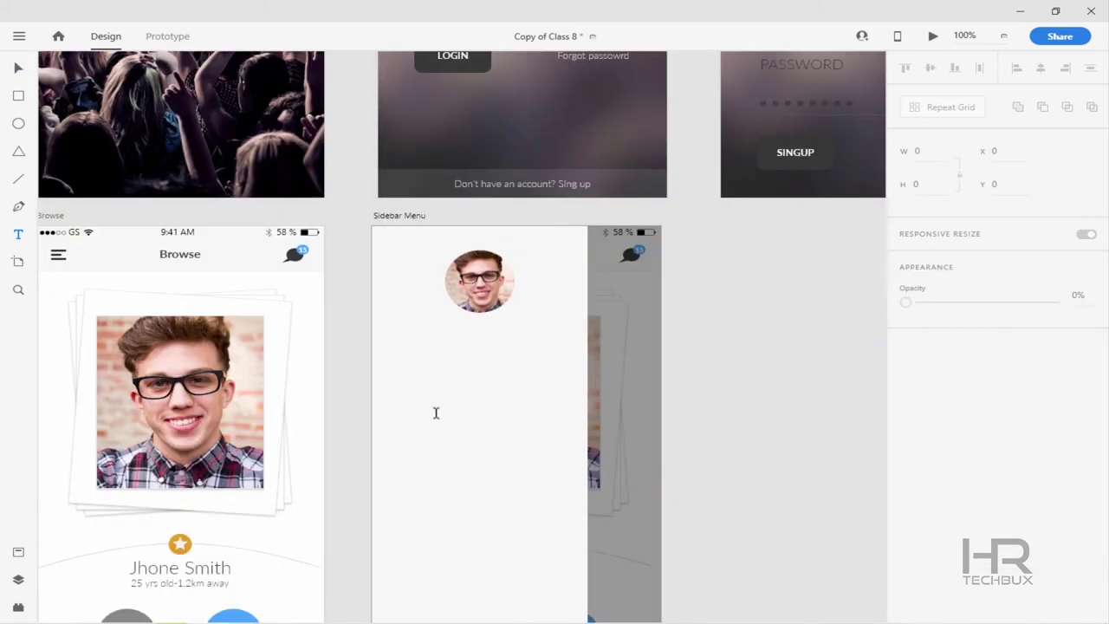
scroll(726, 260, "down", 2)
left_click(726, 261)
type("Jhone Smith")
Fill the name text with dark grey and place it directly below the sidebar's profile picture
key("ctrl+a")
key("ctrl+c")
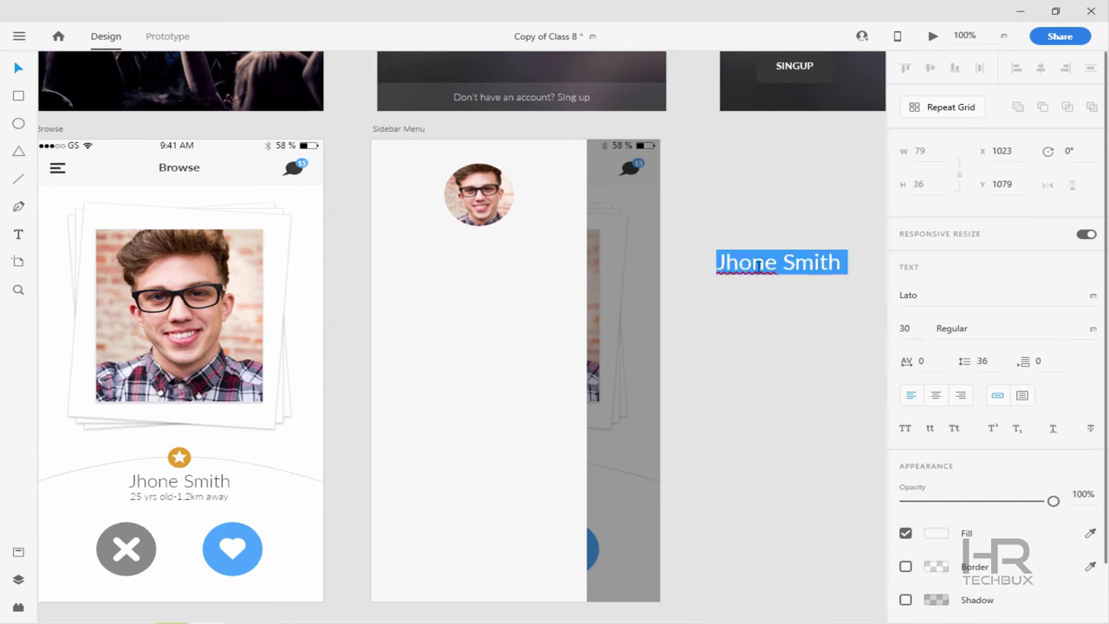
left_click(936, 533)
left_click(742, 601)
key("ctrl+v")
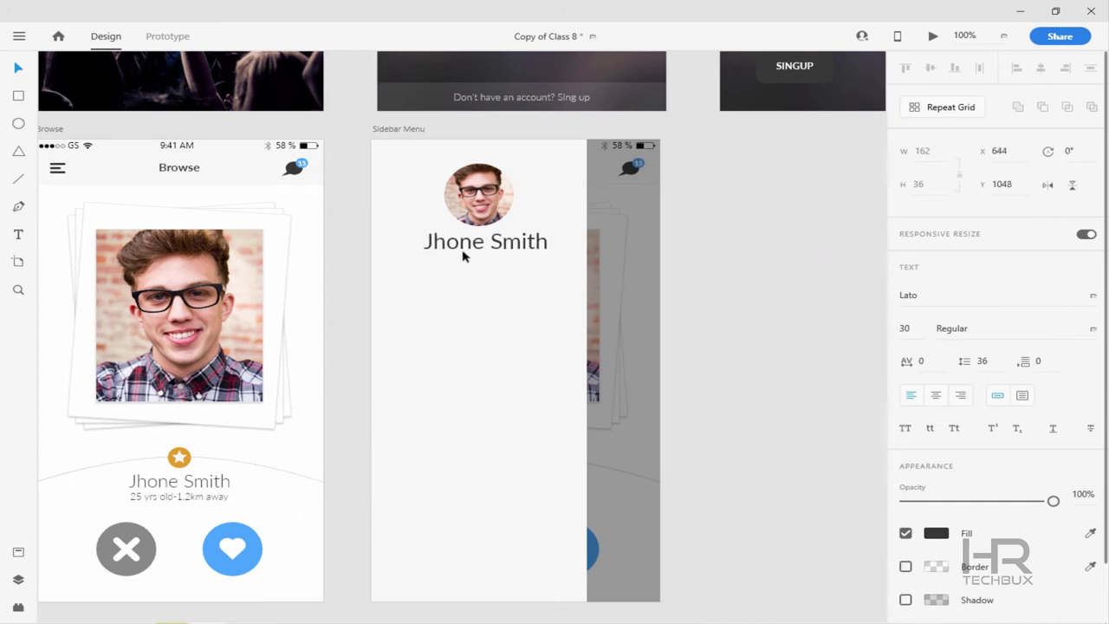
Format the sidebar's profile name as Lato Light size 25 and centre it just below the profile photo
double_click(462, 255)
left_click(905, 372)
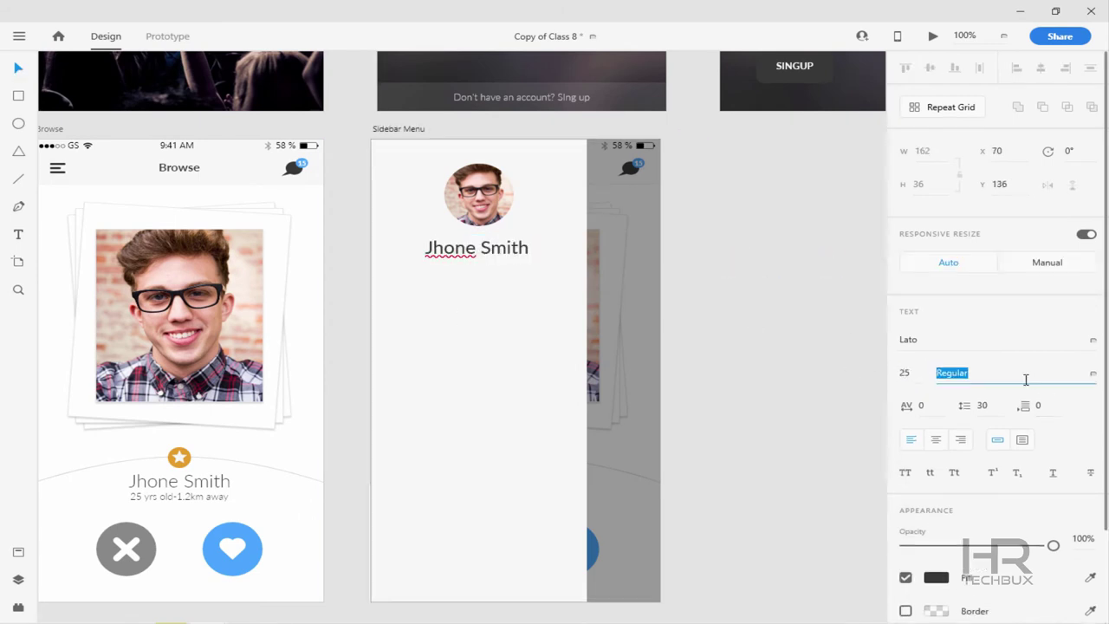
key("Escape")
scroll(491, 295, "up", 4)
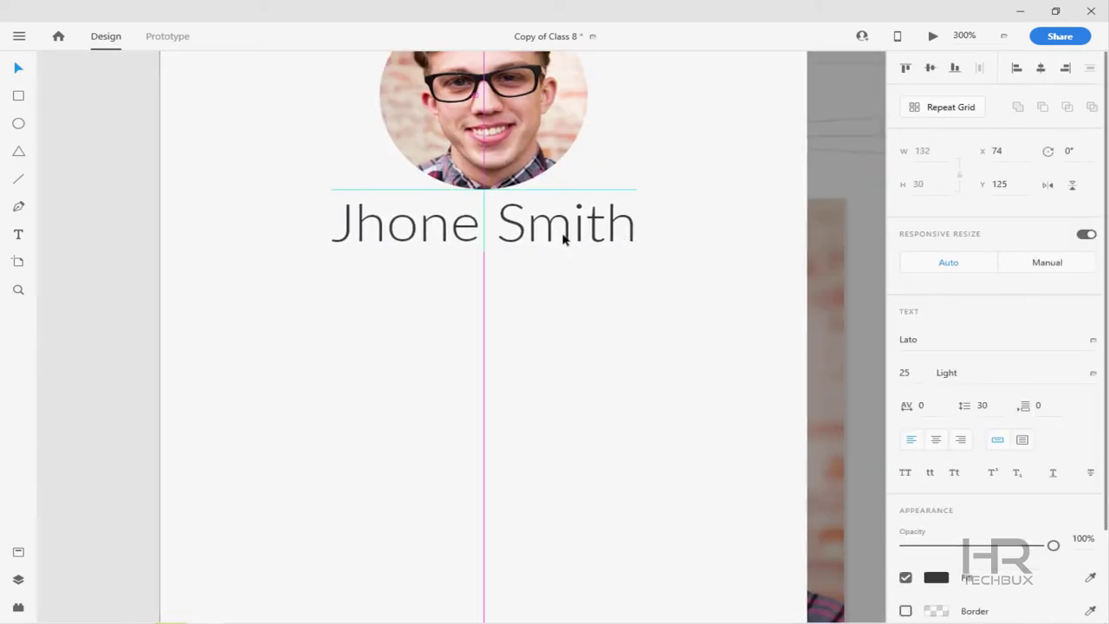
left_click_drag(564, 240, 564, 261)
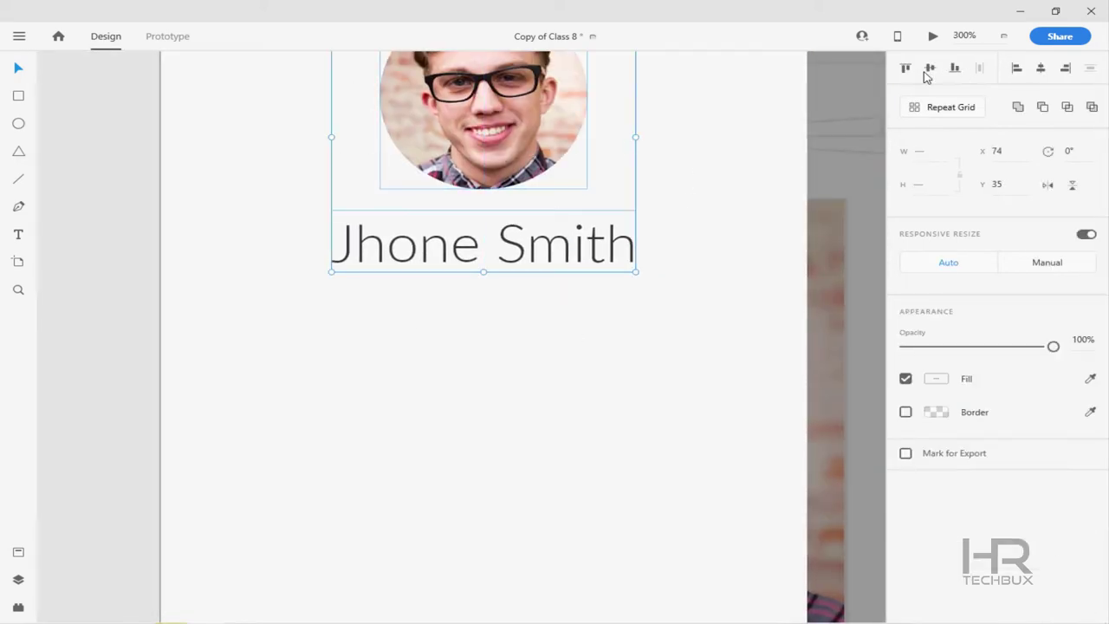
left_click(683, 295)
Duplicate the profile name text directly beneath itself and change the copy to EDIT PROFILE
scroll(457, 304, "down", 2)
left_click_drag(457, 304, 459, 338)
double_click(459, 338)
type("EDIT PROFILE")
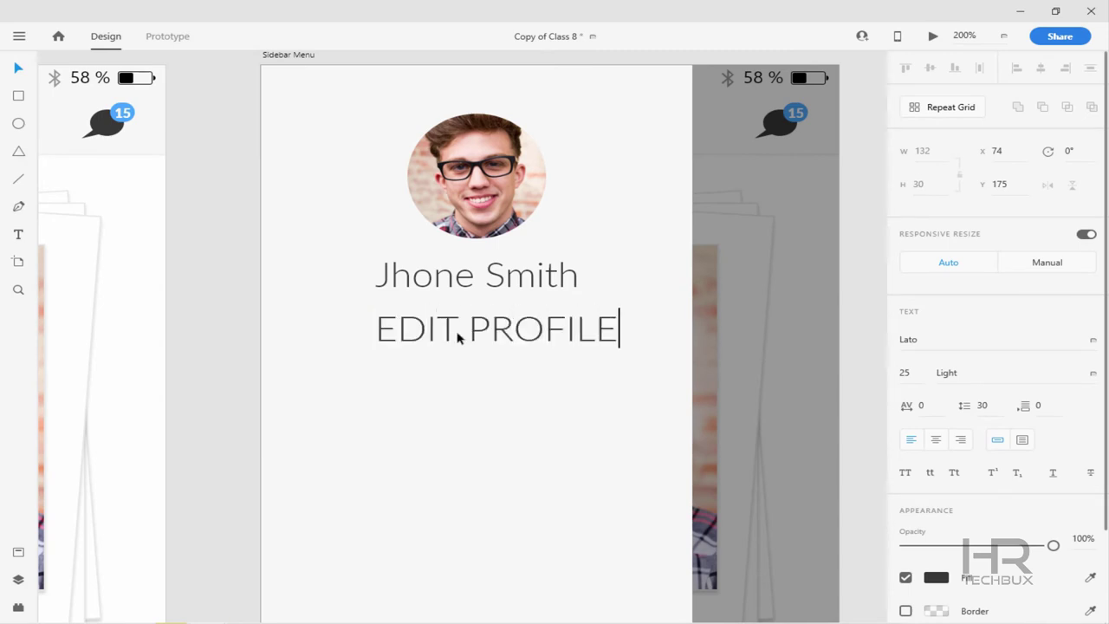
Format EDIT PROFILE as size 11 Bold in blue and centre it beneath the profile name
left_click(899, 374)
type("11")
left_click(953, 372)
left_click(955, 537)
left_click_drag(471, 334, 531, 316)
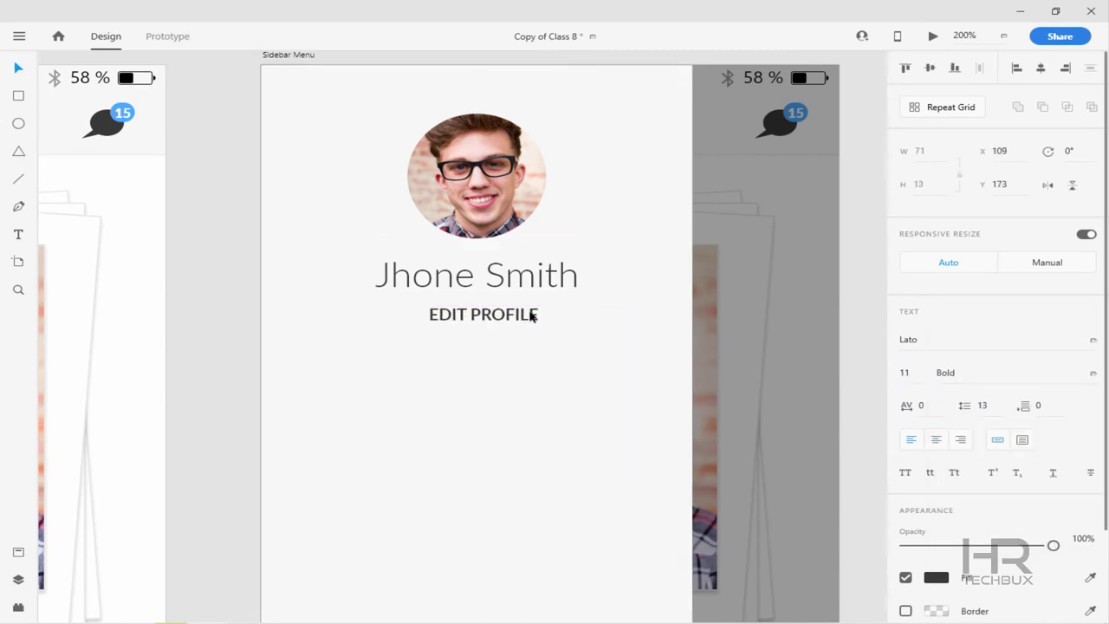
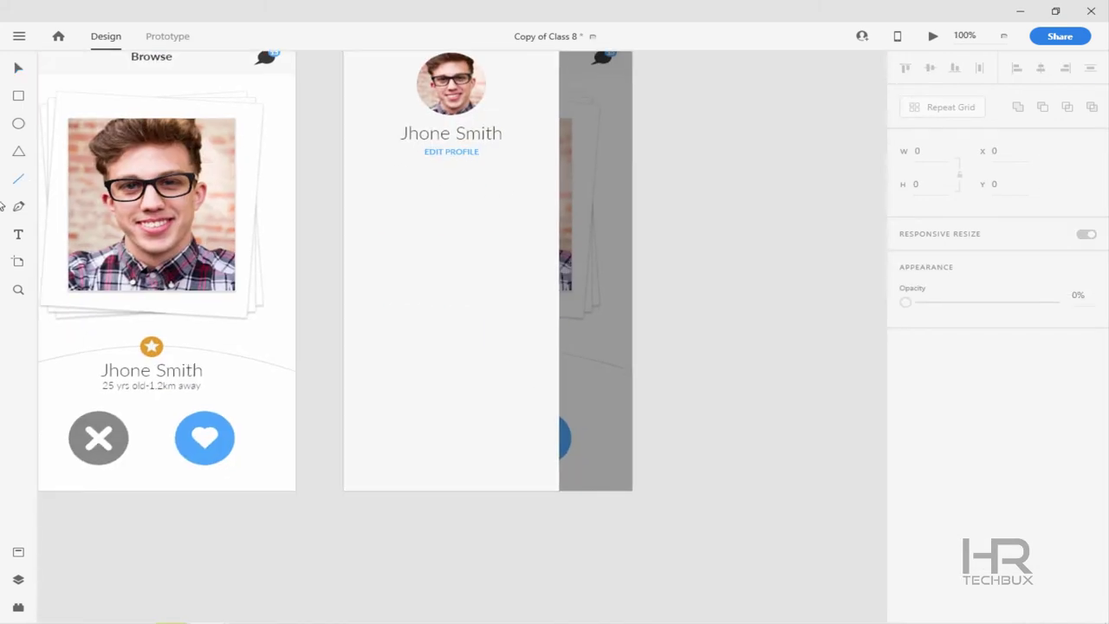
Draw a horizontal divider line about 230 px wide below EDIT PROFILE and set its opacity to 25%
left_click_drag(367, 175, 501, 183)
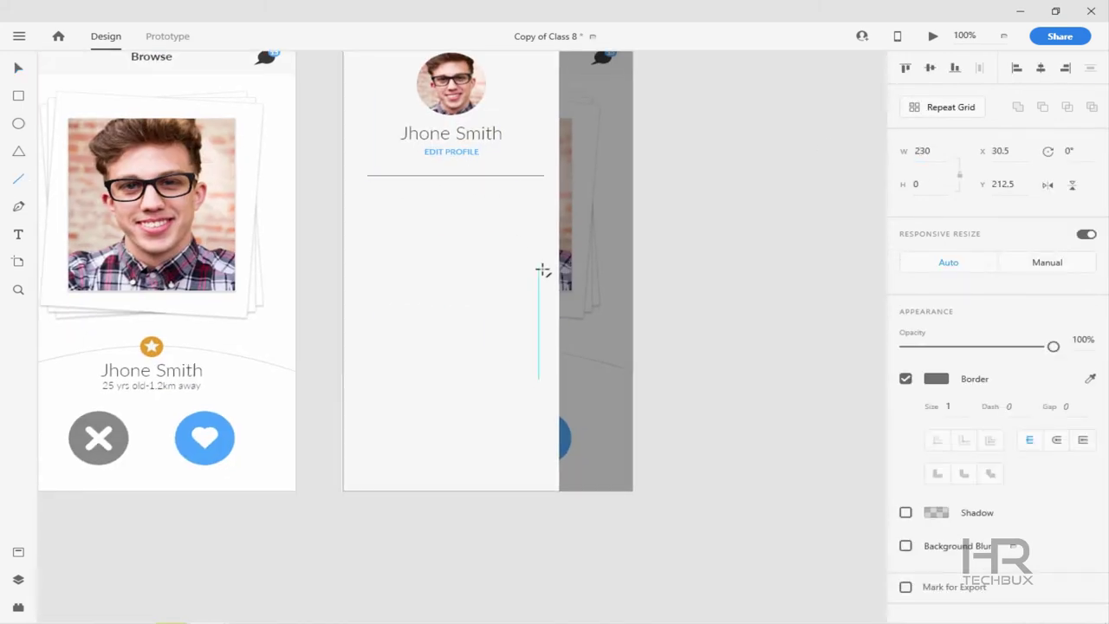
key("ctrl+2")
left_click(1090, 346)
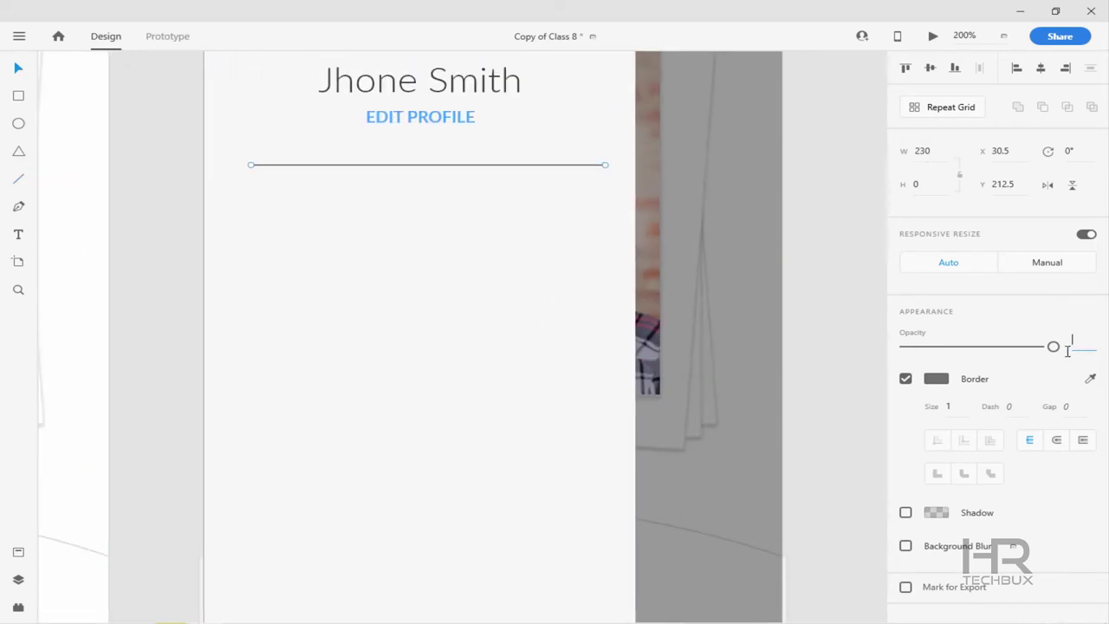
Position the divider about 20 px below EDIT PROFILE and centre it horizontally on the sidebar panel
key("ctrl+minus")
mouse_move(534, 171)
left_mouse_down()
mouse_move(525, 193)
mouse_move(535, 166)
left_mouse_up()
key("ctrl+equal")
key("ctrl+equal")
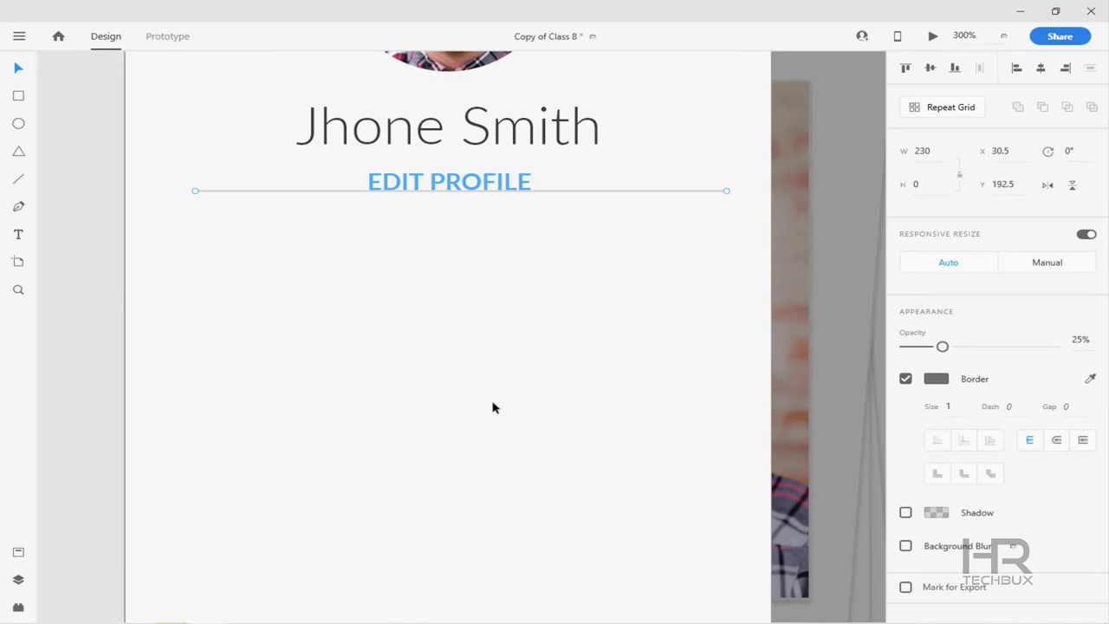
key("shift+Down")
key("shift+Down")
key("ctrl+minus")
left_click(627, 402, "shift")
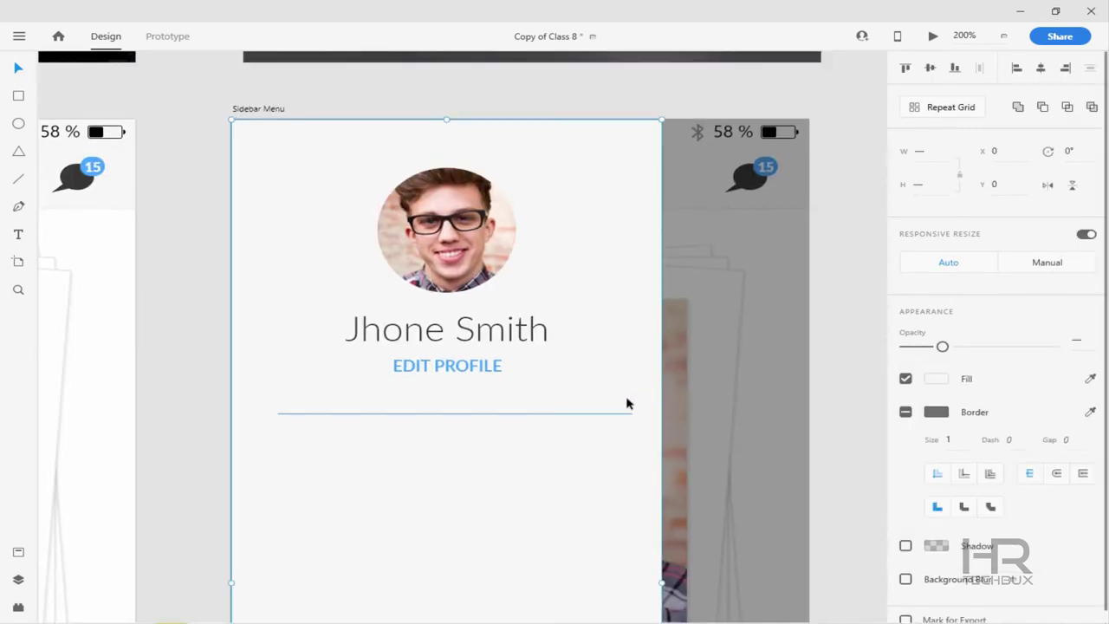
left_click(817, 251)
left_click(248, 141)
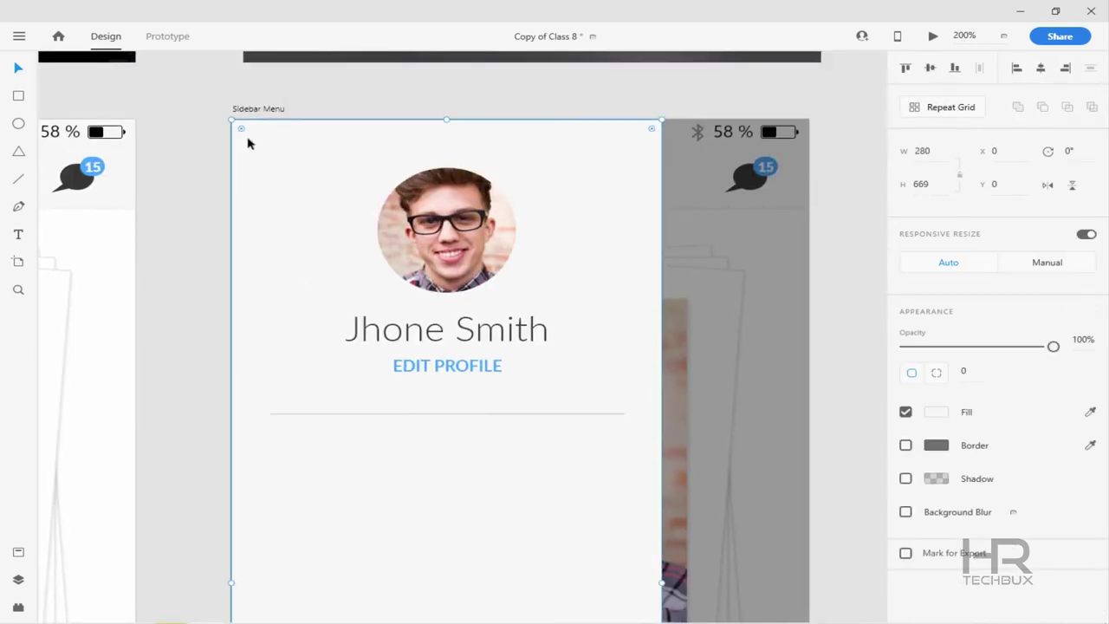
Place the people icon below the divider's left end, at about X 30, Y 243
scroll(390, 272, "down", 5)
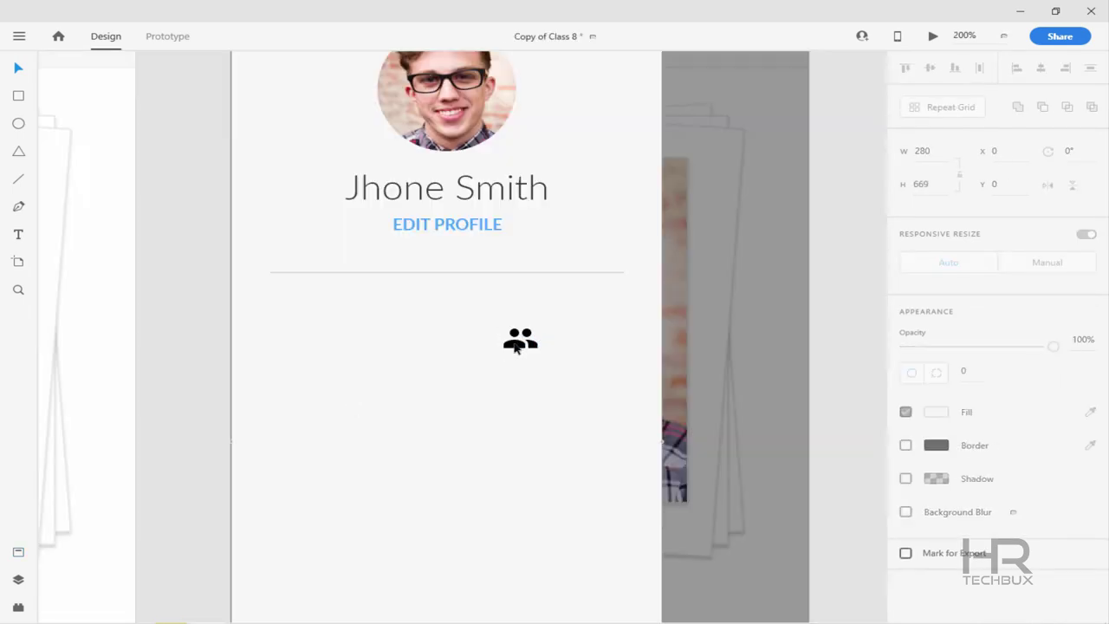
left_click_drag(514, 338, 272, 291)
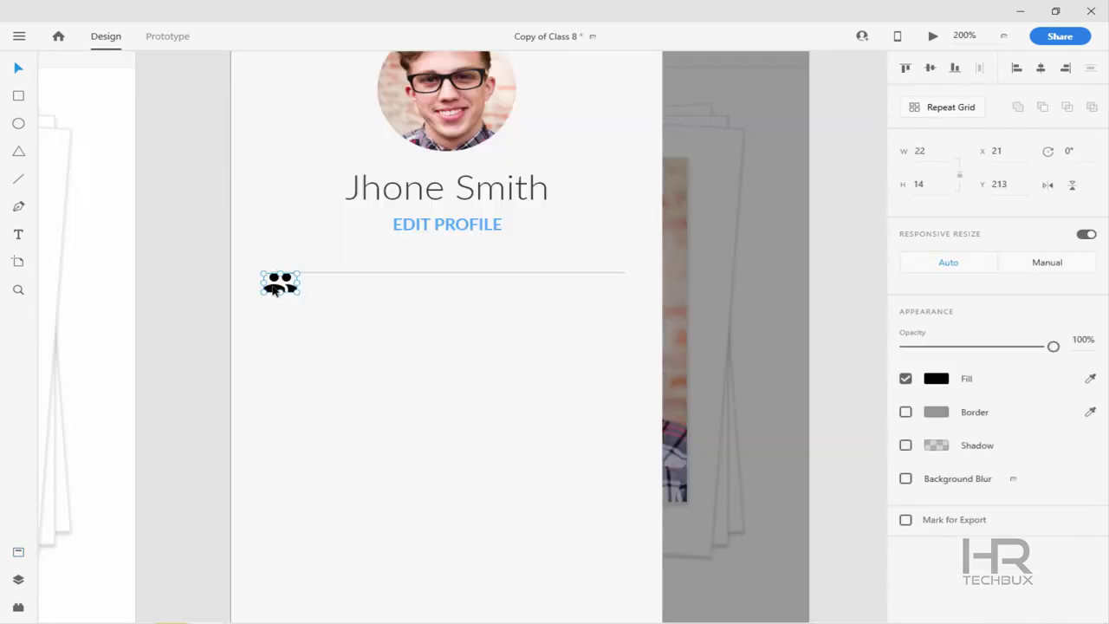
key("shift+Down")
key("shift+Down")
key("shift+Down")
key("shift+Left")
key("shift+Left")
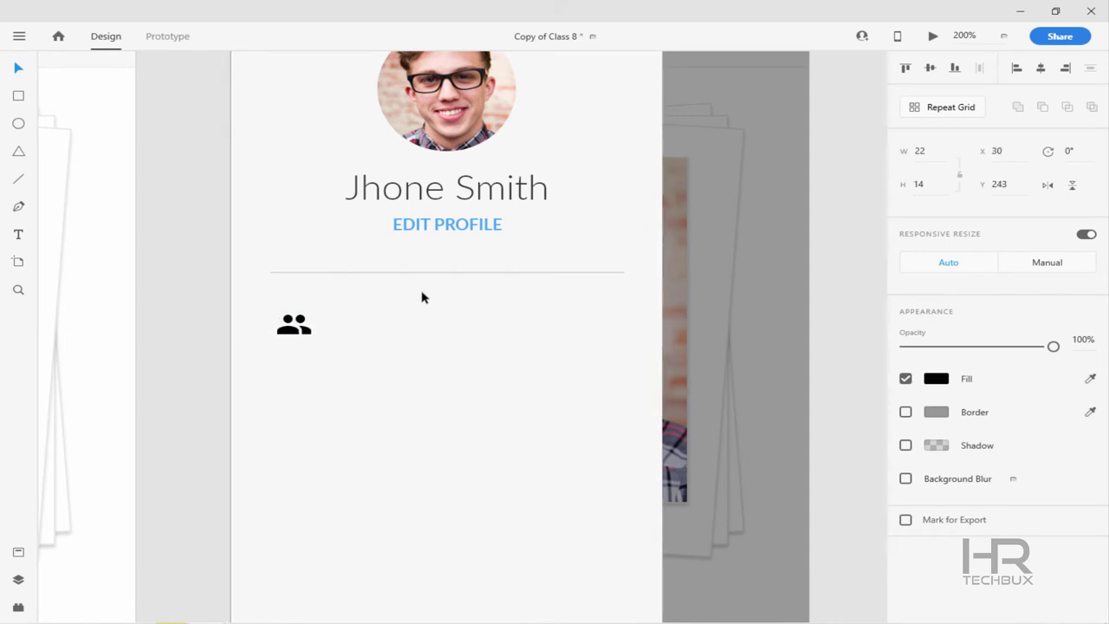
Add a Browse label in Lato Light size 20, coloured #383838, to the right of the people icon
scroll(338, 272, "down", 2)
key("t")
left_click(330, 252)
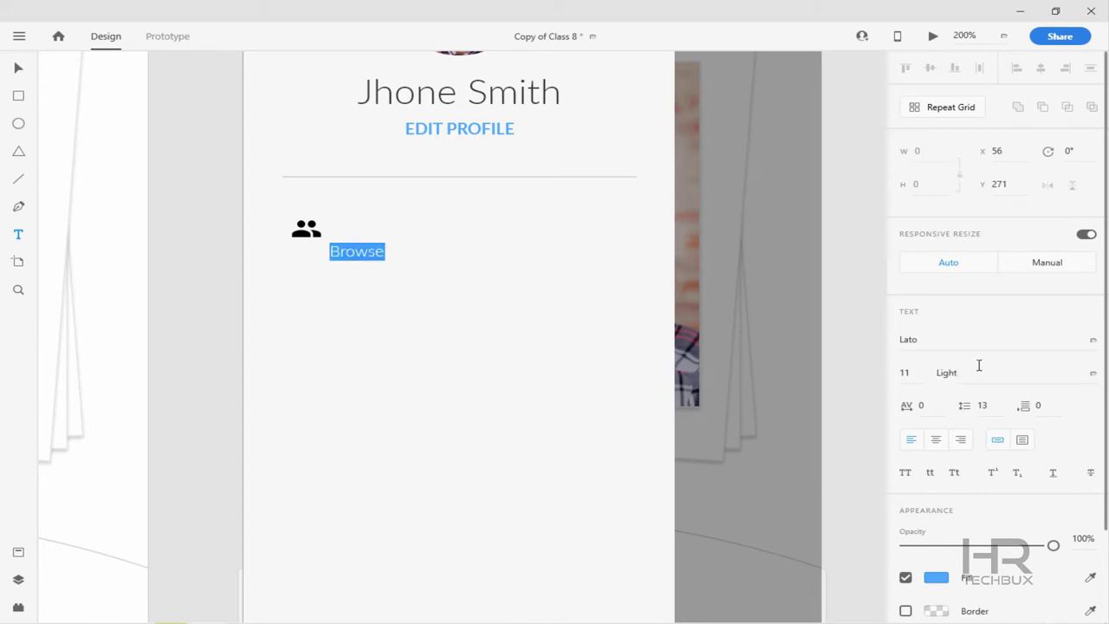
type("20")
key("Return")
key("Escape")
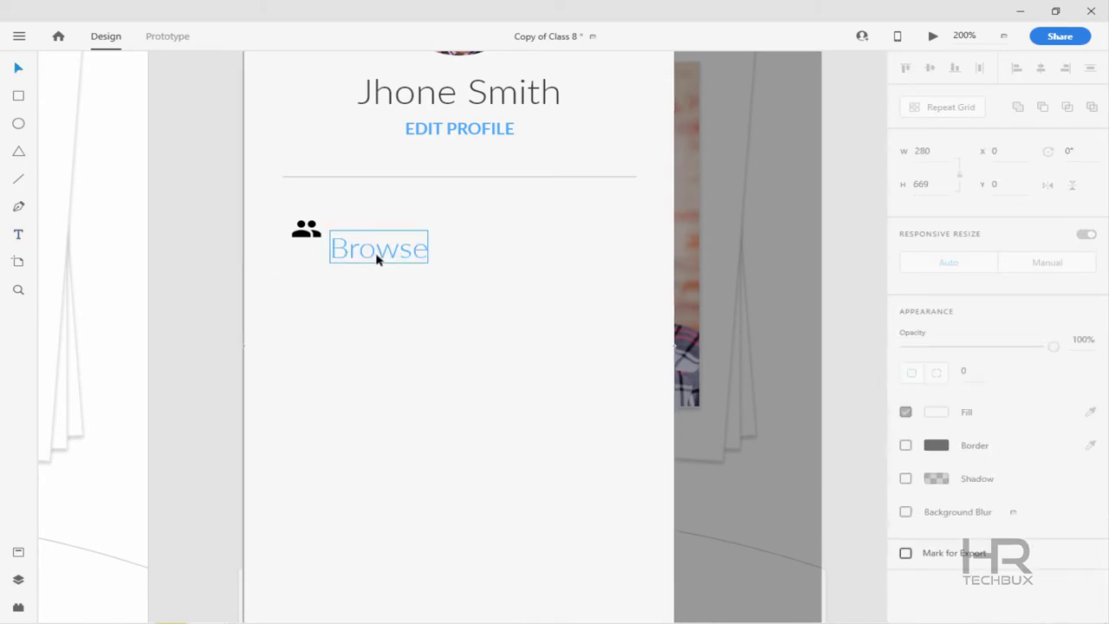
left_click_drag(376, 258, 388, 239)
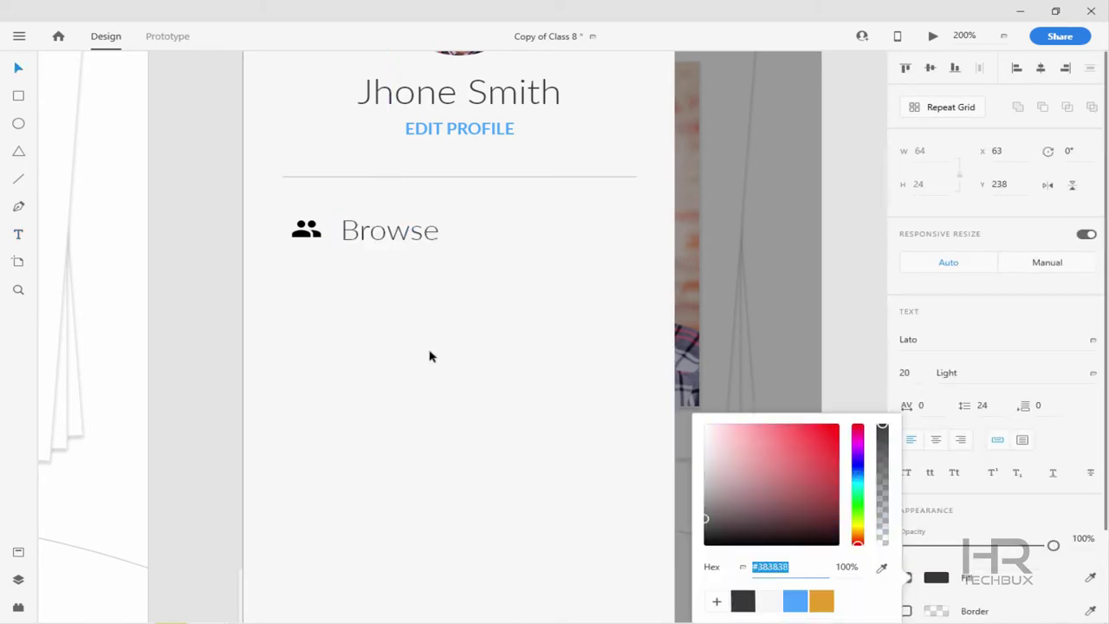
Align the people icon and the Browse label on their vertical middles and group them
left_click(311, 229, "shift")
left_click(929, 71)
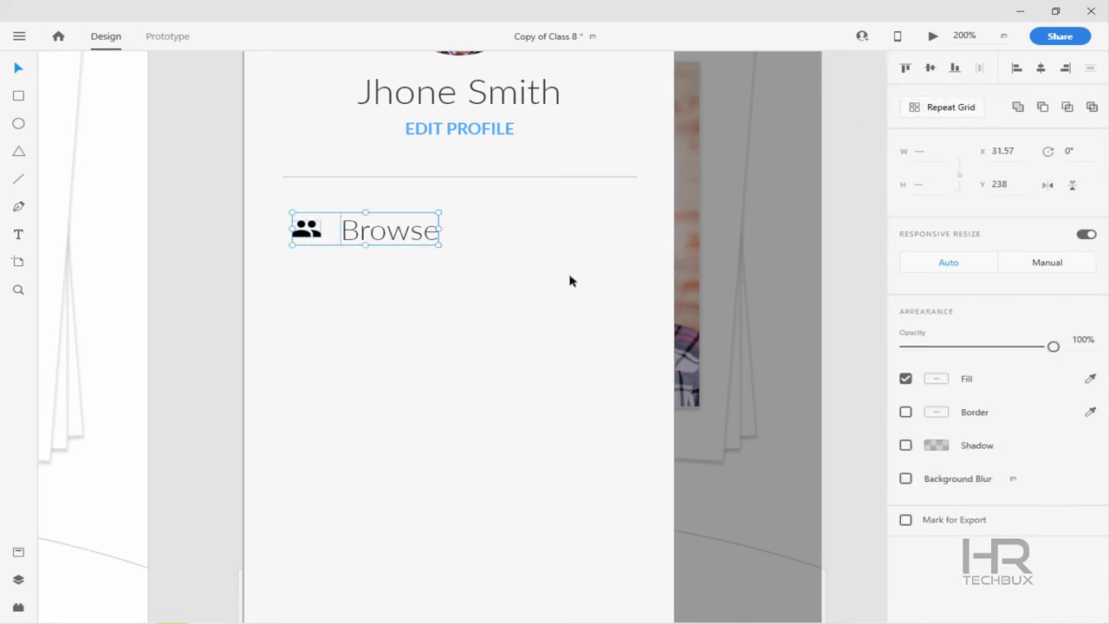
key("ctrl+g")
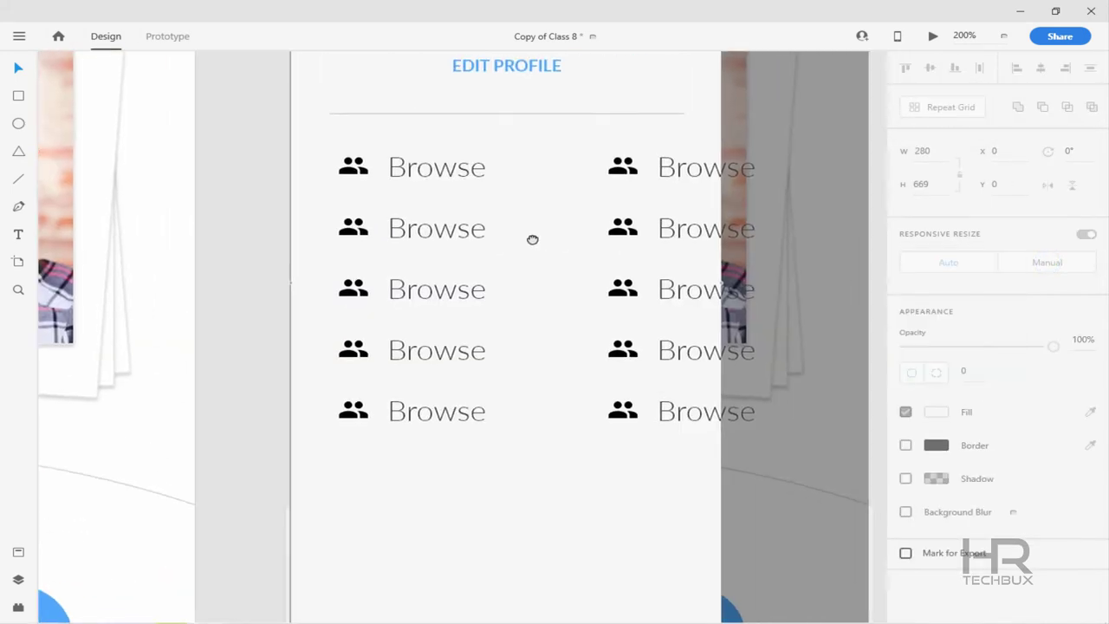
Arrange the Browse item as a repeat grid of one column and five rows, with gaps of about 34 px
left_click_drag(745, 292, 583, 289)
scroll(520, 294, "down", 2)
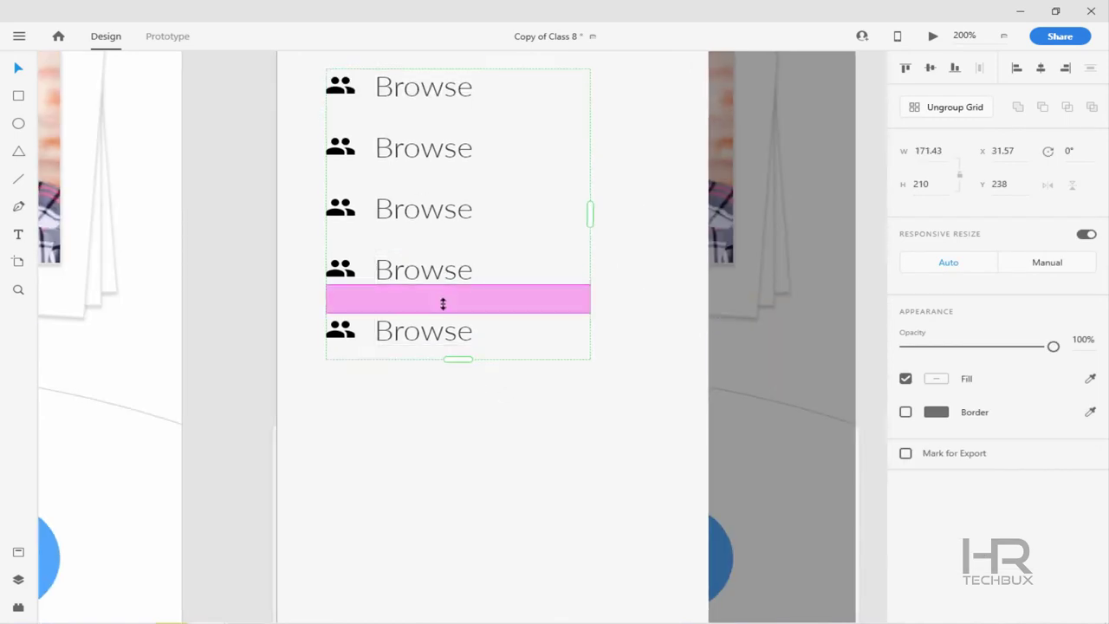
left_click_drag(442, 302, 437, 368)
Rename the second and third menu rows to Messages and My Matches
left_click(420, 93)
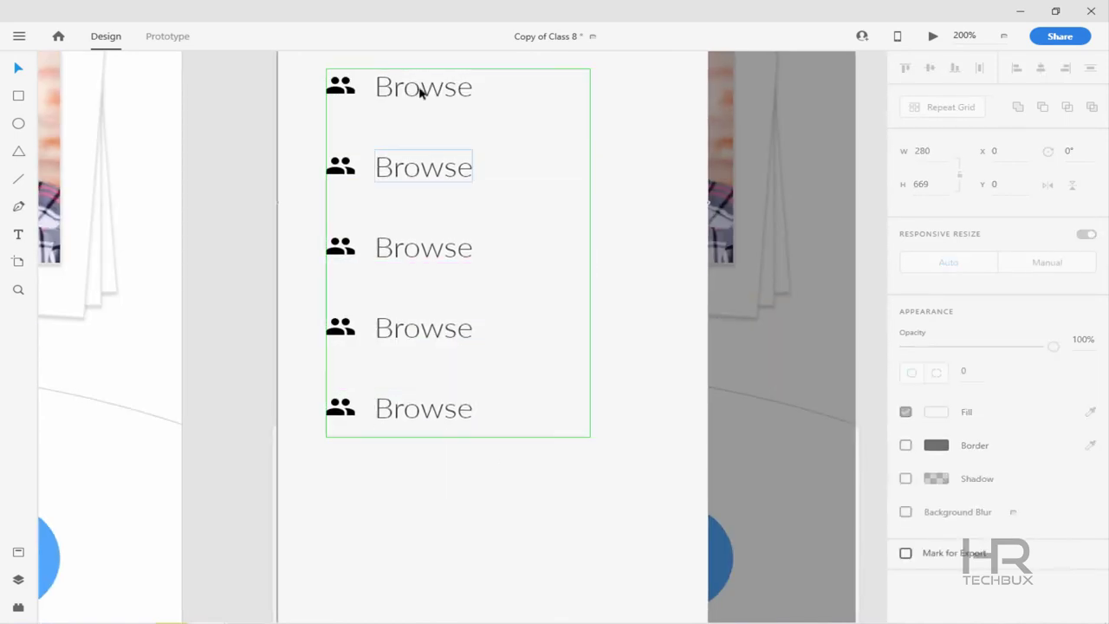
double_click(425, 169)
type("Me")
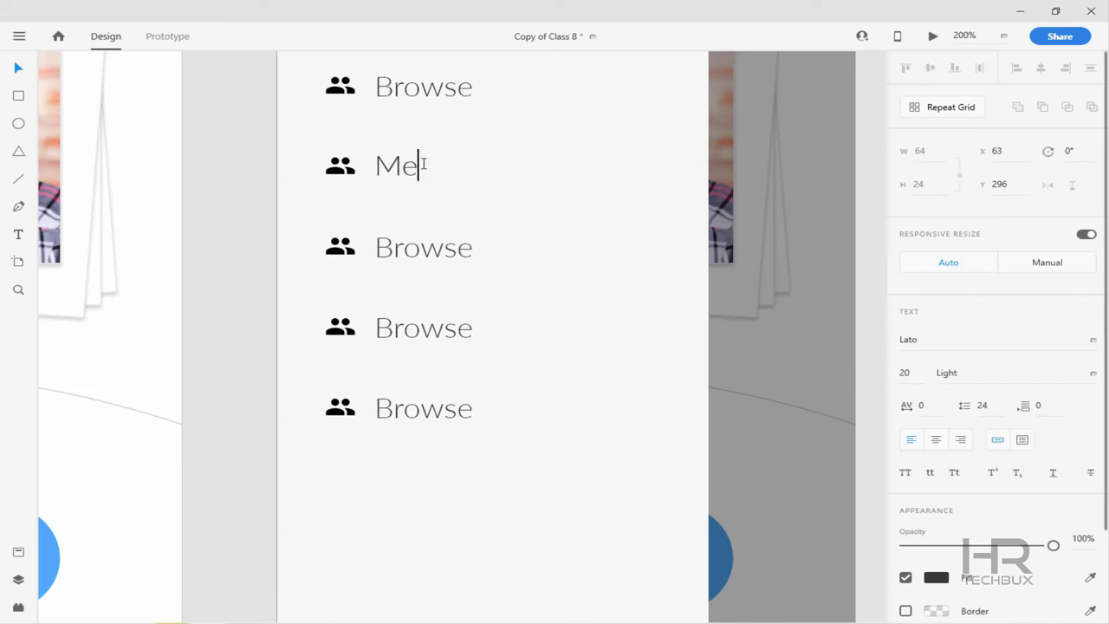
type("ssages")
key("Escape")
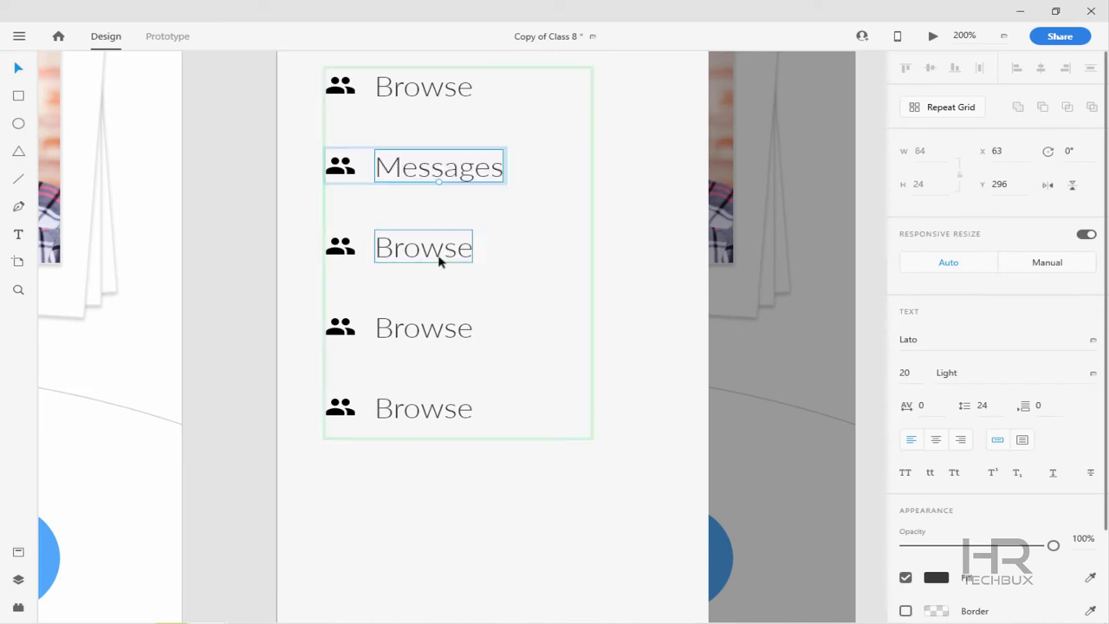
double_click(437, 250)
type("My Matches")
key("Escape")
Rename the fourth and fifth menu rows to Favourites and Settings
double_click(450, 327)
type("Fa")
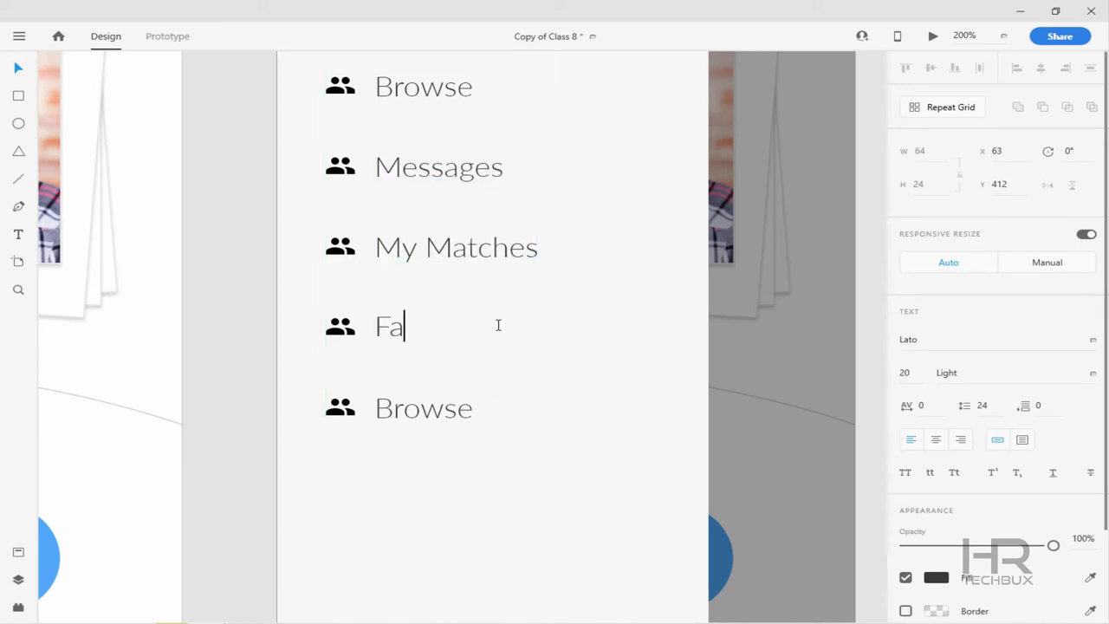
type("vourites")
key("Escape")
double_click(447, 411)
type("S")
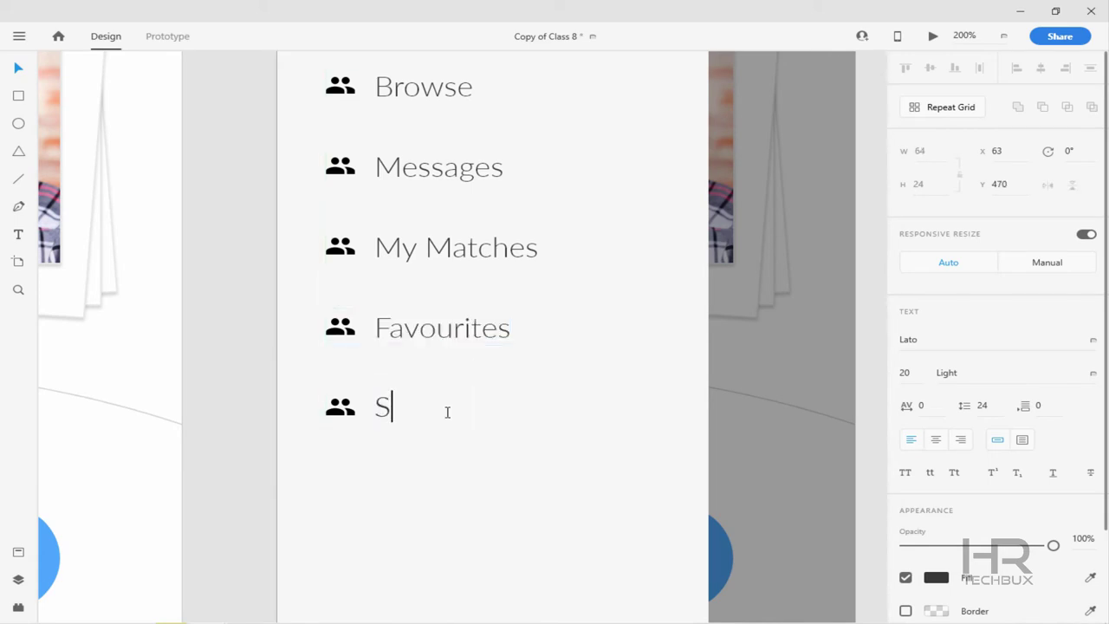
type("ettings")
key("Escape")
Replace the people icon beside Messages with the header's chat bubble icon, scaled to about 21.5 by 16.75 px
key("ctrl+0")
key("ctrl+1")
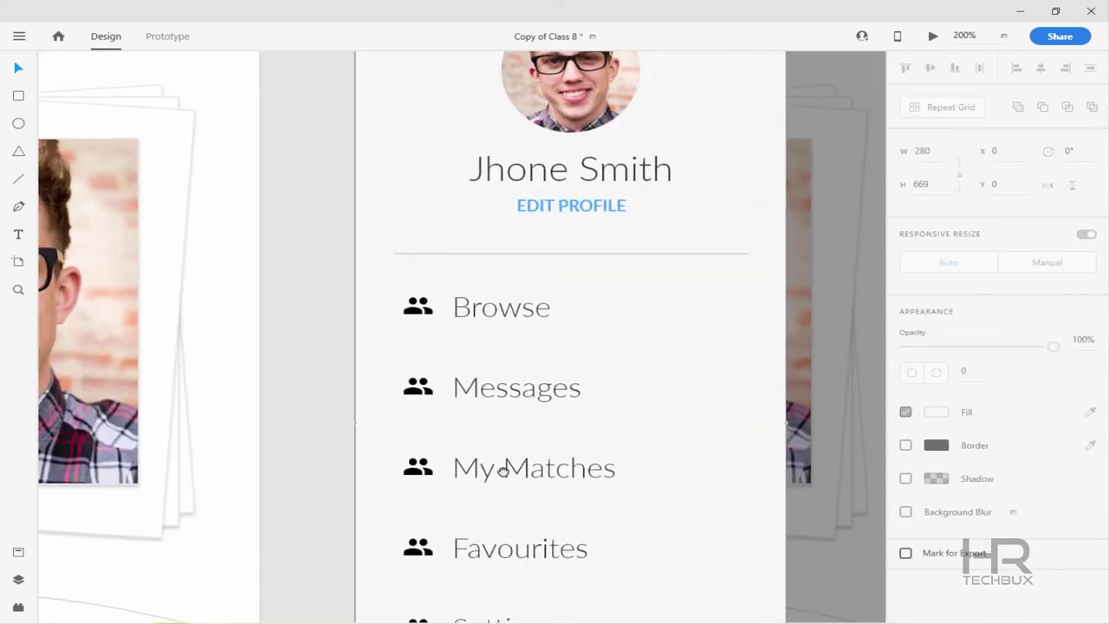
key("ctrl+0")
key("ctrl+2")
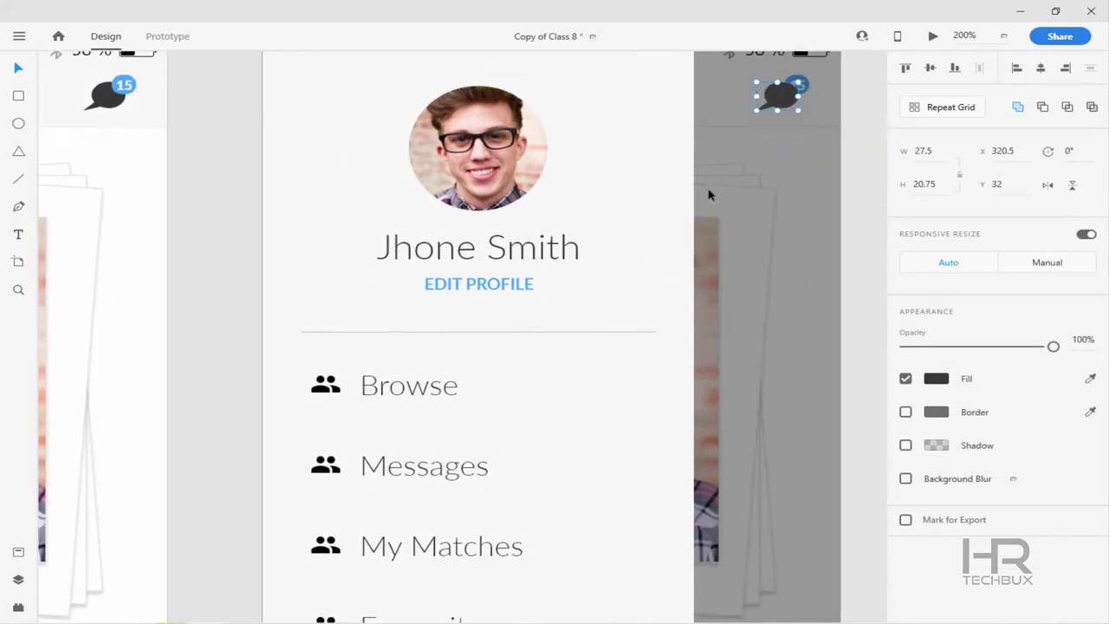
double_click(322, 468)
key("Escape")
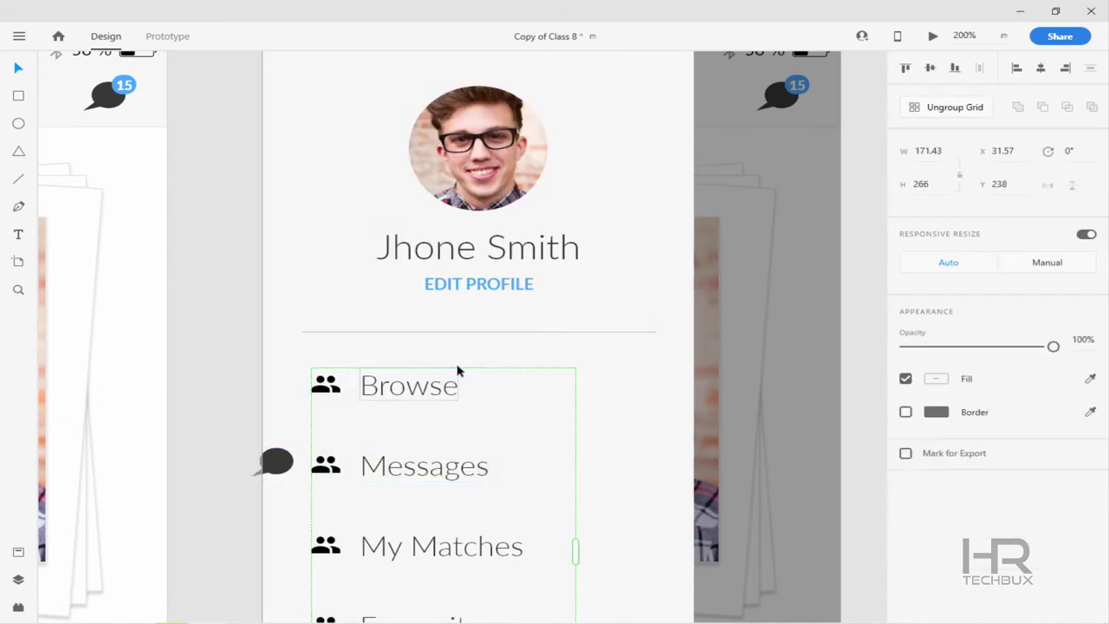
scroll(520, 415, "down", 3)
mouse_move(333, 270)
left_mouse_down()
mouse_move(353, 265)
mouse_move(338, 264)
left_mouse_up()
scroll(342, 249, "down", 3)
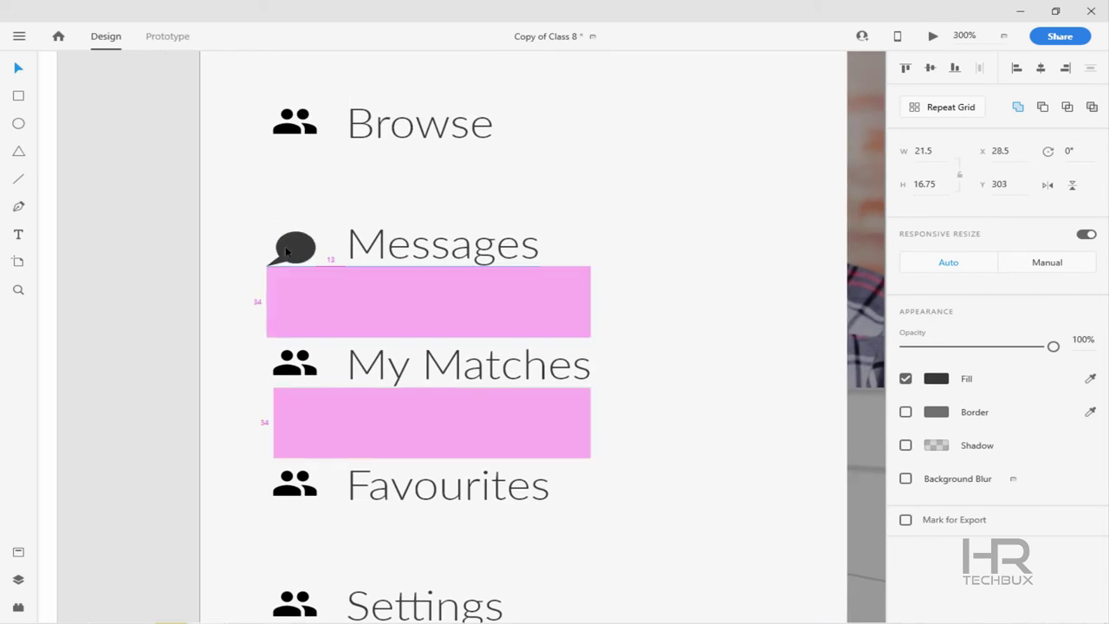
Copy the heart from the Browse screen's blue like button into the sidebar menu with a dark grey fill
key("ctrl+1")
left_click(248, 477)
key("ctrl+c")
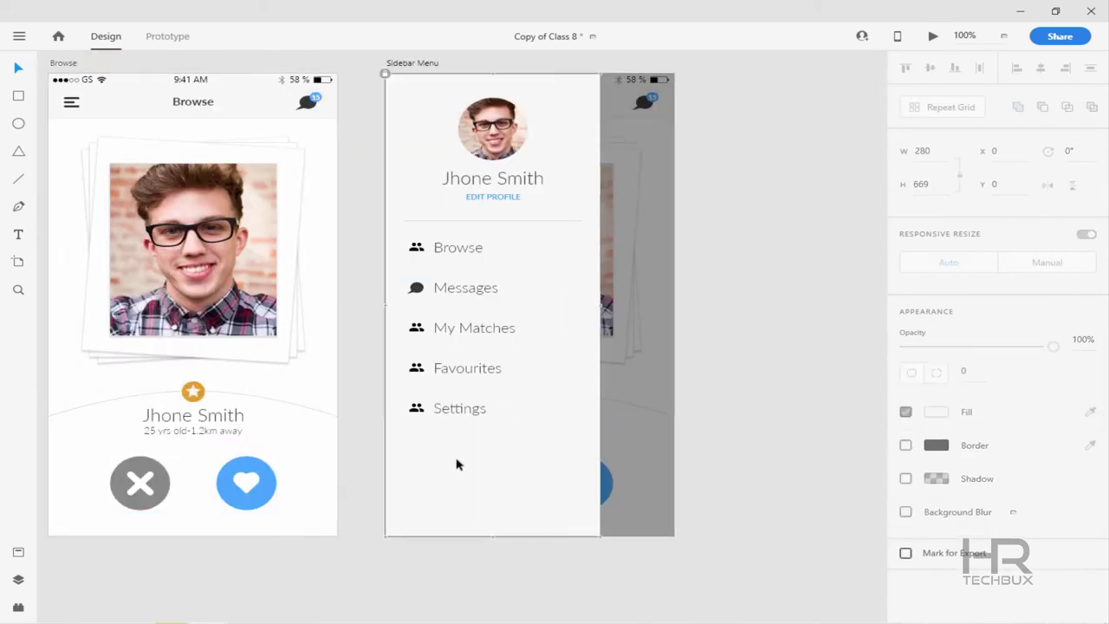
left_click(456, 460)
key("ctrl+v")
left_click(410, 286)
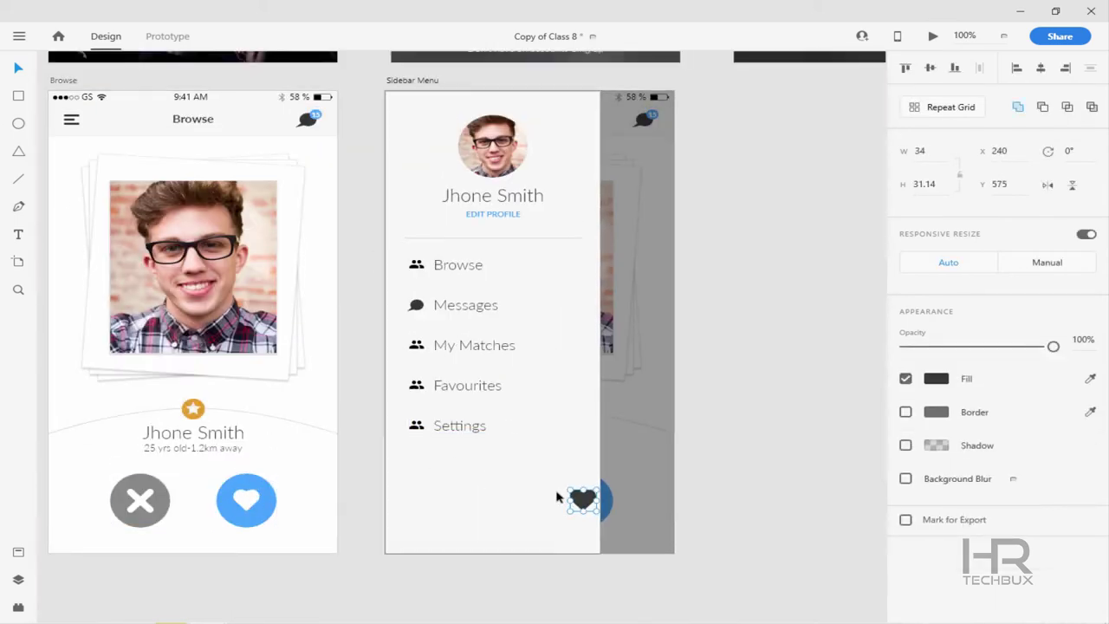
Replace the people icon beside My Matches with the heart, scaled down to the menu icon size
scroll(319, 369, "up", 4)
key("Delete")
left_click_drag(175, 364, 346, 342)
scroll(346, 341, "down", 3)
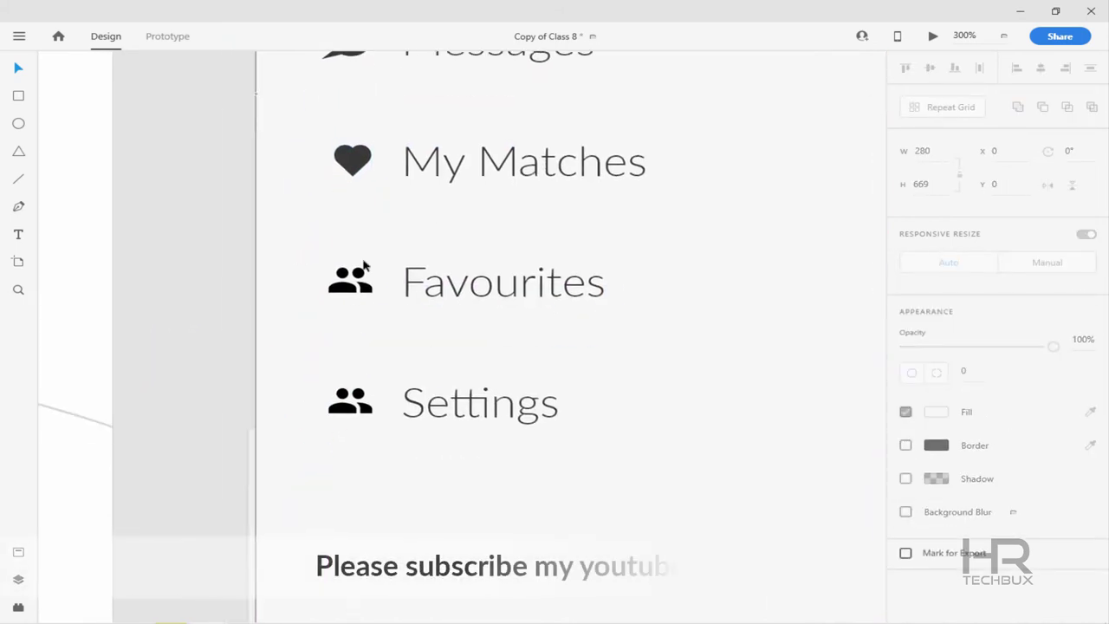
Paste the star from the Browse screen's orange badge into the sidebar menu
scroll(354, 330, "down", 4)
key("ctrl+plus")
key("ctrl+plus")
key("ctrl+plus")
key("ctrl+v")
key("i")
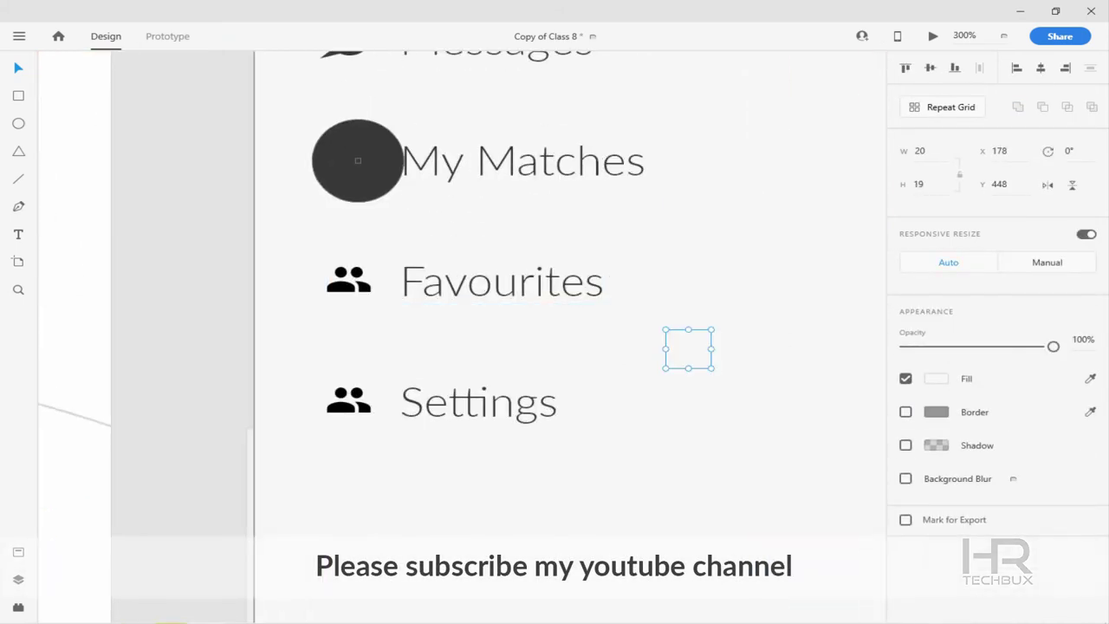
Replace the people icon beside Favourites with the star, filled dark grey and scaled to about 13.6 by 12.92 px
left_click(358, 161)
left_click(349, 282)
key("Delete")
left_click_drag(688, 350, 354, 280)
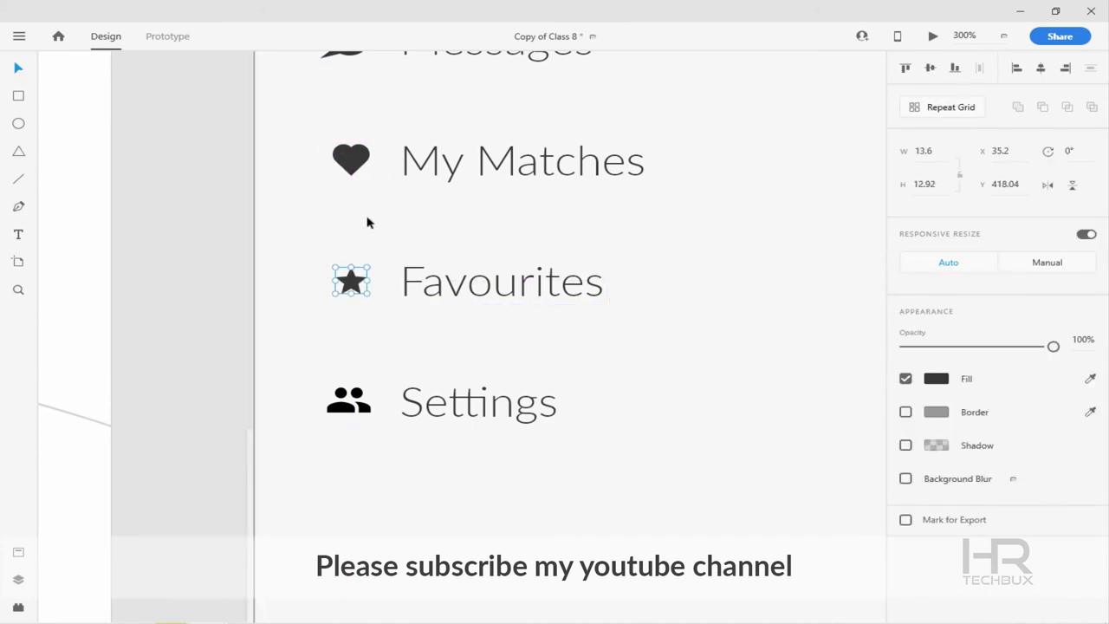
key("ctrl+minus")
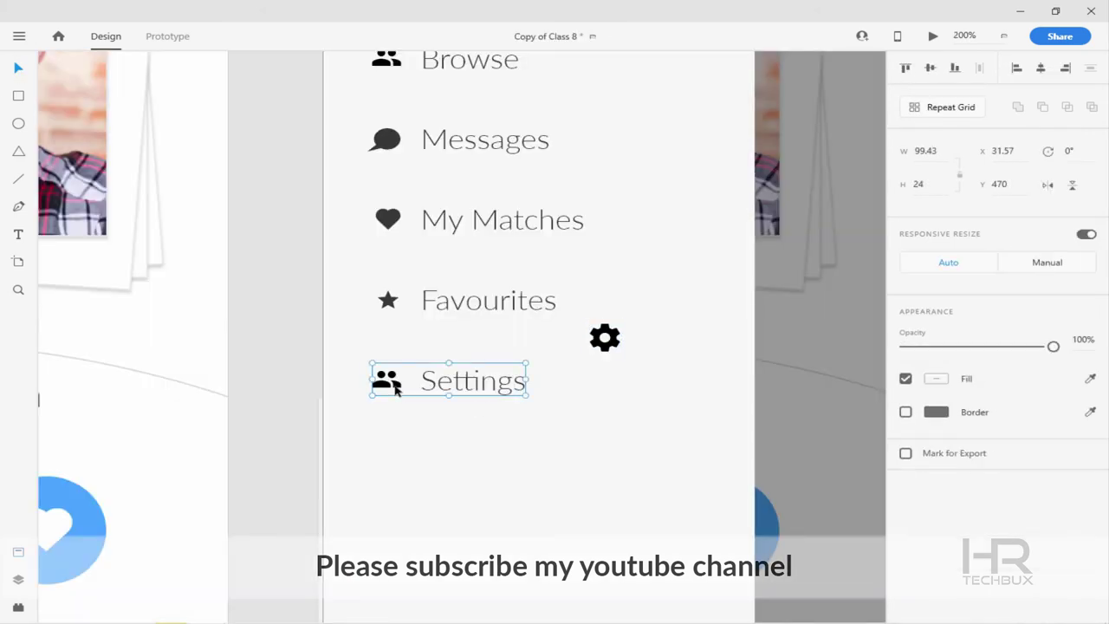
Replace the people icon beside Settings with the gear, filled dark grey and scaled to about 11.67 by 12 px
key("Delete")
left_click_drag(603, 337, 360, 411)
key("ctrl+plus")
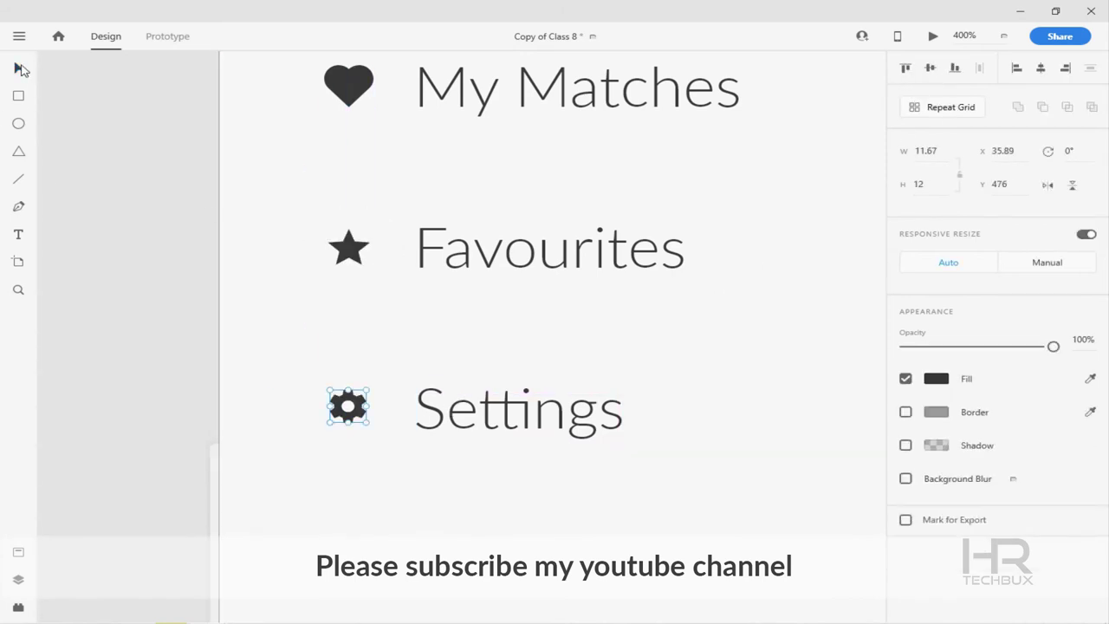
Enlarge the star icon beside Favourites slightly
left_click(346, 251)
left_click(550, 249)
left_click(476, 136)
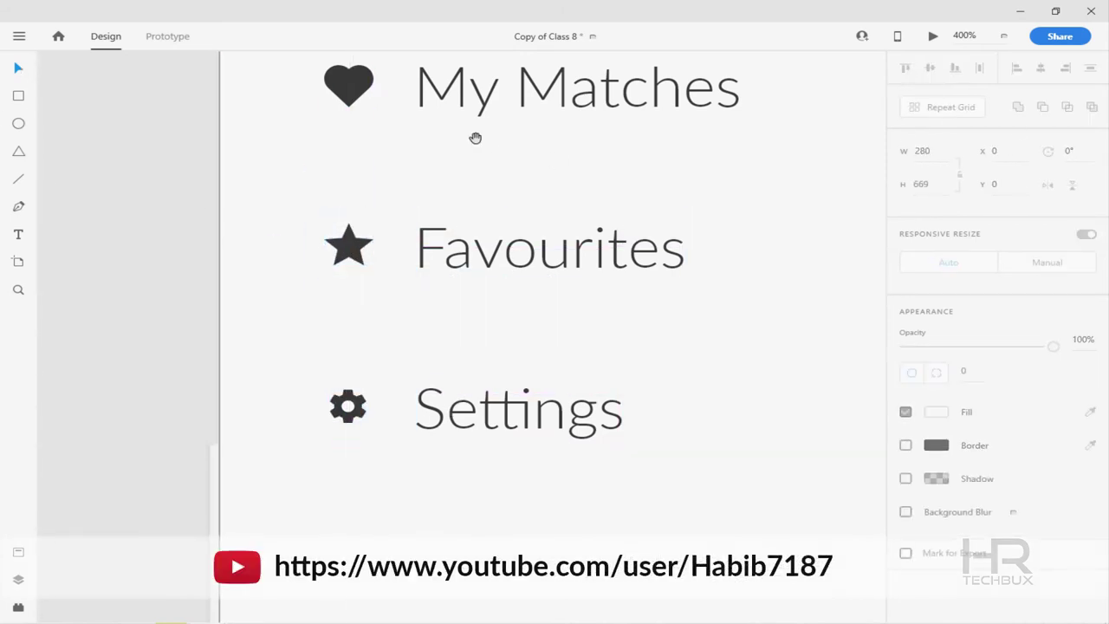
Ungroup the Browse menu item so its people icon is separate from its label
scroll(476, 136, "up", 2)
left_click(581, 86)
scroll(733, 131, "up", 2)
key("Tab")
scroll(733, 130, "up", 1)
key("Tab")
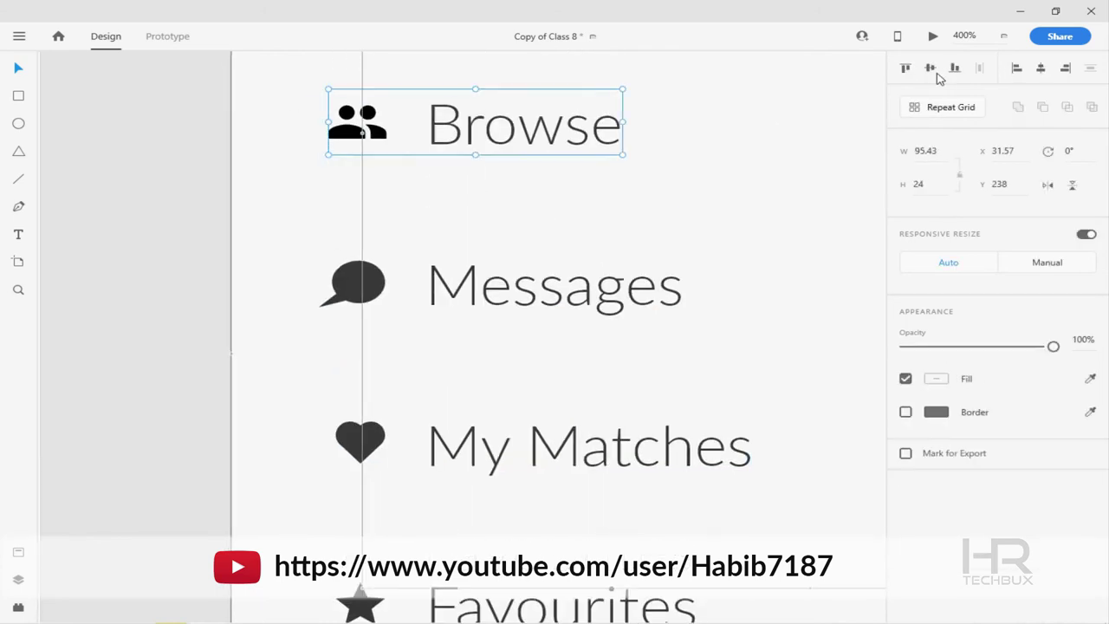
right_click(445, 129)
left_click(494, 252)
Align the five menu icons on their horizontal centres
scroll(594, 186, "down", 3)
left_click_drag(312, 56, 401, 532)
left_click(1040, 71)
left_click(840, 150)
key("ctrl+minus")
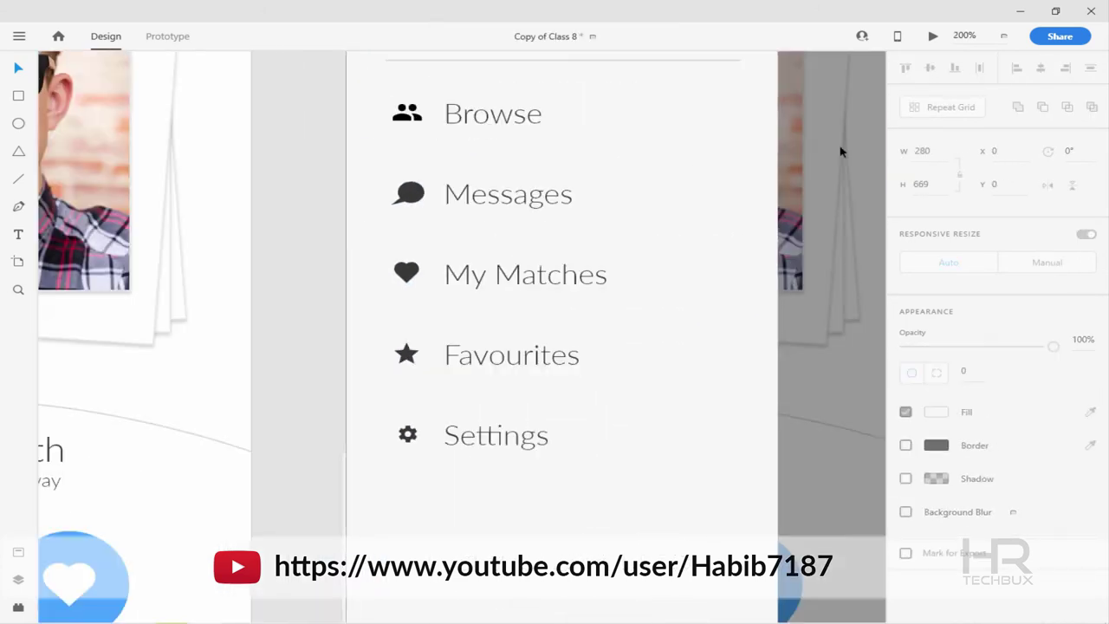
Move the five menu items with their icons down to widen the gap below the divider
left_click(440, 176)
key("shift+Down")
key("ctrl+minus")
key("ctrl+plus")
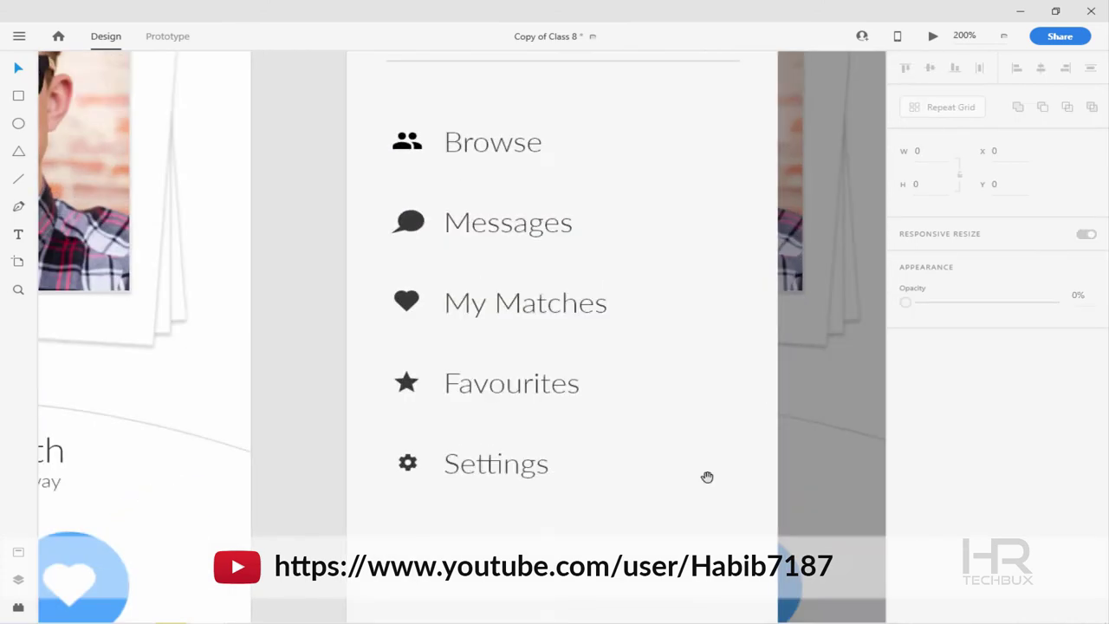
Lighten the fill of the five menu icons to a medium grey
scroll(706, 476, "down", 3)
key("ctrl+minus")
left_click(502, 188)
left_click(433, 250)
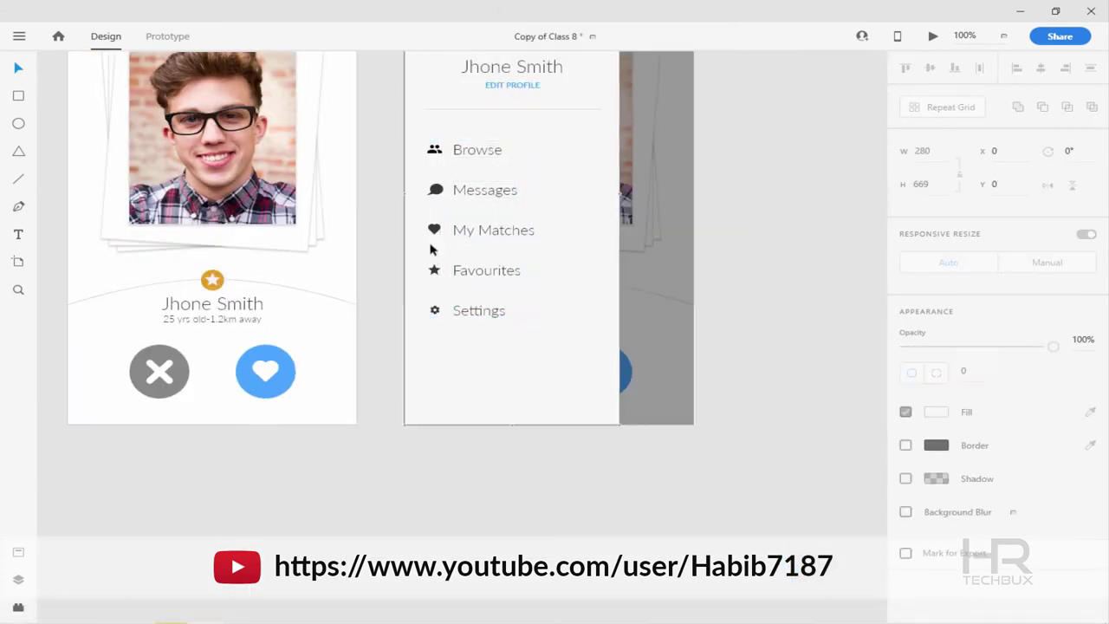
key("ctrl+plus")
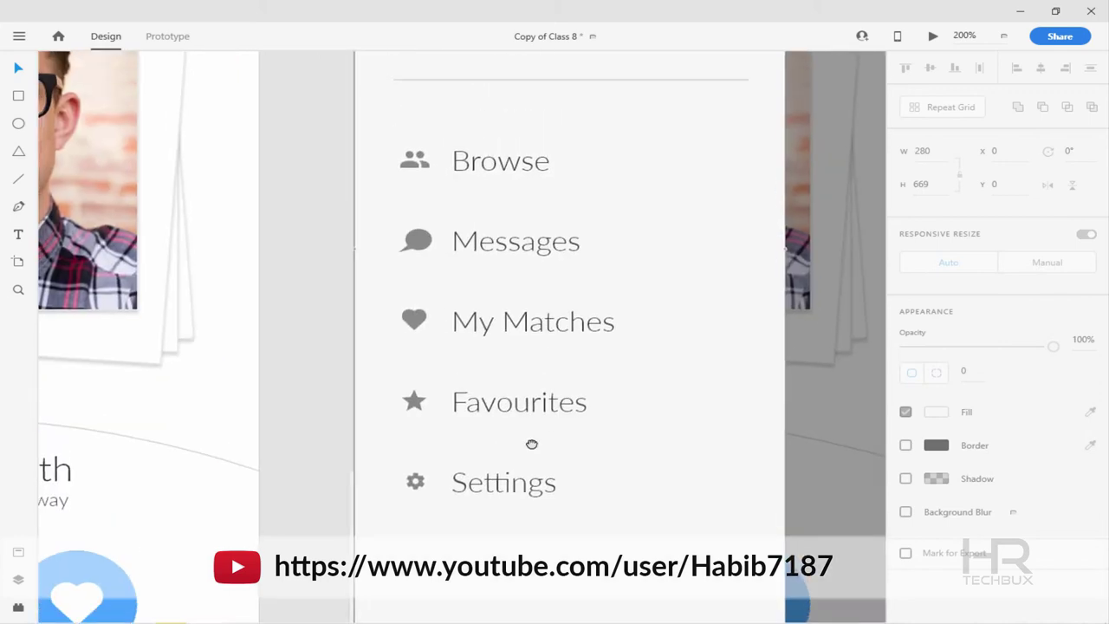
Draw a rectangle about 280 by 74 px across the full width of the sidebar's bottom edge
left_click_drag(531, 443, 497, 154)
left_click(19, 96)
mouse_move(321, 420)
left_mouse_down()
mouse_move(668, 396)
mouse_move(754, 323)
left_mouse_up()
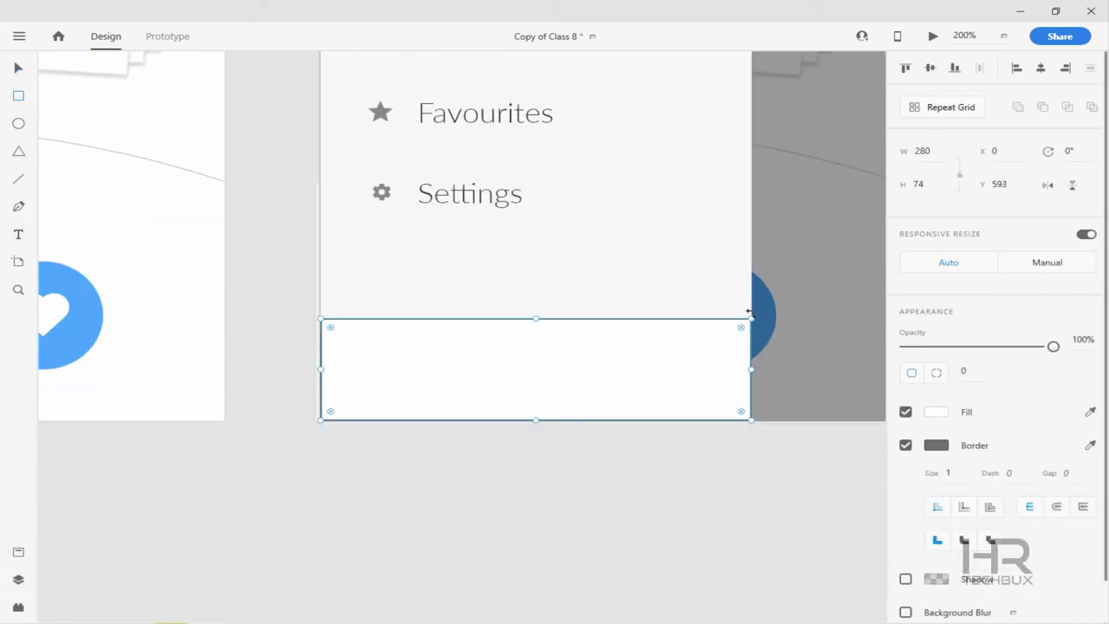
Set the bottom rectangle to 70 px high with a blue swatch fill and no border
left_click(925, 444)
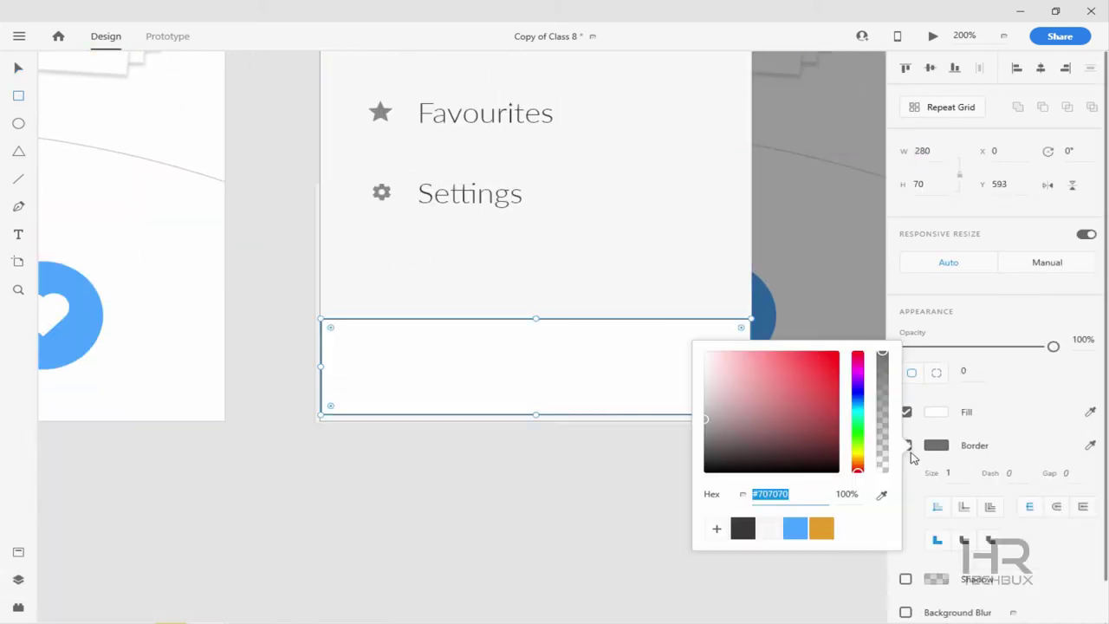
left_click(925, 413)
left_click(905, 444)
left_click(936, 411)
left_click(782, 507)
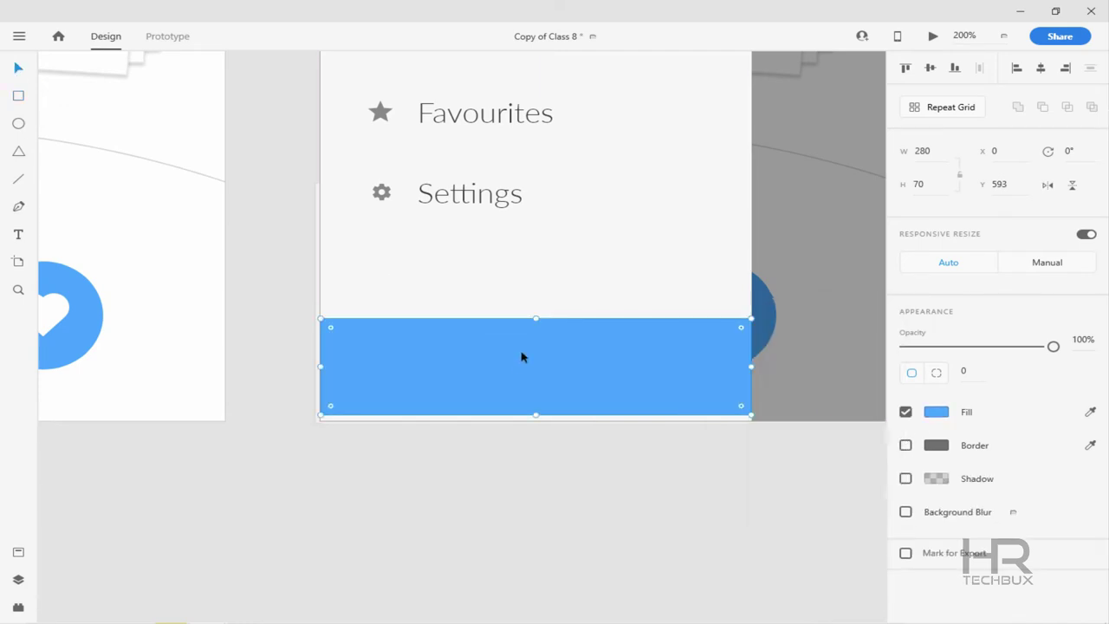
Copy the PEOPLE title from the Home screen
key("Escape")
key("ctrl+minus")
key("ctrl+minus")
key("ctrl+minus")
scroll(346, 303, "up", 5)
left_click(289, 186)
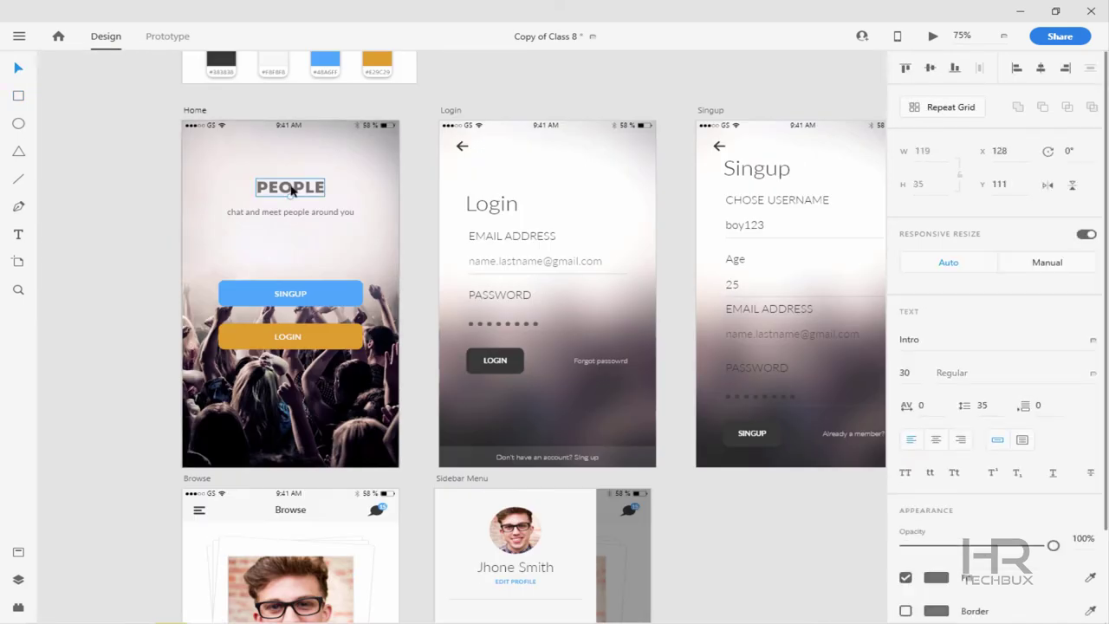
key("ctrl+c")
Paste the PEOPLE title into the sidebar menu and centre it on the blue bar at the sidebar's bottom edge
scroll(618, 488, "down", 4)
key("ctrl+plus")
key("ctrl+plus")
key("ctrl+plus")
key("ctrl+v")
left_click(640, 268, "shift")
key("shift+c")
key("shift+m")
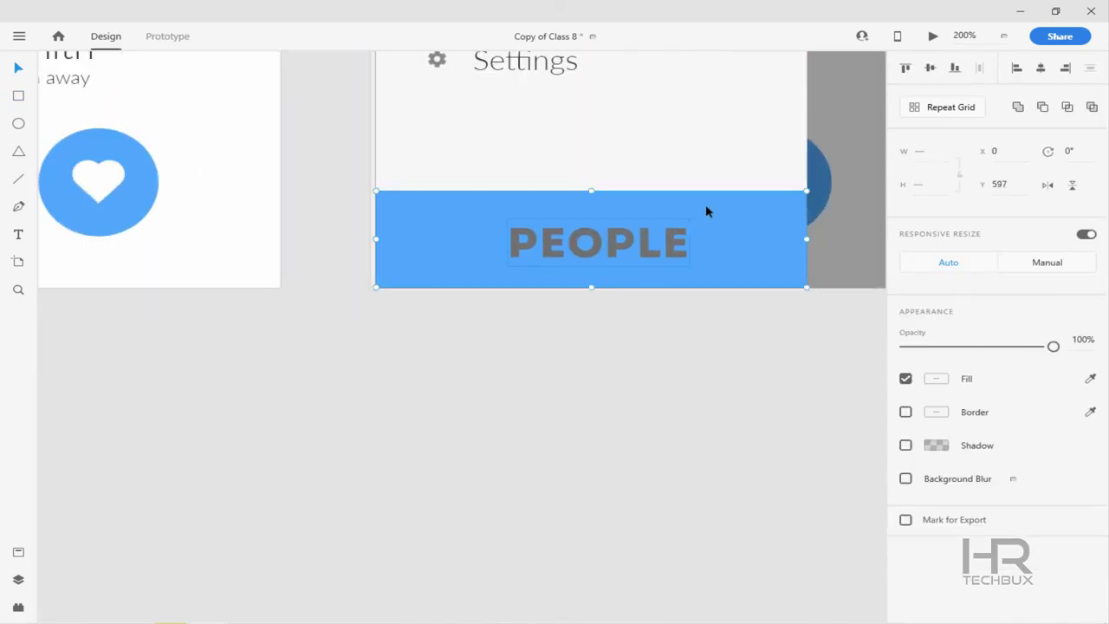
Fill the PEOPLE title on the blue bar with the off-white swatch #F8F8F8
left_click(592, 251)
left_click(936, 575)
left_click(705, 427)
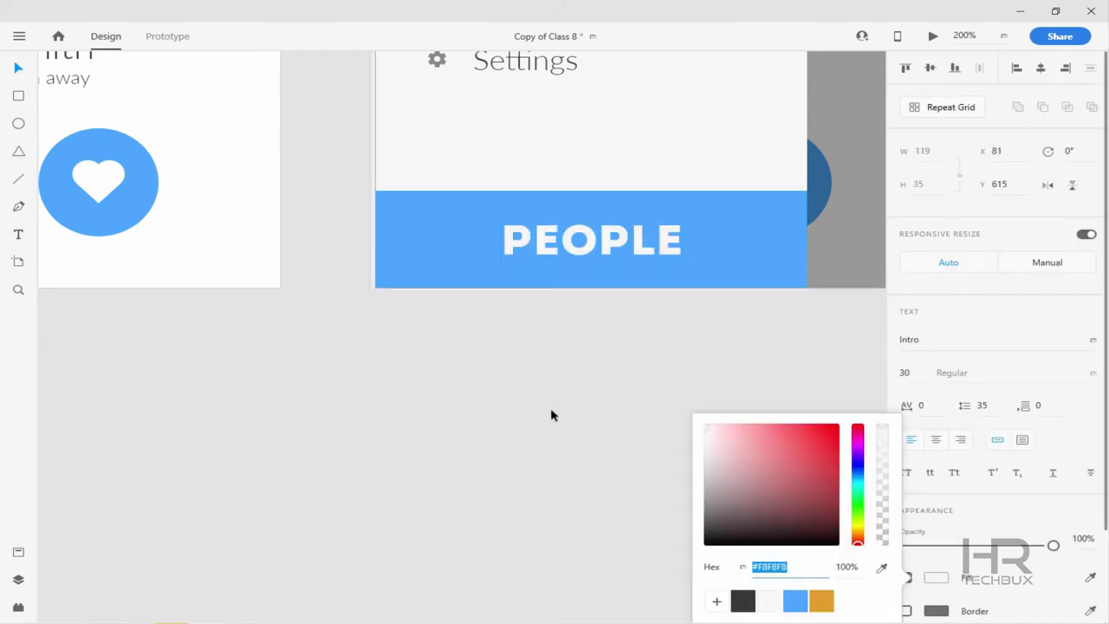
left_click(552, 414)
key("ctrl+minus")
key("ctrl+minus")
key("ctrl+minus")
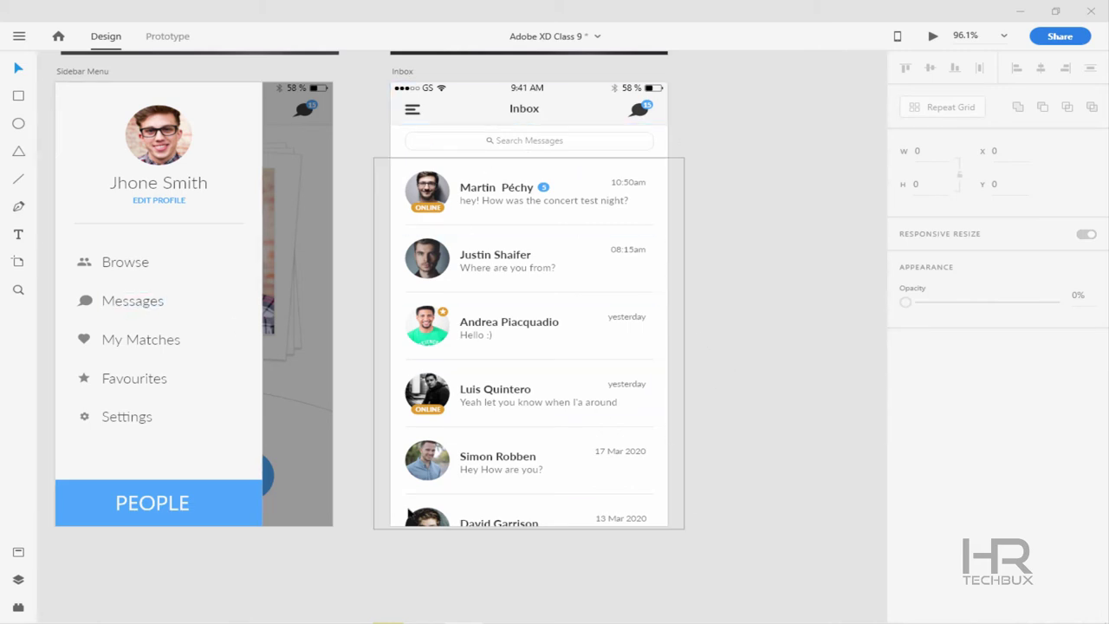
Examine the search field and message list layout of the finished Inbox screen
key("ctrl+plus")
key("ctrl+plus")
left_click(672, 184)
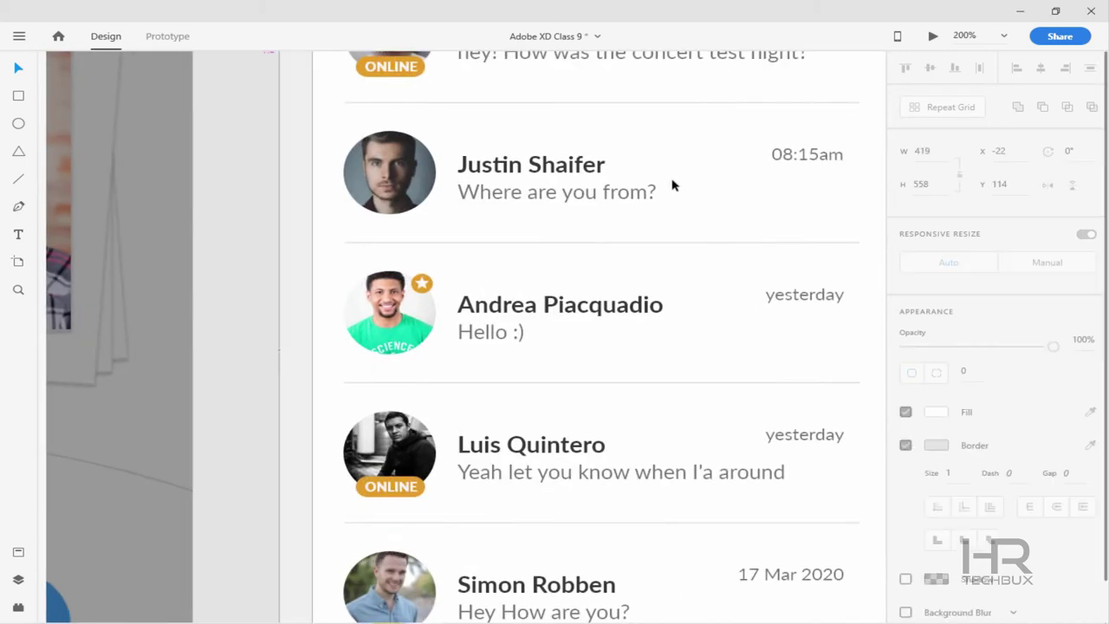
scroll(672, 184, "up", 3)
scroll(672, 185, "right", 3)
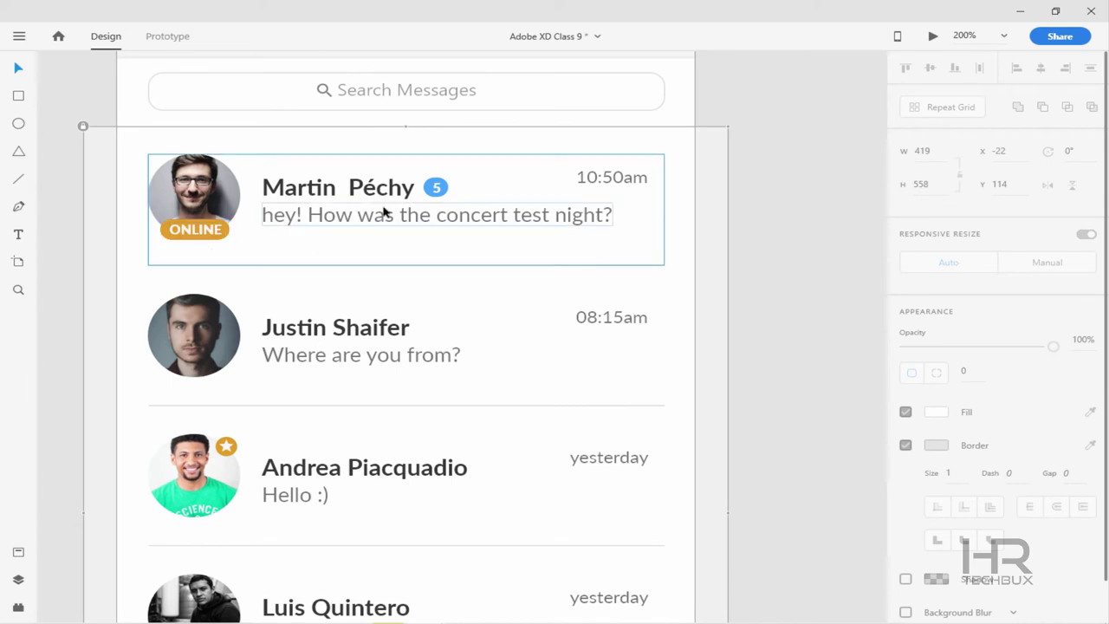
key("ctrl+minus")
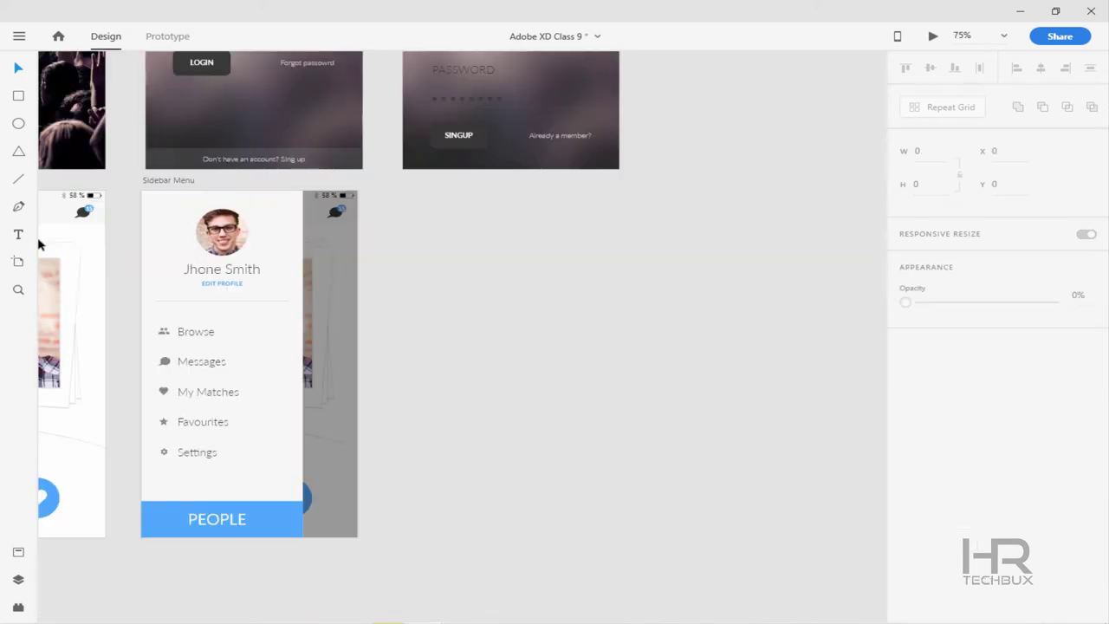
Add an artboard named Inbox beside the Sidebar Menu and paste the Browse screen's header onto it
key("a")
left_click(477, 211)
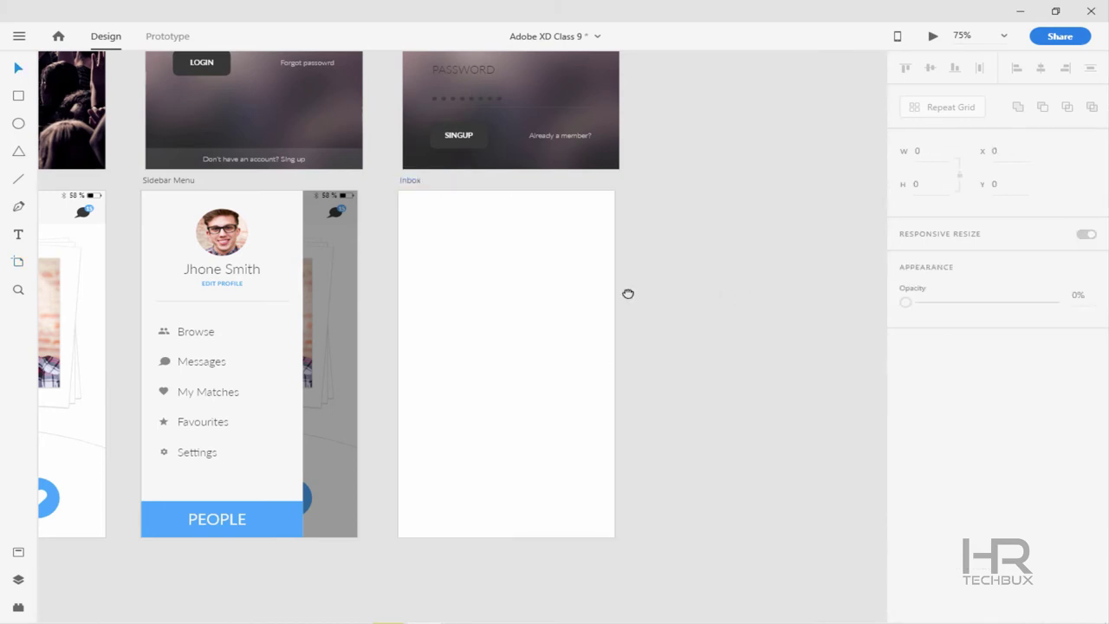
scroll(628, 292, "left", 5)
left_click(273, 204)
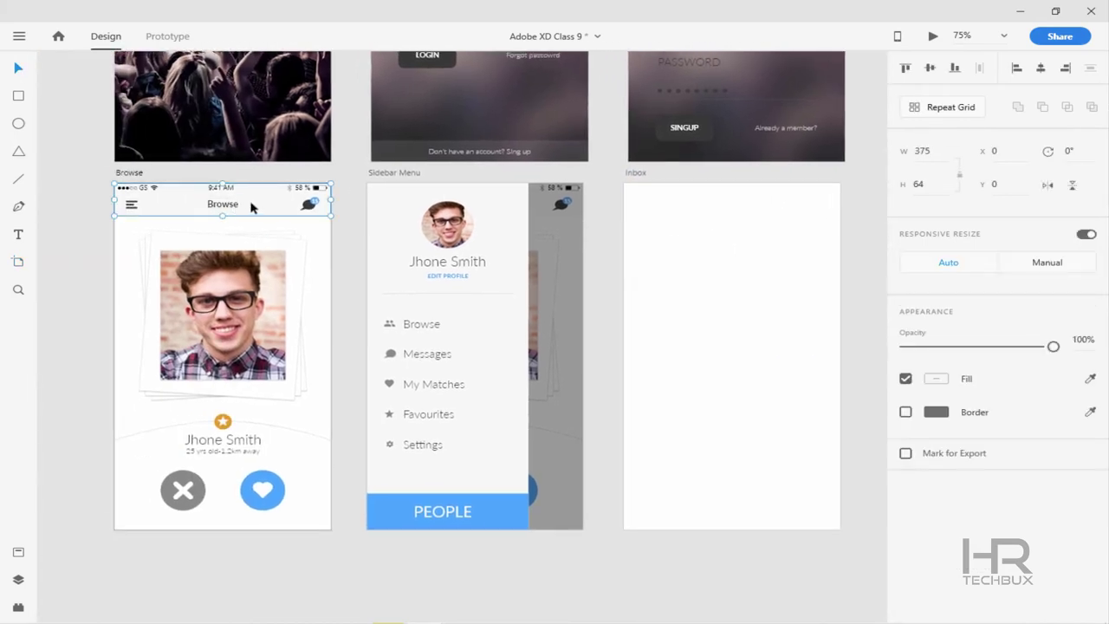
left_click(708, 219)
left_click(248, 211)
left_click(782, 254)
key("ctrl+v")
Change the title in the new artboard's header to Inbox
left_click(668, 175)
scroll(668, 176, "up", 3)
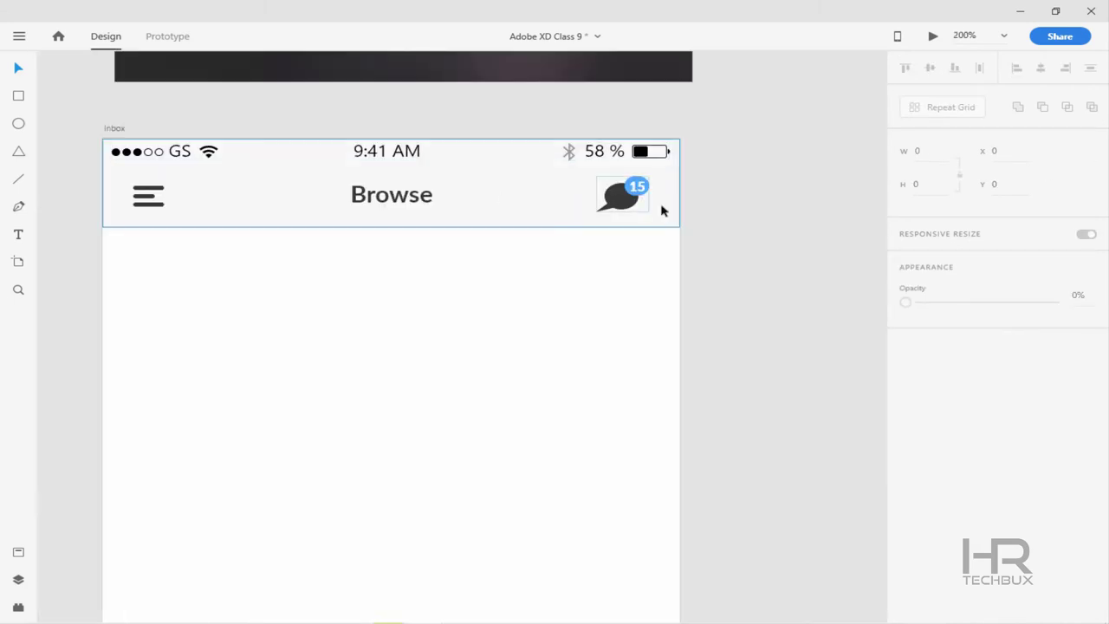
key("ctrl+minus")
double_click(438, 269)
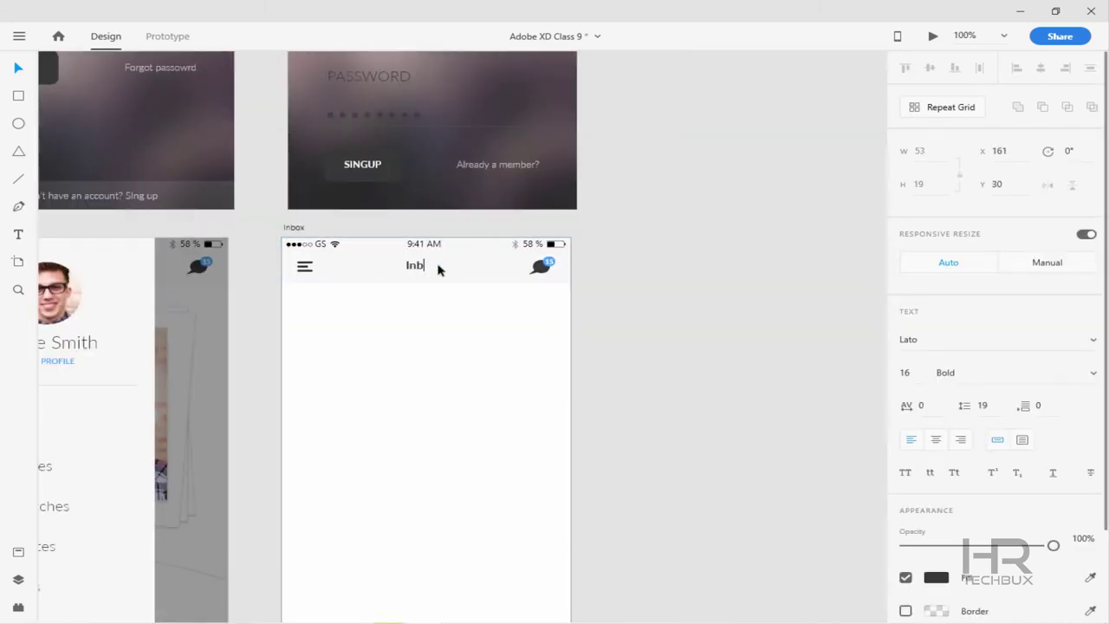
left_click(619, 351)
Draw a rectangle about 426 by 569 px below the Inbox header, extending past both sides of the artboard
scroll(604, 252, "down", 3)
scroll(603, 252, "left", 3)
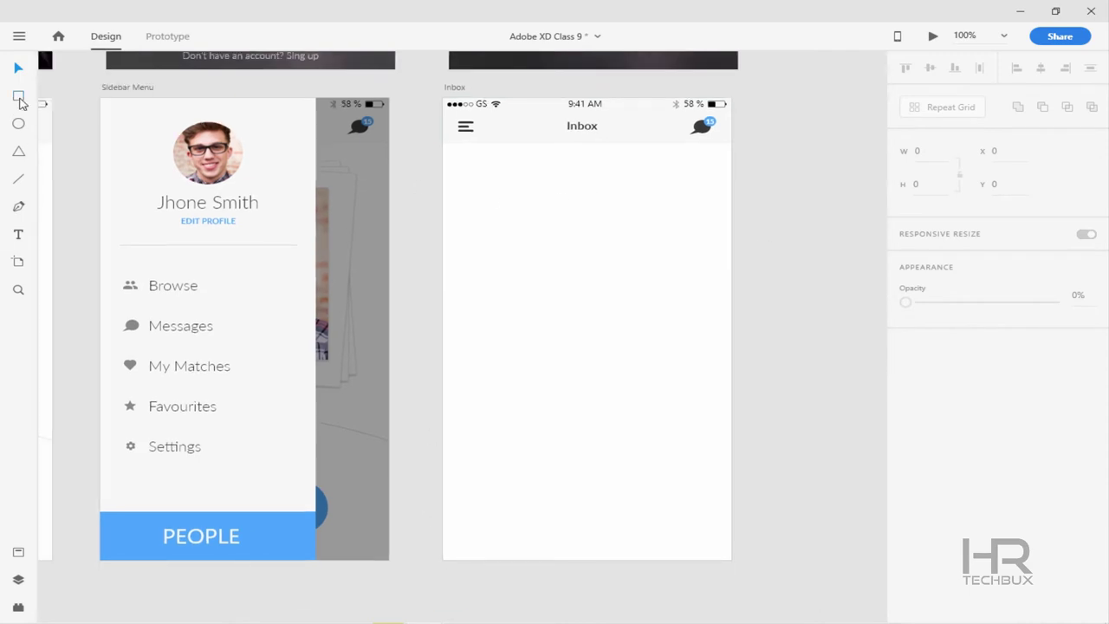
left_click(19, 96)
mouse_move(430, 176)
left_mouse_down()
mouse_move(502, 217)
mouse_move(757, 569)
left_mouse_up()
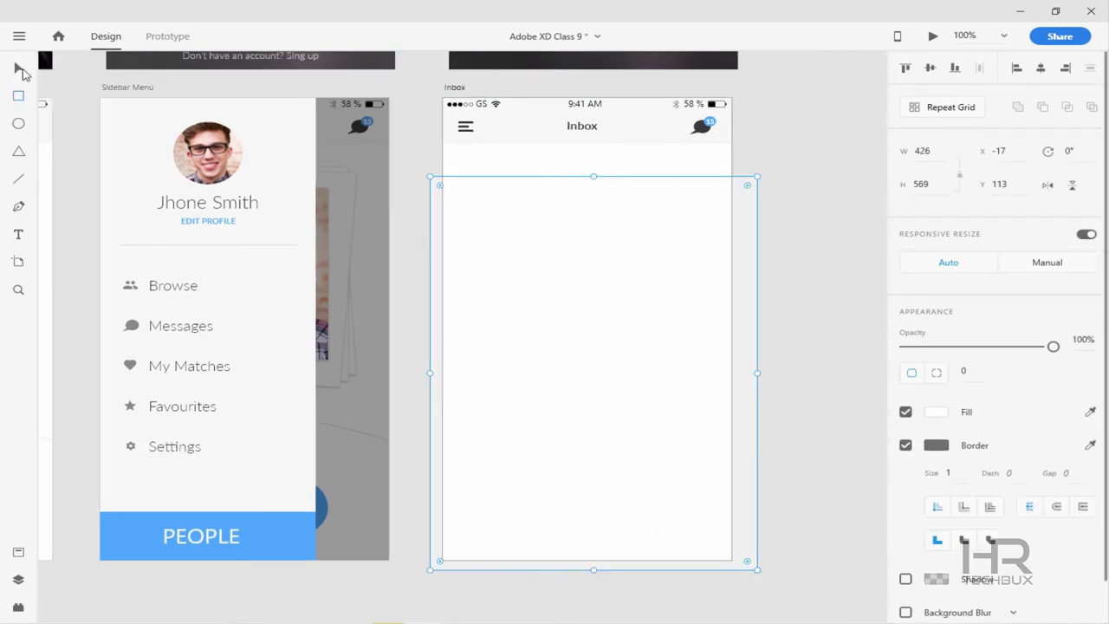
left_click(19, 70)
Snap the large rectangle to the header's lower edge and shift it down from there to Y 114
key("ctrl+plus")
left_click_drag(686, 133, 535, 150)
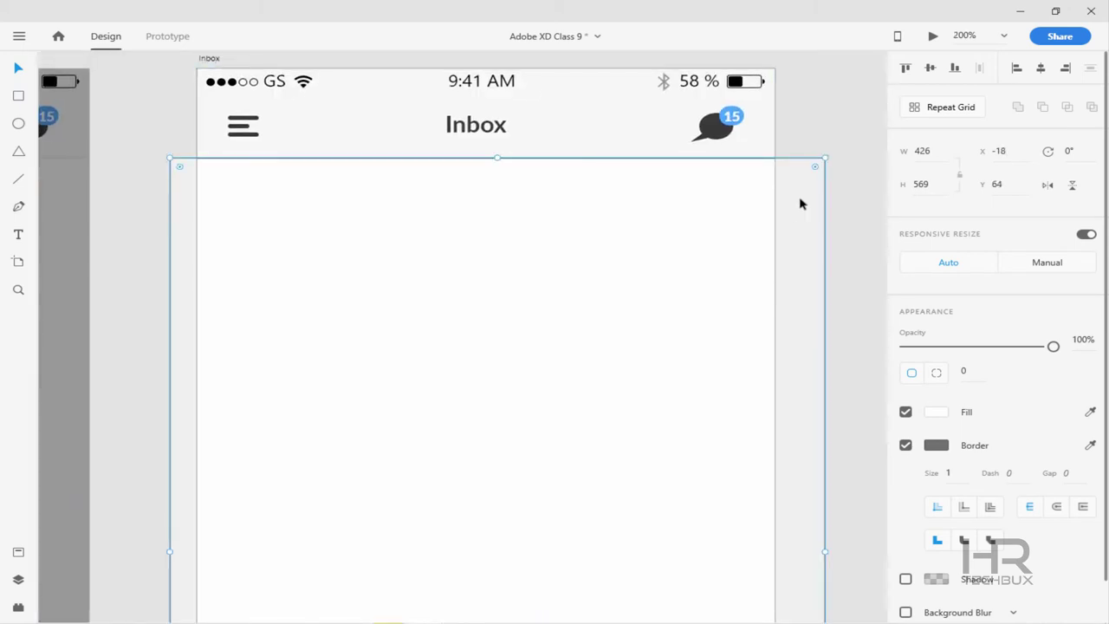
key("shift+Down")
key("shift+Down")
key("shift+Down")
key("shift+Down")
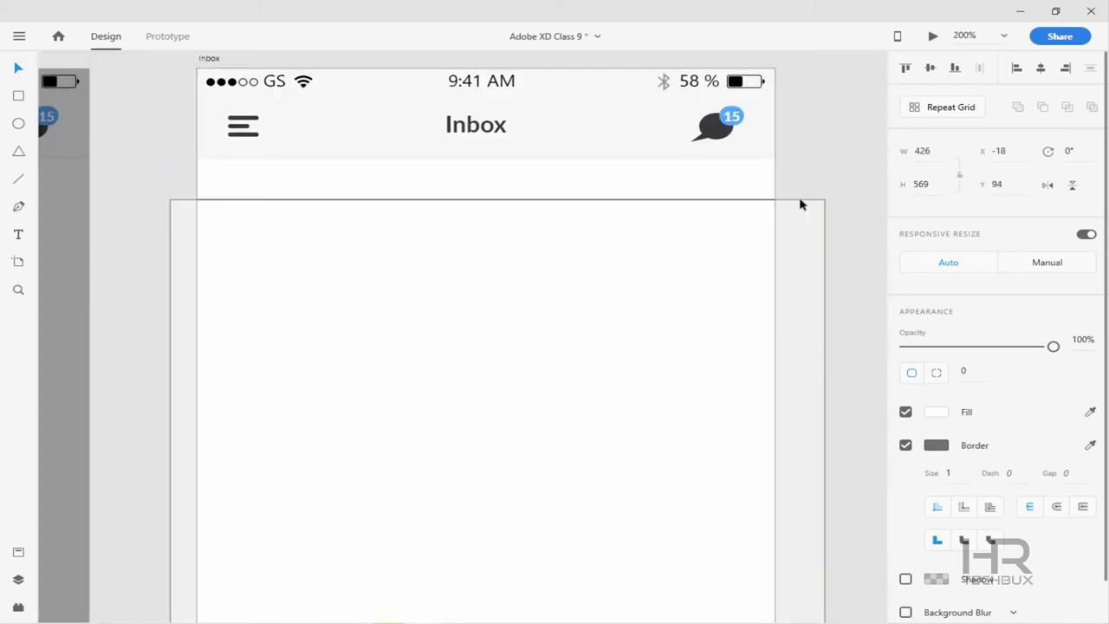
Narrow the large rectangle to about 409 px and change its border to light grey
scroll(766, 537, "down", 3)
left_click_drag(806, 494, 779, 460)
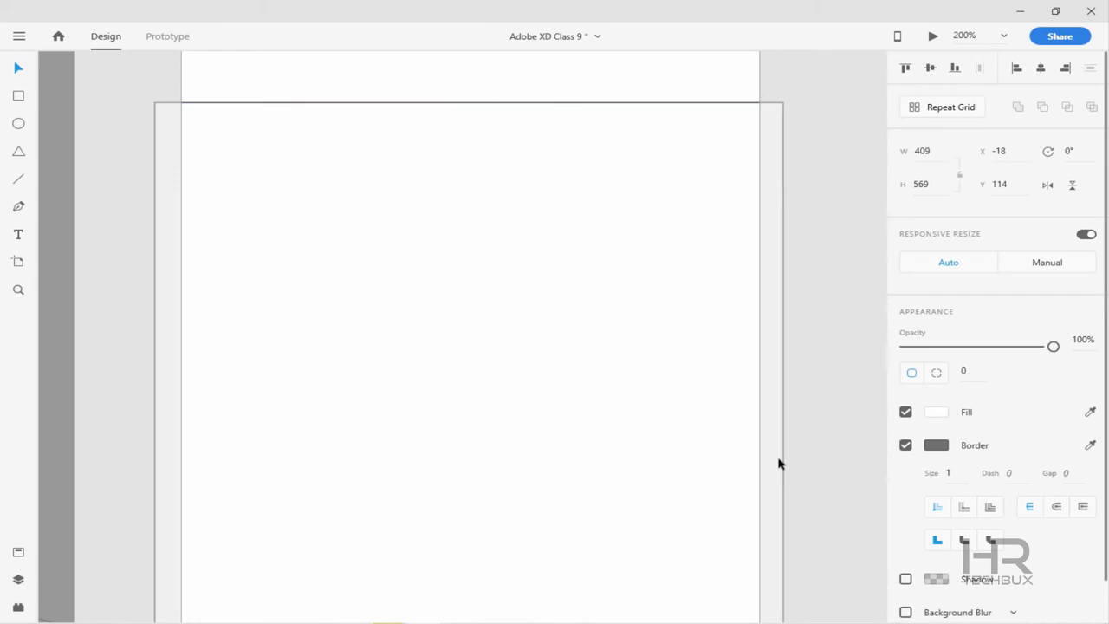
left_click_drag(578, 157, 551, 335)
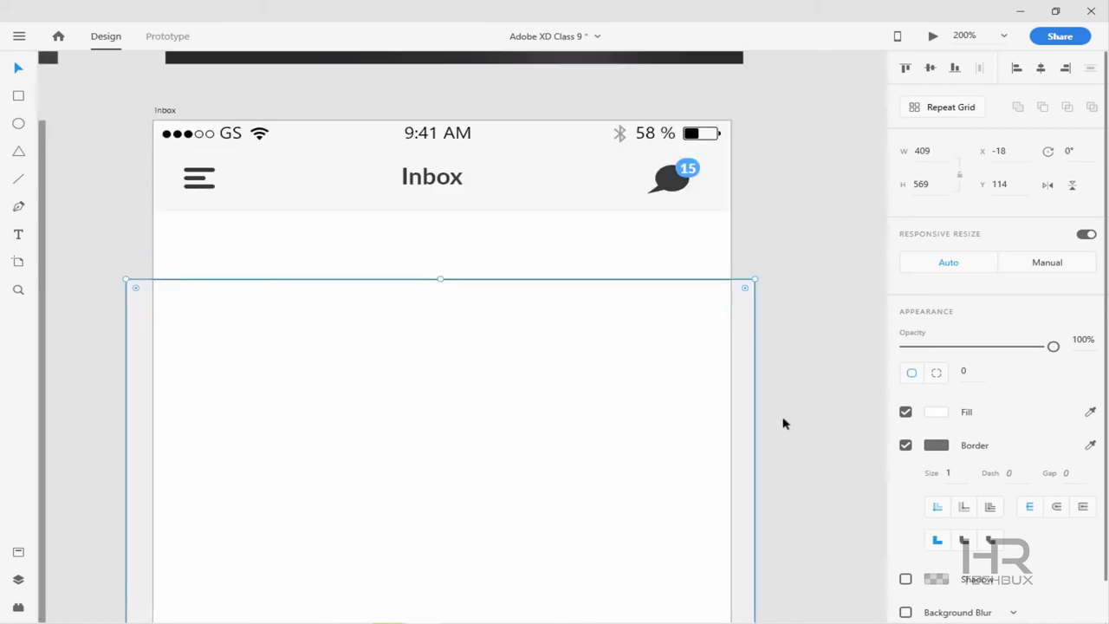
scroll(305, 295, "down", 1)
scroll(305, 295, "left", 2)
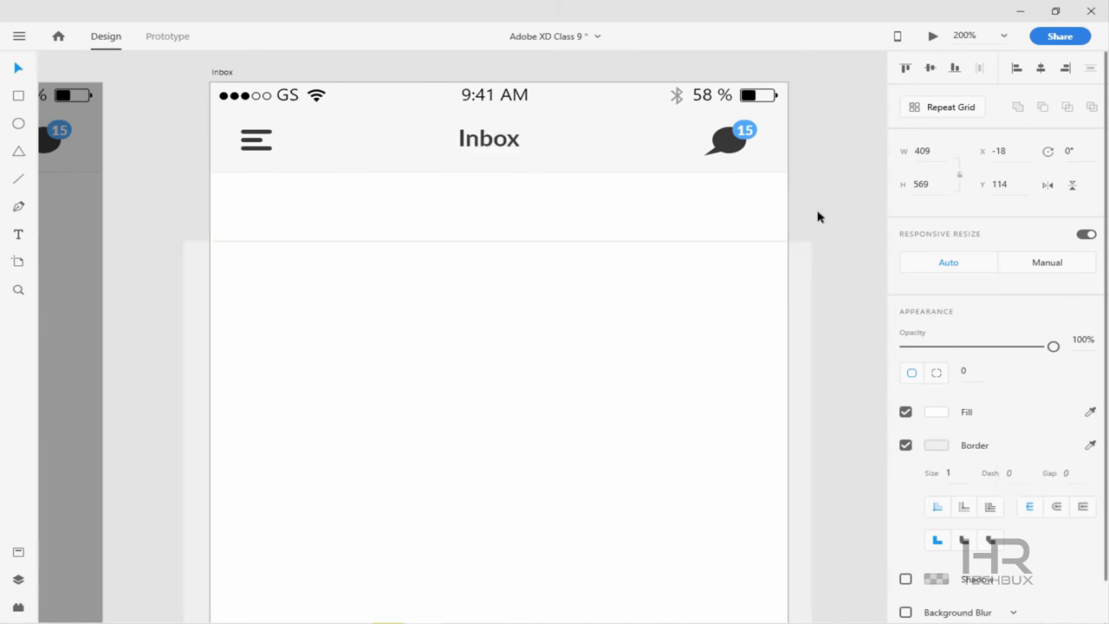
left_click(817, 263)
Draw a search field rectangle about 239 by 36 px between the Inbox header and the large rectangle
scroll(649, 294, "up", 1)
scroll(649, 294, "right", 1)
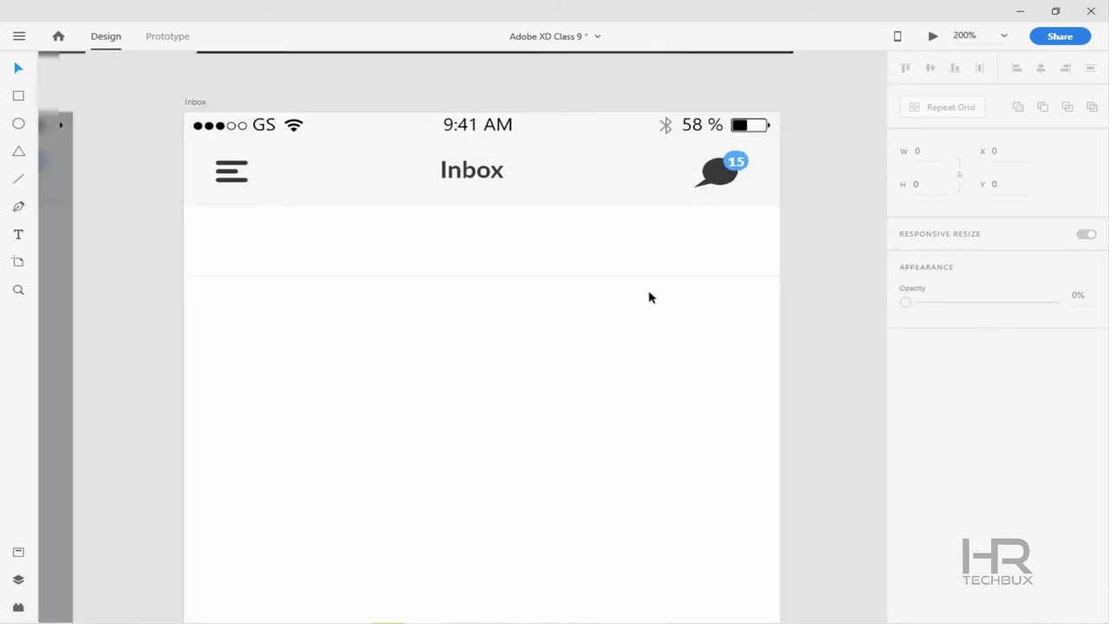
left_click(19, 97)
mouse_move(299, 214)
left_mouse_down()
mouse_move(410, 245)
mouse_move(666, 263)
left_mouse_up()
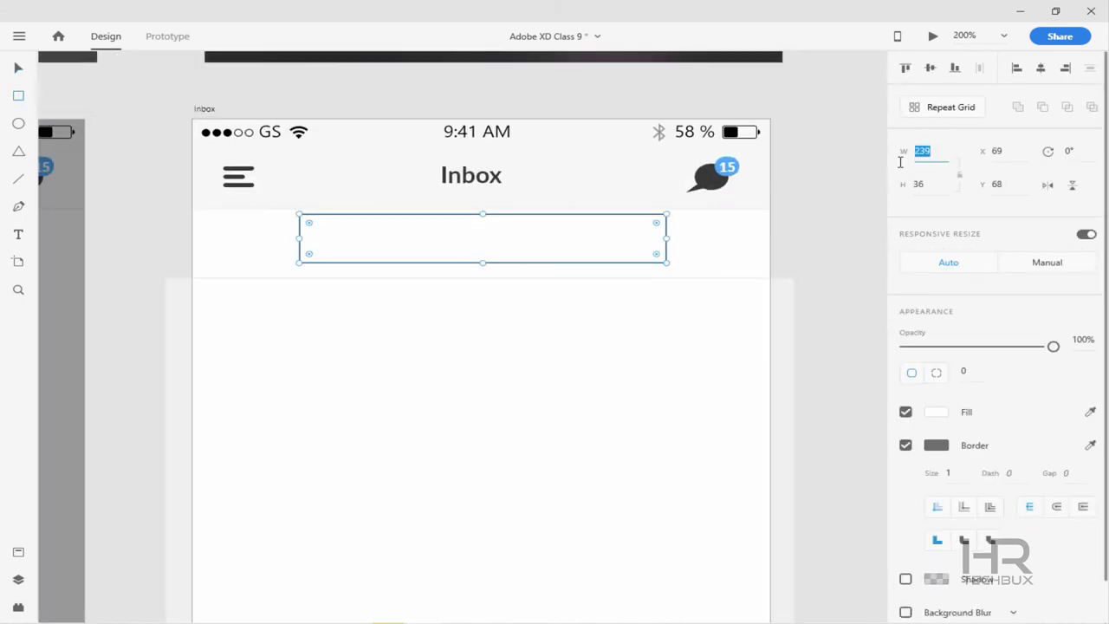
Set the search field to 336 by 28 px with a corner radius of 10
type("336")
key("Return")
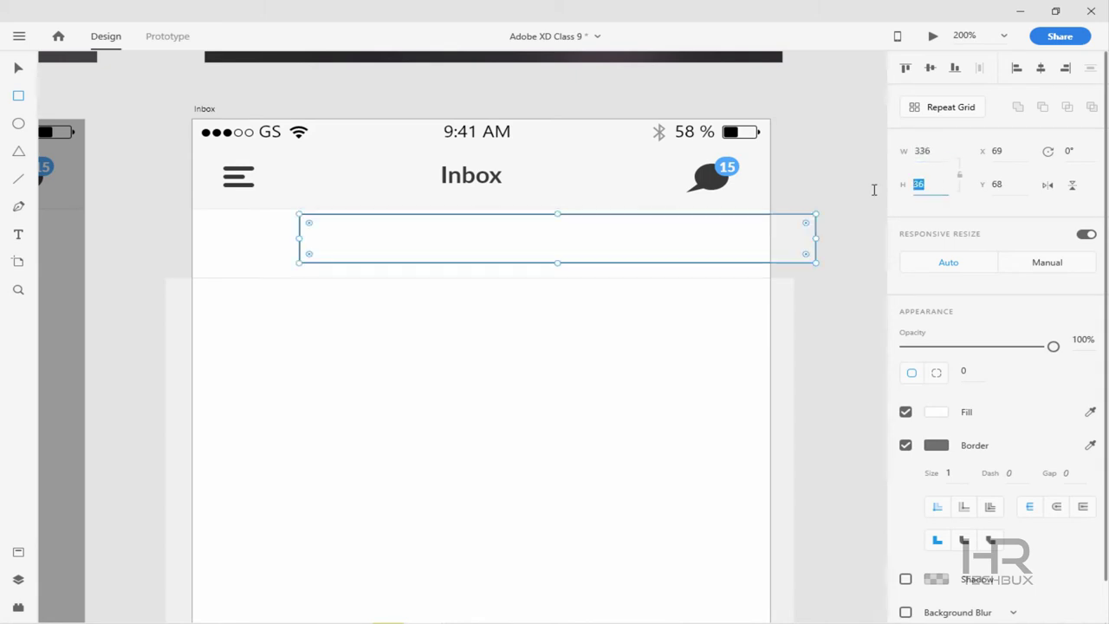
type("28")
key("Return")
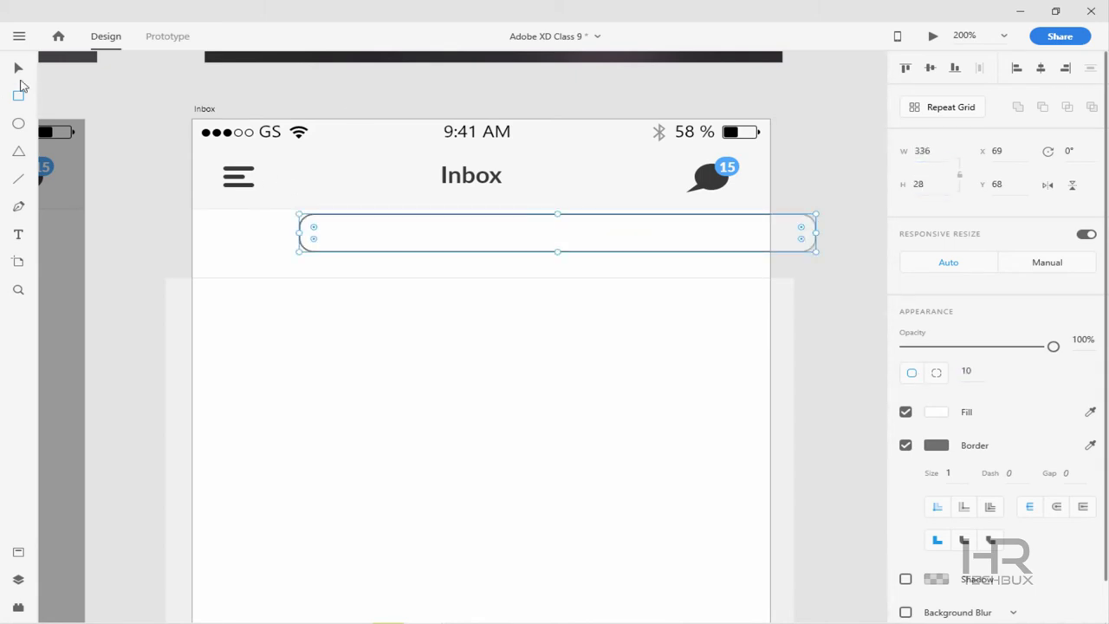
Position the search field at X 20, Y 75 and sample the large rectangle's light grey border for its border
key("v")
left_click_drag(472, 218, 399, 228)
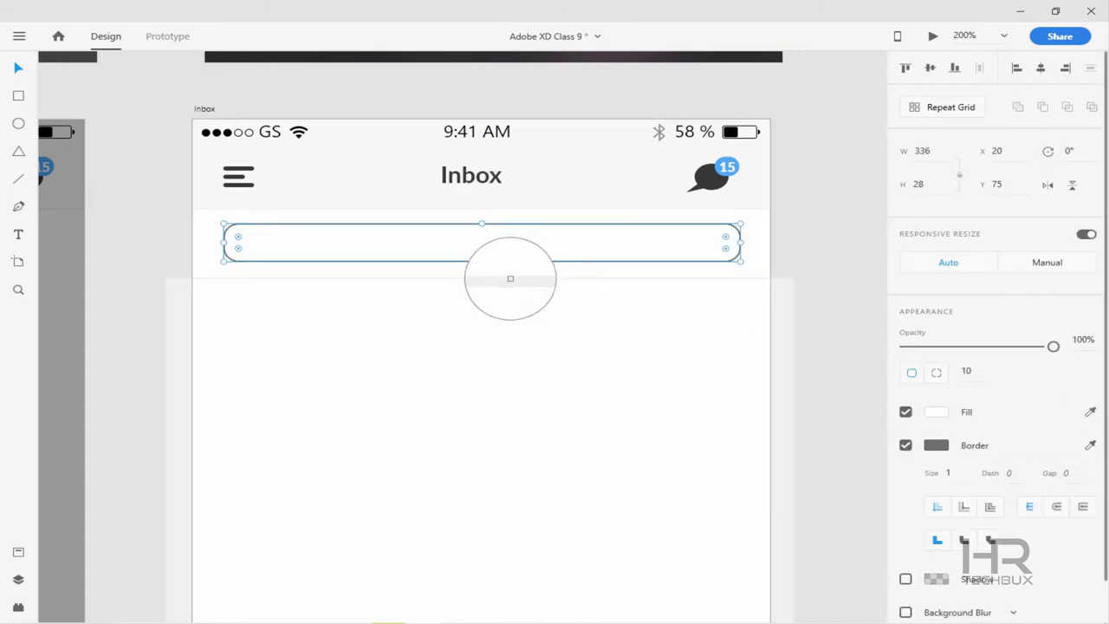
left_click(511, 278)
Add the text "Search" below the search field and fill it with dark grey #383838
key("t")
left_click(458, 354)
type("Search")
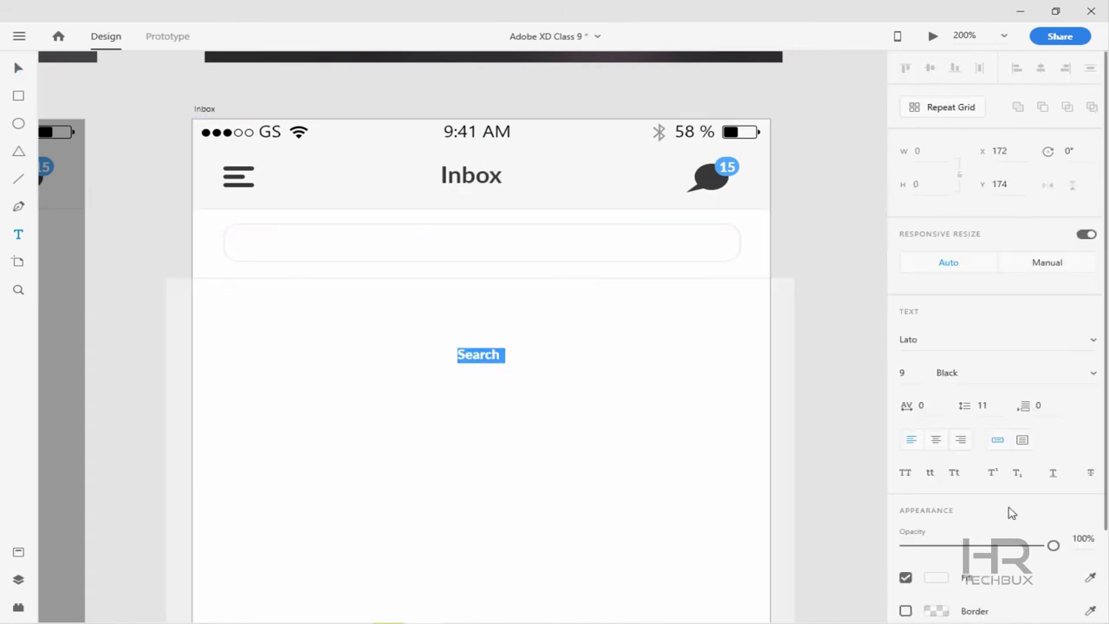
left_click(935, 577)
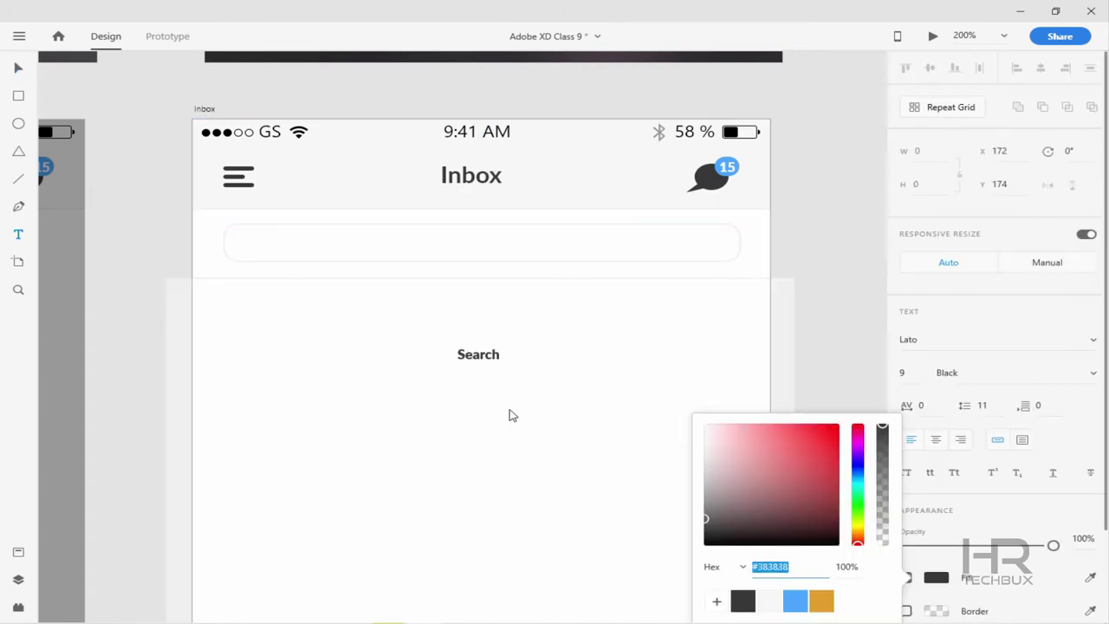
Change the text to "Search Messages" in Lato Regular 12 at 50% opacity and centre it inside the search field
left_click(511, 362)
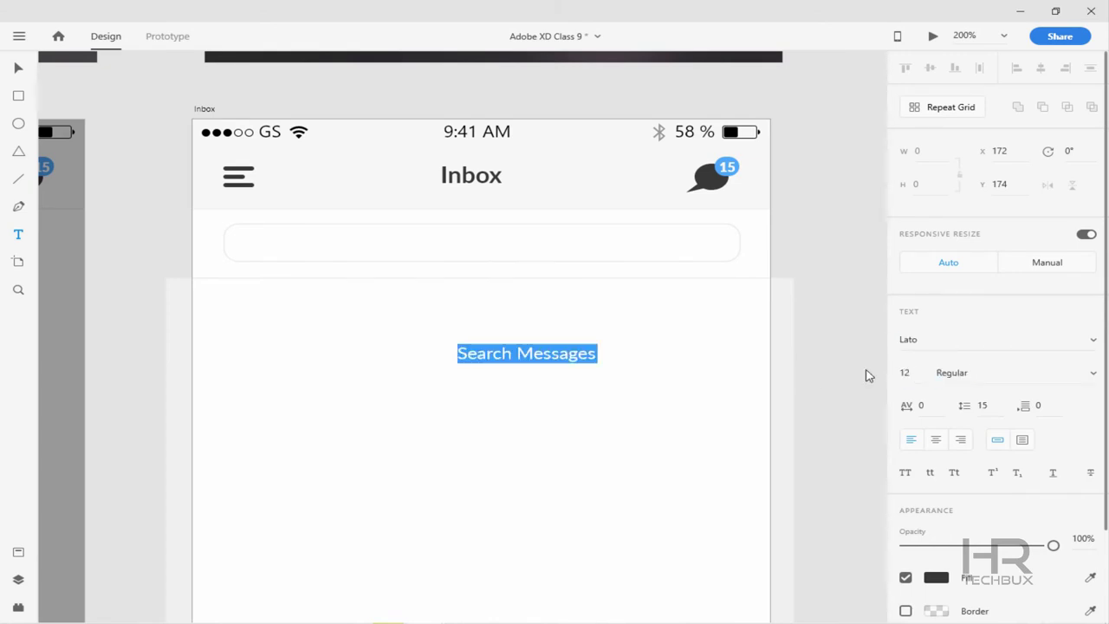
left_click(1082, 538)
type("50")
left_click_drag(585, 361, 536, 247)
left_click(606, 275)
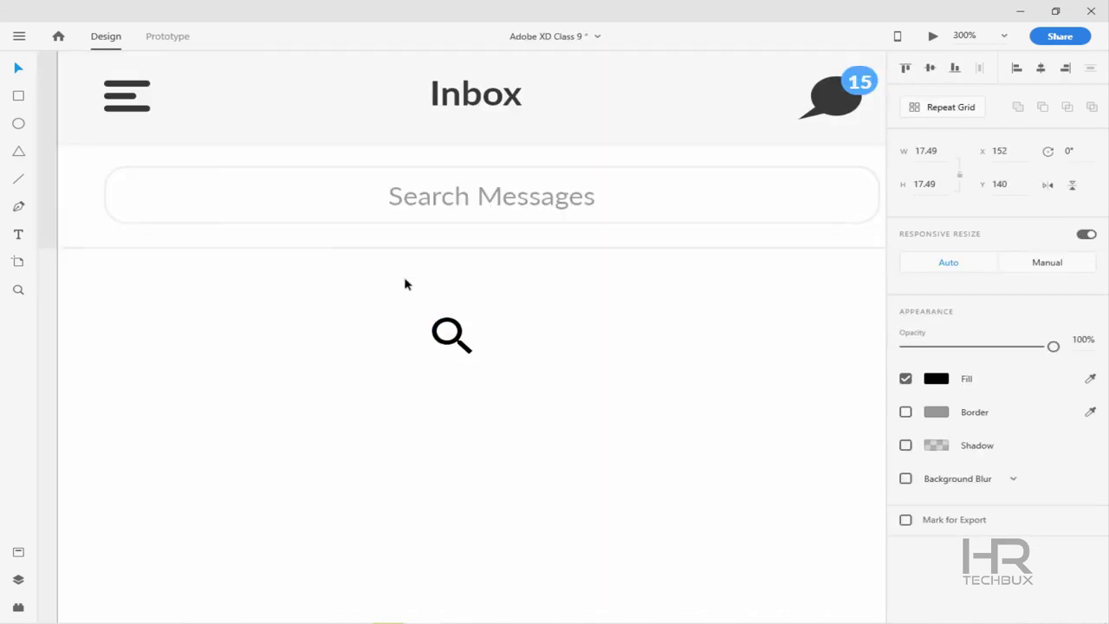
Place the magnifier icon just before the Search Messages text, scaled down to about 10.5 px and set to 50% opacity
left_click_drag(452, 335, 369, 195)
key("ctrl+equal")
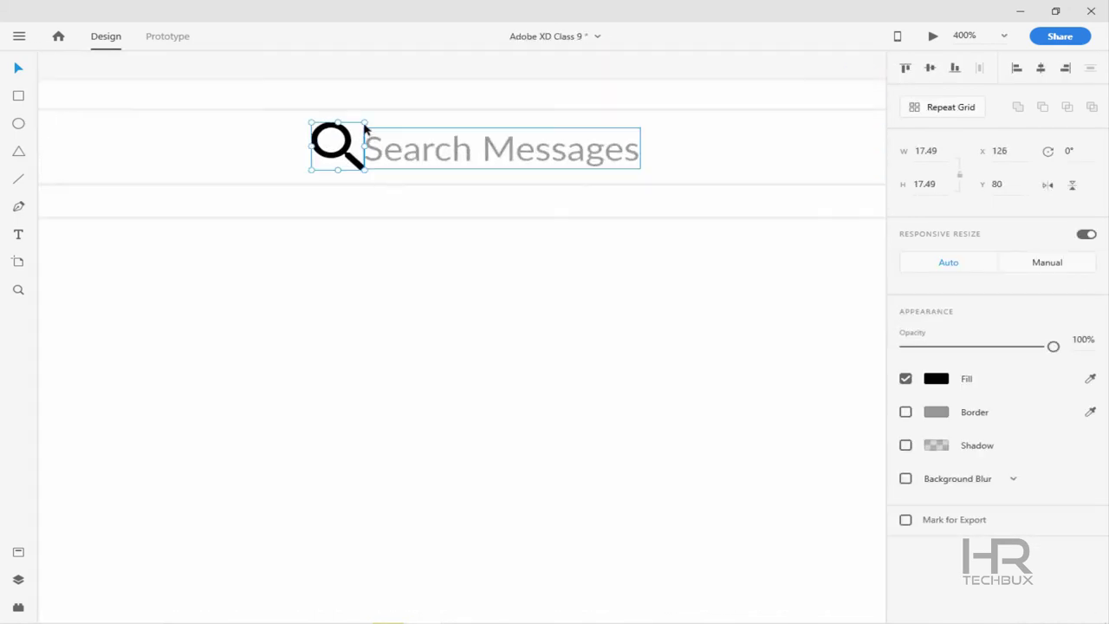
left_click(364, 131)
left_click(338, 147)
left_click_drag(363, 122, 353, 131)
left_click(343, 148)
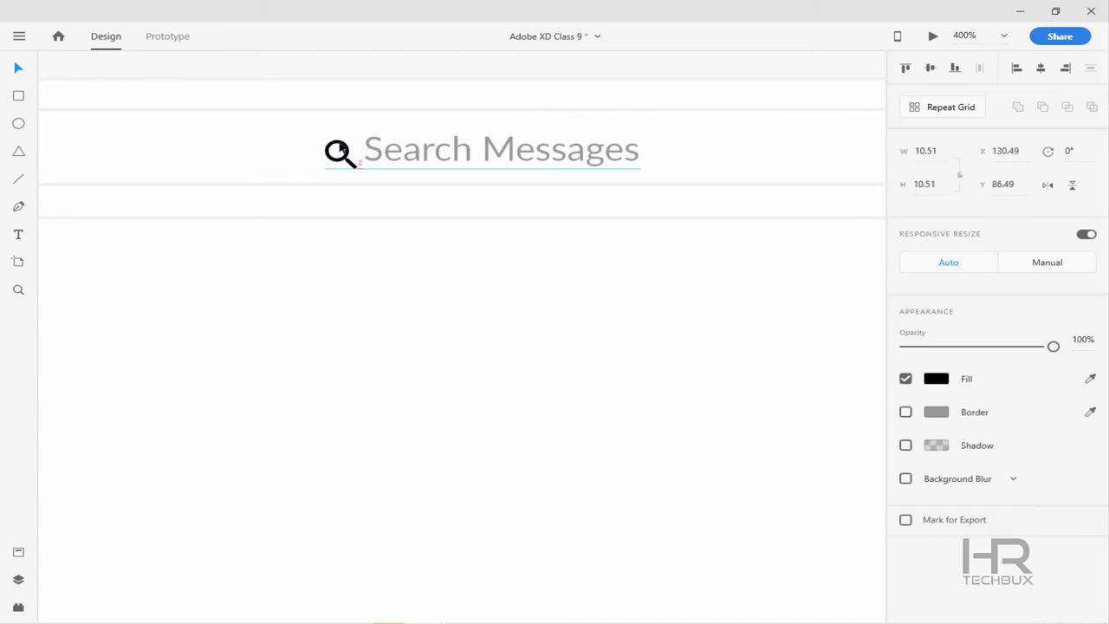
key("Return")
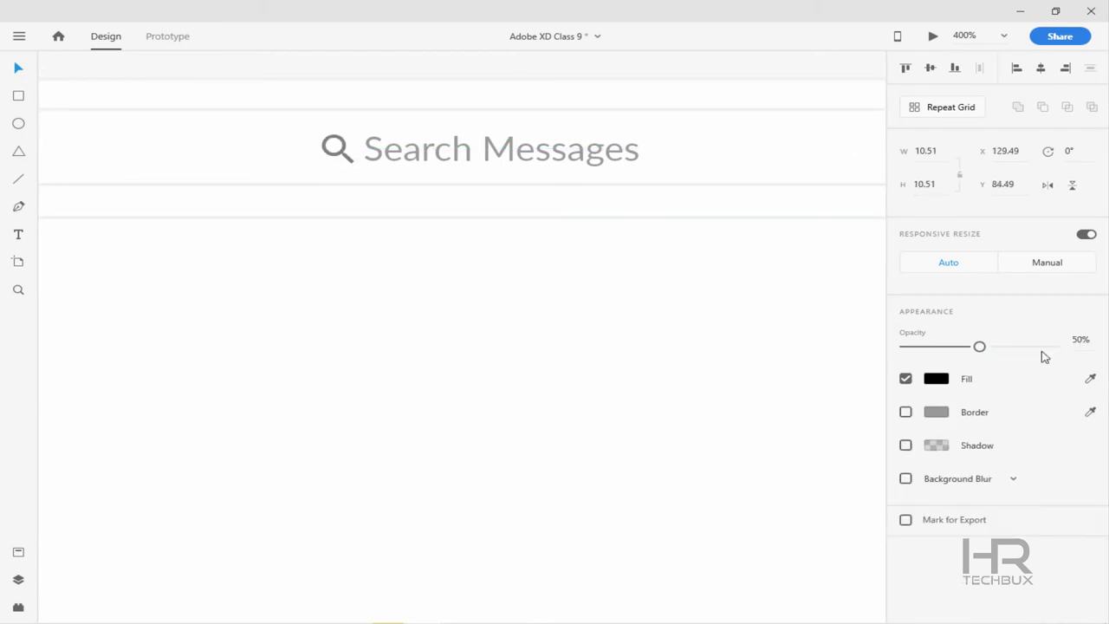
key("ctrl+a")
key("ctrl+minus")
key("ctrl+minus")
key("ctrl+equal")
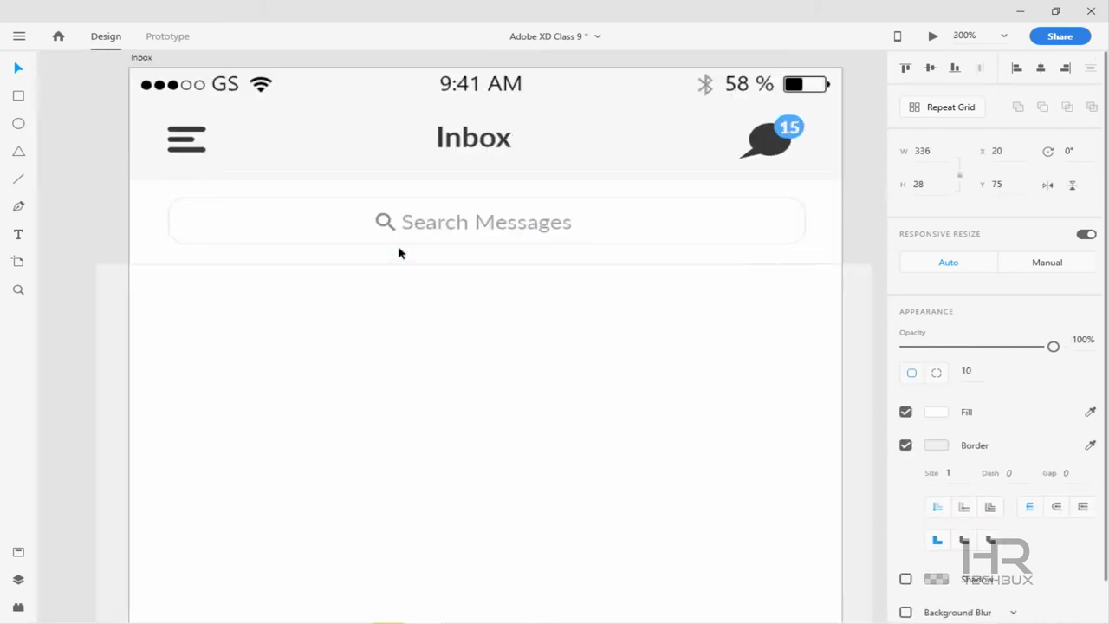
key("ctrl+minus")
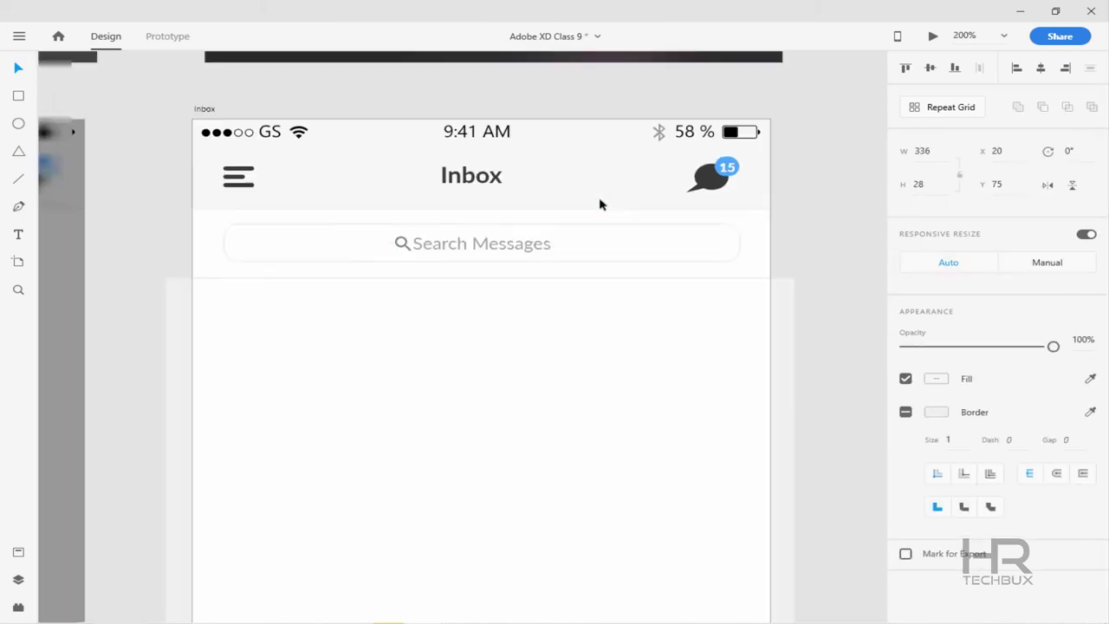
key("Escape")
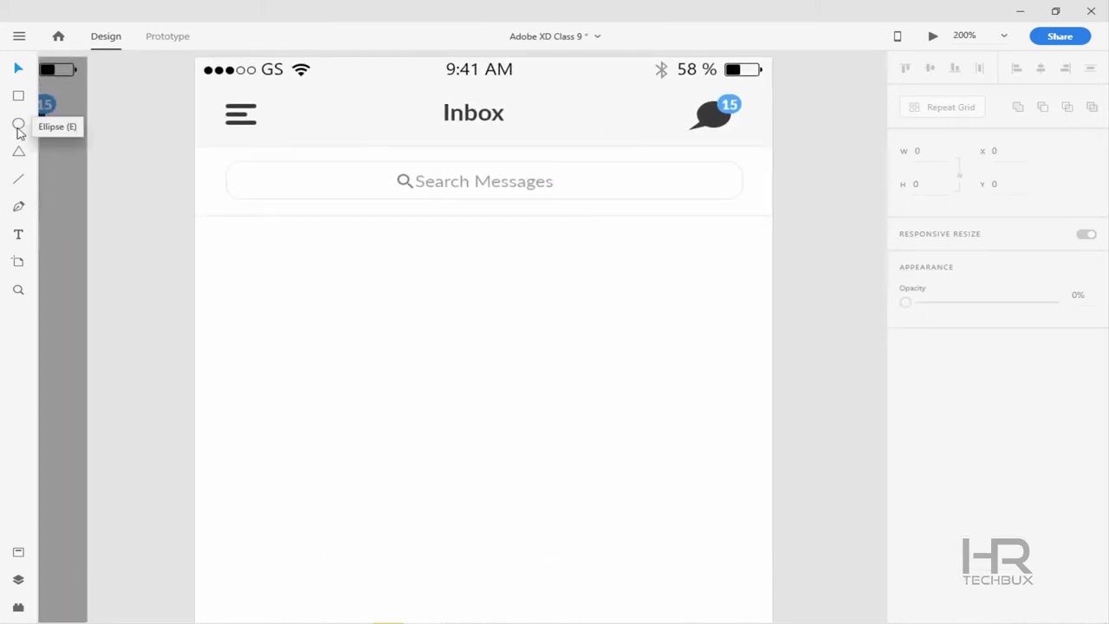
Create a 60 by 60 px avatar circle below the search field at X 20, Y 134, filled dark grey without a border
left_click(18, 125)
left_click_drag(257, 237, 347, 318)
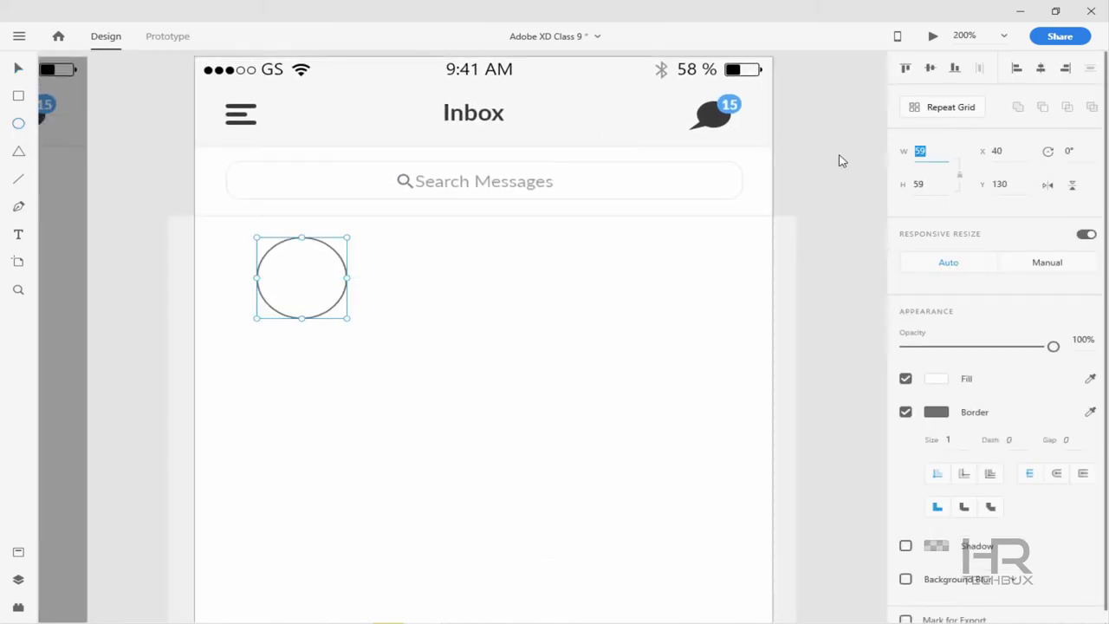
left_click(936, 379)
left_click(741, 473)
left_click(905, 411)
left_click_drag(324, 254, 297, 263)
left_click(406, 389)
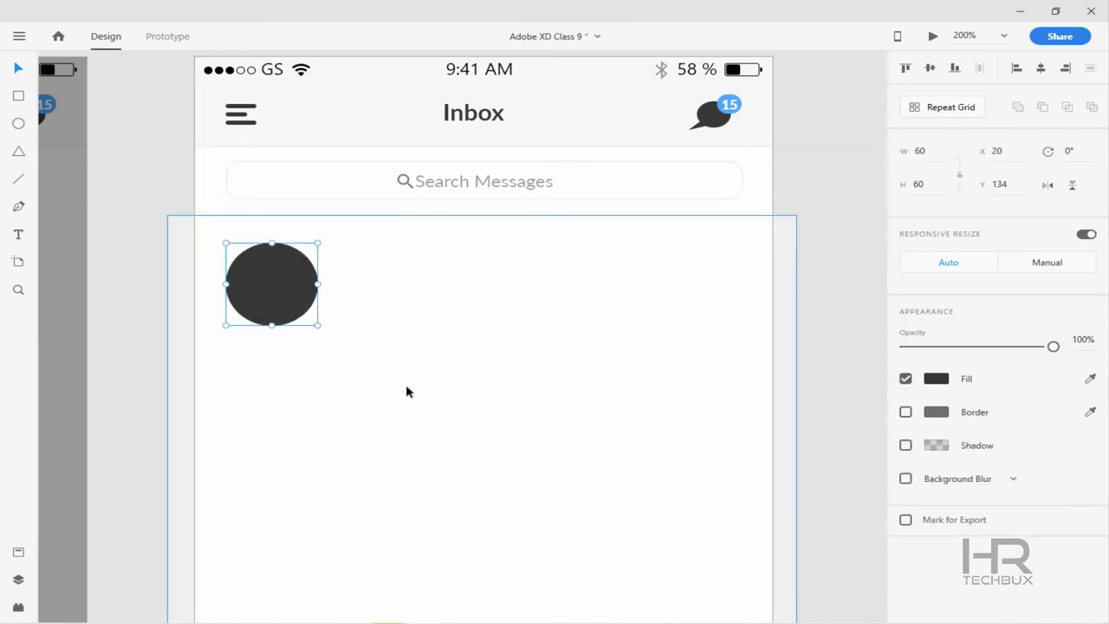
Add the text "Username" beside the avatar circle in Lato Bold, size 16
key("t")
left_click(384, 321)
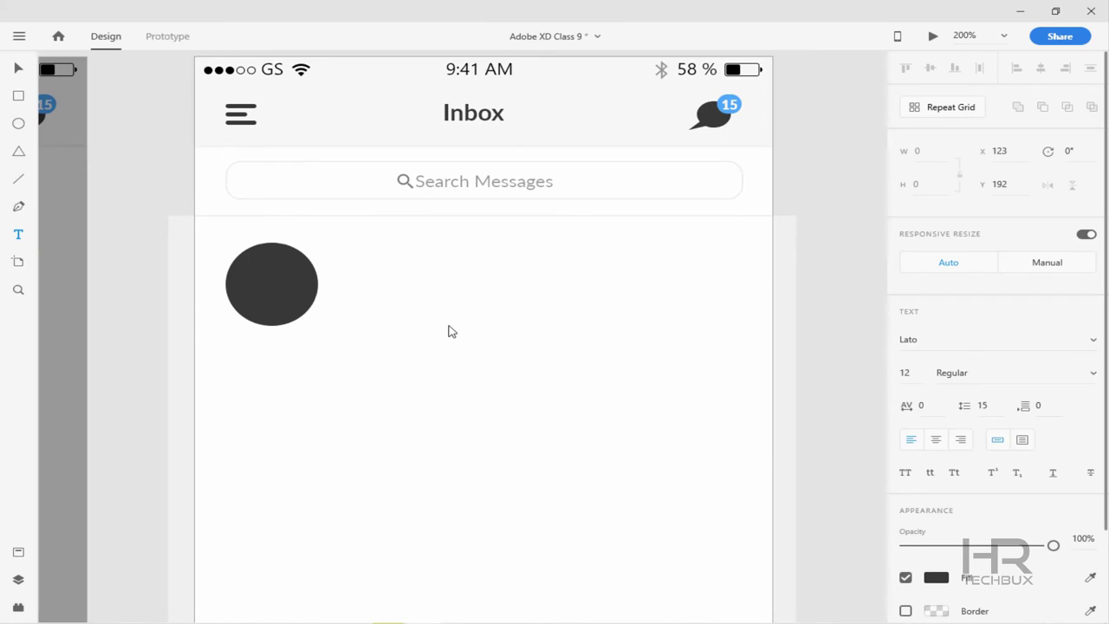
key("Escape")
type("16")
key("Tab")
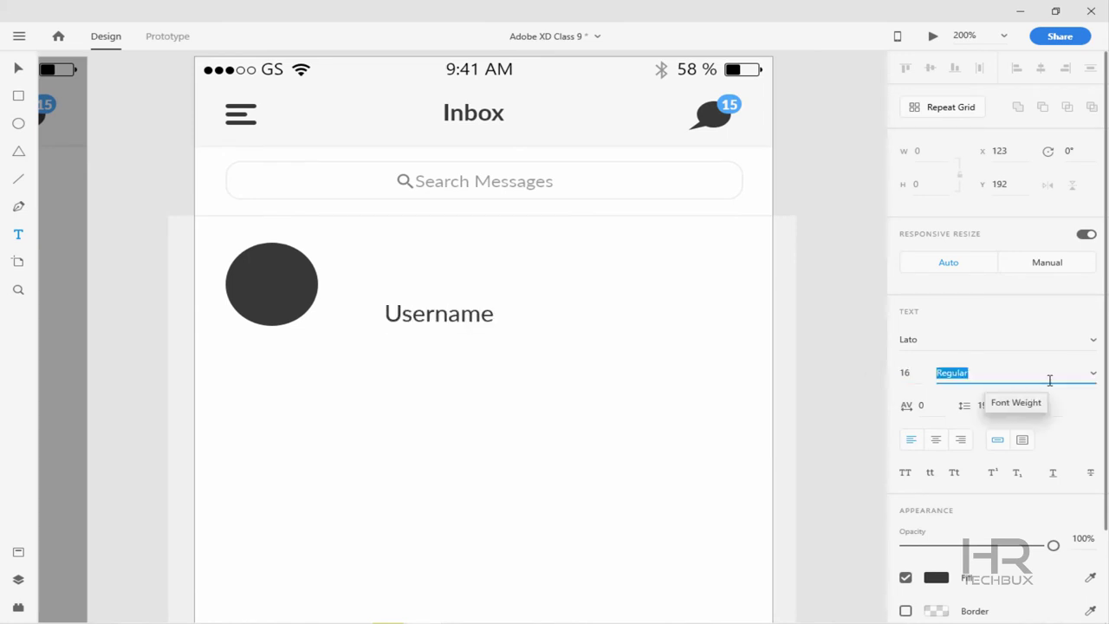
type("Bold")
key("Return")
Move the Username text close to the avatar circle, with its left edge at X 100
key("v")
left_click_drag(456, 317, 389, 310)
key("shift+Right")
key("shift+Right")
Replace the text of the Username copy below the name with "This is the tittle part of message"
double_click(389, 309)
type("This ")
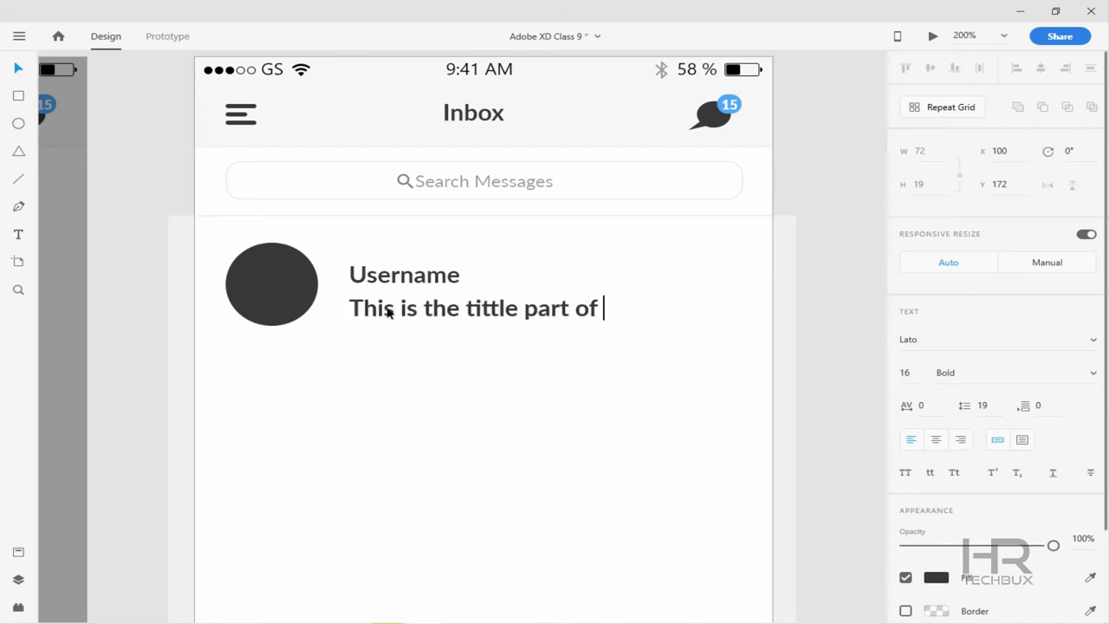
type("is the tittle part of message")
Format the message line as Lato Regular, size 14, with 70% opacity
key("ctrl+a")
left_click(949, 373)
type("Regular")
key("Return")
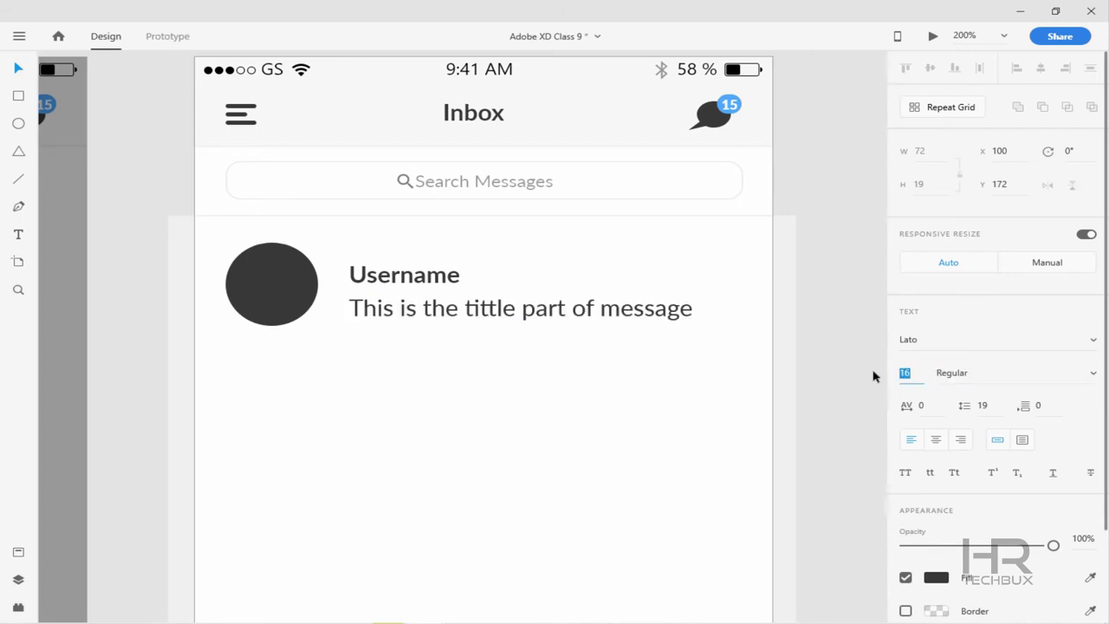
type("14")
left_click(1067, 539)
type("70")
key("Return")
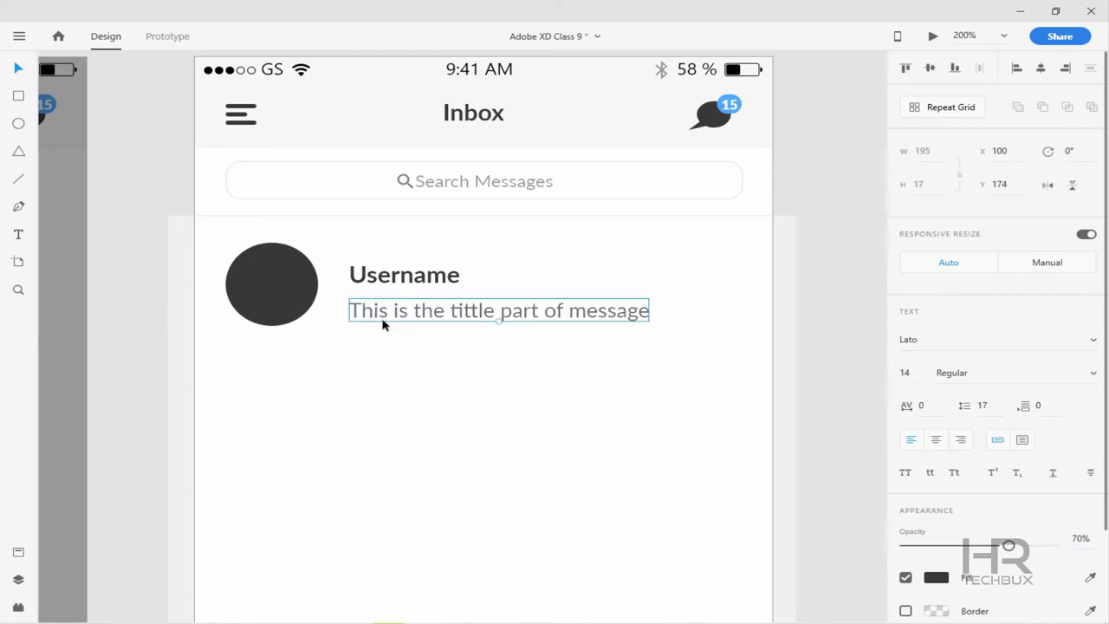
Move the message line up closer beneath the Username text and select both texts
left_click_drag(384, 321, 408, 286)
scroll(390, 301, "up", 2)
scroll(624, 385, "down", 2)
left_click(538, 382)
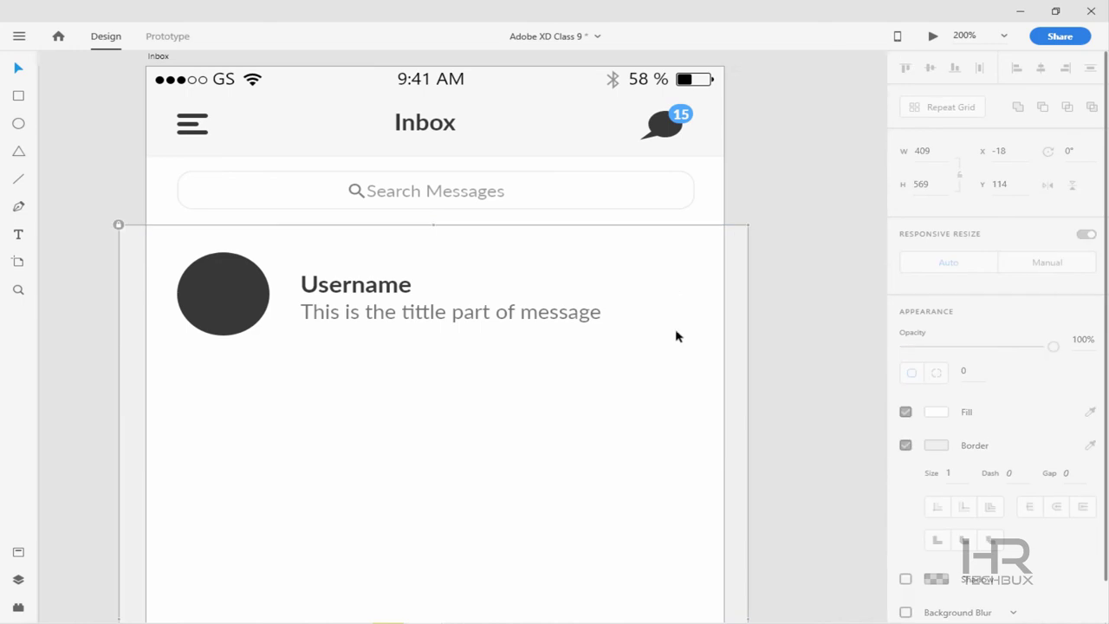
left_click_drag(636, 339, 302, 255)
Duplicate the message line, change the copy to "12:am" at size 12, and place it at the row's right end
left_click_drag(412, 318, 563, 277)
double_click(563, 277)
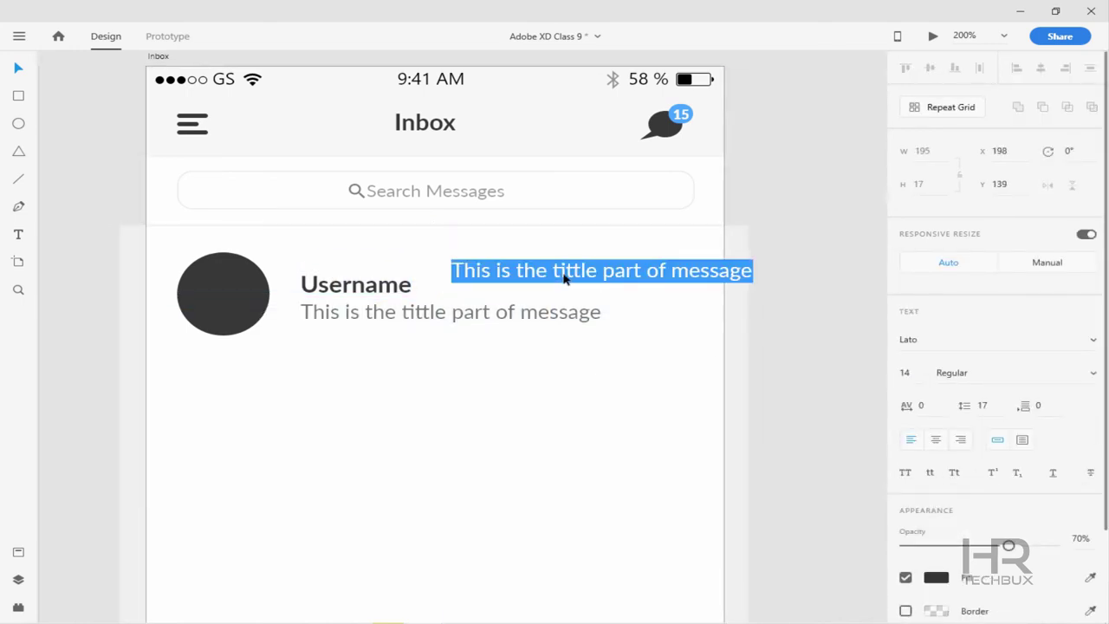
type("12:am")
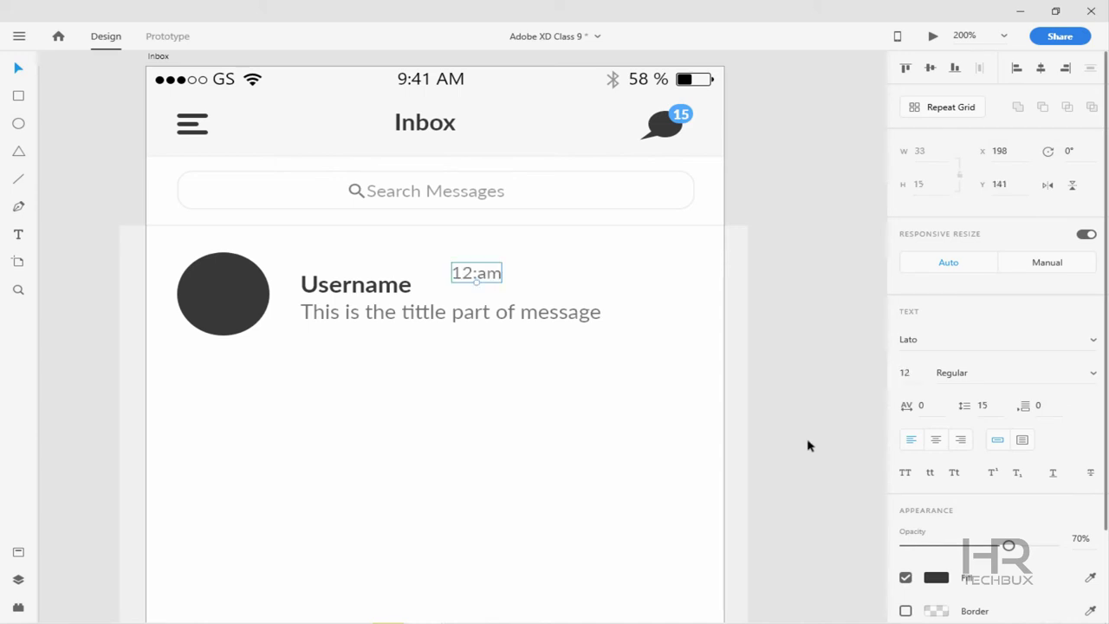
left_click_drag(498, 276, 717, 289)
Draw a horizontal divider line about 302 px wide below the message row and sample the light grey border for its colour
scroll(772, 289, "down", 3)
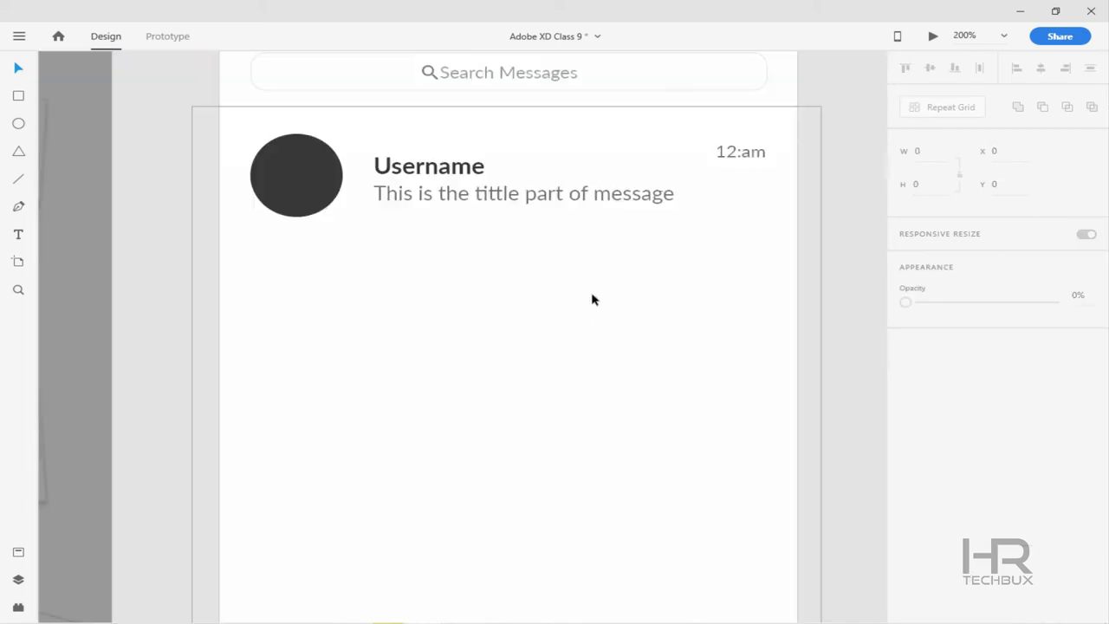
left_click_drag(270, 258, 734, 258)
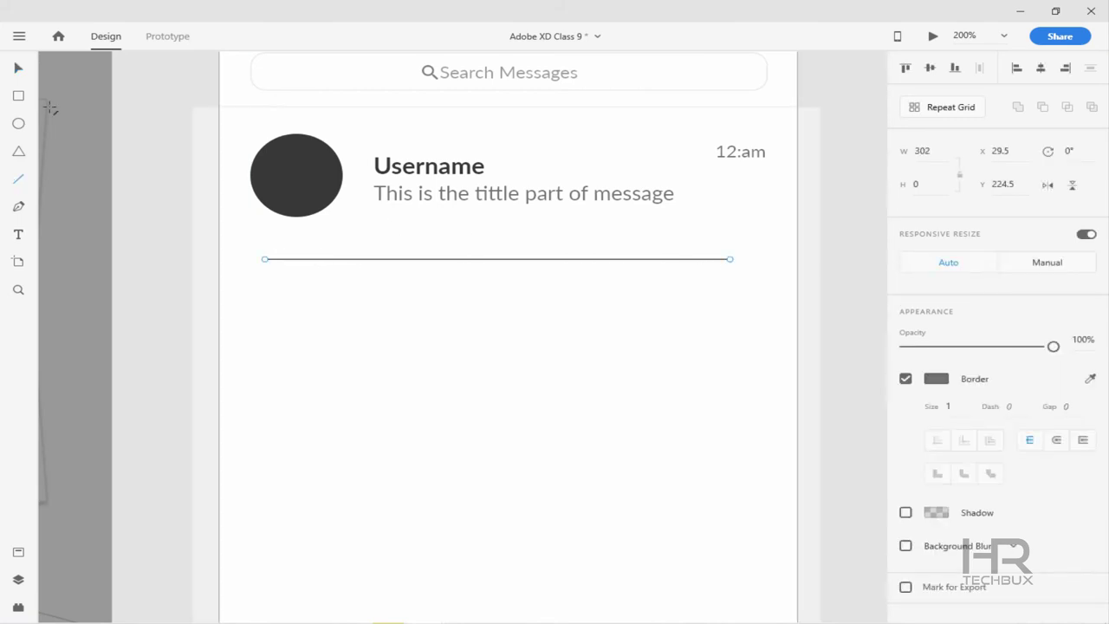
mouse_move(446, 257)
left_mouse_down()
mouse_move(446, 223)
mouse_move(445, 237)
left_mouse_up()
left_click(1089, 378)
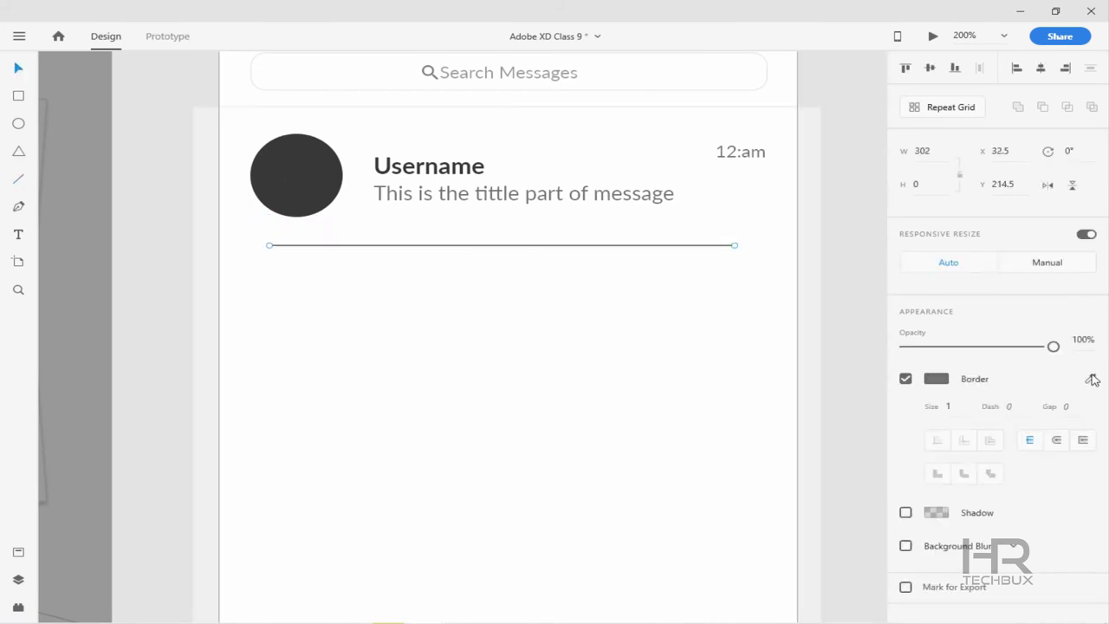
left_click(526, 106)
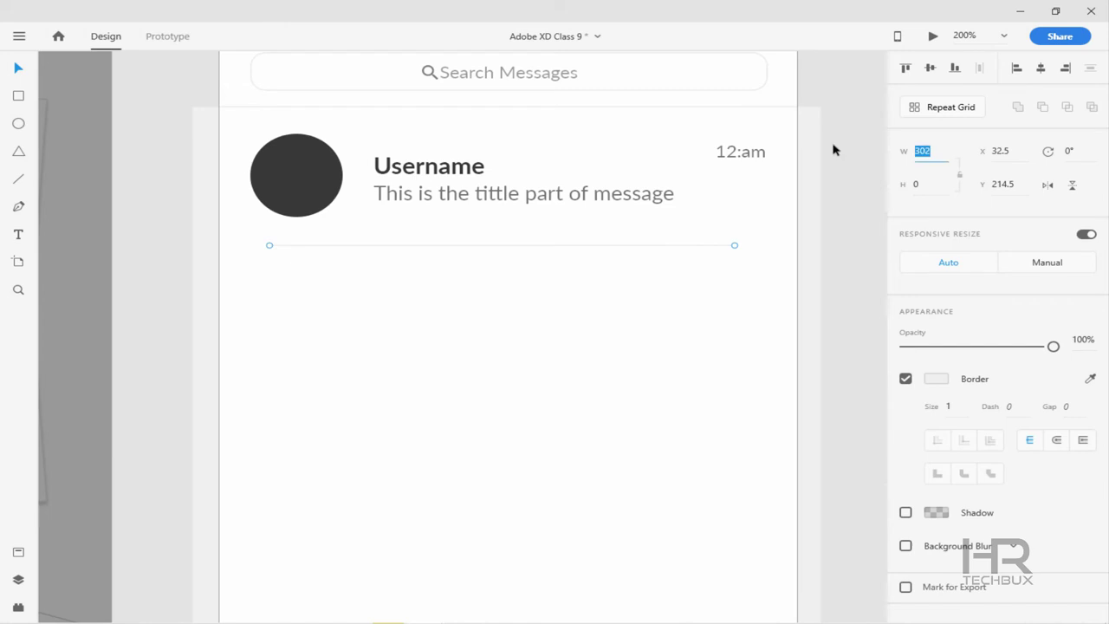
Widen the divider line and align its ends with the edges of the search field
left_click(794, 94)
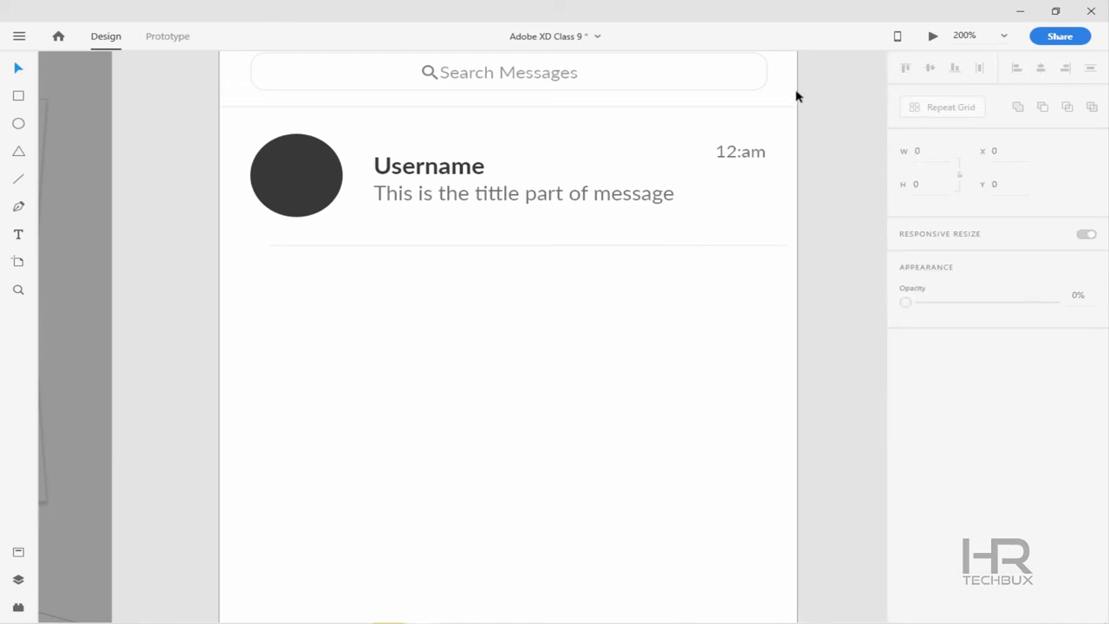
left_click(779, 245)
left_click(572, 251)
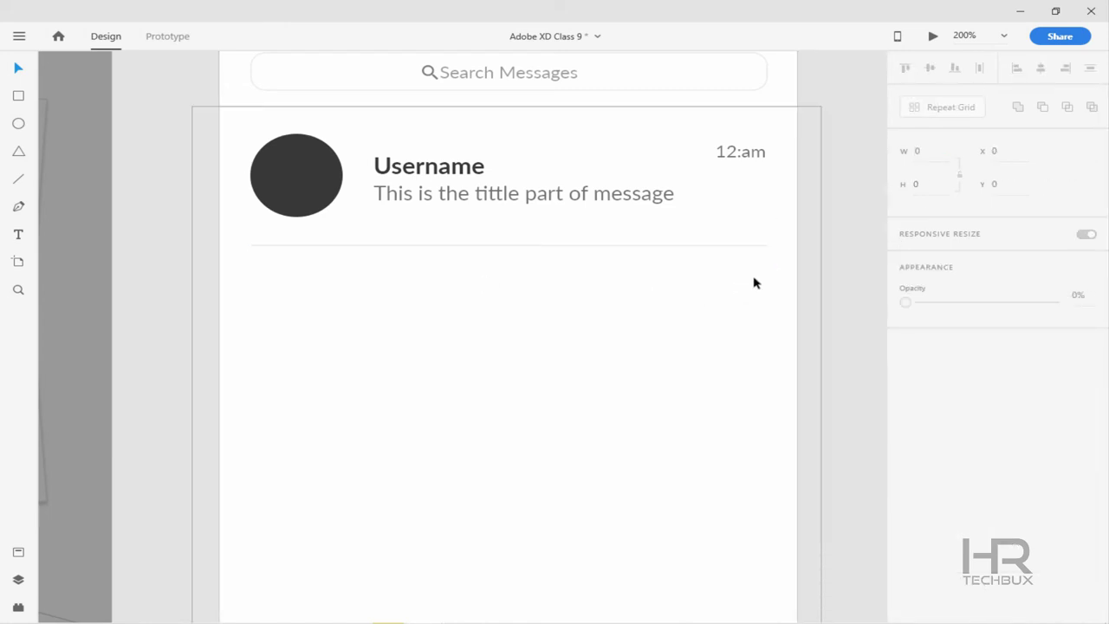
Turn the message row and its divider into a Repeat Grid and extend it down to six rows, past the artboard's bottom edge
left_click(580, 239)
key("Escape")
left_click(581, 239)
key("ctrl+1")
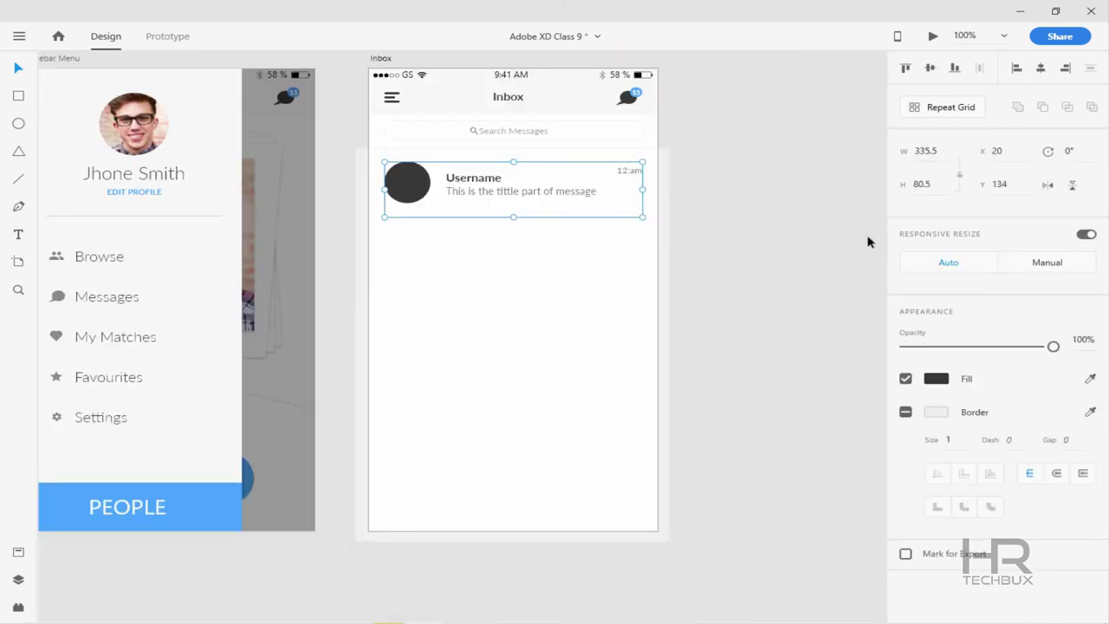
left_click(920, 107)
left_click_drag(514, 217, 515, 572)
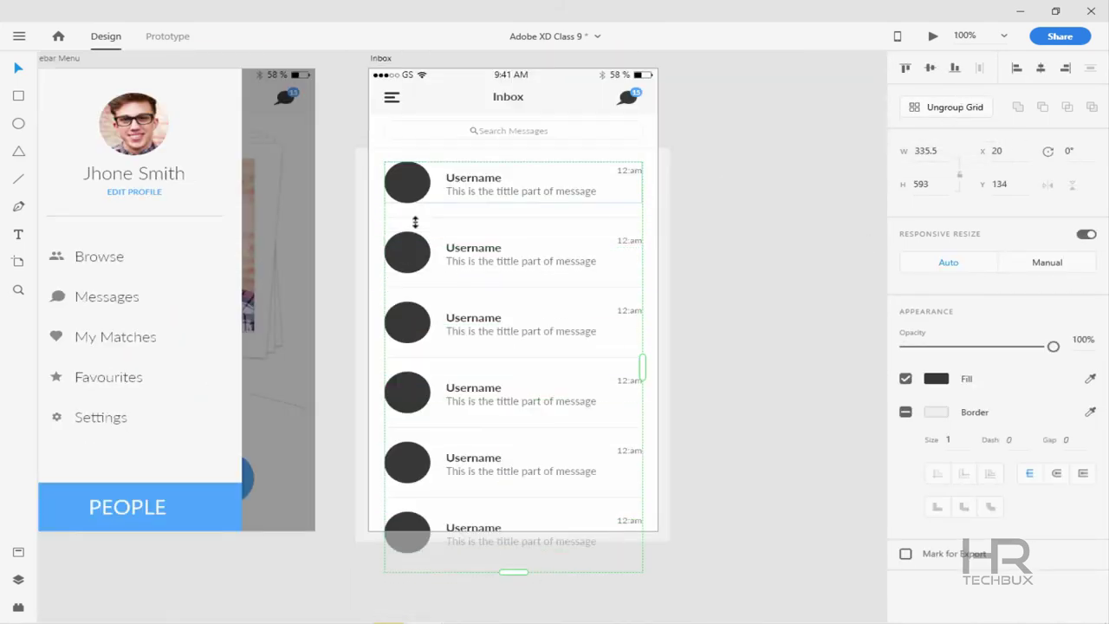
scroll(718, 251, "left", 2)
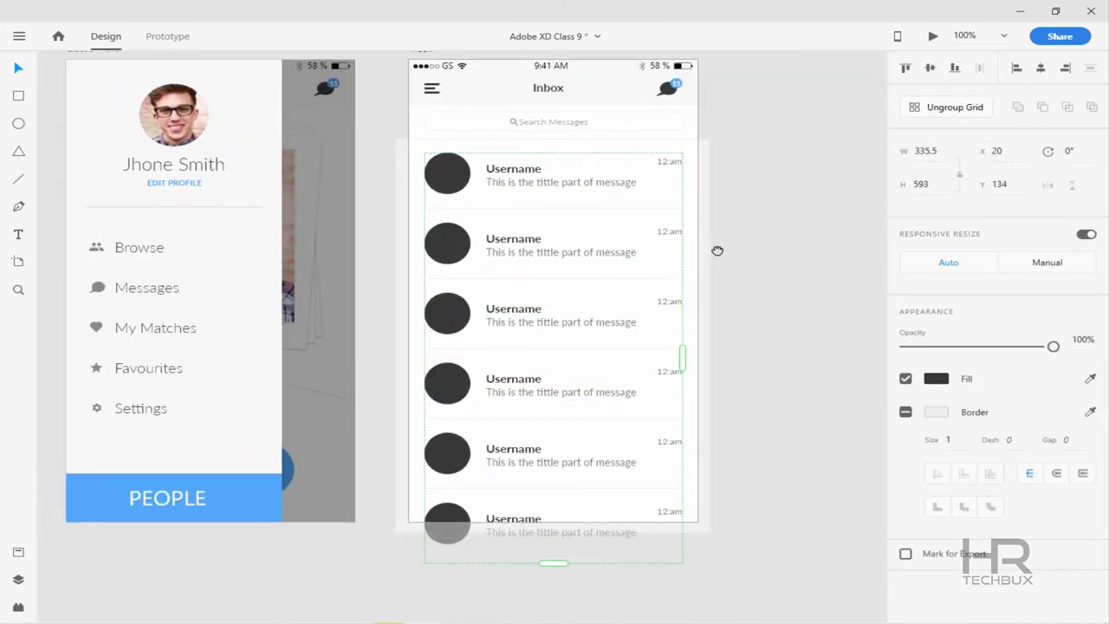
Drop the seven selected portrait photos from File Explorer's Pictures folder onto the first avatar circle of the message grid
left_click(820, 190)
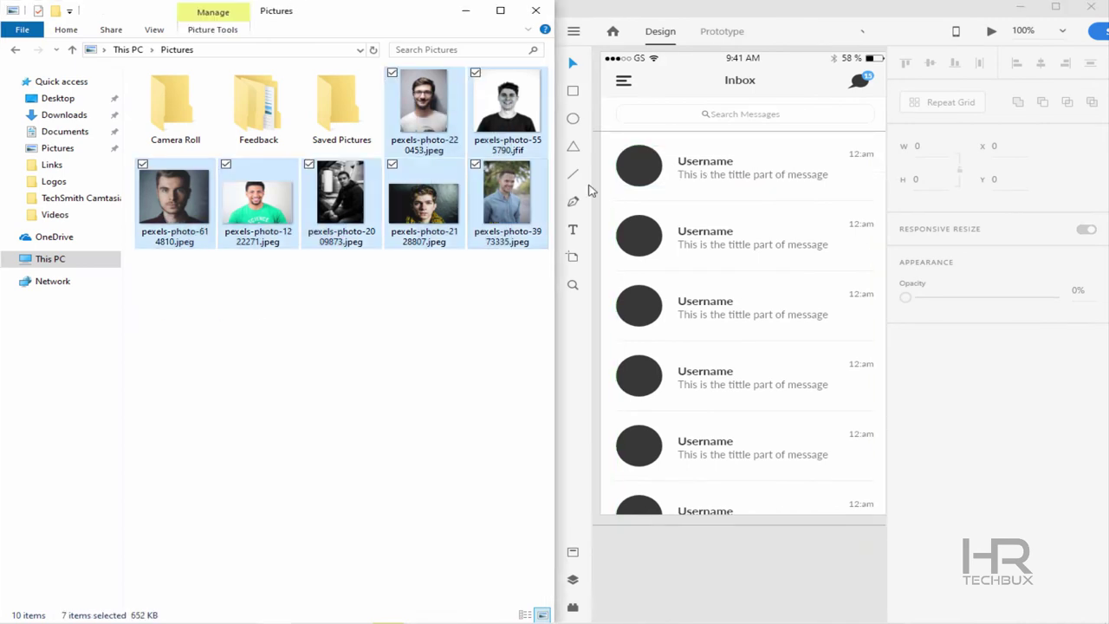
left_click(619, 186)
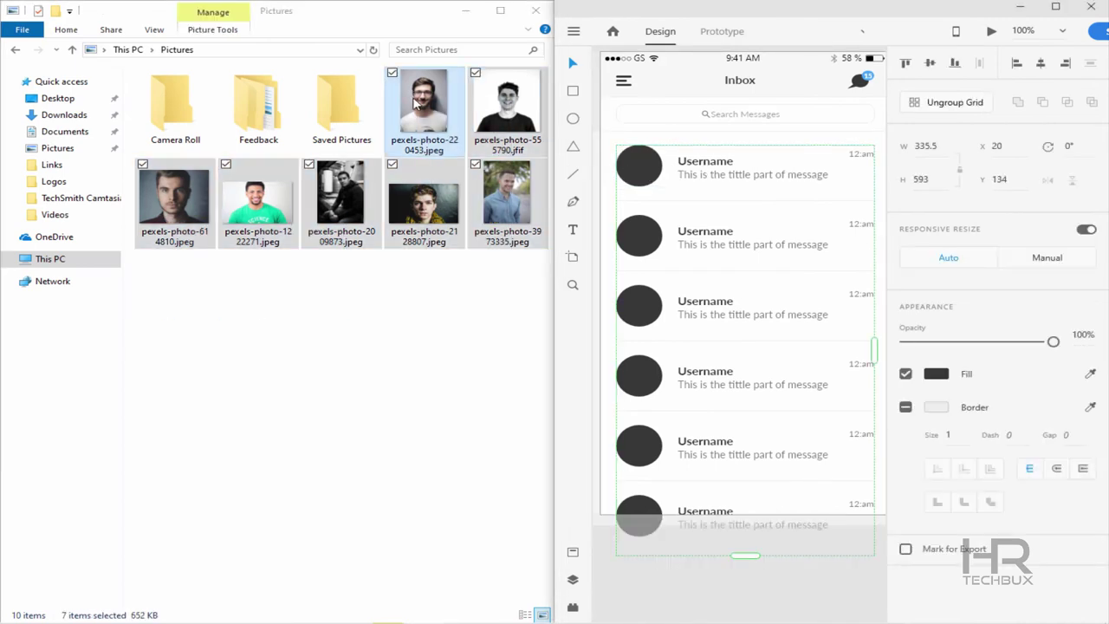
left_click_drag(450, 104, 641, 173)
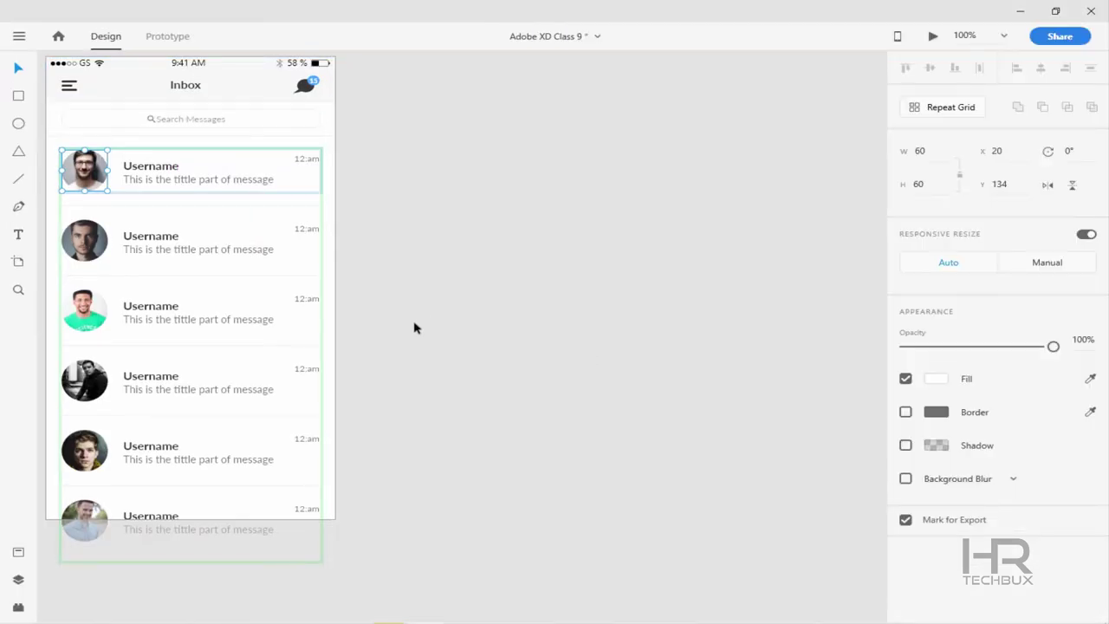
Copy the first person's name from the Notepad list and paste it over the Username text in the first message row
scroll(416, 327, "left", 5)
scroll(633, 272, "left", 4)
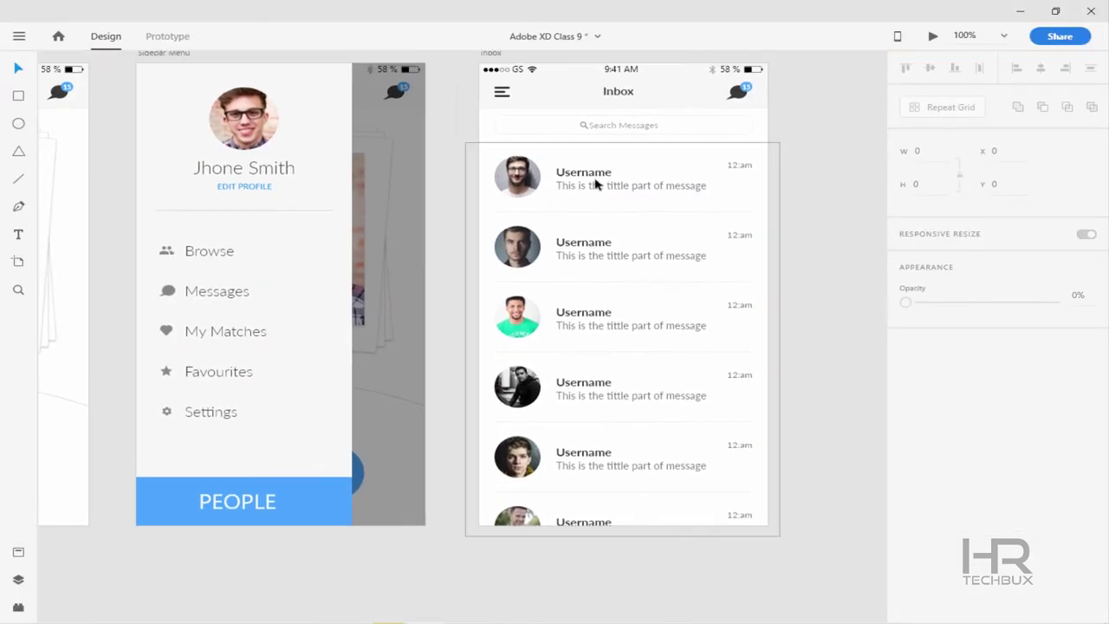
key("alt+Tab")
left_click_drag(421, 226, 422, 286)
left_click_drag(424, 245, 424, 190)
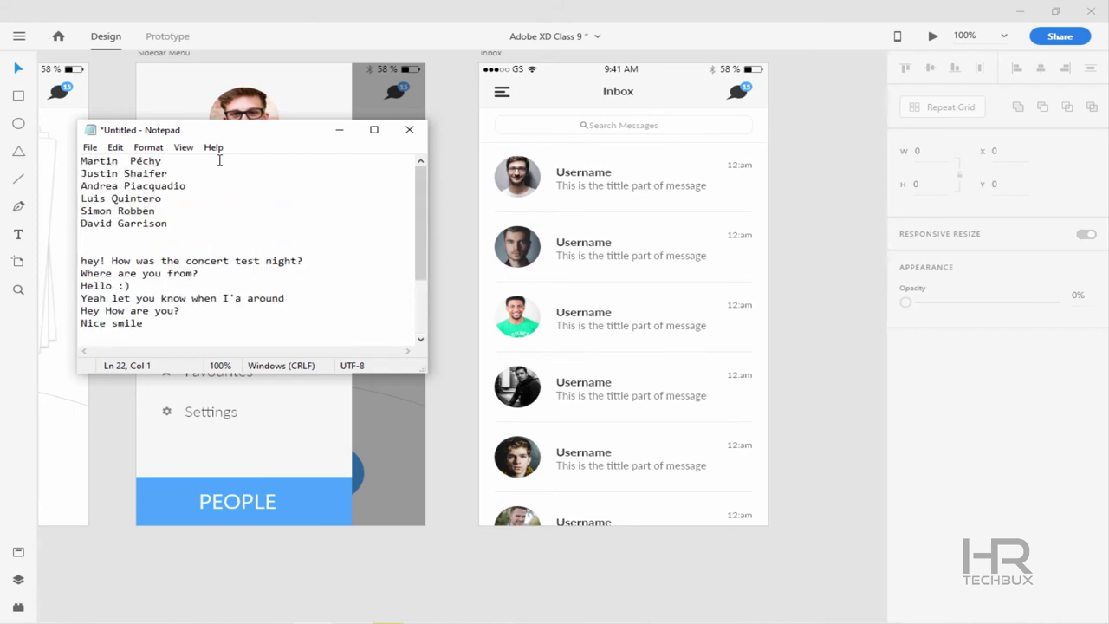
left_click_drag(107, 154, 79, 162)
key("ctrl+c")
key("alt+Tab")
double_click(595, 176)
key("ctrl+v")
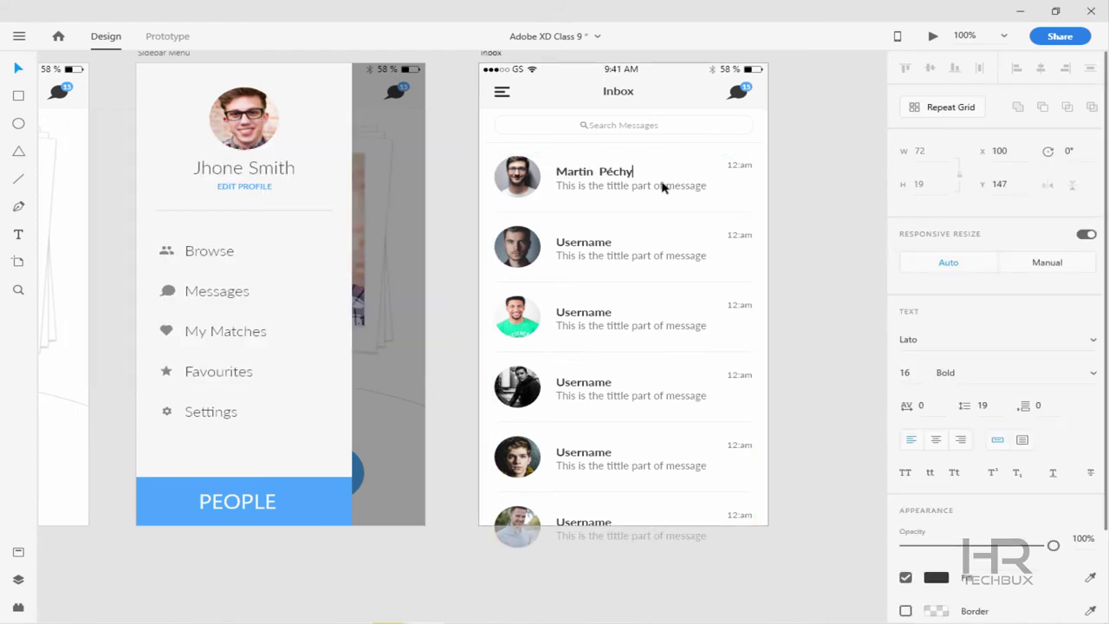
Copy "hey! How was the concert test night?" from Notepad and paste it over the first row's message line
key("alt+Tab")
left_click_drag(303, 261, 87, 260)
key("ctrl+c")
key("alt+Tab")
double_click(630, 185)
key("ctrl+v")
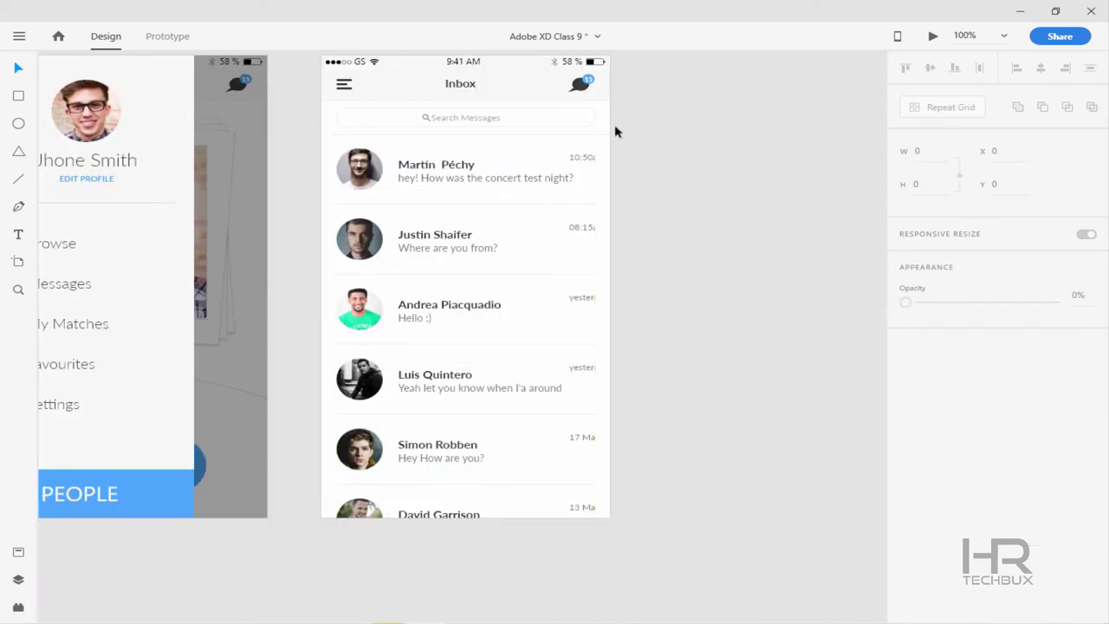
Ungroup the Repeat Grid that holds the Inbox message rows
left_click(569, 160)
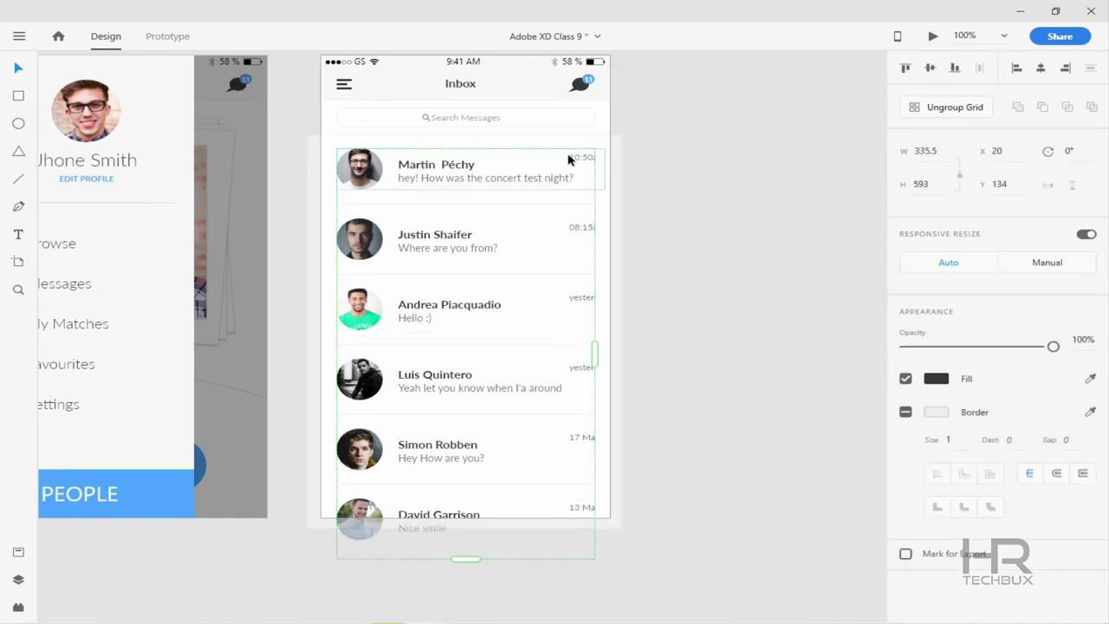
right_click(600, 161)
left_click(644, 270)
scroll(684, 195, "up", 2)
left_click(496, 119)
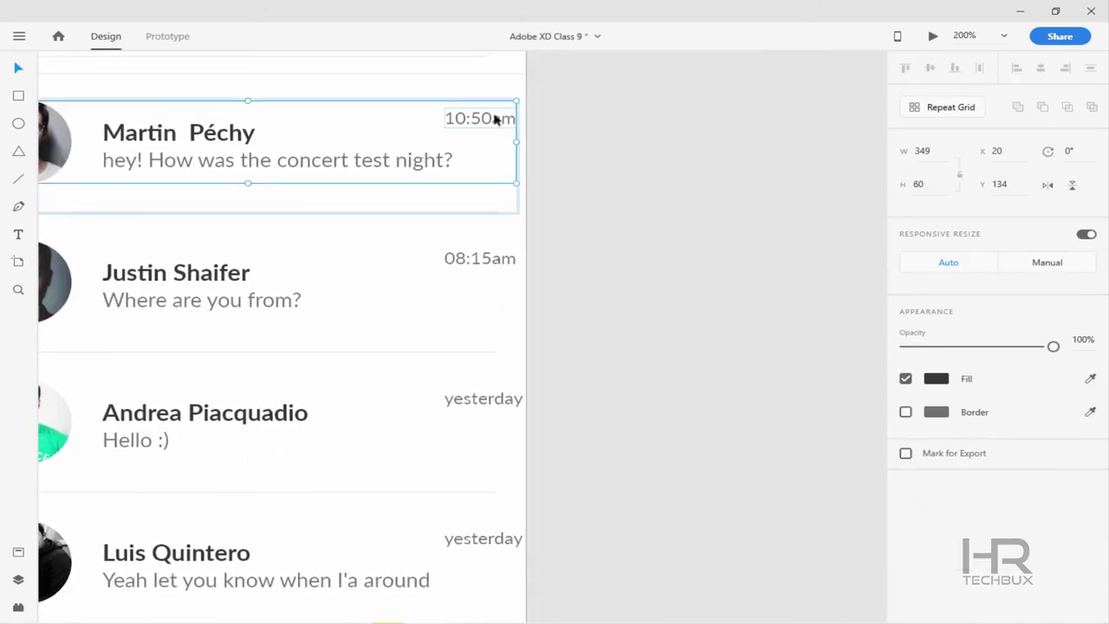
double_click(498, 119)
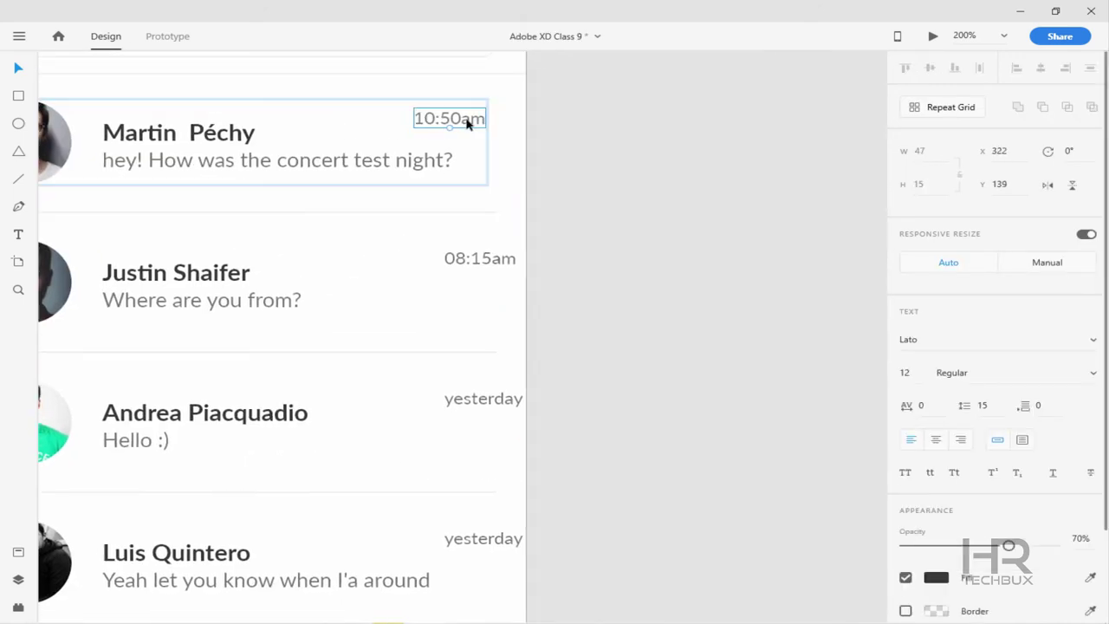
key("ctrl+z")
Ungroup the first message row from its divider and nudge the 10:50am time 20 px to the left
left_click(404, 161)
right_click(404, 161)
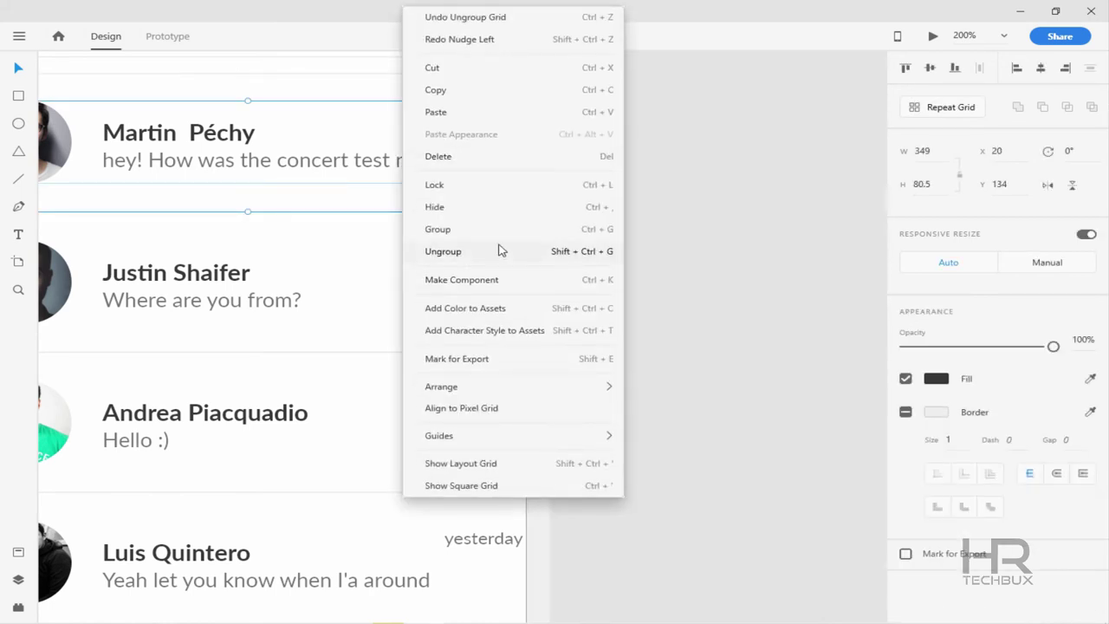
left_click(498, 251)
left_click(493, 116)
key("shift+Left")
key("shift+Left")
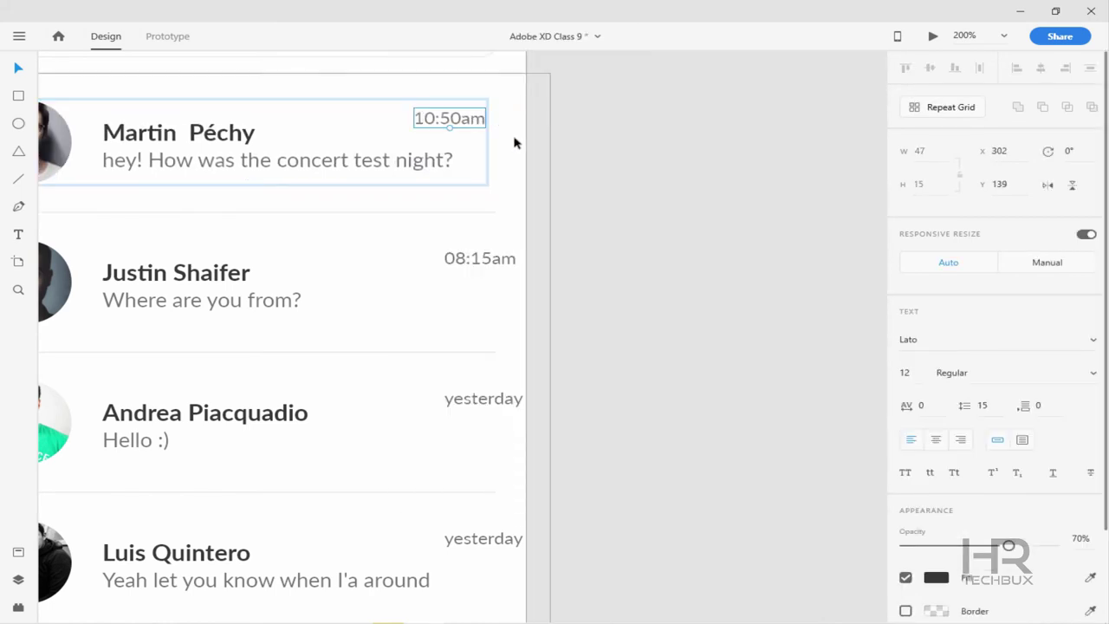
Shift the times and dates of the lower message rows left so they fit inside the artboard's right margin
scroll(719, 257, "left", 3)
scroll(733, 324, "down", 3)
left_click(733, 324)
scroll(735, 254, "down", 3)
double_click(735, 254)
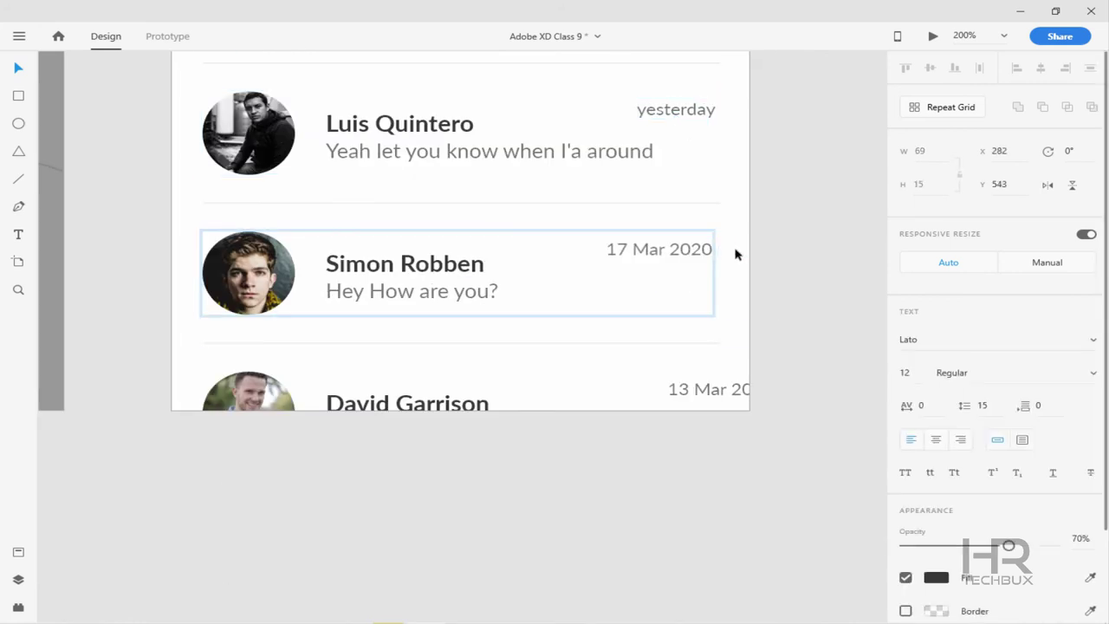
double_click(722, 391)
Draw a temporary 22 by 232 px guide rectangle beside the last three rows and line up their dates against it
key("r")
left_click_drag(716, 88, 747, 407)
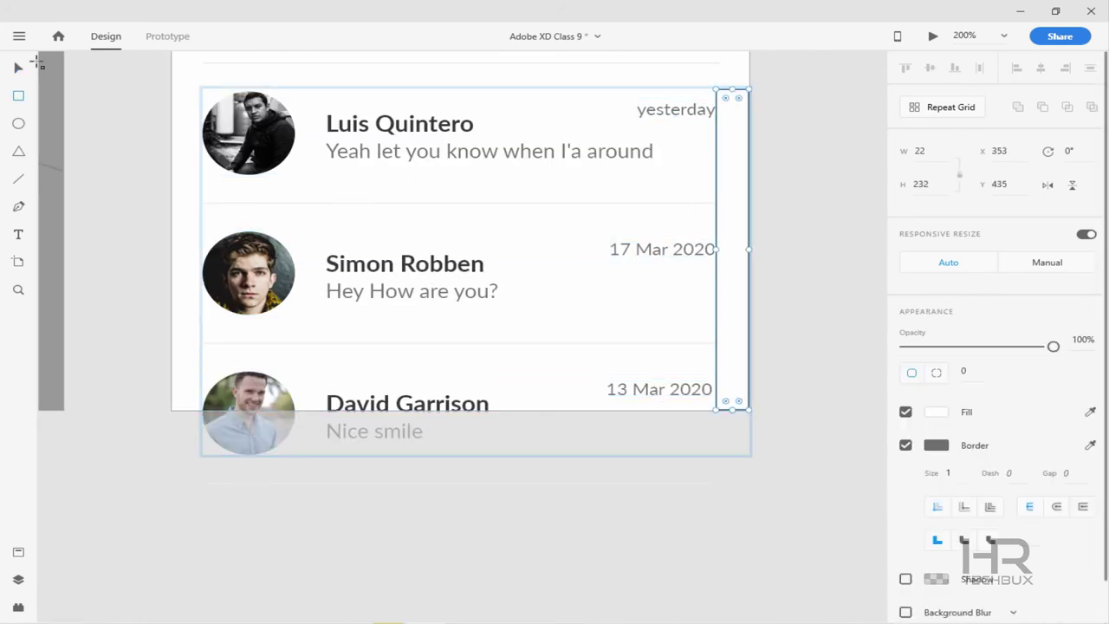
left_click(18, 66)
left_click(716, 186)
scroll(645, 238, "down", 5)
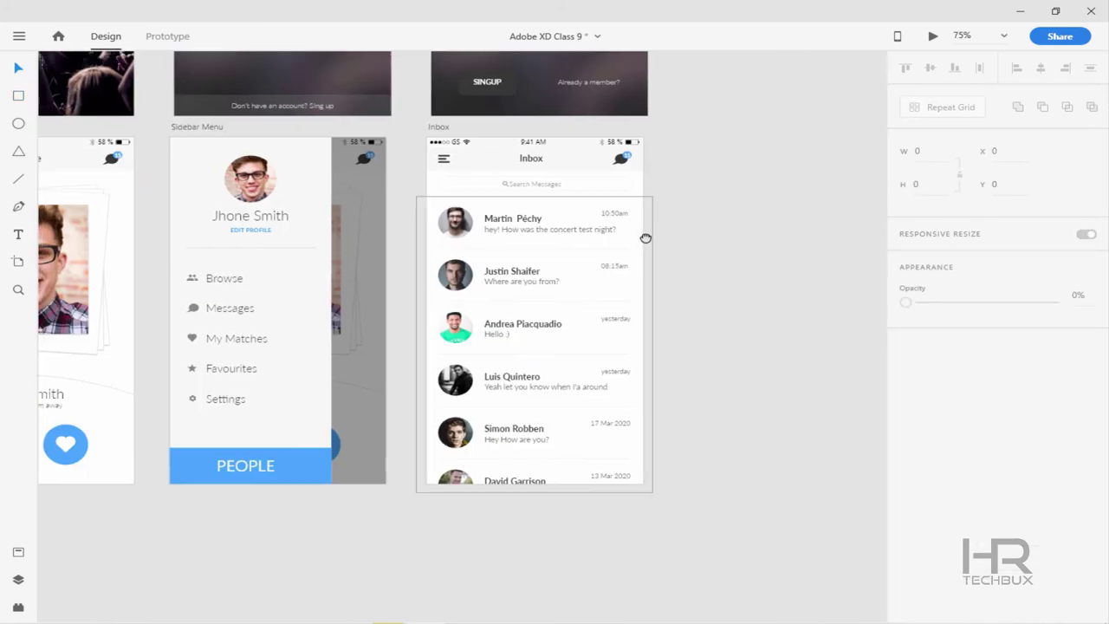
key("ctrl+1")
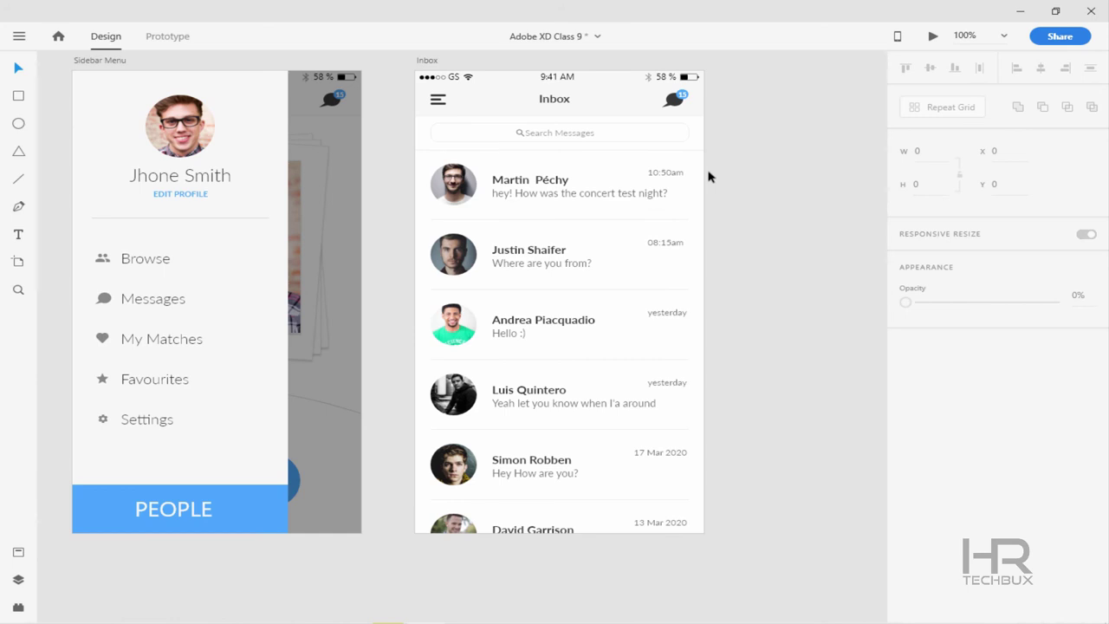
Draw a borderless orange pill below the first avatar, 45 by 15 px with a corner radius of 10
key("ctrl+2")
scroll(355, 222, "up", 3)
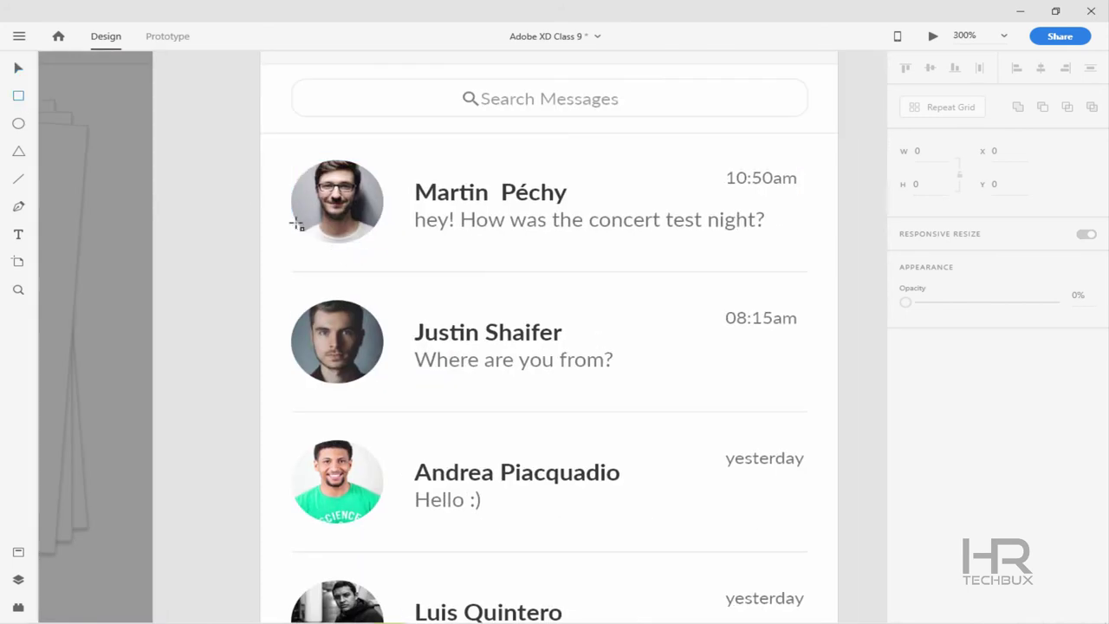
scroll(296, 224, "up", 1)
left_click_drag(395, 275, 510, 312)
left_click(936, 413)
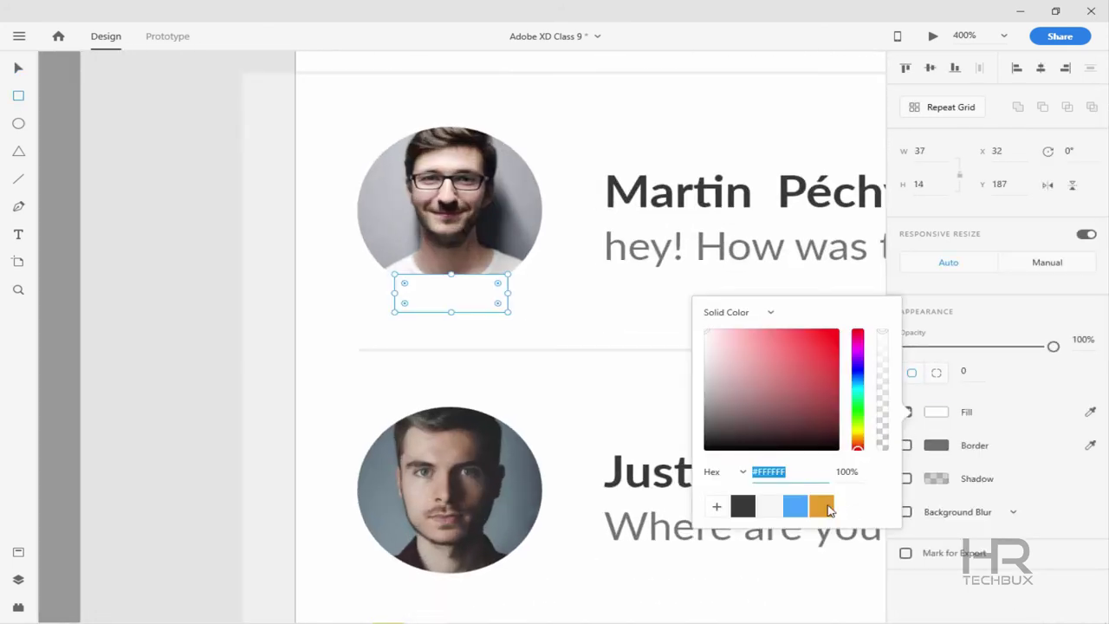
left_click(821, 506)
left_click(944, 377)
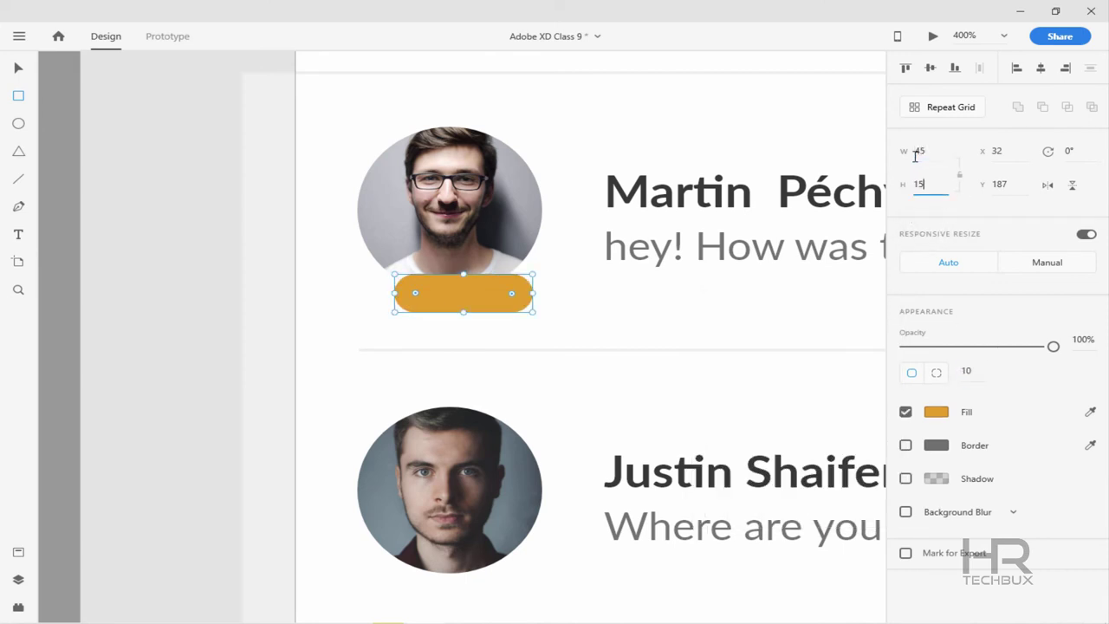
Add the text "ONLINE" next to the orange pill in Lato Black, size 9, with a #F8F8F8 fill
key("t")
left_click(661, 303)
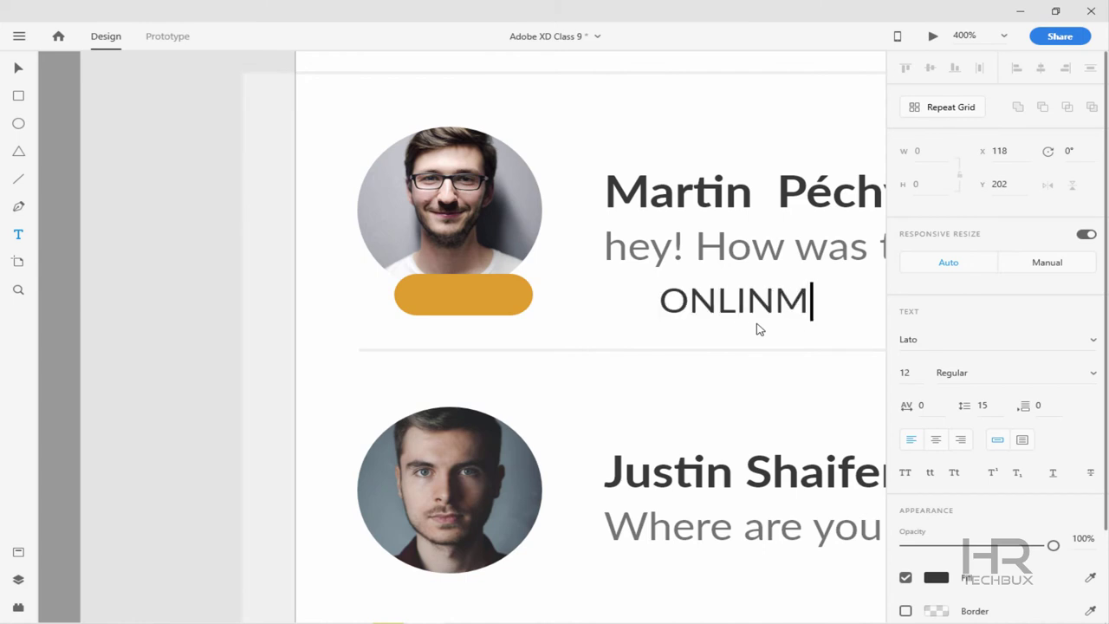
type("ONLINE")
key("ctrl+a")
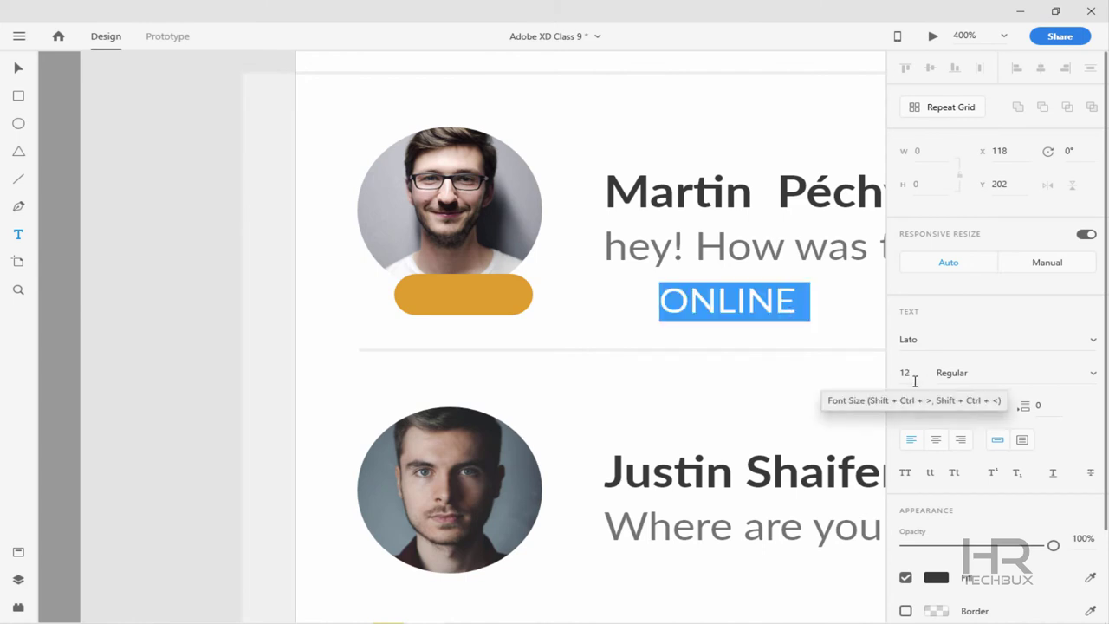
left_click(905, 373)
type("9")
key("Tab")
type("Black")
left_click(935, 577)
type("ffffff")
key("Return")
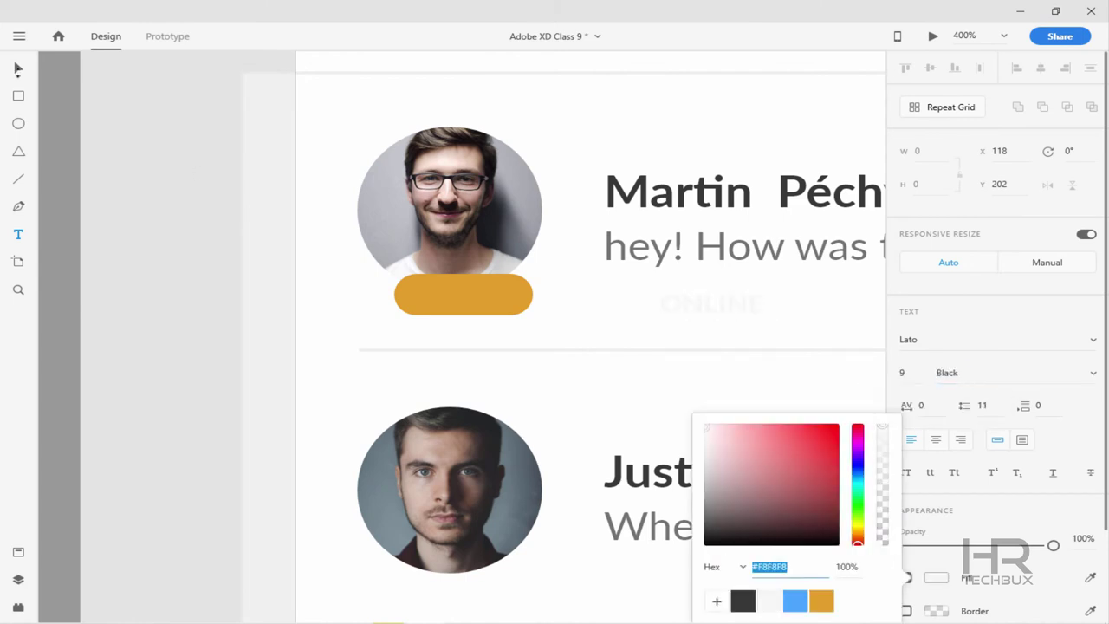
key("Escape")
Place the ONLINE text centred on the orange pill and group the two into a badge
left_click_drag(684, 303, 438, 290)
left_click(532, 294, "shift")
scroll(528, 295, "up", 3)
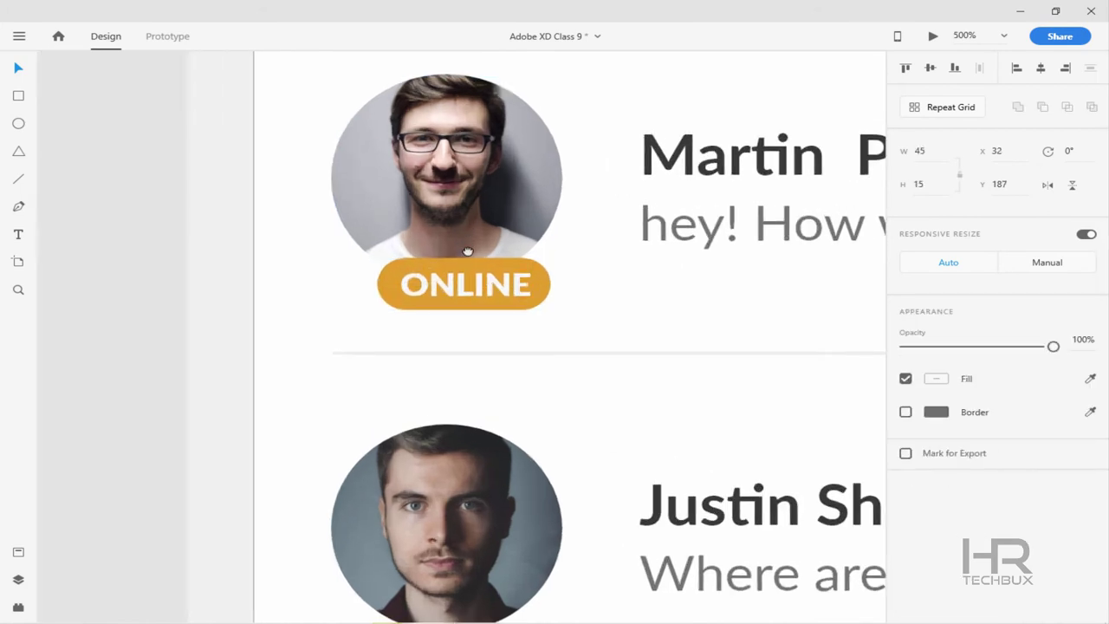
Centre the ONLINE badge horizontally on the first avatar and raise it to overlap the photo's lower edge
left_click_drag(525, 300, 522, 362)
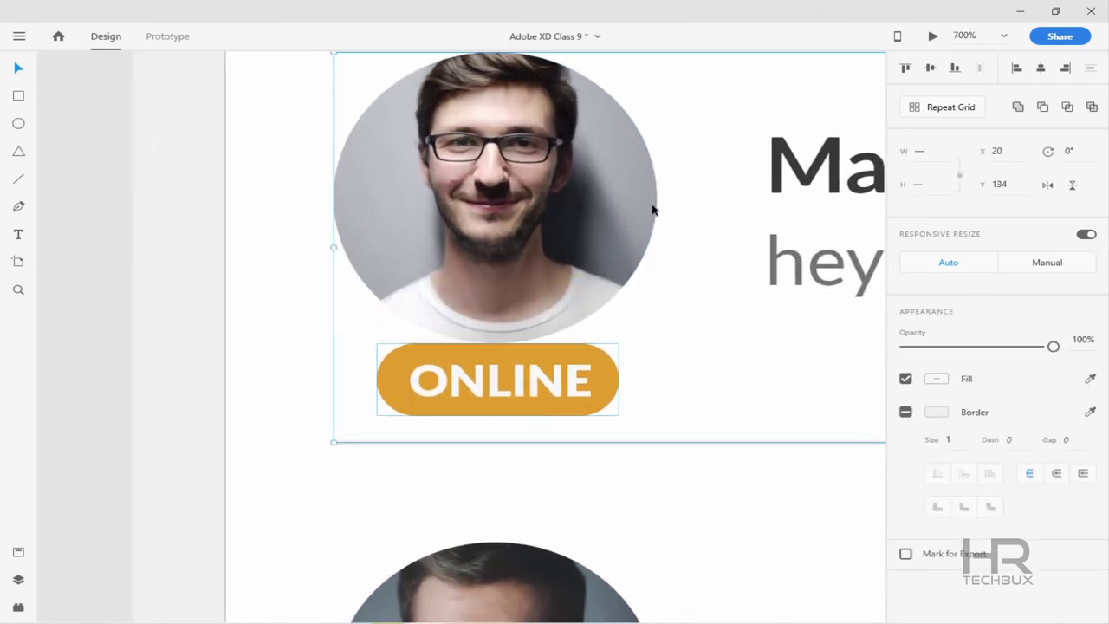
left_click(653, 204, "shift")
left_click(569, 370)
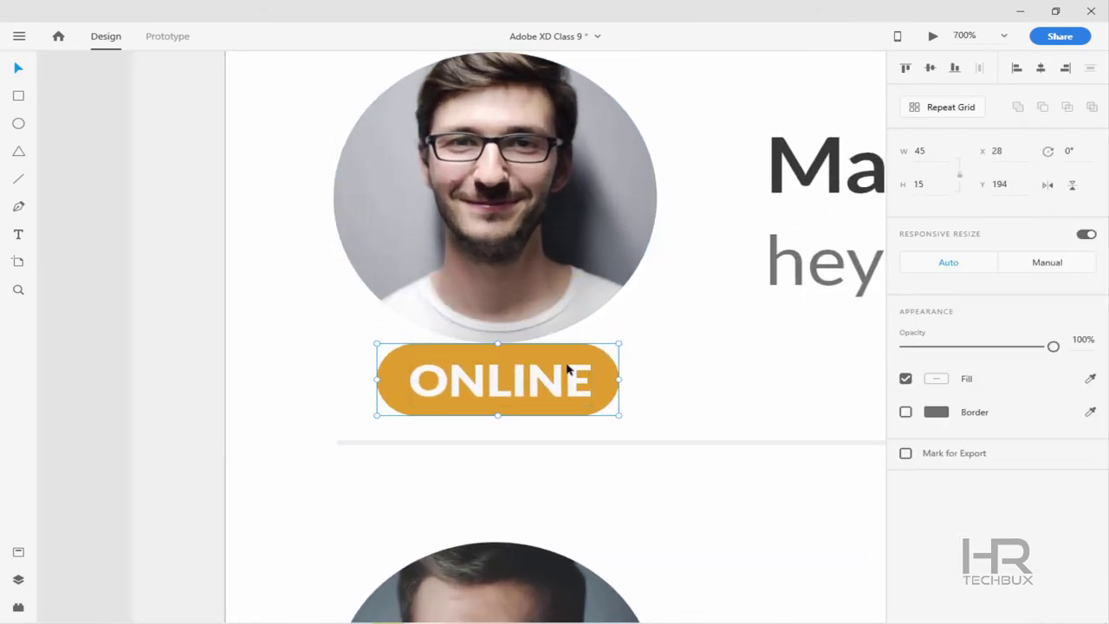
key("shift+Up")
key("Up")
key("Up")
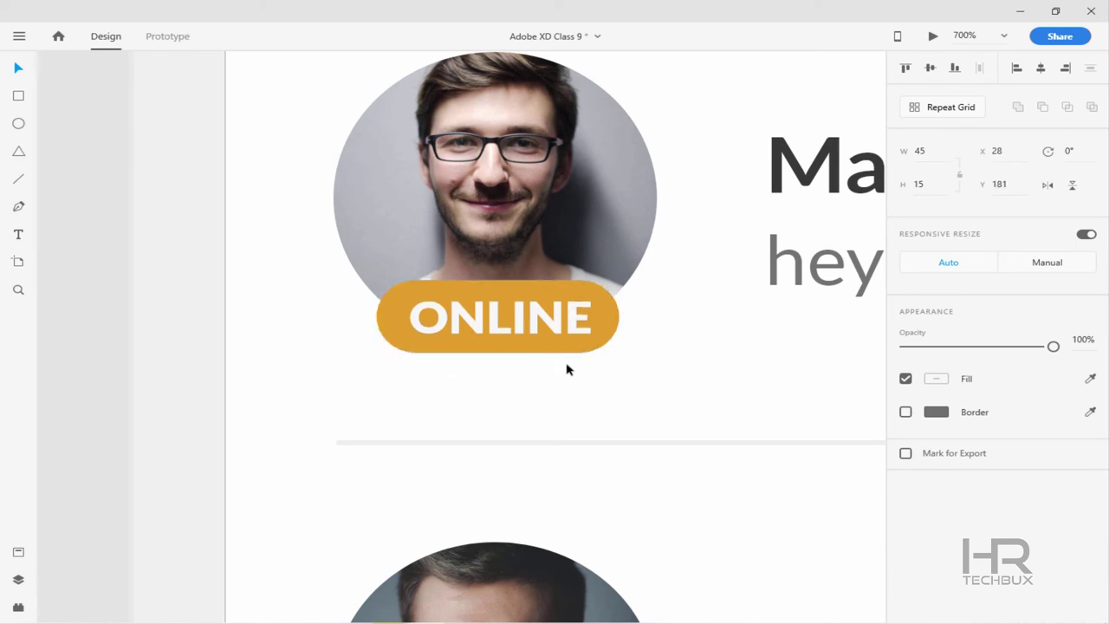
Duplicate the ONLINE badge onto the fifth row's avatar, overlapping the photo's lower edge
key("ctrl+minus")
key("ctrl+minus")
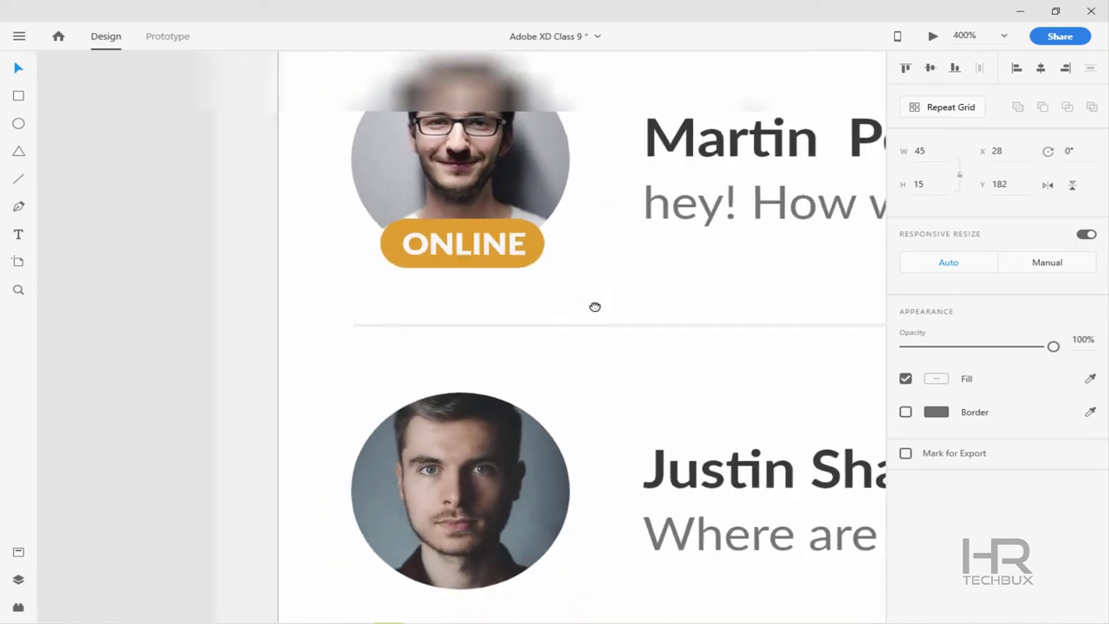
scroll(592, 305, "down", 3)
left_click_drag(437, 108, 433, 528)
key("ctrl+minus")
scroll(437, 305, "down", 1)
key("ctrl+plus")
key("ctrl+plus")
key("ctrl+plus")
scroll(408, 317, "down", 1)
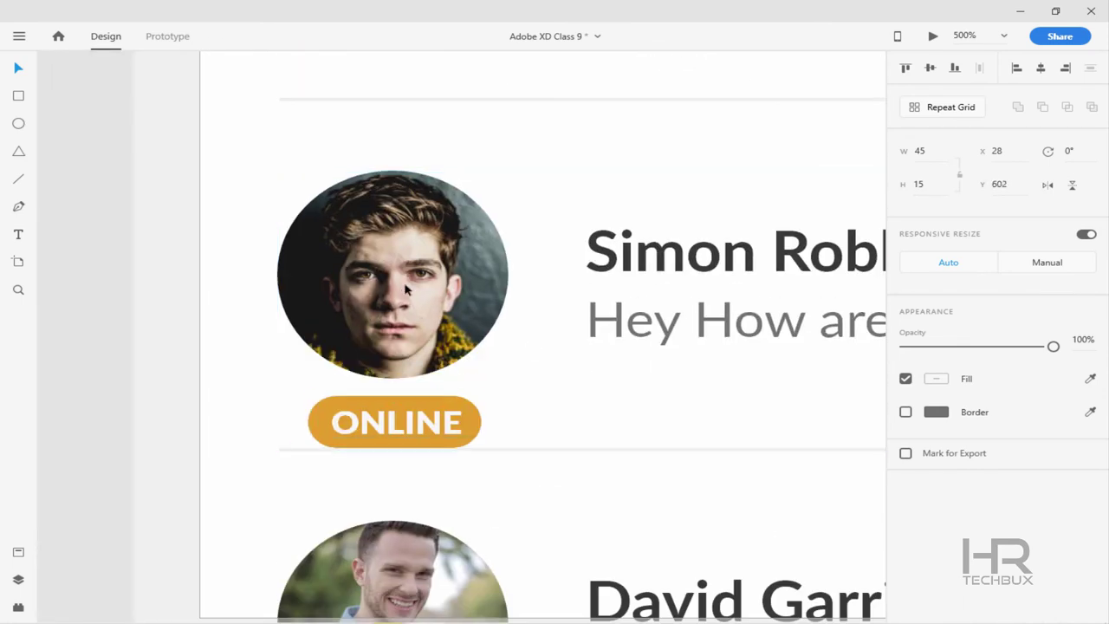
key("ctrl+minus")
key("ctrl+1")
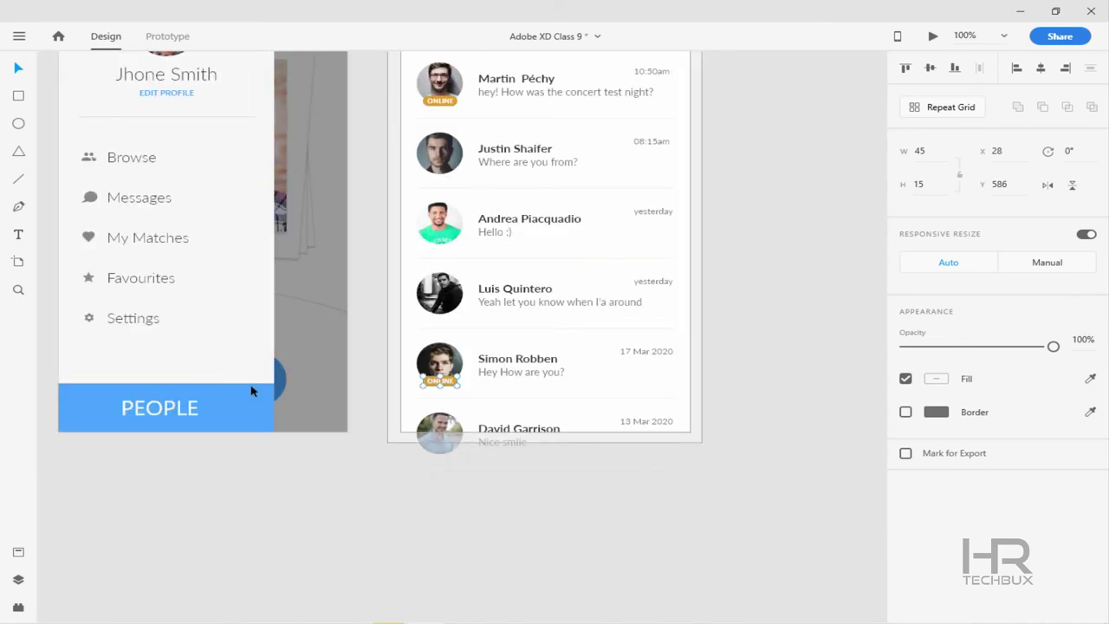
Place a copy of the orange star badge on the third avatar's upper-right edge, scaled down to 21 by 21 px
scroll(618, 465, "left", 5)
left_click_drag(812, 231, 614, 294)
key("ctrl+plus")
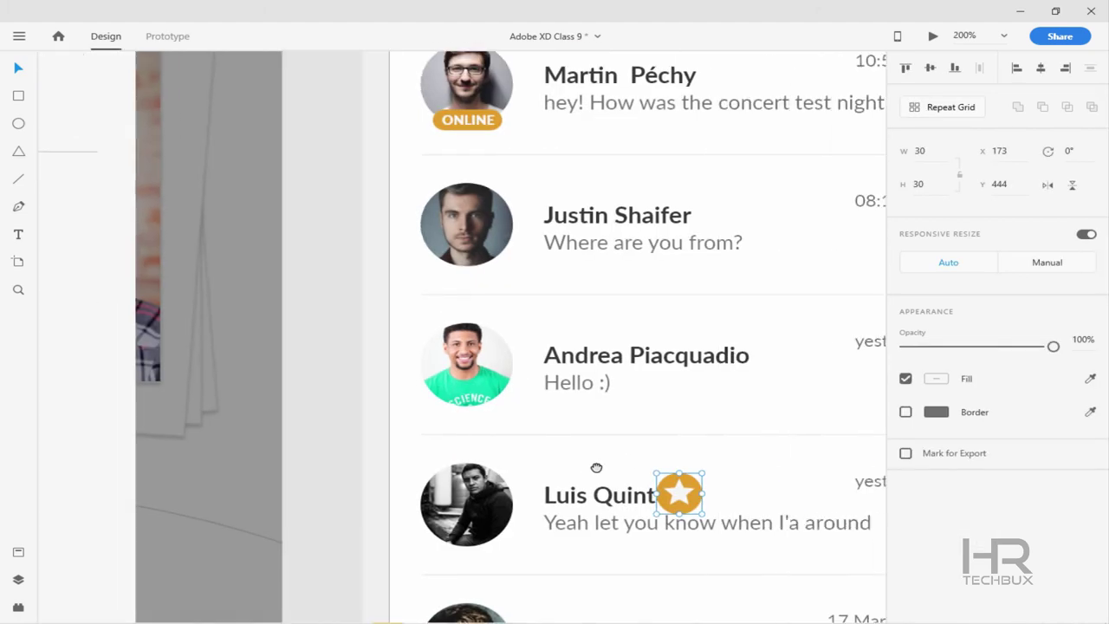
left_click_drag(672, 492, 577, 345)
key("ctrl+plus")
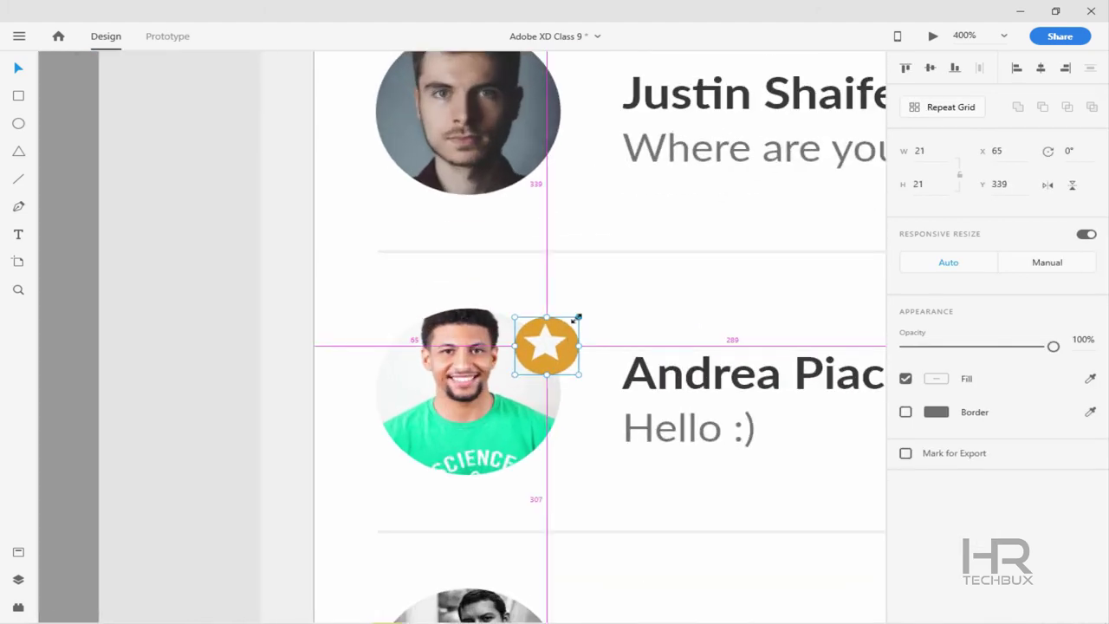
left_click(550, 346, "shift")
left_click(1040, 68)
key("ctrl+minus")
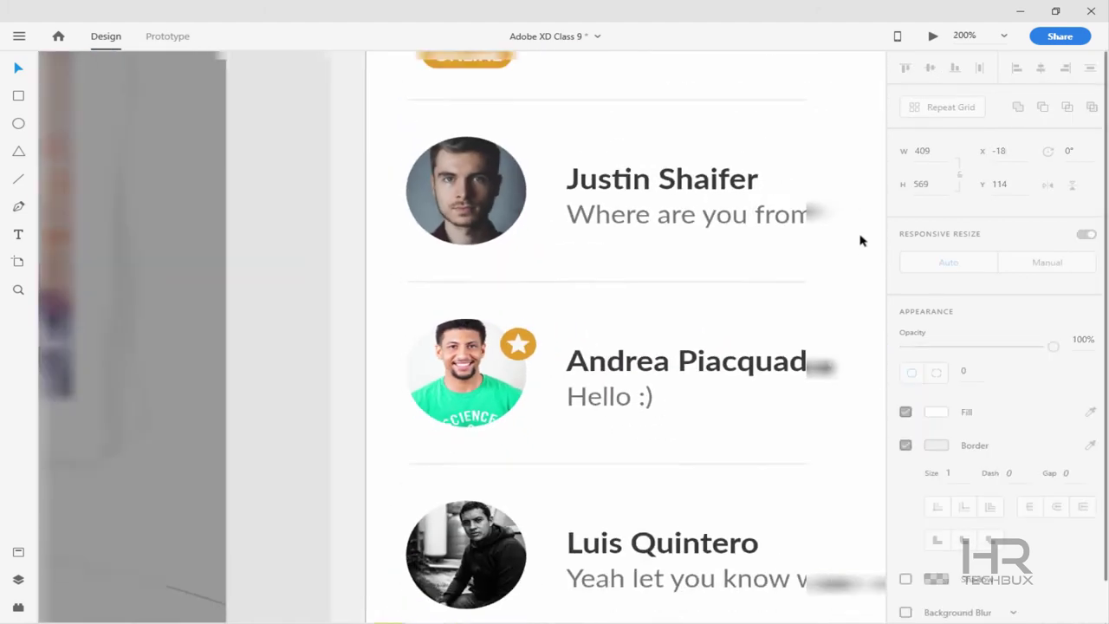
Copy the blue notification badge from the Inbox header and paste it on the empty canvas beside the artboard
key("ctrl+minus")
key("ctrl+plus")
key("ctrl+plus")
right_click(674, 223)
key("Escape")
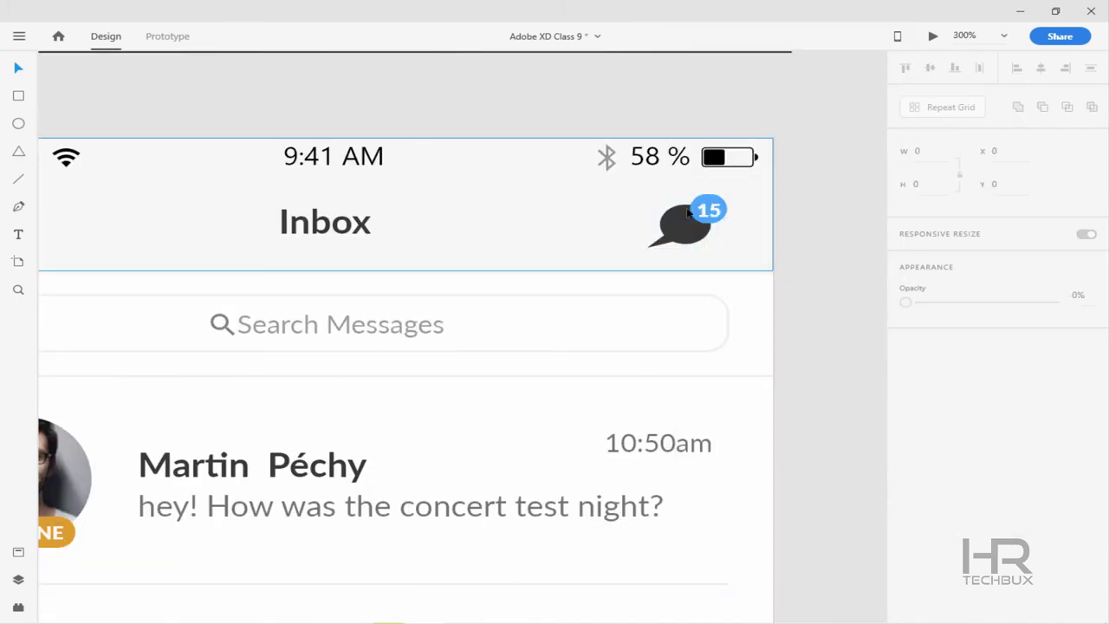
key("ctrl+minus")
key("ctrl+minus")
key("ctrl+minus")
key("ctrl+minus")
key("ctrl+v")
left_click(574, 262)
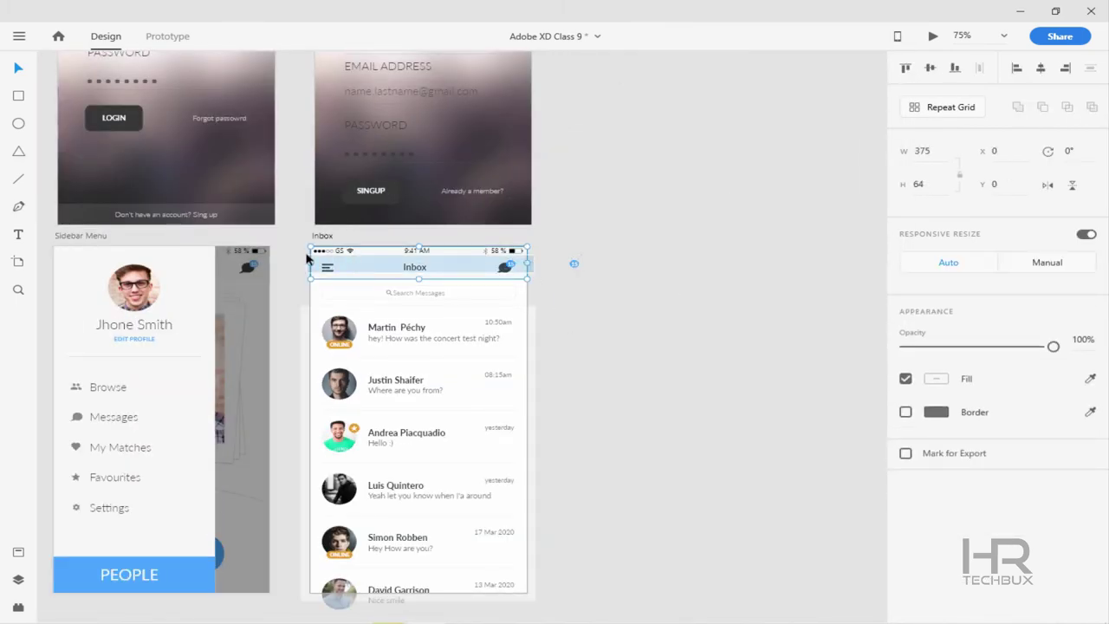
Change the number in the copied blue badge to 5
key("ctrl+plus")
key("ctrl+plus")
key("ctrl+plus")
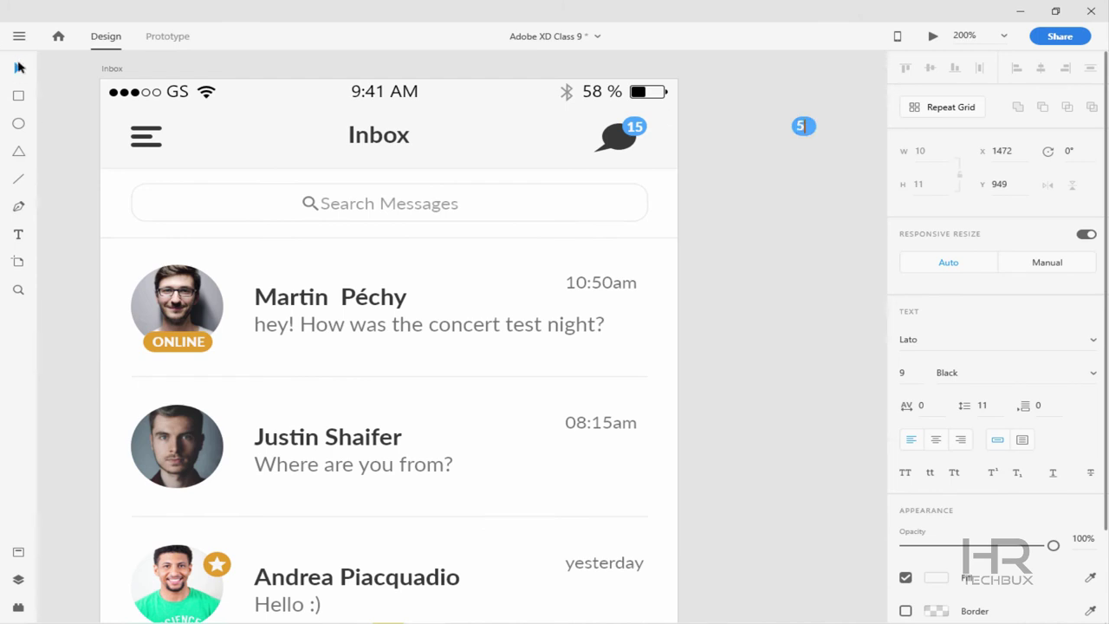
key("Escape")
left_click(839, 217)
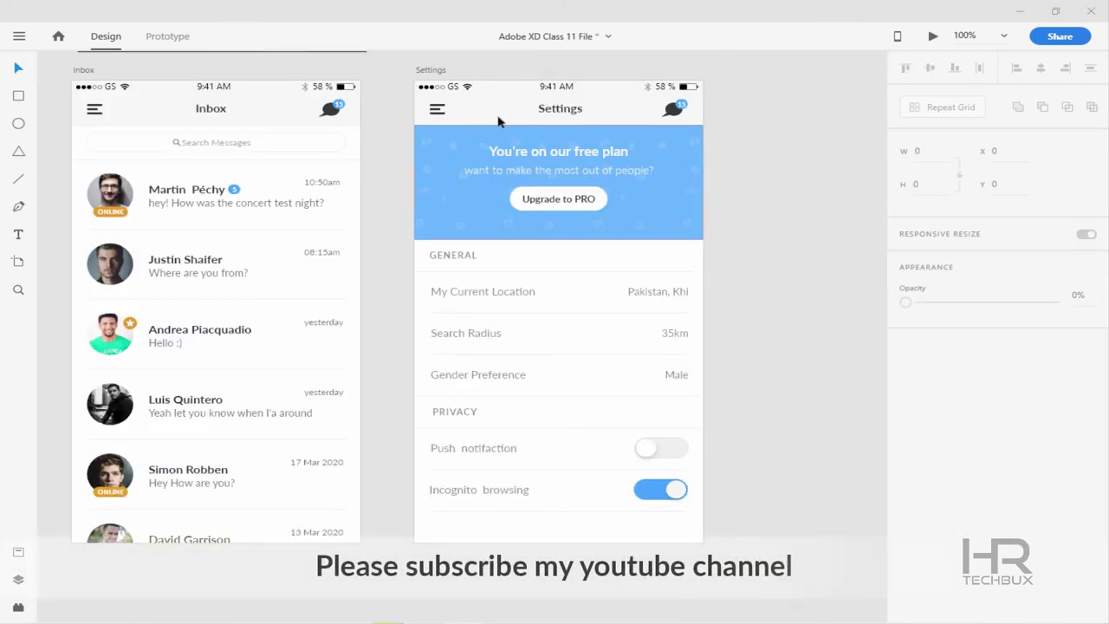
Delete the existing Settings artboard and add a blank 375 by 667 iPhone 6/7/8 artboard beside Inbox
left_click(430, 69)
key("Delete")
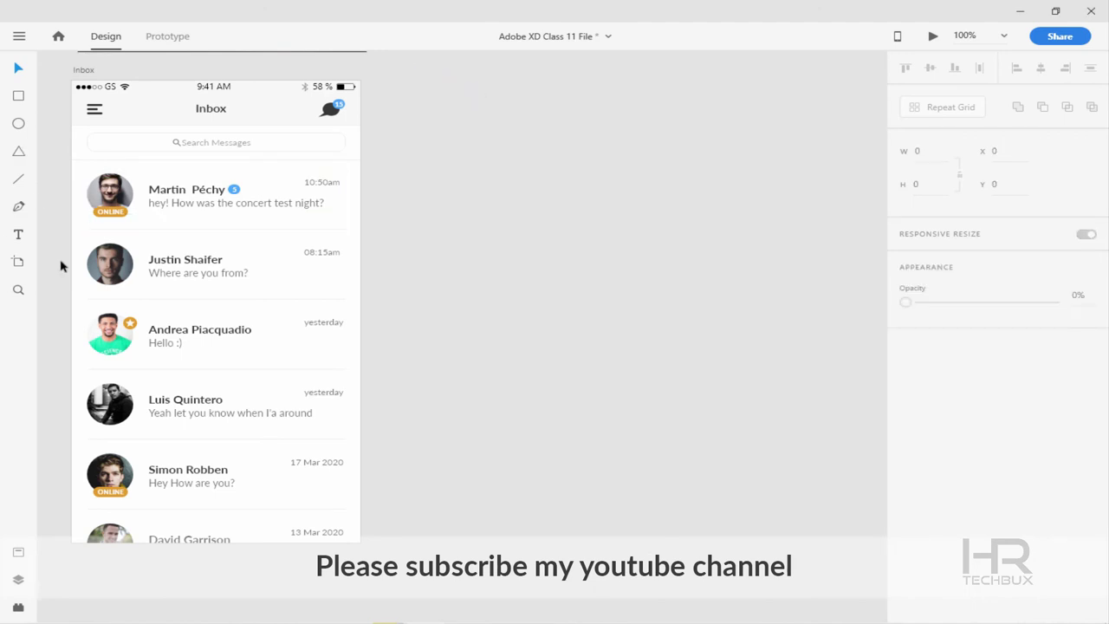
left_click(18, 262)
left_click(968, 213)
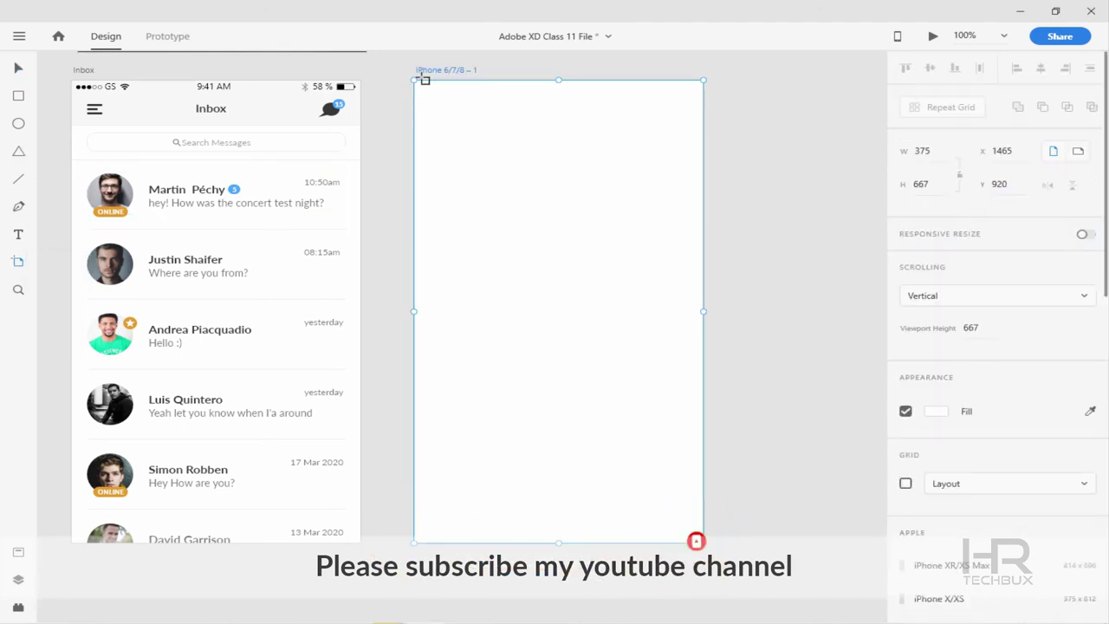
Rename the new blank artboard "Settings"
double_click(465, 71)
type("Settings")
key("Return")
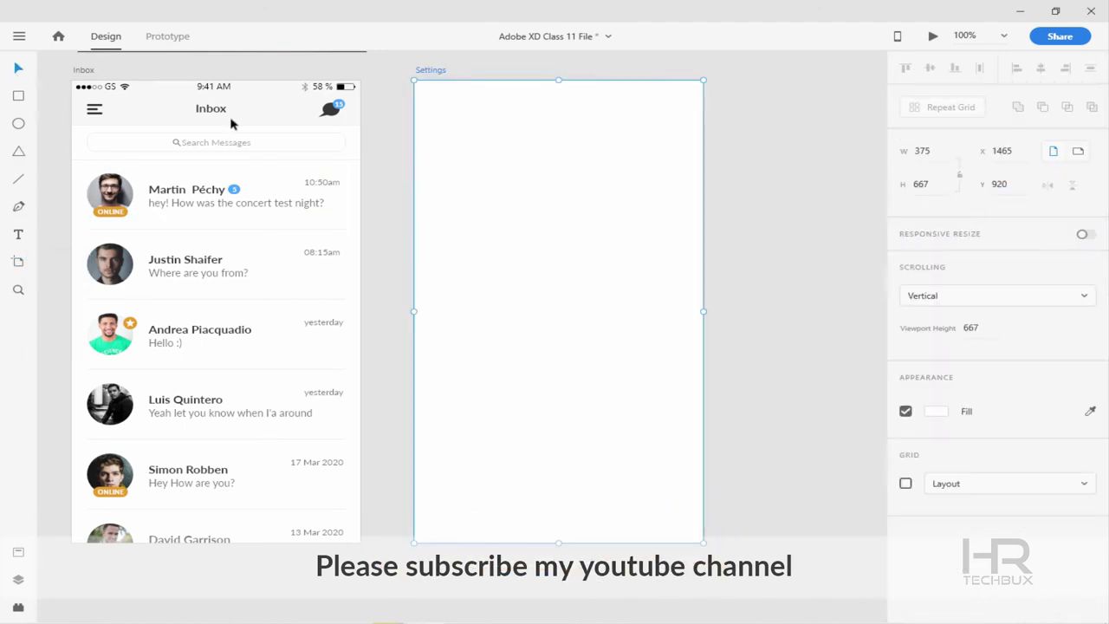
Copy the Inbox header with its status bar into the empty Settings artboard
left_click(279, 111)
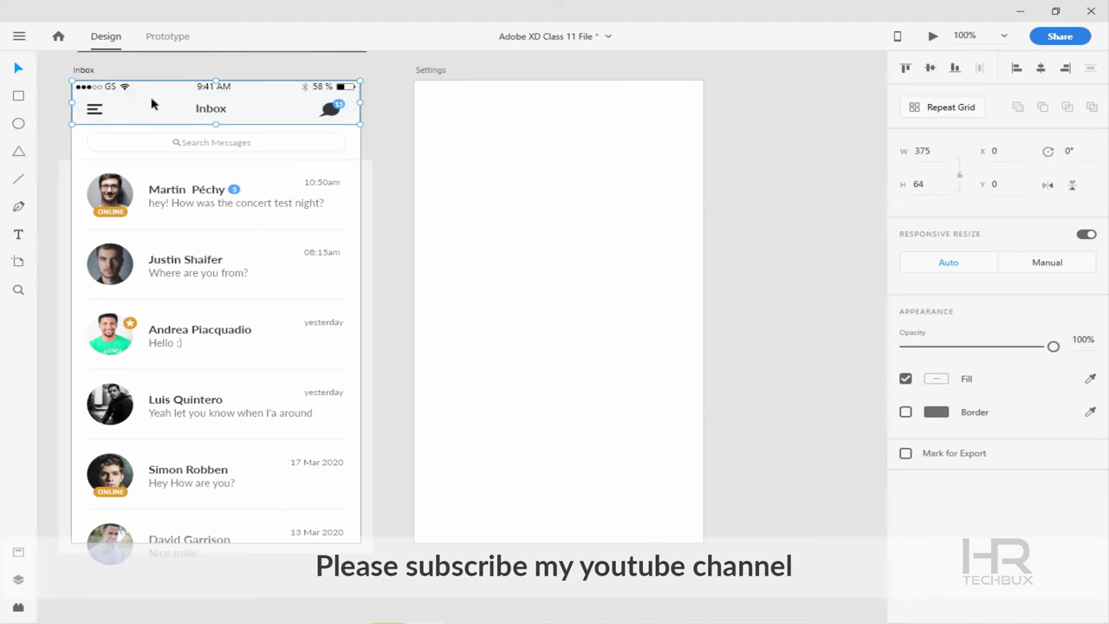
key("ctrl+c")
left_click(436, 144)
key("ctrl+v")
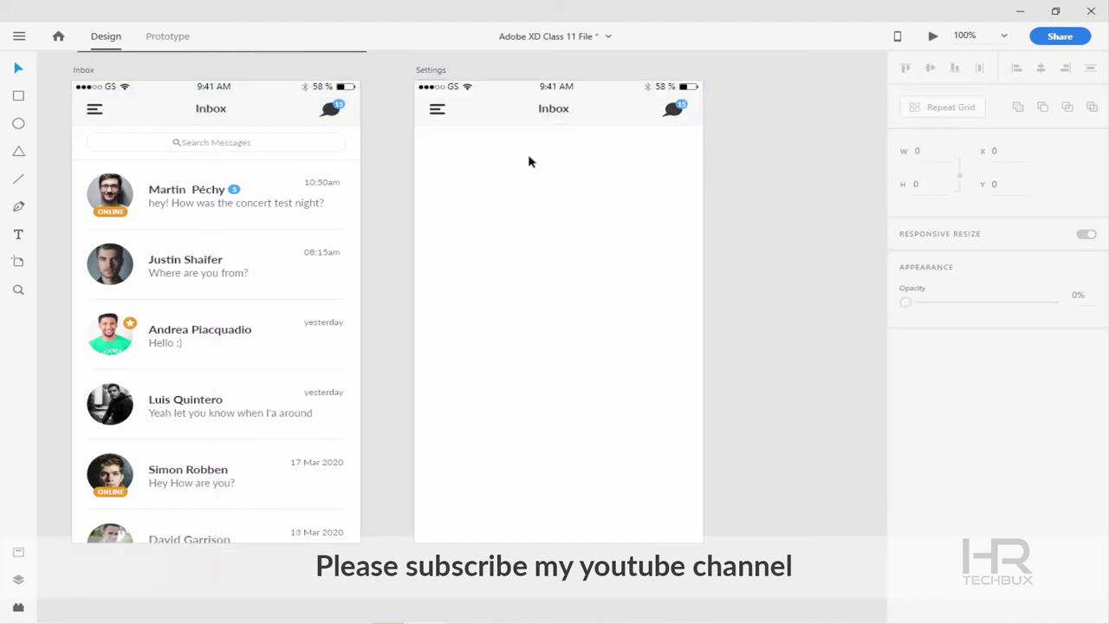
Draw a borderless rectangle 375 by 166 px across the Settings artboard, directly below the header
key("r")
left_click_drag(416, 127, 703, 223)
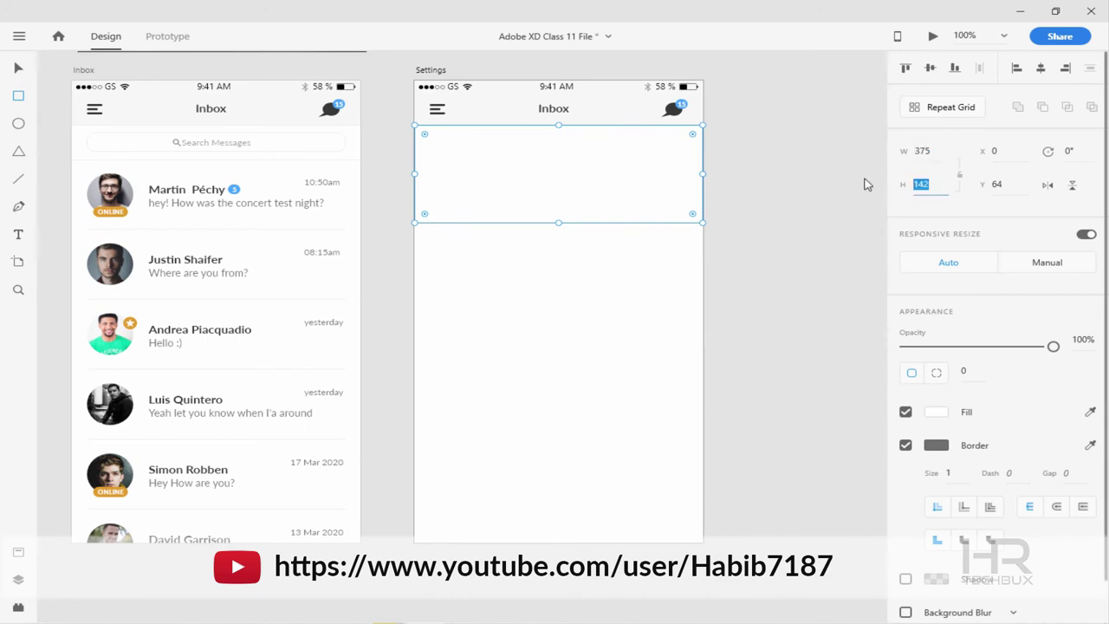
left_click(906, 444)
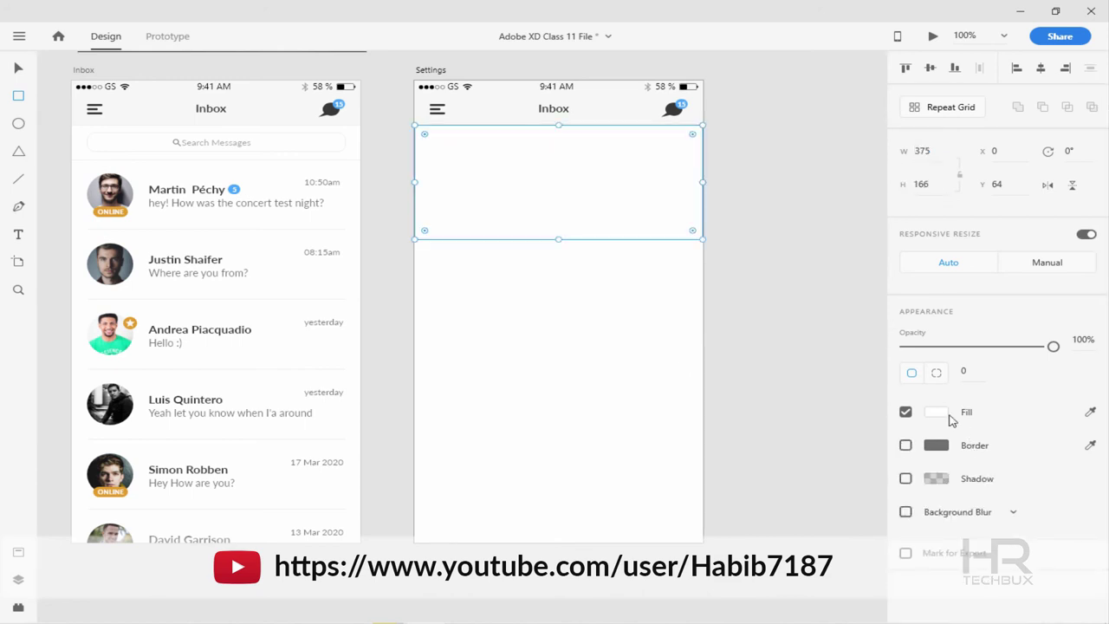
Fill the banner rectangle with the blue colour at 80% opacity and lock it
left_click(935, 411)
left_click(794, 505)
left_click(1052, 344)
type("80")
key("Return")
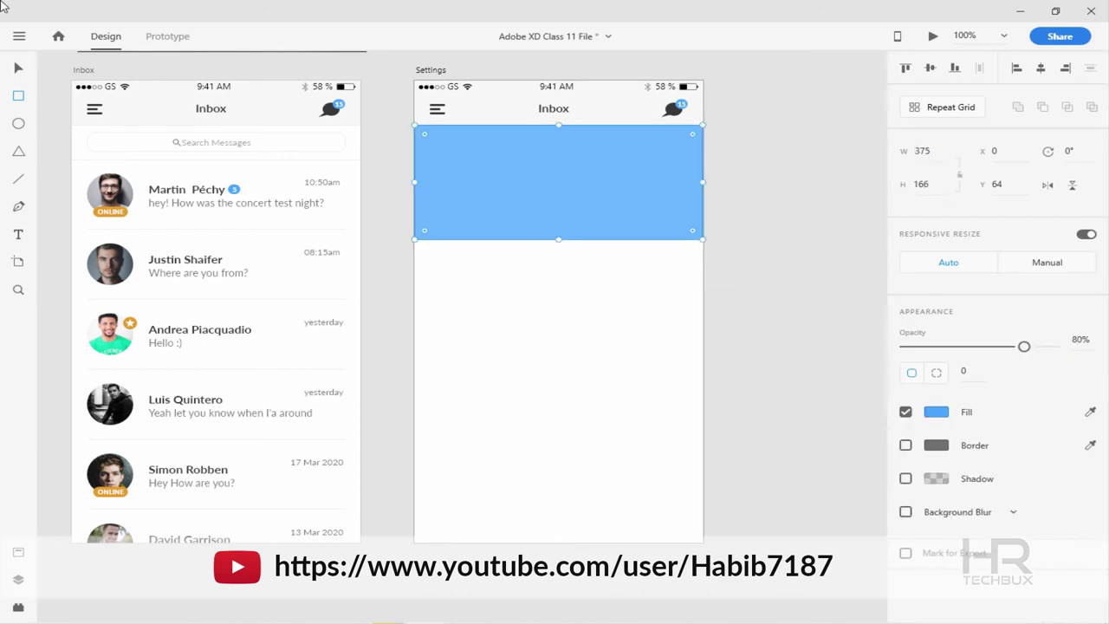
scroll(594, 352, "up", 4)
right_click(597, 349)
left_click(644, 438)
Scatter the eleven black icons from above the artboard over the left part of the blue banner, tilting some of them
scroll(670, 243, "up", 2)
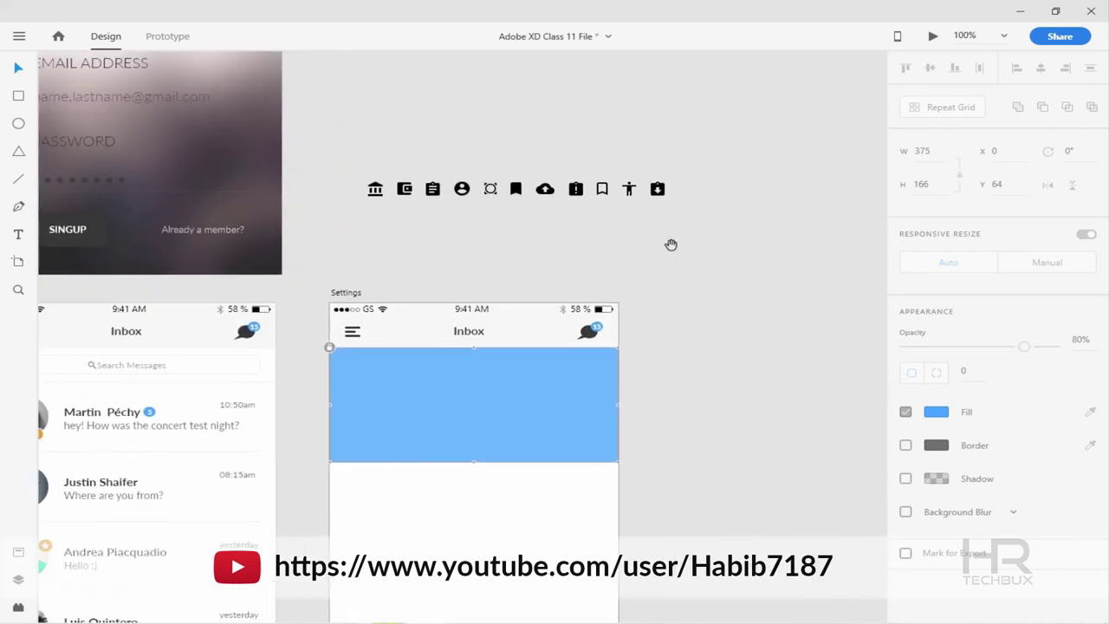
key("ctrl+equal")
key("ctrl+minus")
left_click_drag(438, 270, 410, 268)
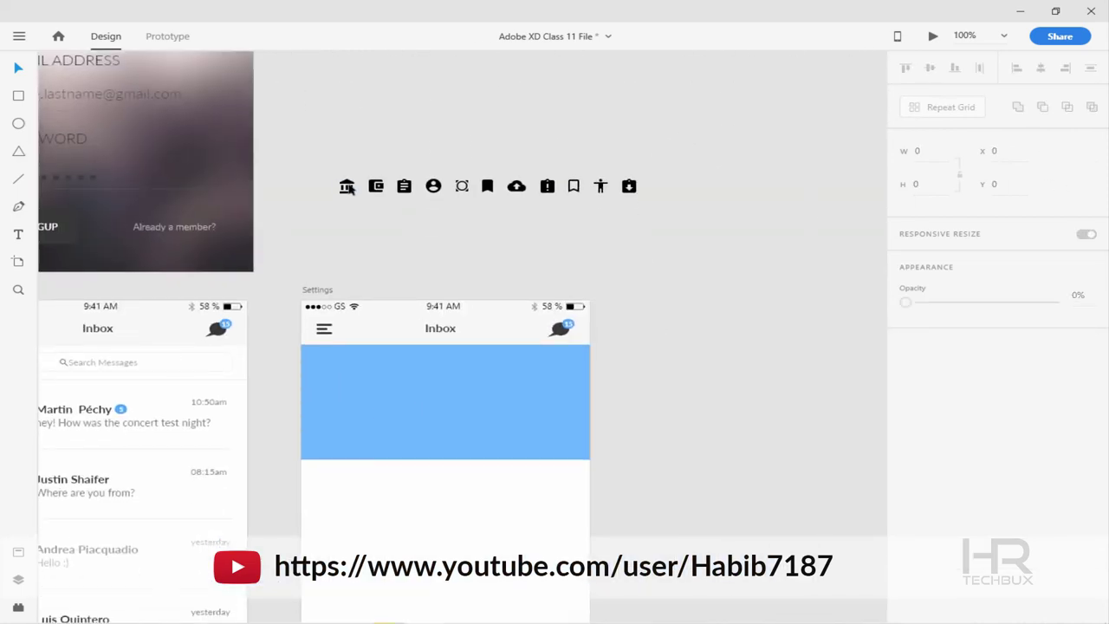
left_click_drag(349, 189, 333, 425)
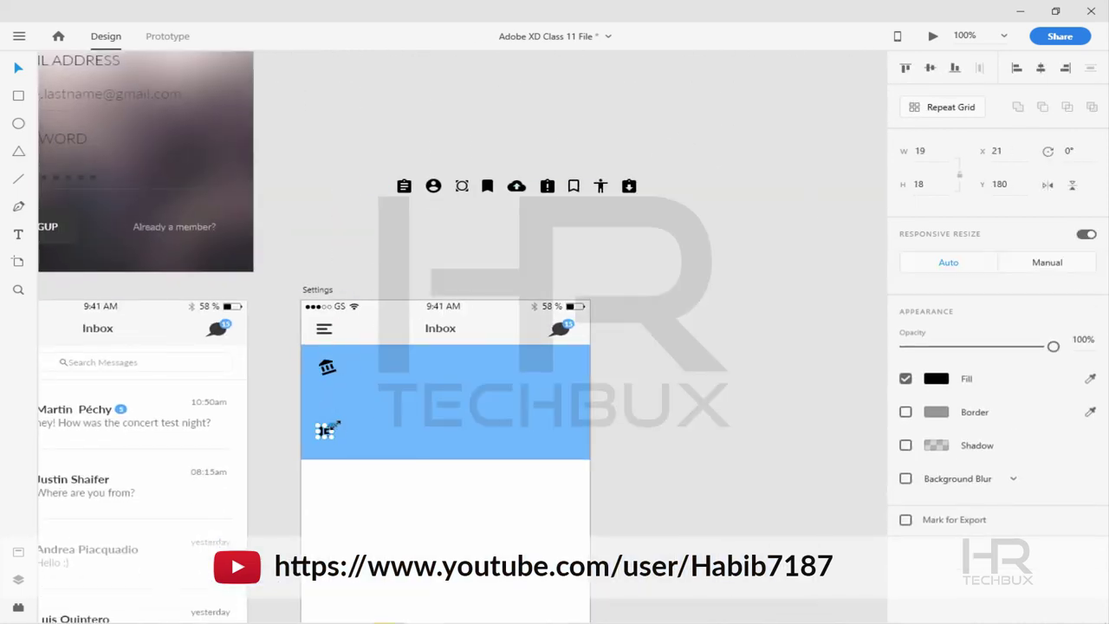
left_click_drag(433, 186, 359, 363)
left_click_drag(487, 185, 362, 445)
left_click_drag(547, 185, 396, 364)
left_click_drag(574, 185, 387, 396)
left_click_drag(600, 185, 389, 446)
Give all the scattered banner icons a white fill and 15% opacity
left_click_drag(443, 352, 308, 468)
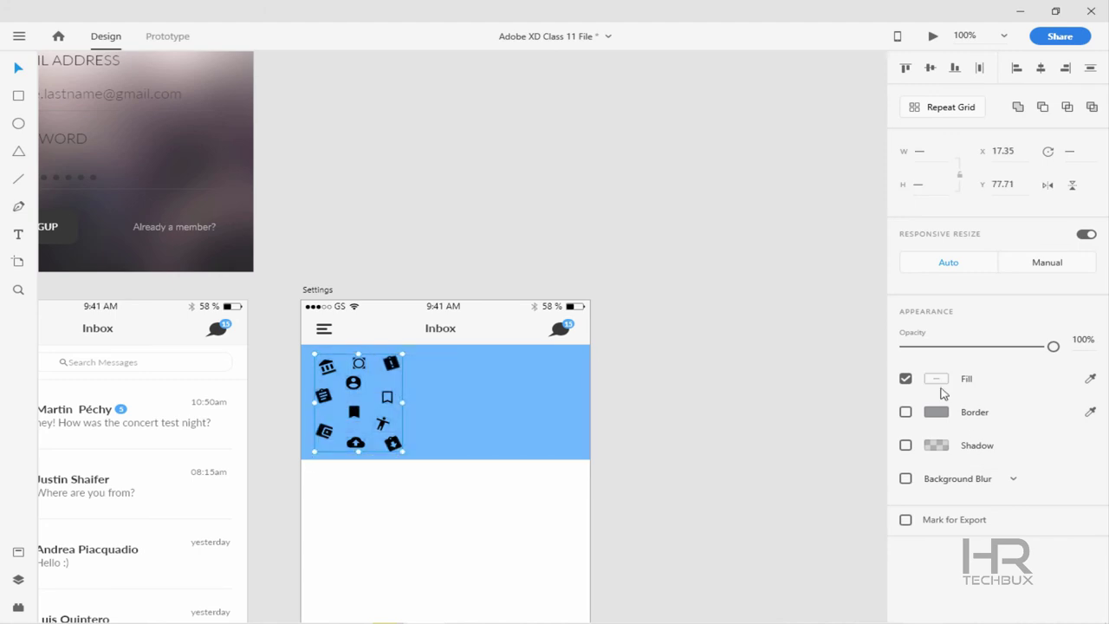
left_click(935, 379)
left_click(770, 473)
left_click(1064, 339)
key("Return")
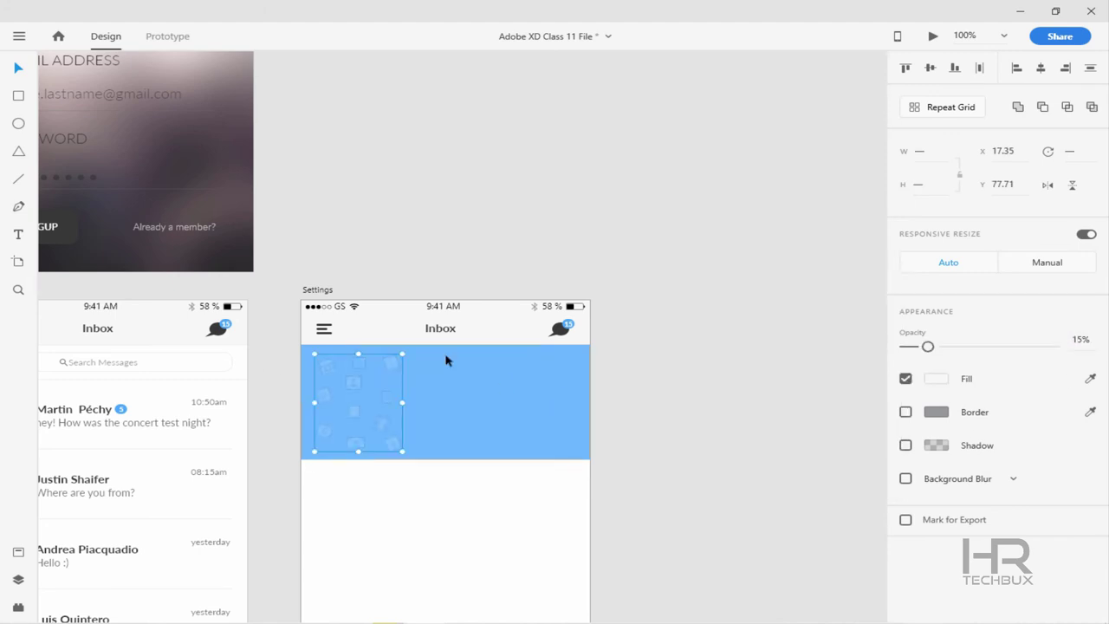
Group the faded icons and repeat them with Repeat Grid across the full width of the blue banner
key("ctrl+g")
left_click(949, 108)
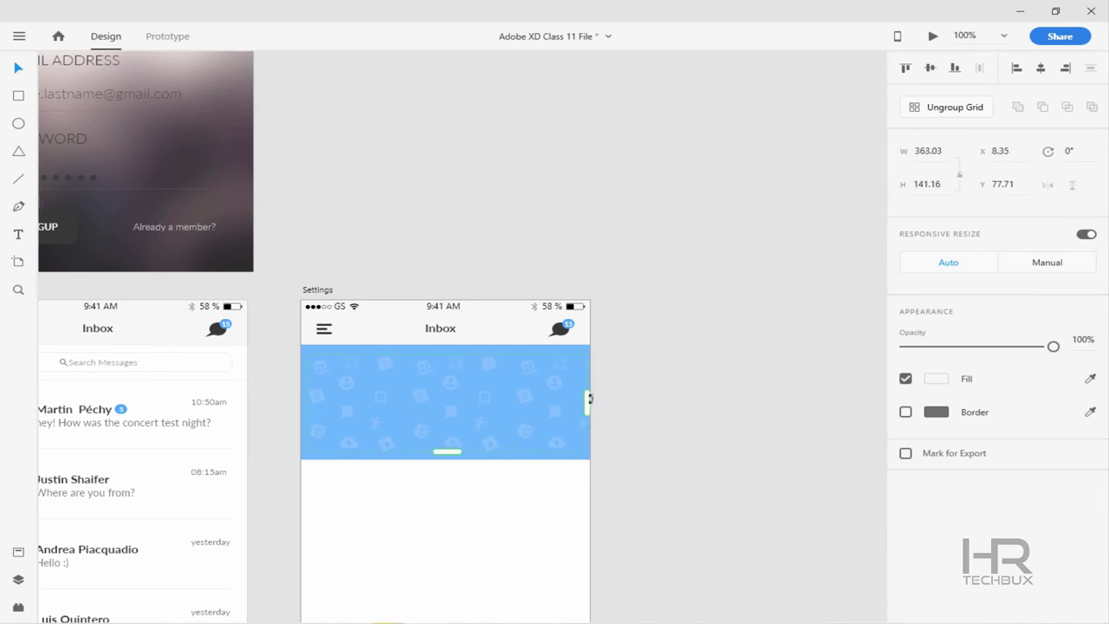
left_click(618, 389)
left_click(451, 387)
left_click(559, 372)
left_click(566, 465)
scroll(567, 466, "down", 3)
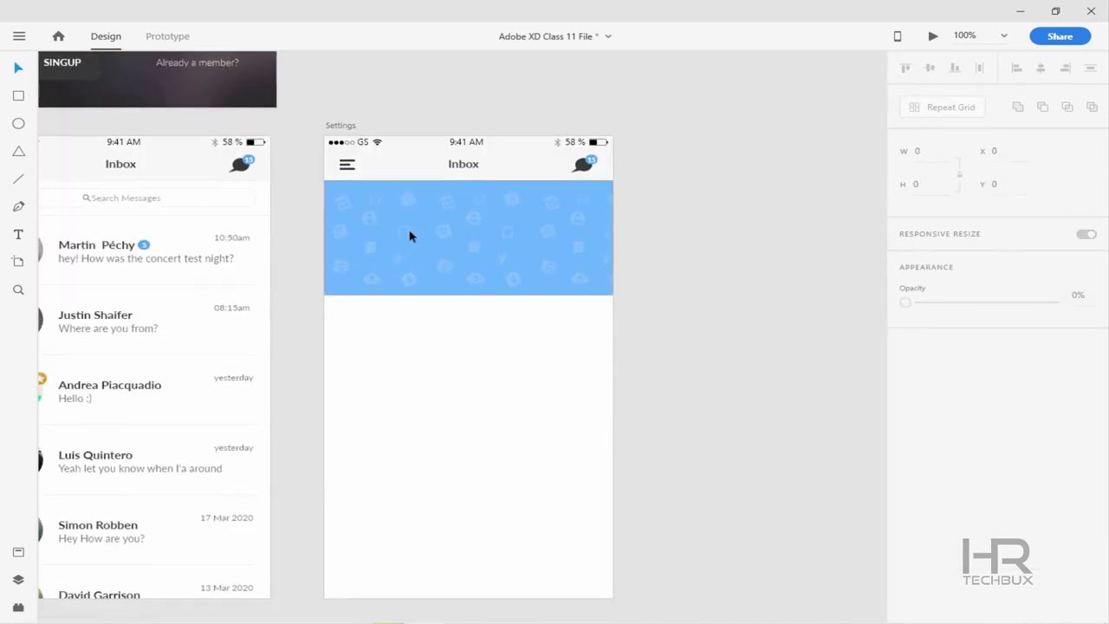
Add the text "You're on our free plan" on the Settings artboard in Lato Bold, size 18
left_click(418, 337)
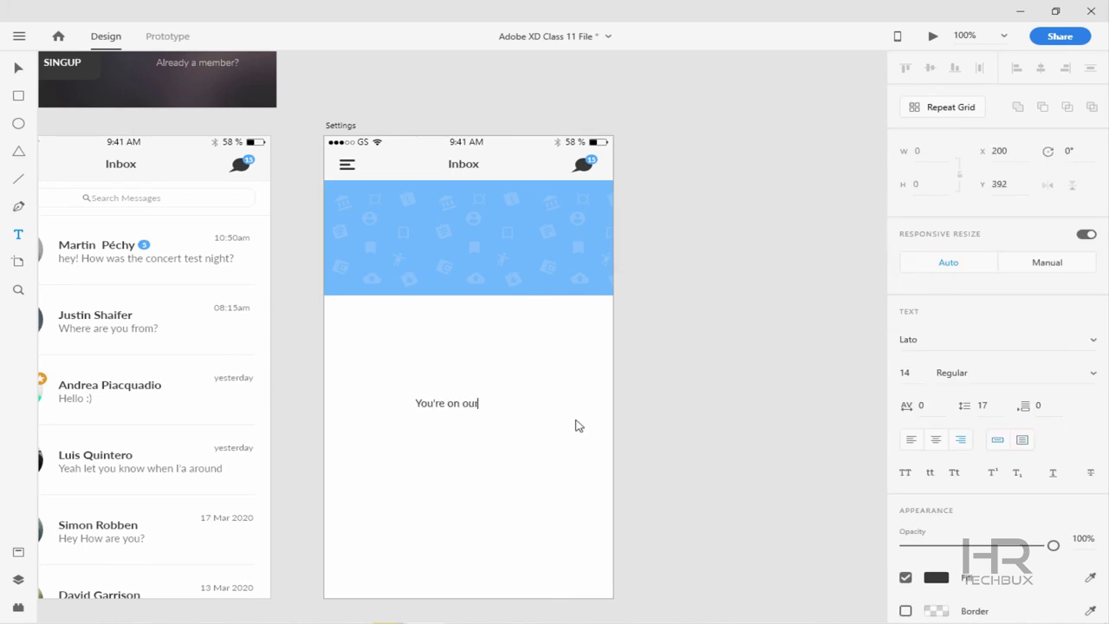
key("ctrl+a")
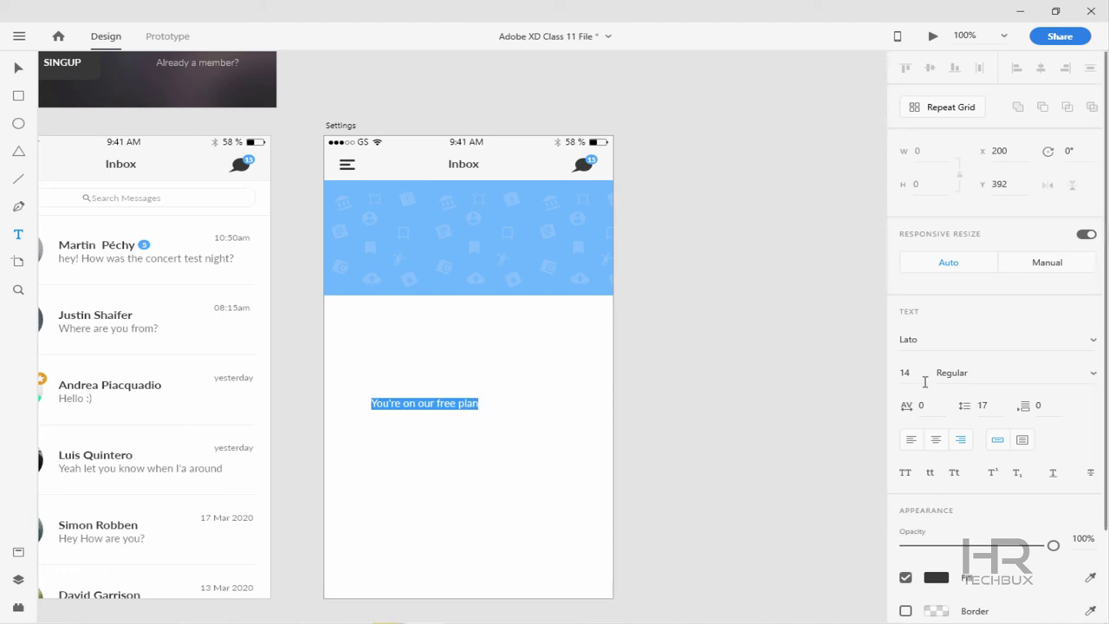
left_click(904, 373)
type("18")
key("Tab")
type("Bold")
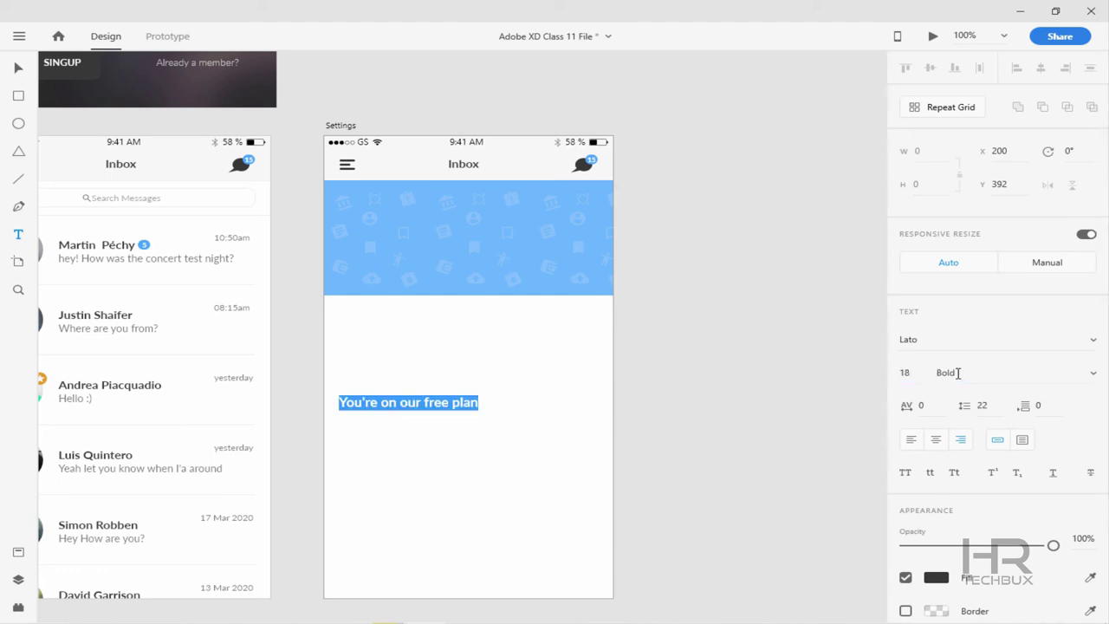
key("Return")
key("Escape")
Move the "You're on our free plan" heading onto the blue banner and give it the white fill ffffff
left_click_drag(443, 406, 494, 227)
left_click(935, 577)
type("ffffff")
Duplicate the heading below itself as "want to make the most out of people?" in Lato Light, size 15, at 90% opacity, centred
left_click(490, 203)
double_click(493, 224)
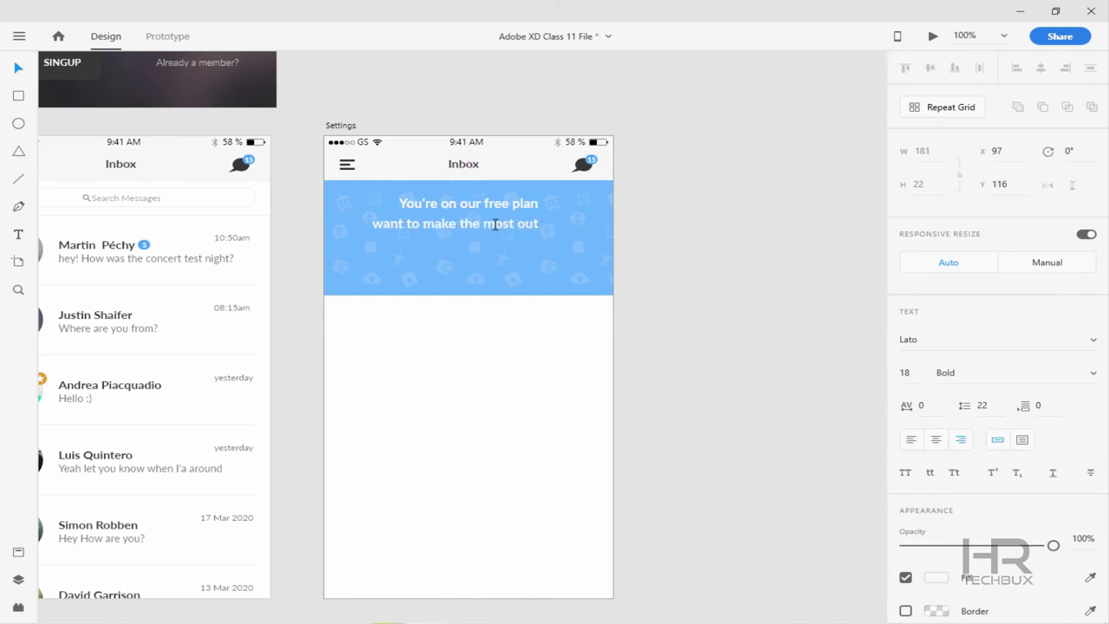
left_click(946, 372)
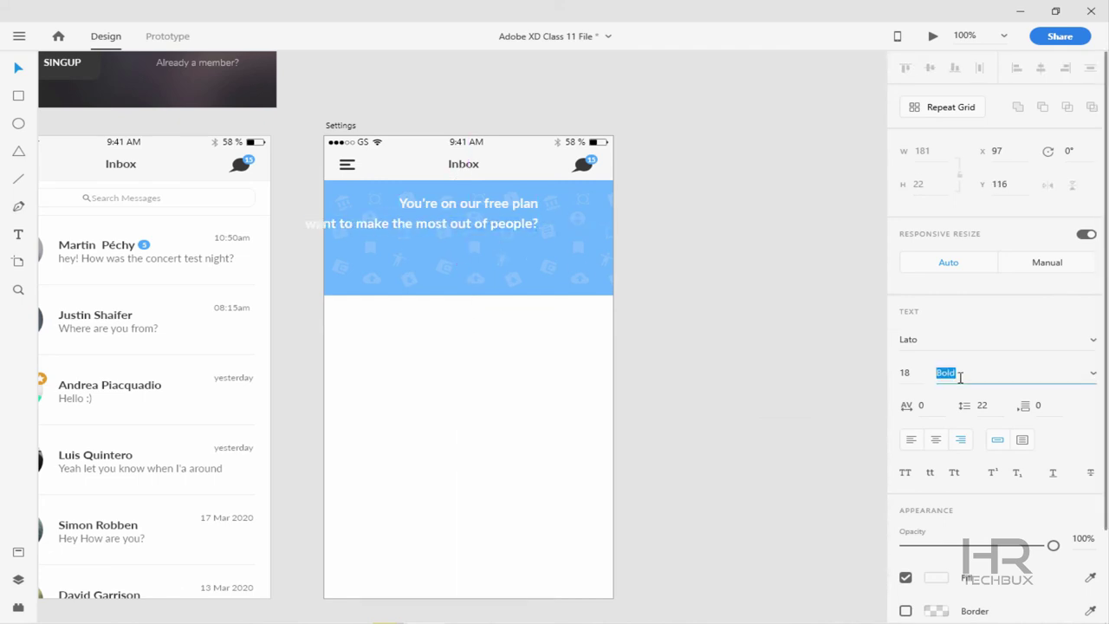
type("Light")
key("shift+Tab")
type("15")
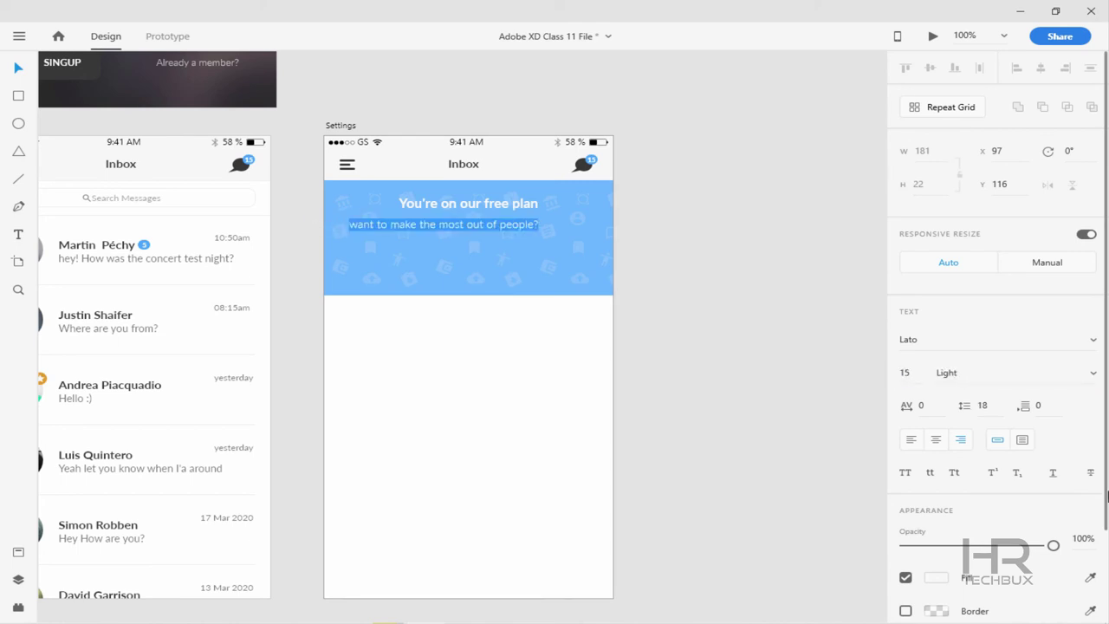
left_click(1079, 538)
key("ctrl+2")
left_click_drag(429, 260, 484, 275)
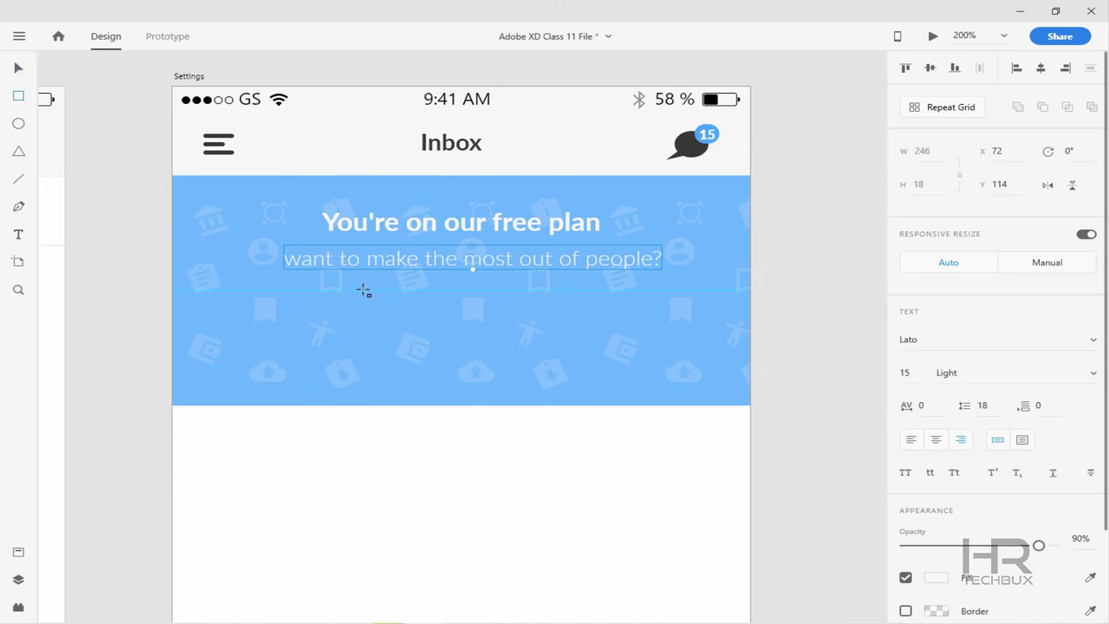
Draw a borderless white 127 by 35 px button shape with corner radius 20 below the two banner texts
left_click_drag(364, 292, 511, 328)
type("127")
key("Return")
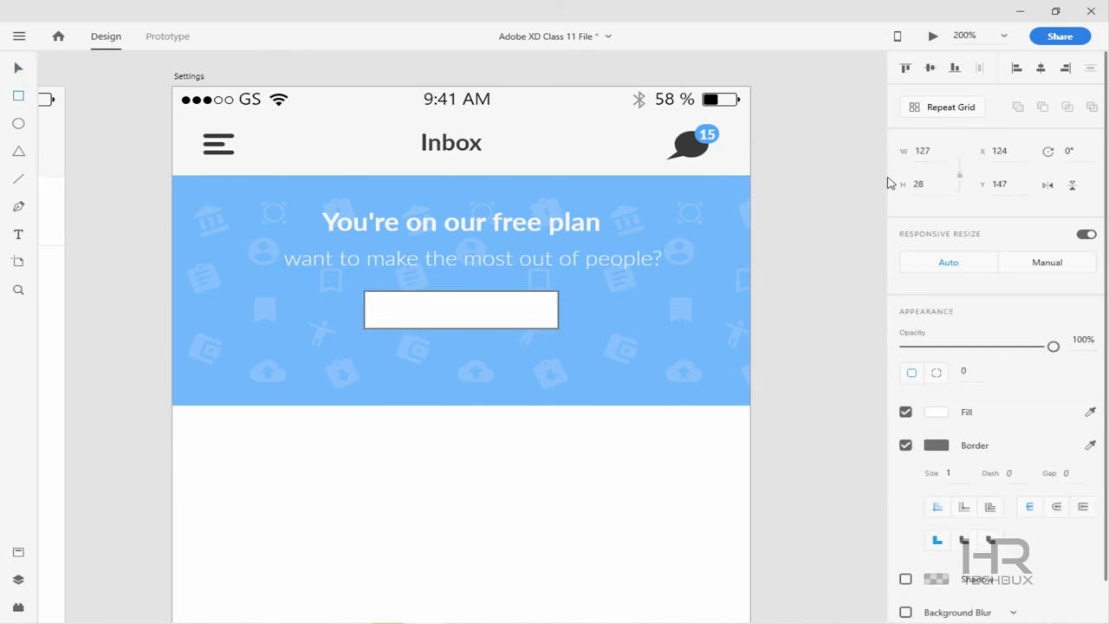
key("Return")
left_click(905, 445)
left_click(938, 375)
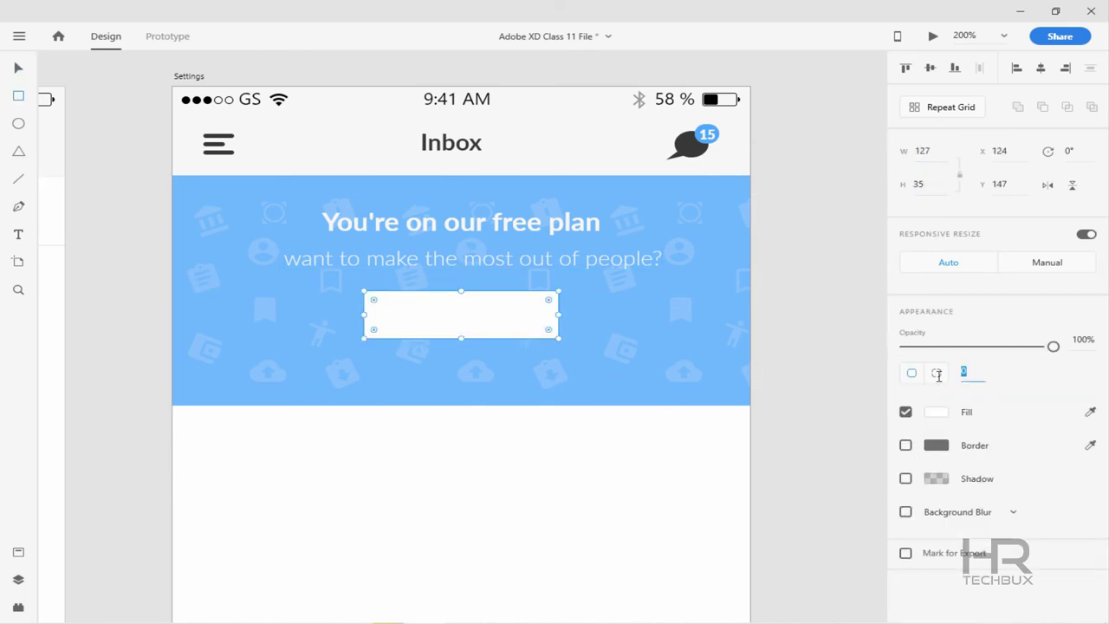
left_click_drag(506, 324, 514, 341)
Copy the banner heading below the white button shape, change the text to "Upgrade to PRO" and set its size to 13
left_click_drag(482, 238, 520, 383)
double_click(520, 384)
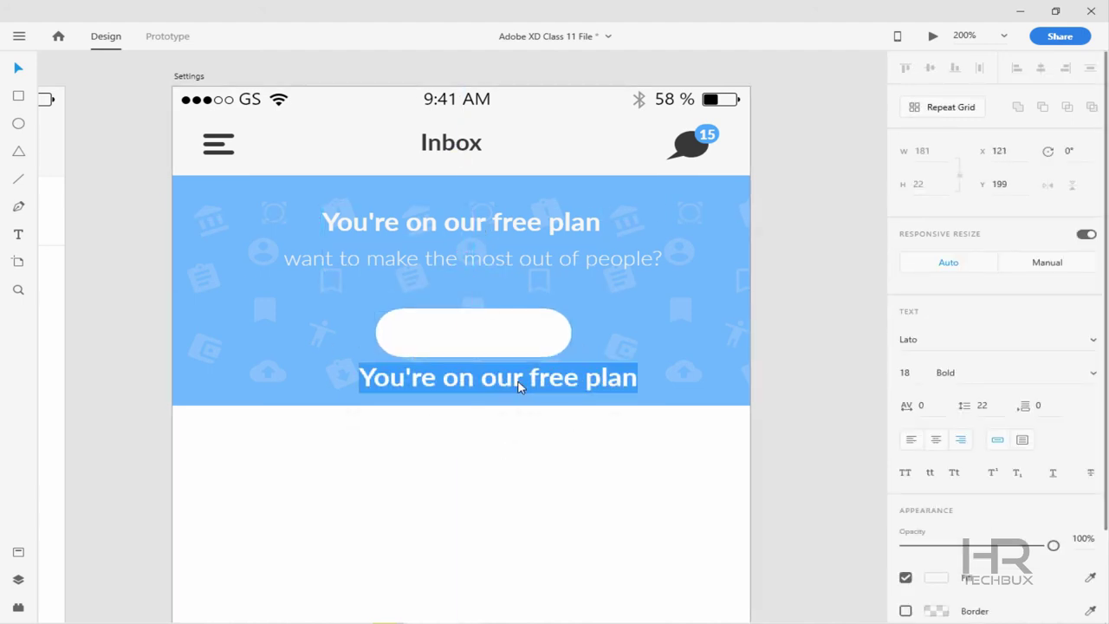
type("Upgrade to")
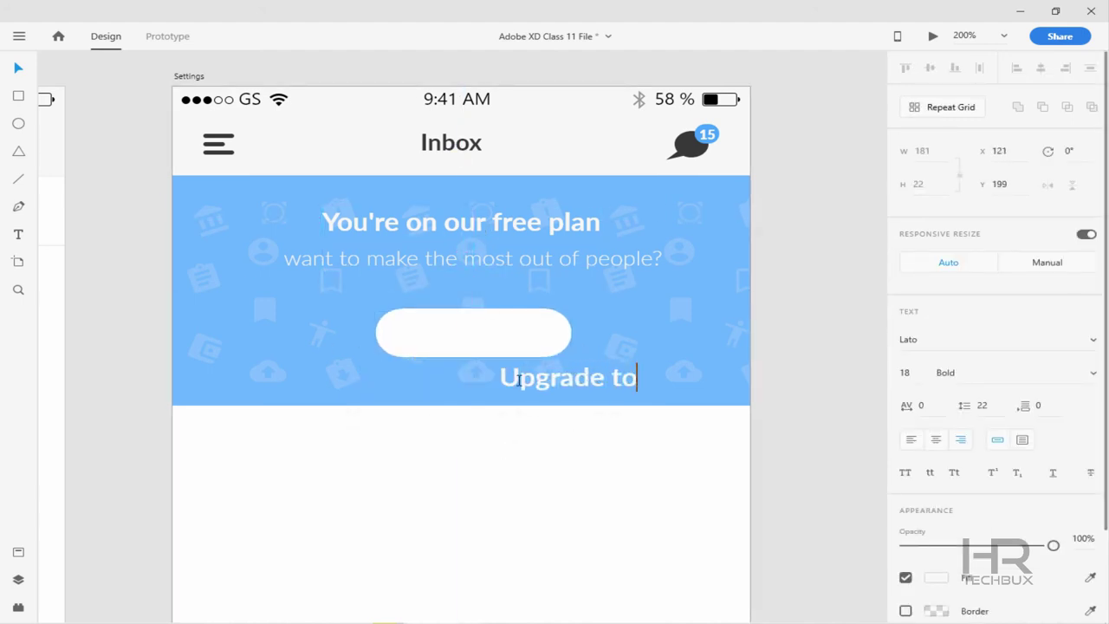
type("O")
key("ctrl+a")
left_click(904, 372)
type("13")
key("Return")
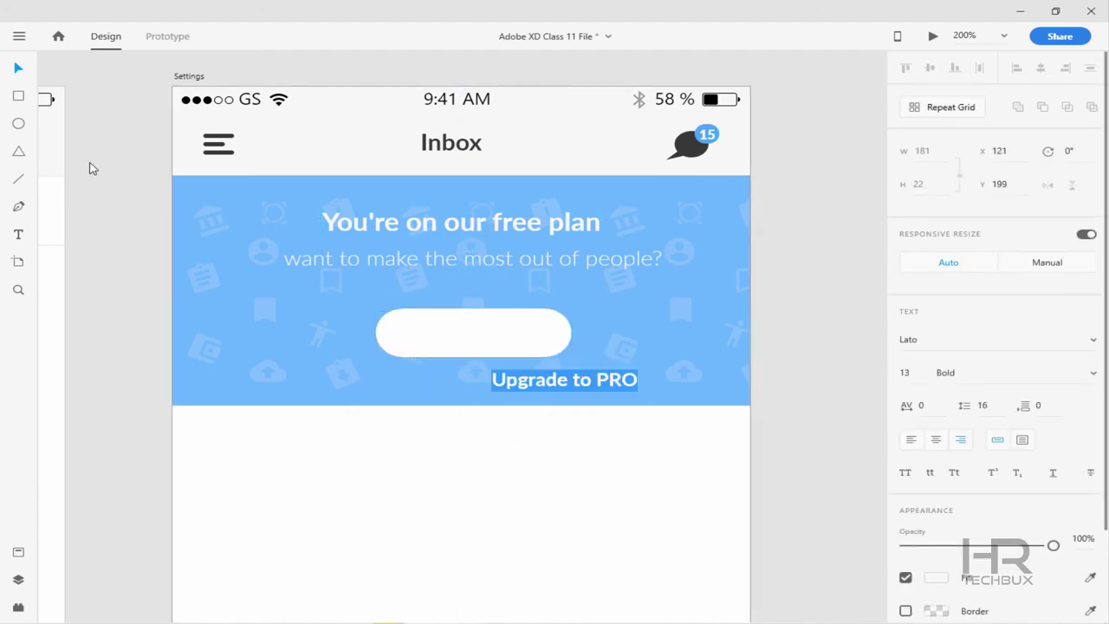
Place the "Upgrade to PRO" label in a dark fill on the white button shape and group the two
key("Escape")
left_click_drag(537, 384, 513, 345)
right_click(465, 364)
left_click(735, 396)
left_click(935, 577)
left_click(743, 600)
left_click(433, 354, "shift")
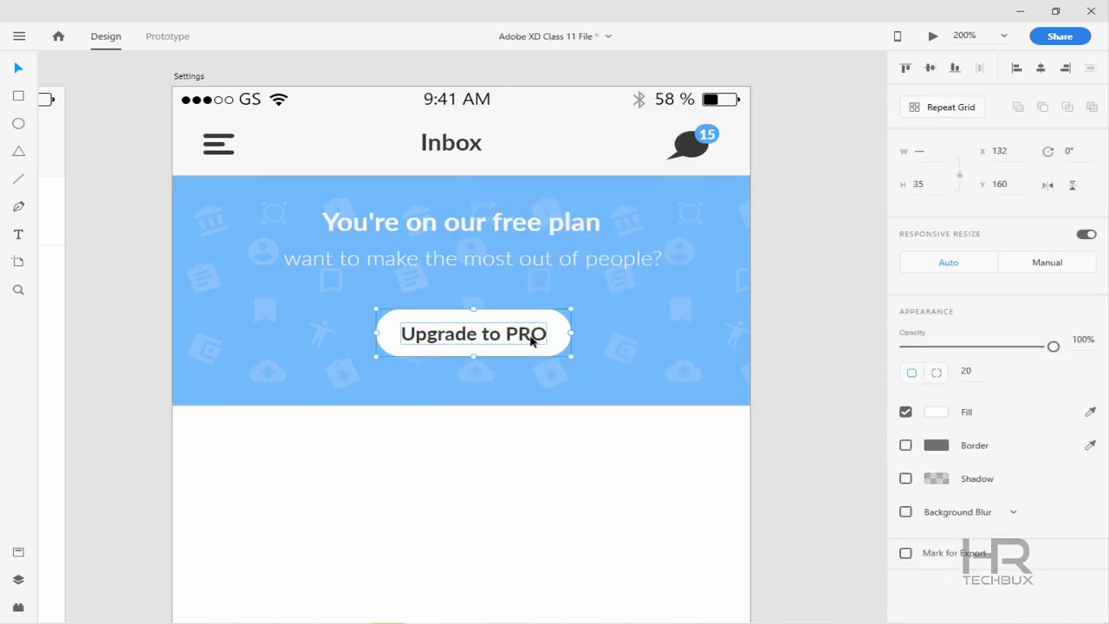
key("ctrl+g")
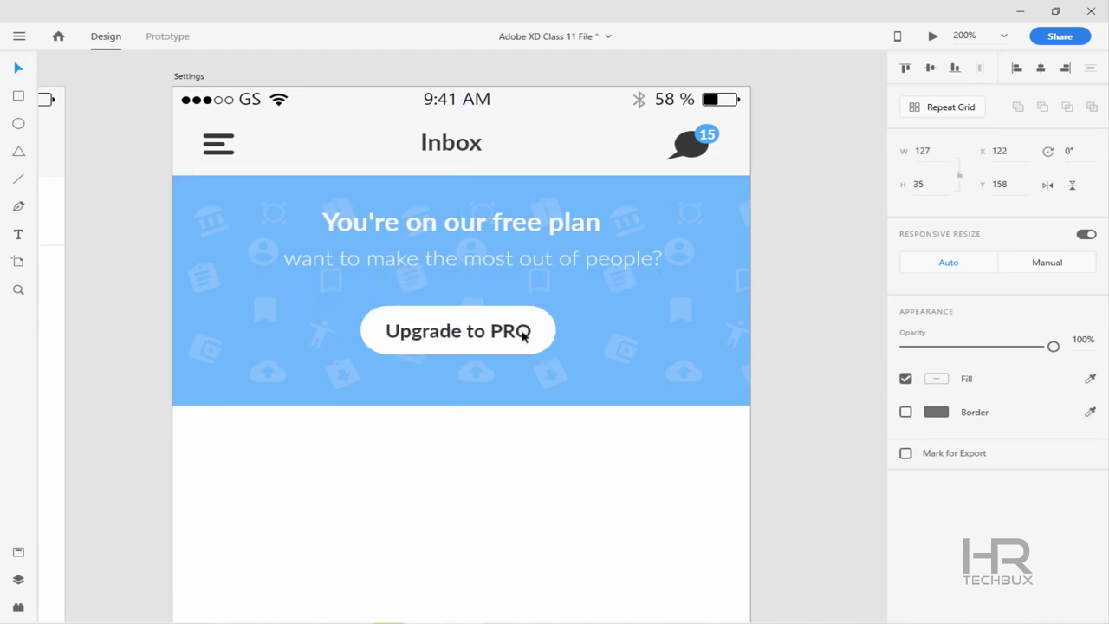
Draw a borderless light grey strip 375 by 46 px directly beneath the blue banner
left_click_drag(637, 414, 647, 283)
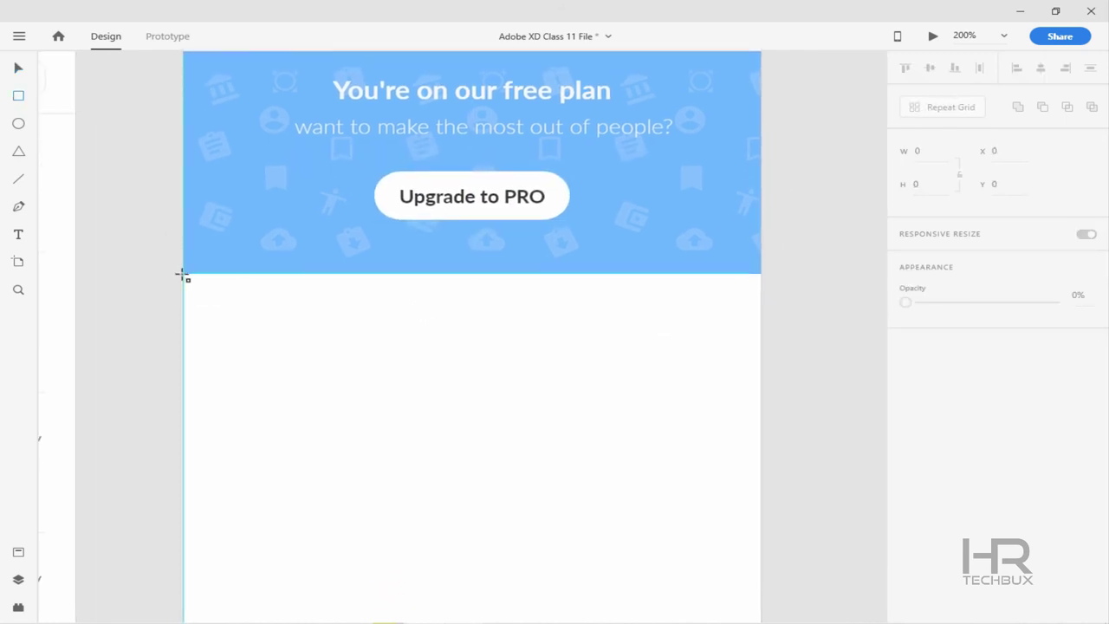
mouse_move(183, 274)
left_mouse_down()
mouse_move(738, 339)
mouse_move(761, 331)
left_mouse_up()
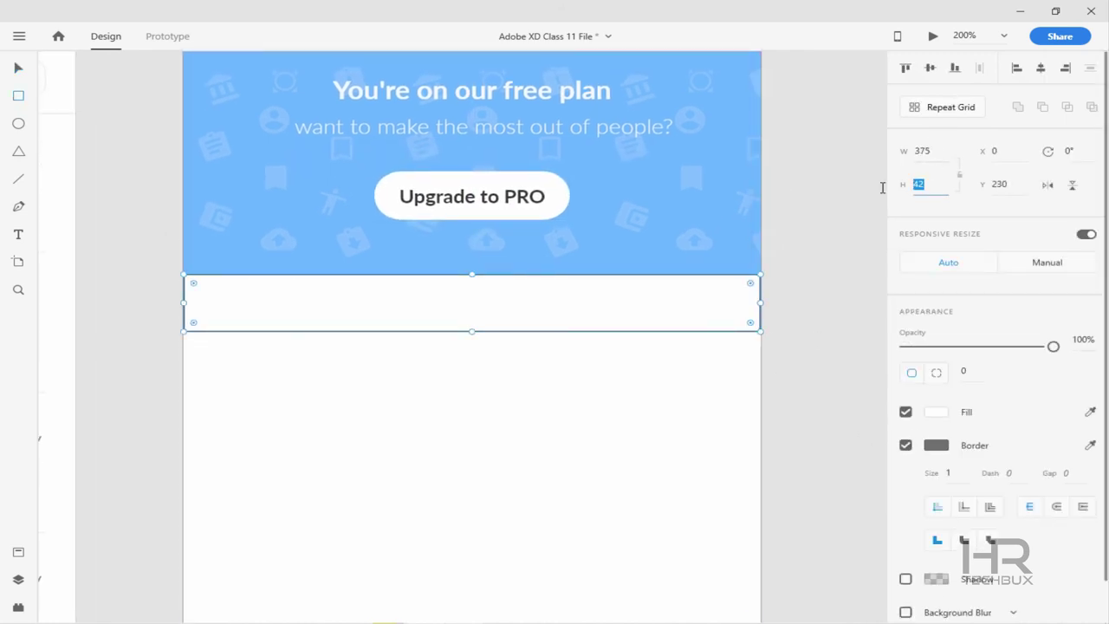
type("46")
key("Return")
left_click(905, 444)
left_click(935, 411)
left_click(194, 368)
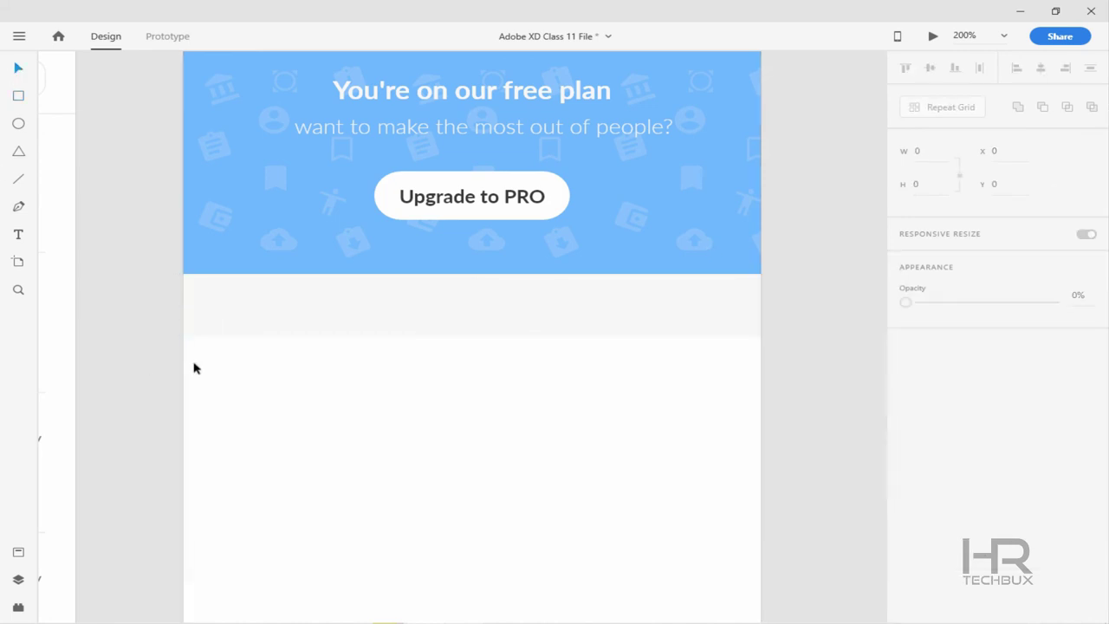
Draw a 375 px divider line along the grey strip's lower edge and give it a sampled light grey colour
key("l")
mouse_move(182, 376)
left_mouse_down()
mouse_move(587, 396)
mouse_move(760, 376)
left_mouse_up()
left_click_drag(208, 390, 379, 343)
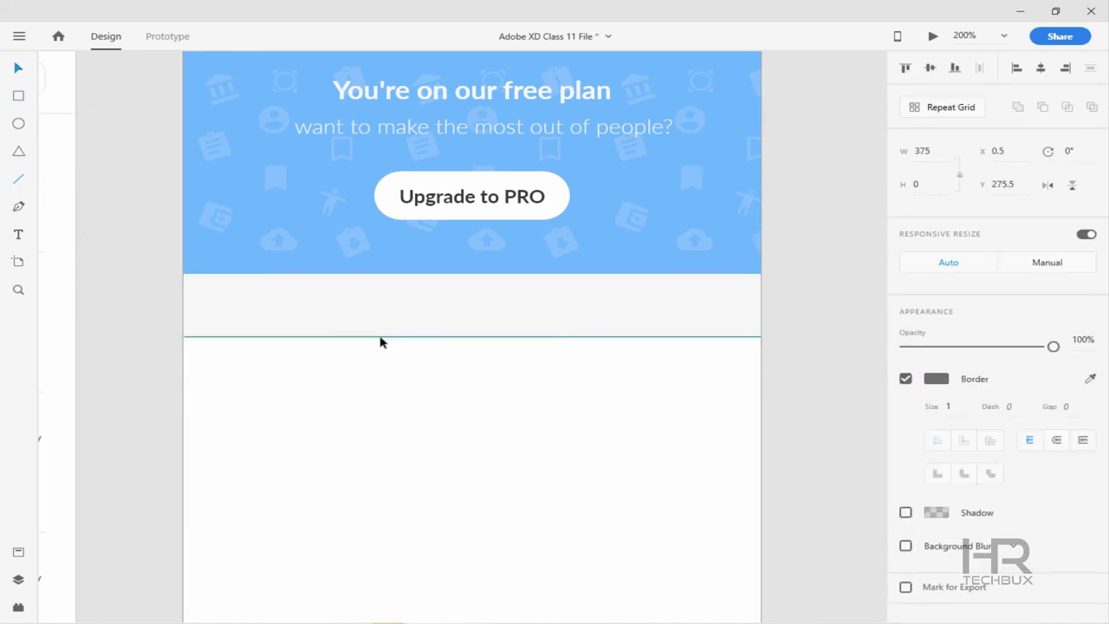
key("ctrl+1")
scroll(359, 371, "left", 2)
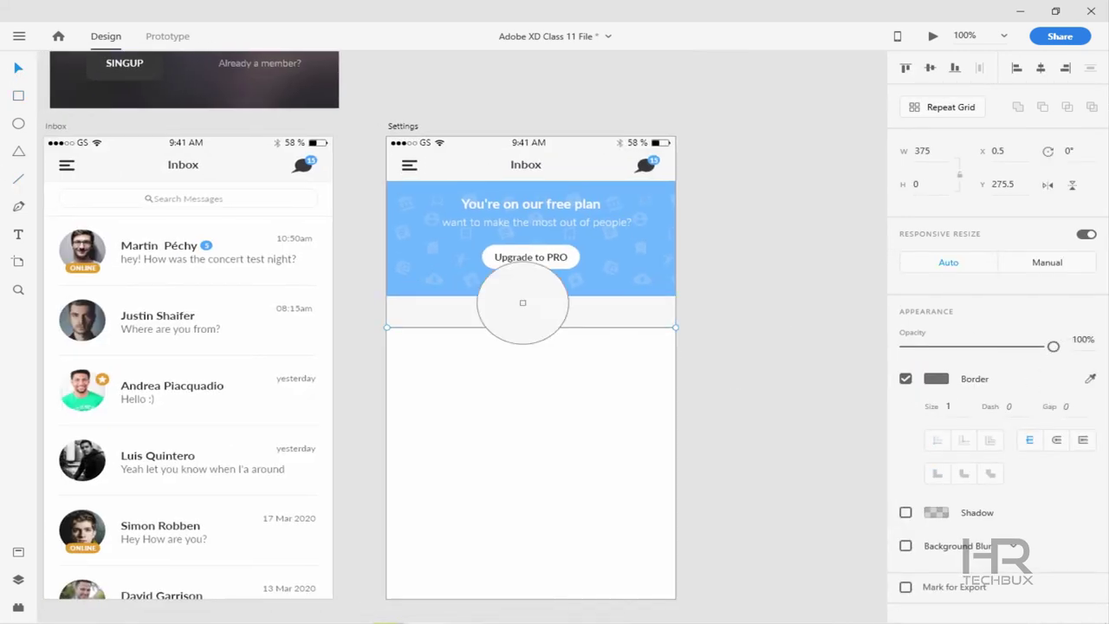
key("ctrl+2")
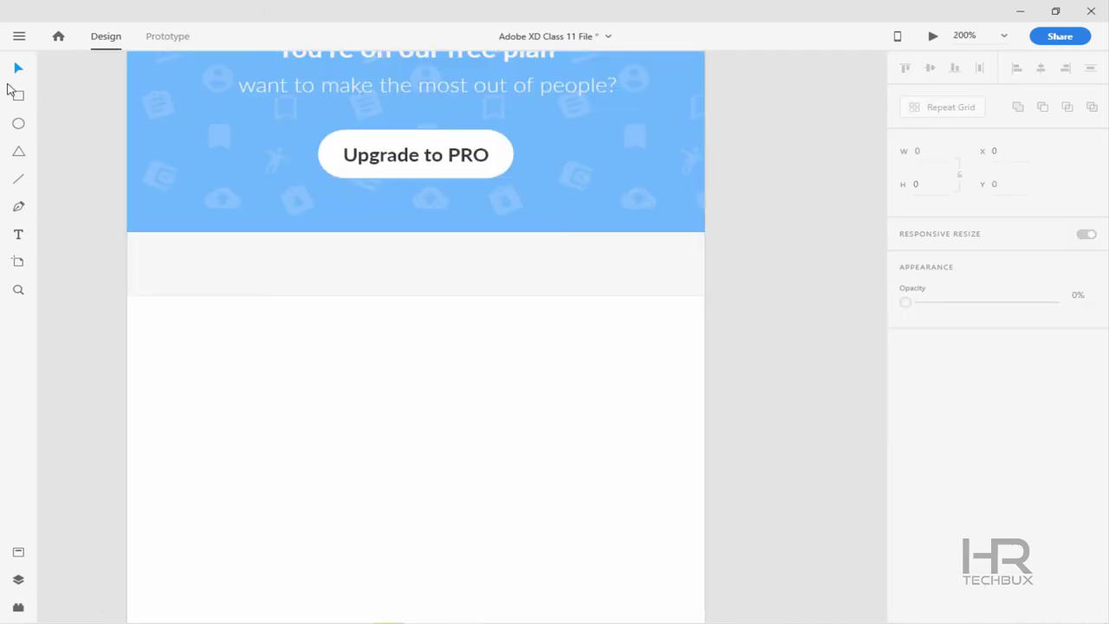
Copy the banner heading to just below the grey strip and change its text to "GENERAL"
left_click(389, 87)
left_click_drag(389, 87, 378, 366)
double_click(378, 360)
type("GENERAL")
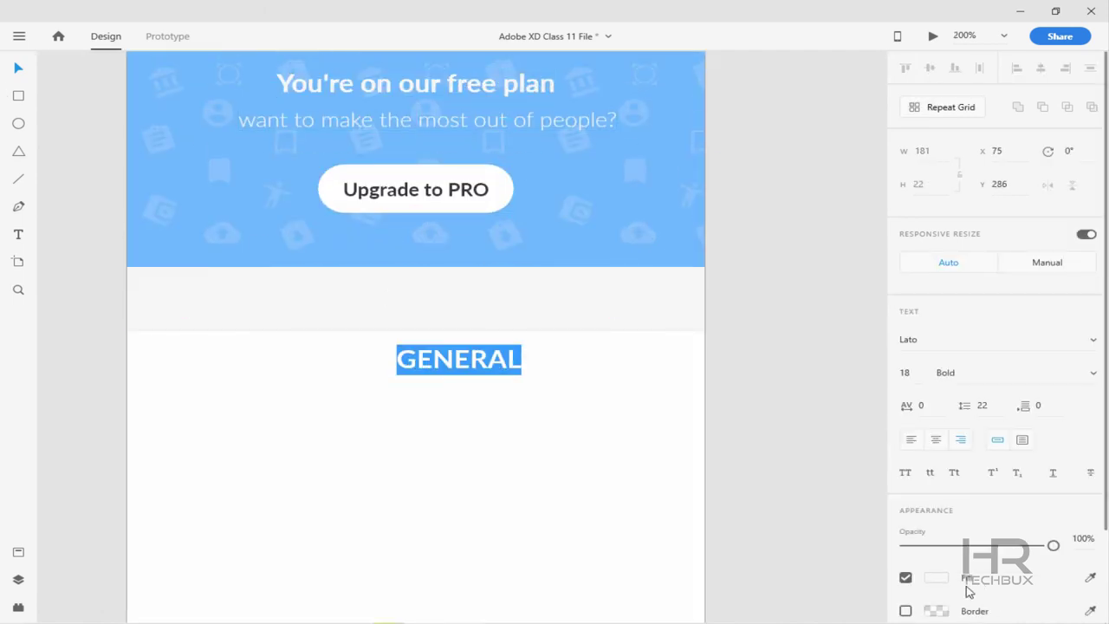
Style the "GENERAL" text with a dark fill, size 12, character spacing 100 and reduced opacity
left_click(936, 577)
left_click(707, 522)
left_click(904, 373)
key("Return")
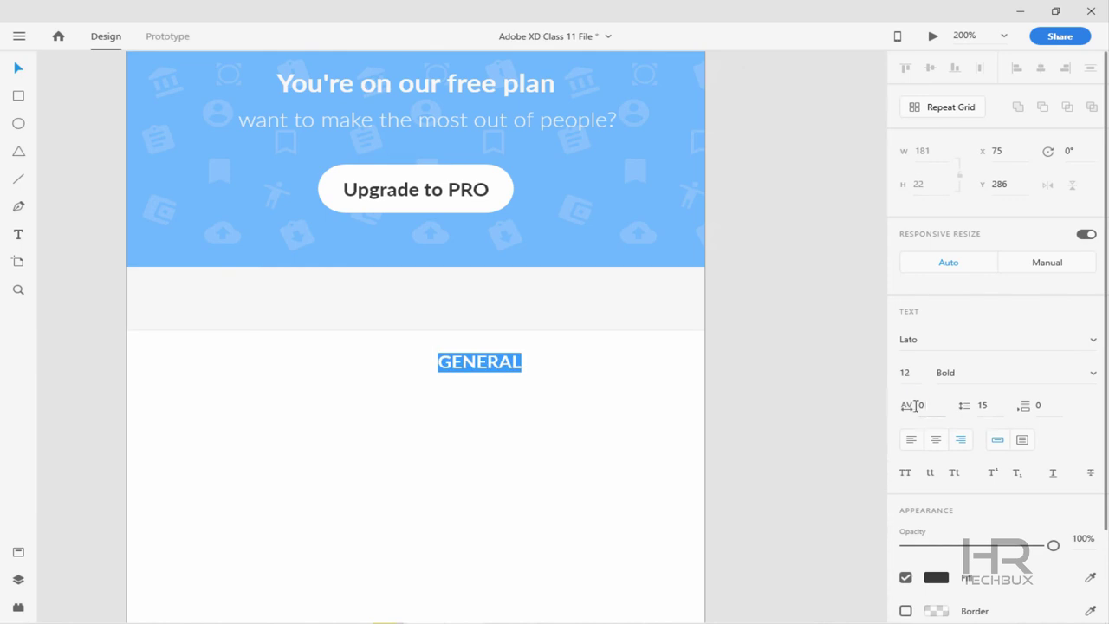
left_click(1089, 538)
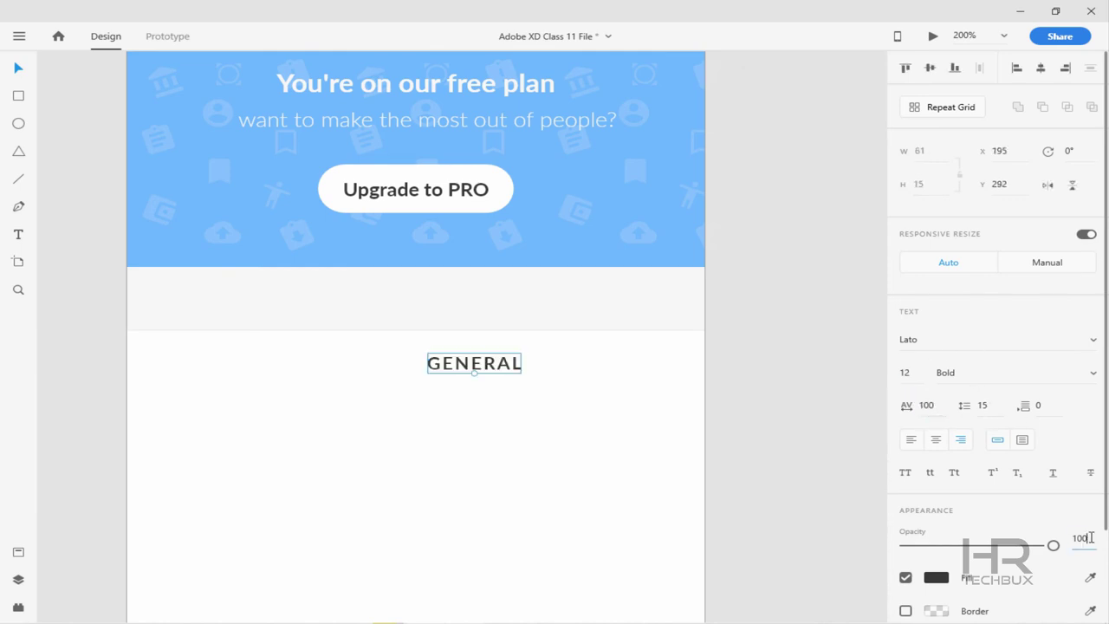
Place the "GENERAL" label at the left end of the grey strip, vertically centred
right_click(169, 311)
key("Escape")
left_click_drag(179, 329, 193, 297)
left_click(285, 316)
scroll(335, 376, "down", 2)
key("Escape")
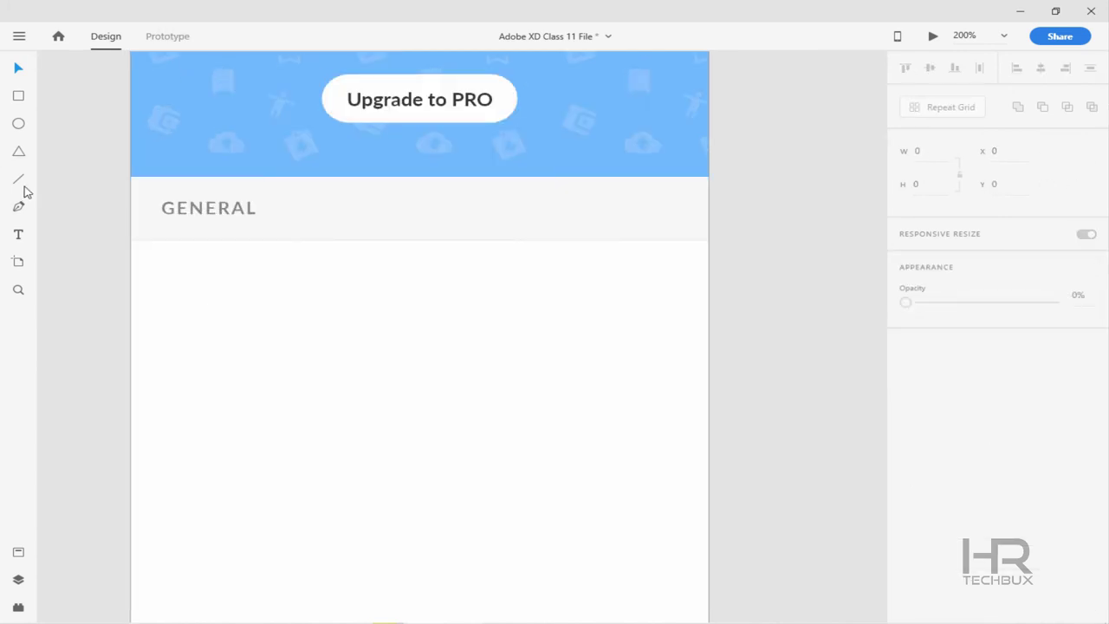
Draw a 335 px horizontal divider line below the grey GENERAL strip, at full opacity and in the light grey sampled from the strip's edge
left_click_drag(191, 348, 585, 348)
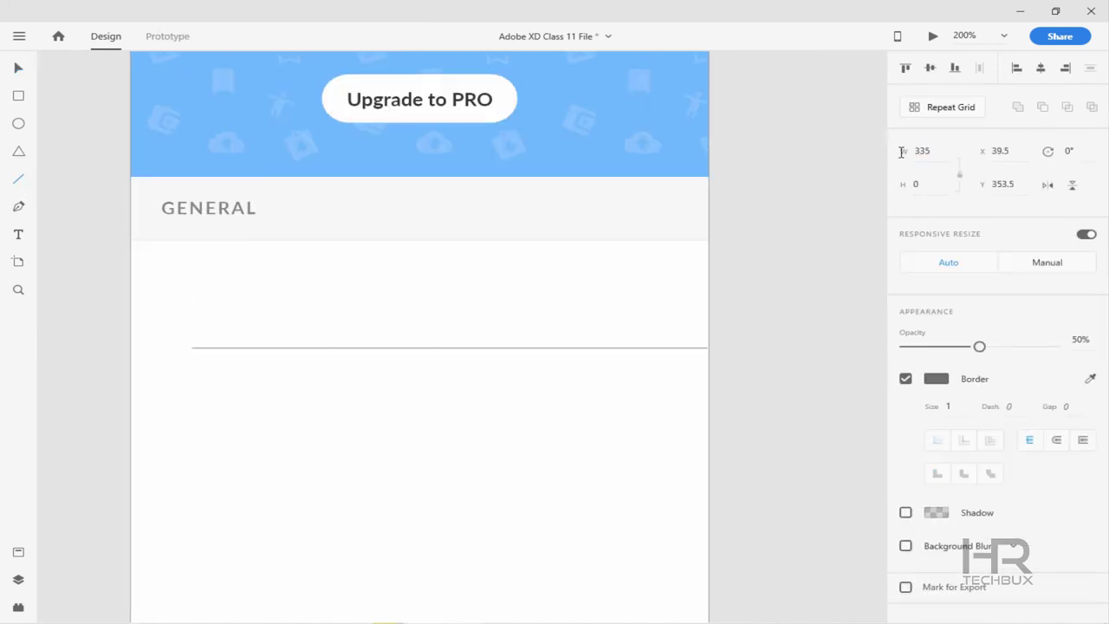
key("0")
left_click_drag(421, 348, 398, 239)
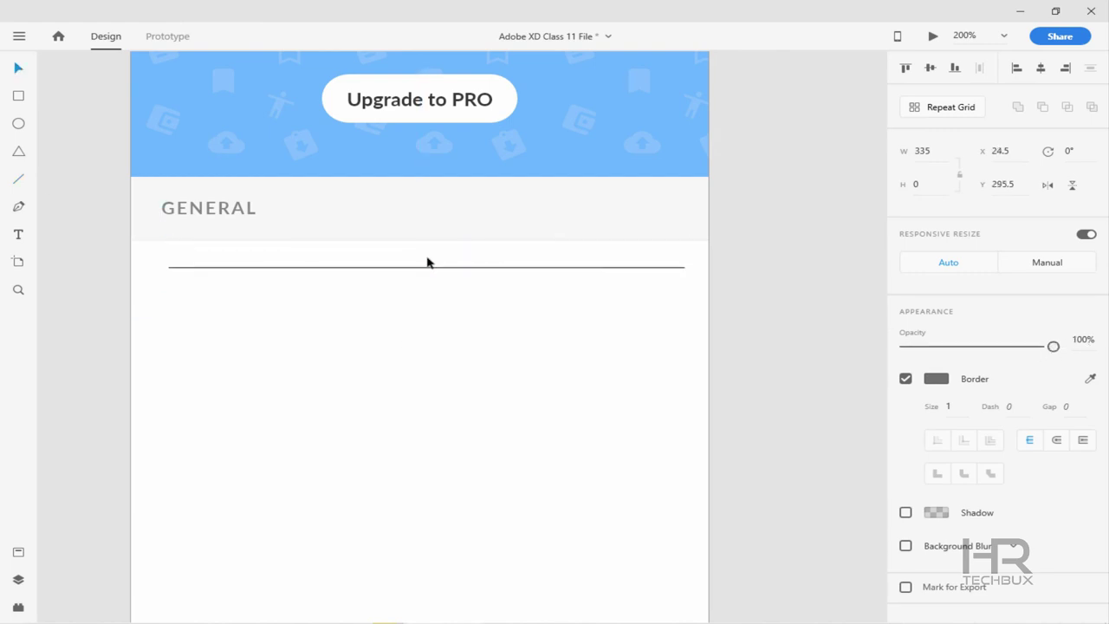
left_click(1093, 381)
left_click(520, 240)
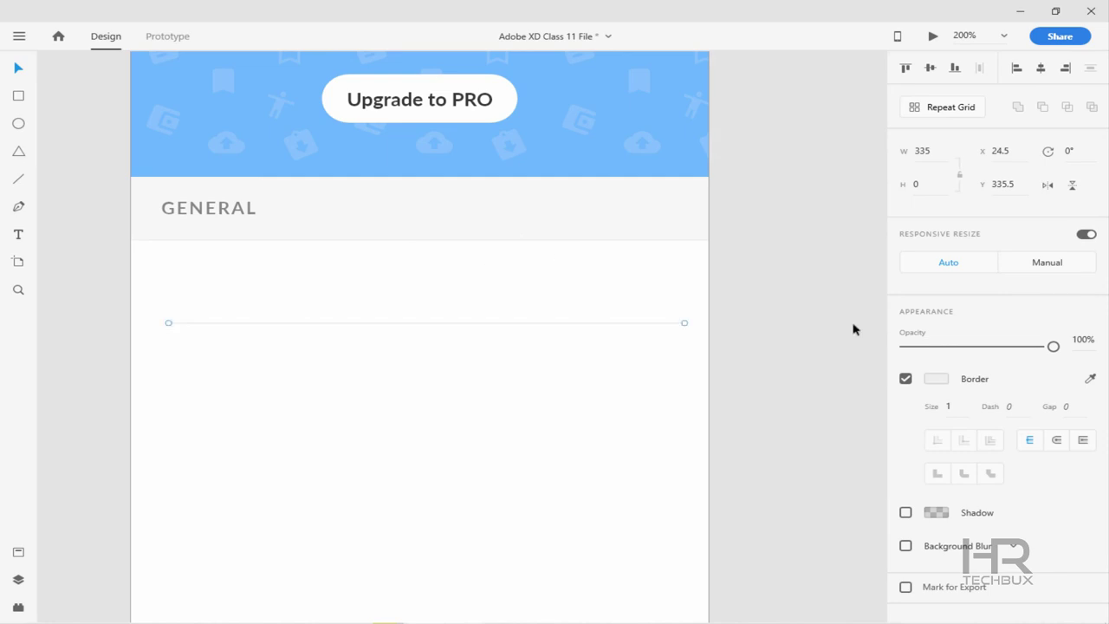
Copy the "GENERAL" label into the row above the new divider, change its text to "My Current Location" and place it at the row's left end
key("ctrl+v")
double_click(258, 284)
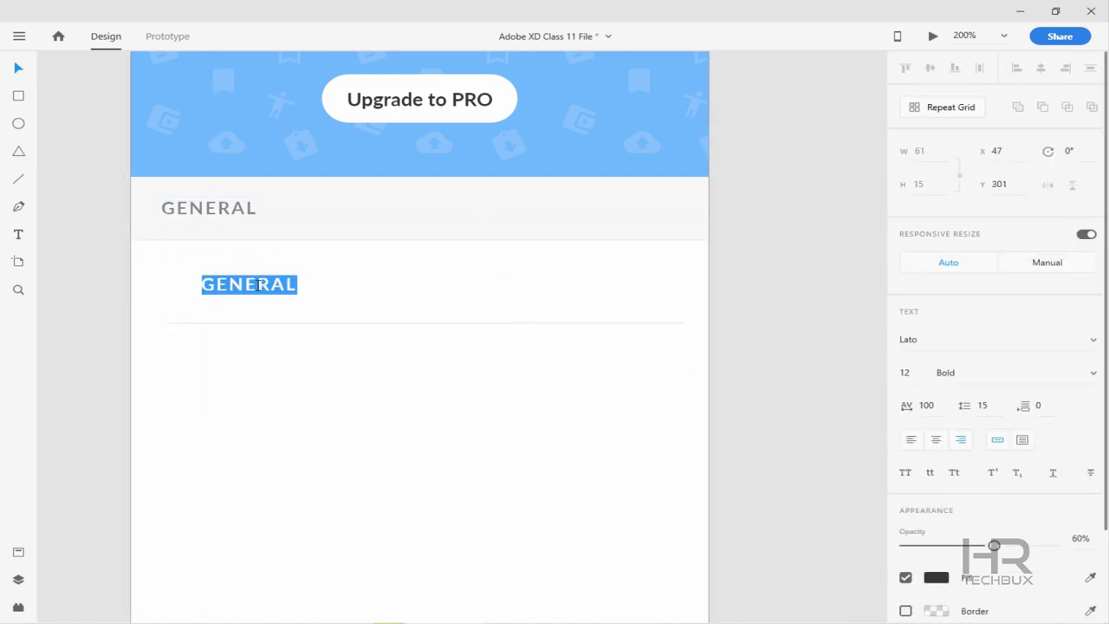
type("My Current Location")
key("Escape")
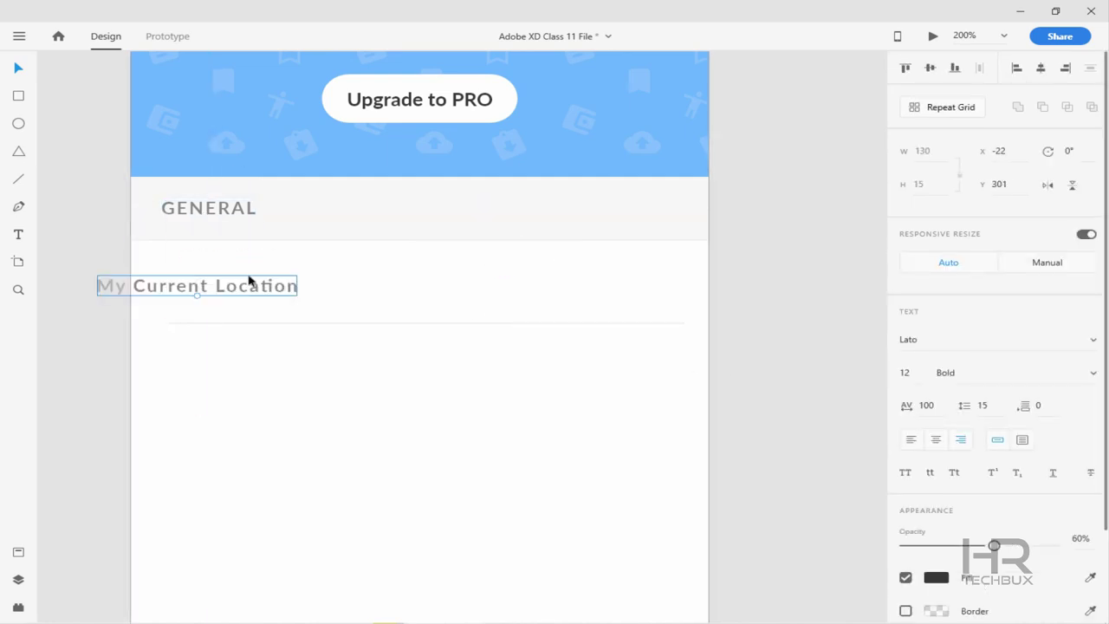
left_click_drag(248, 279, 308, 276)
Set the "My Current Location" text to Regular, size 15, and line it and the divider up with the GENERAL label's left edge
left_click(982, 373)
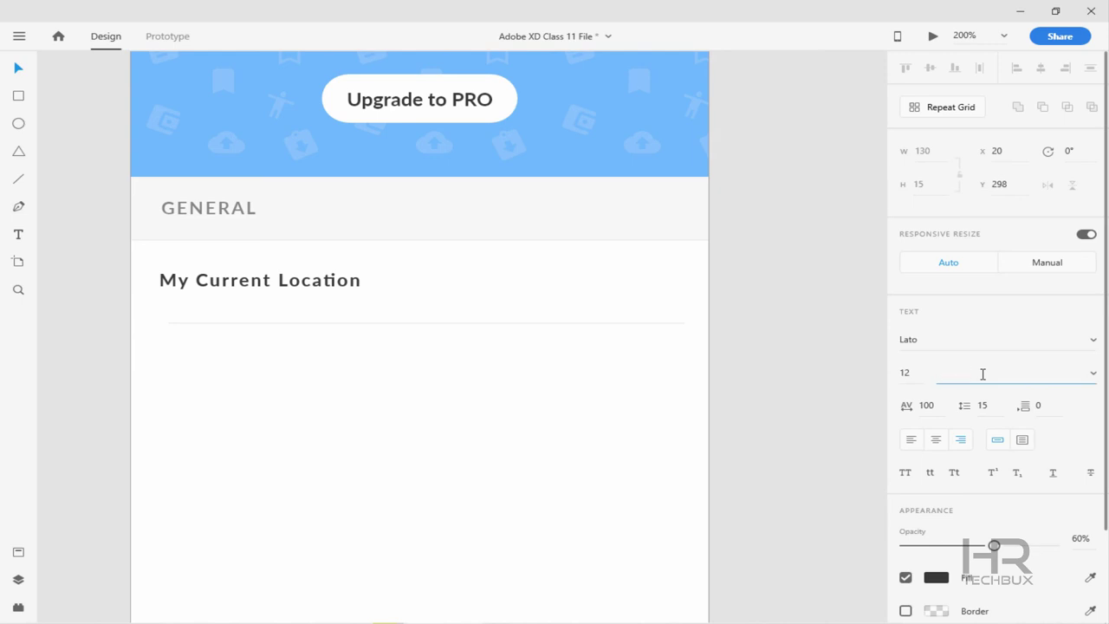
type("Regular")
key("shift+Tab")
type("15")
key("Return")
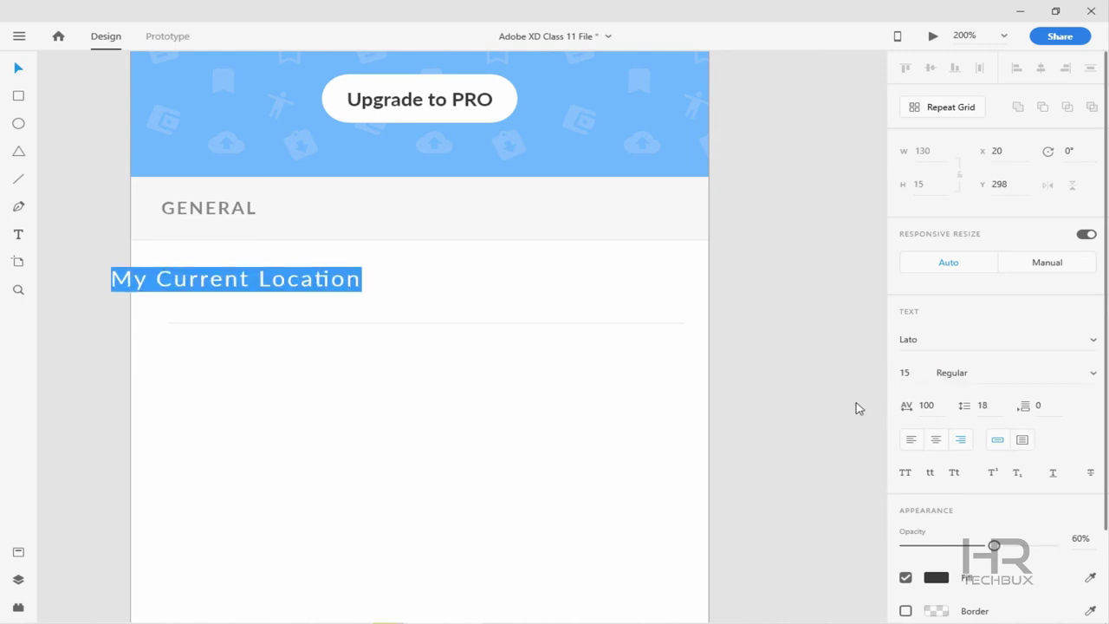
left_click(89, 233)
left_click_drag(227, 279, 257, 282)
left_click(470, 322)
Copy "My Current Location" to the row's right side, change the copy to "Pakistan, Khi" and align it with the divider's right end
left_click_drag(321, 297, 536, 276)
double_click(536, 276)
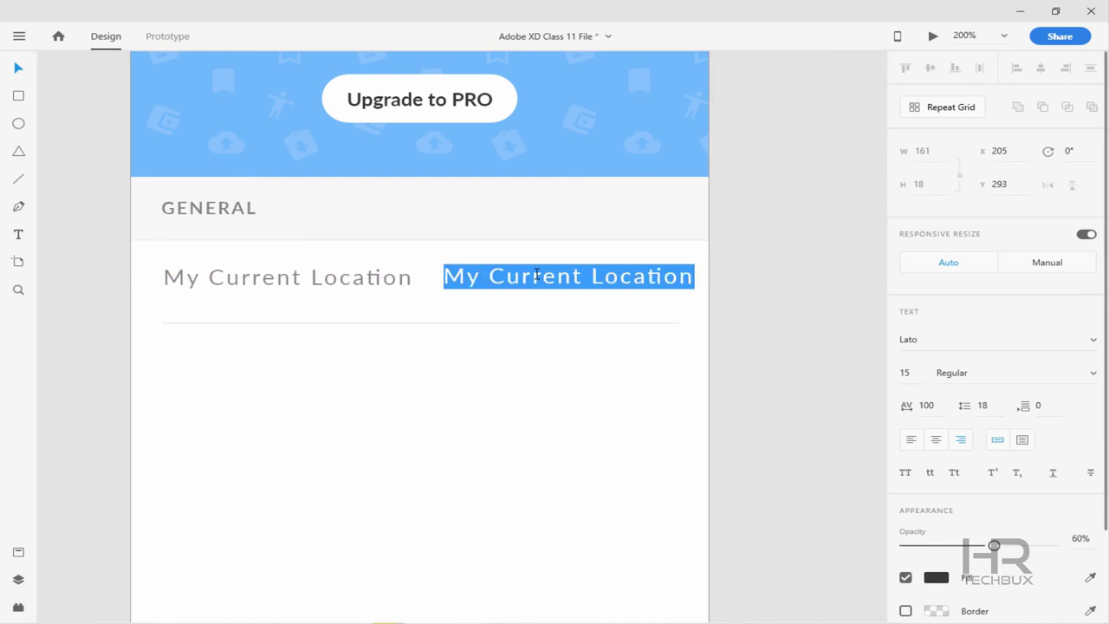
type("Pakistan, Khi")
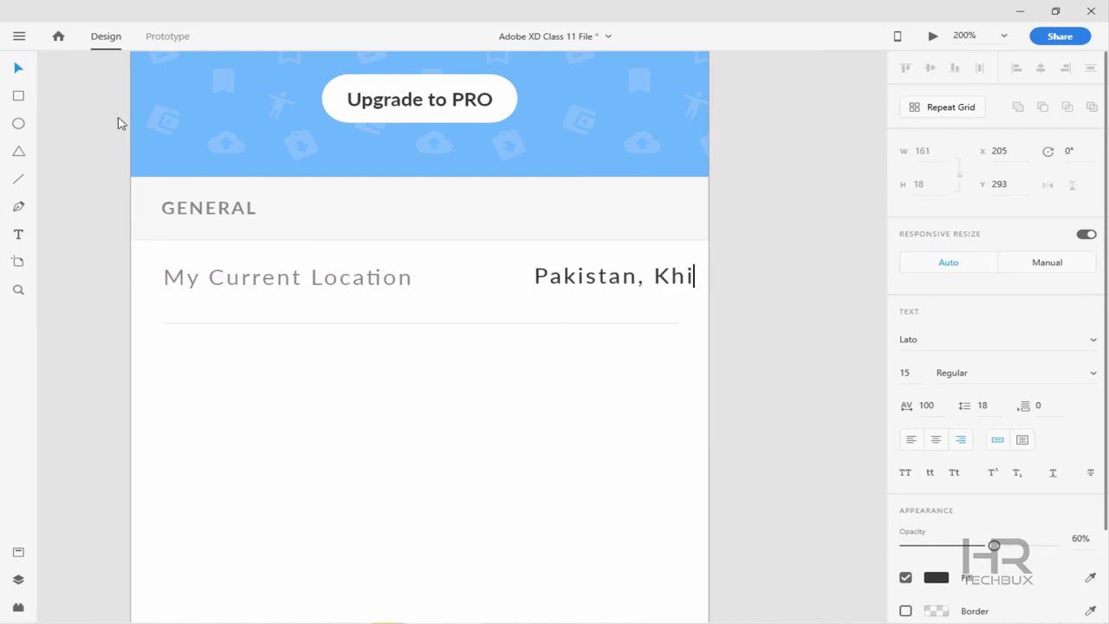
key("Escape")
mouse_move(656, 296)
left_mouse_down()
mouse_move(683, 285)
mouse_move(654, 285)
left_mouse_up()
Set the "Pakistan, Khi" text to size 14 and give it the saved blue fill
double_click(653, 281)
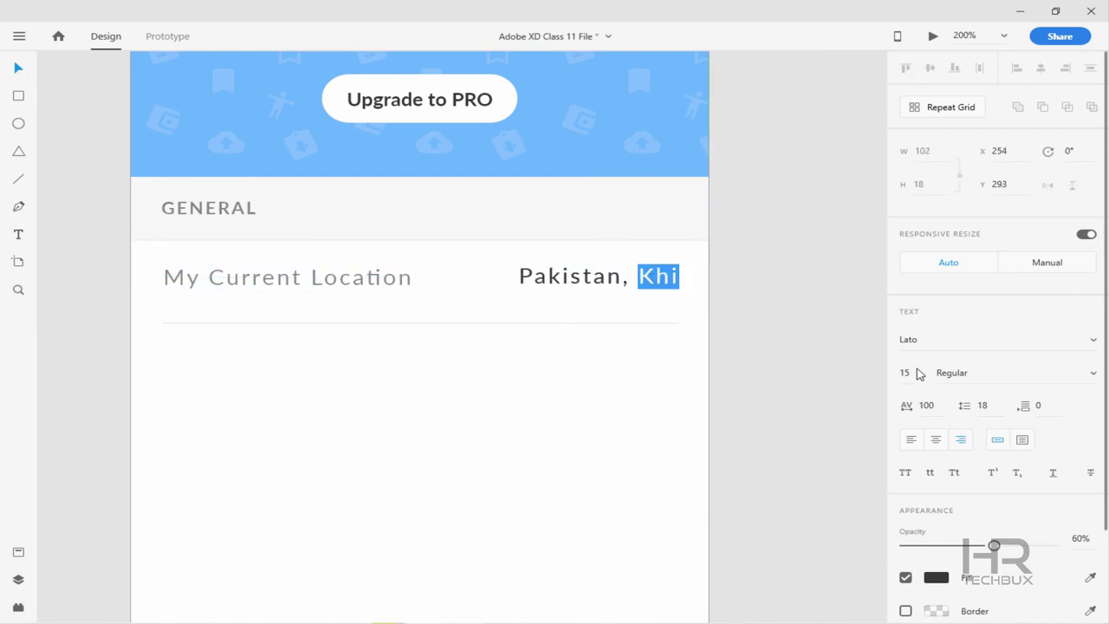
key("shift+Home")
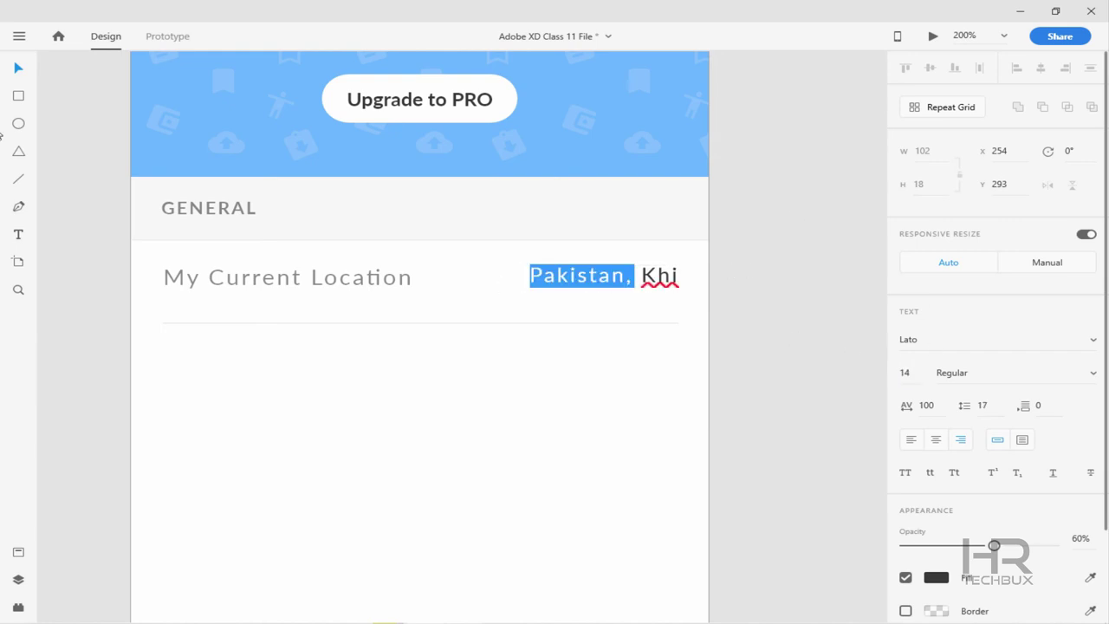
key("Escape")
left_click(935, 577)
left_click(795, 601)
left_click(795, 269)
Copy the location row with its divider twice below itself at 60 px spacing
left_click_drag(653, 324, 182, 268)
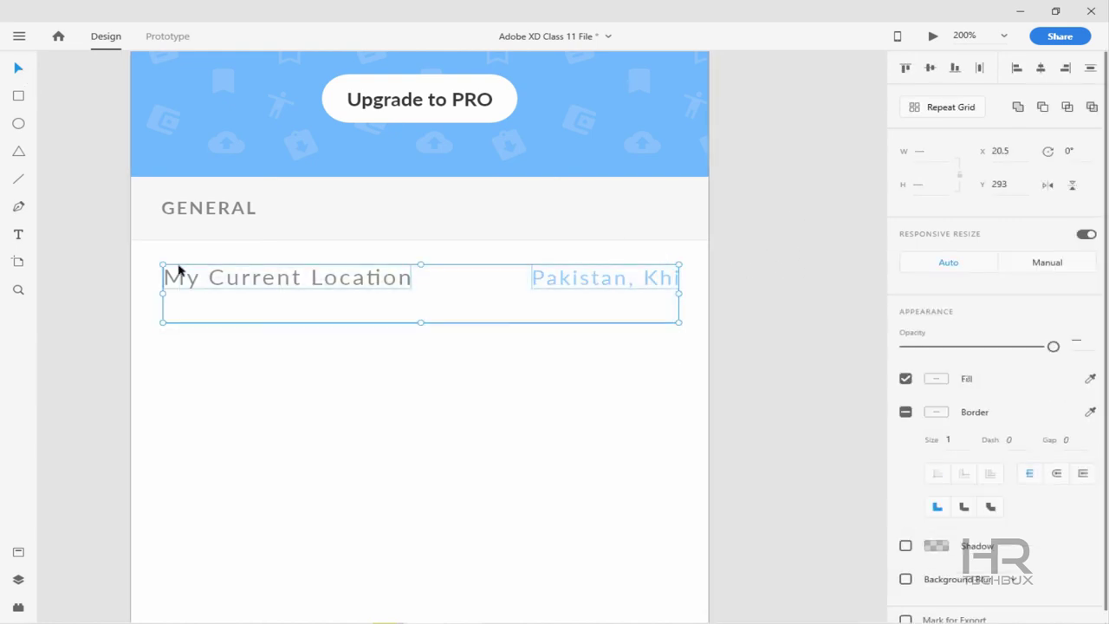
scroll(423, 314, "down", 3)
left_click_drag(323, 171, 307, 327)
key("Escape")
Change the second row's label to "Search Radius", aligned left with the other labels, and its value to "35km"
double_click(247, 247)
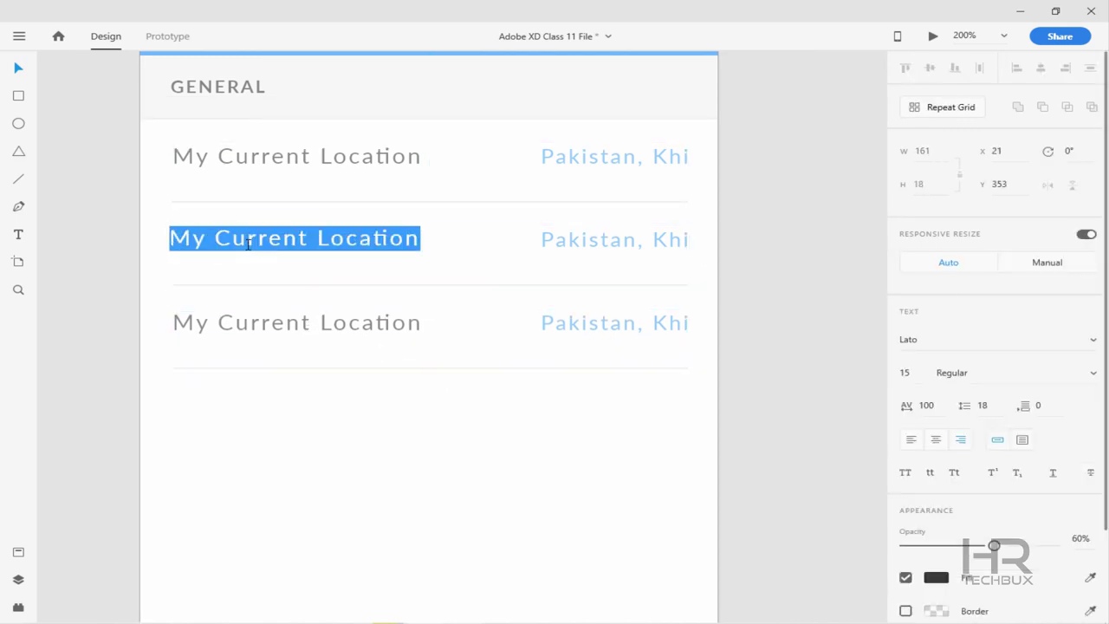
type("Search Radius")
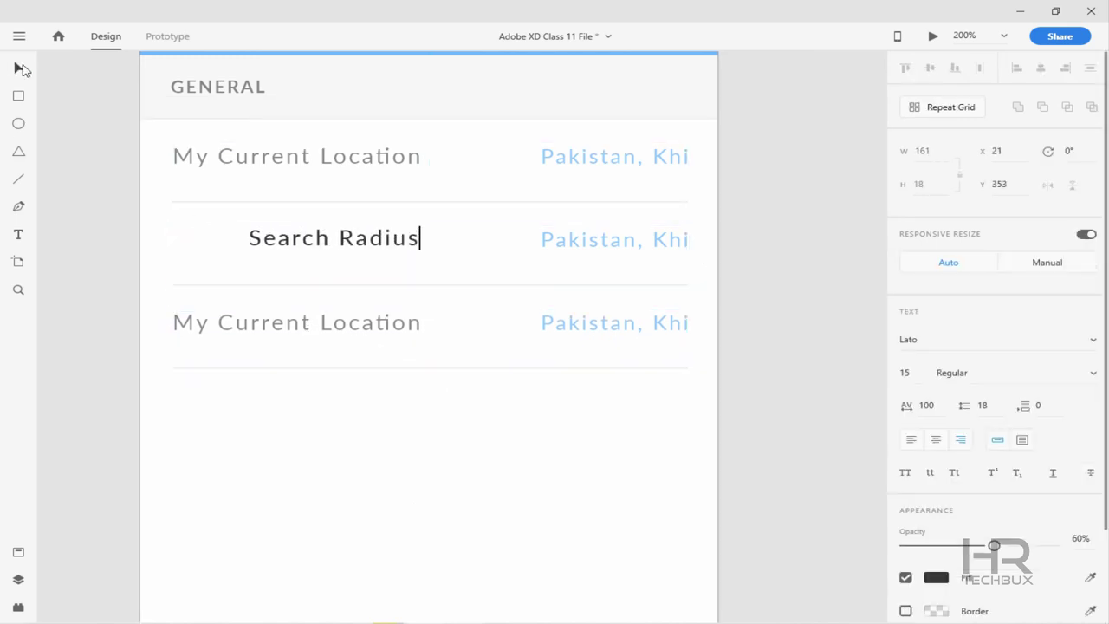
key("Escape")
left_click_drag(298, 245, 234, 240)
double_click(567, 241)
type("35km")
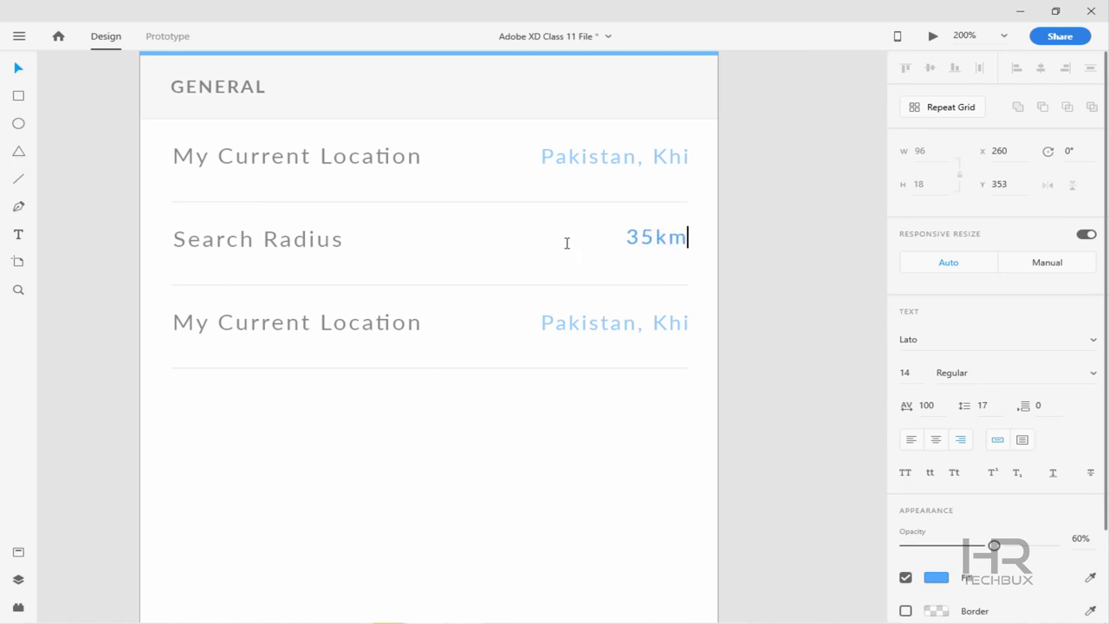
key("Escape")
double_click(272, 327)
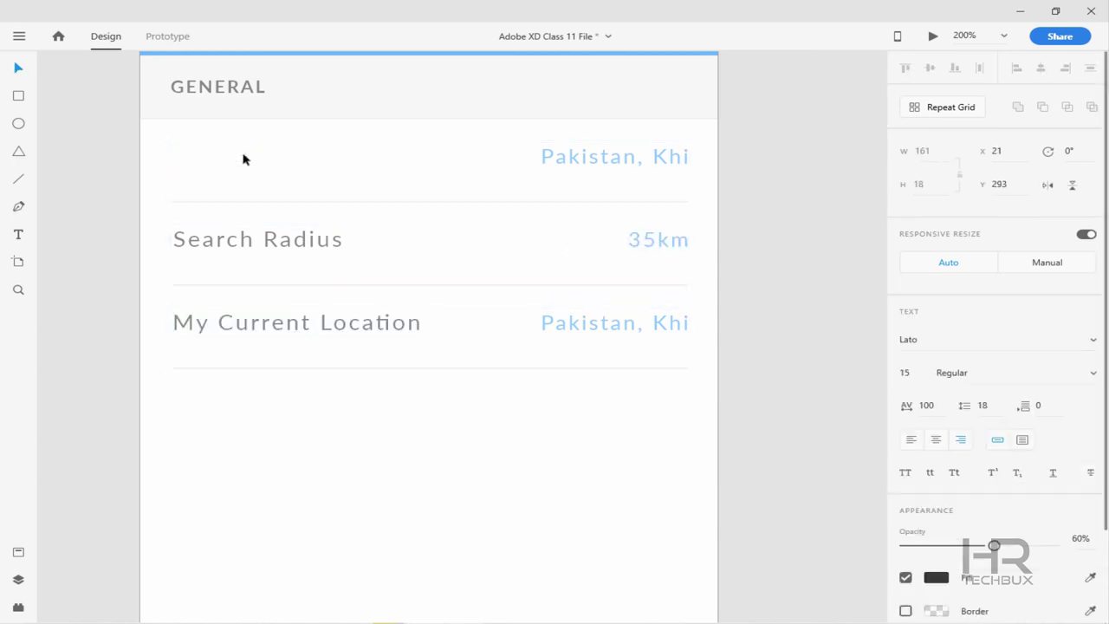
key("ctrl+z")
key("Escape")
key("Escape")
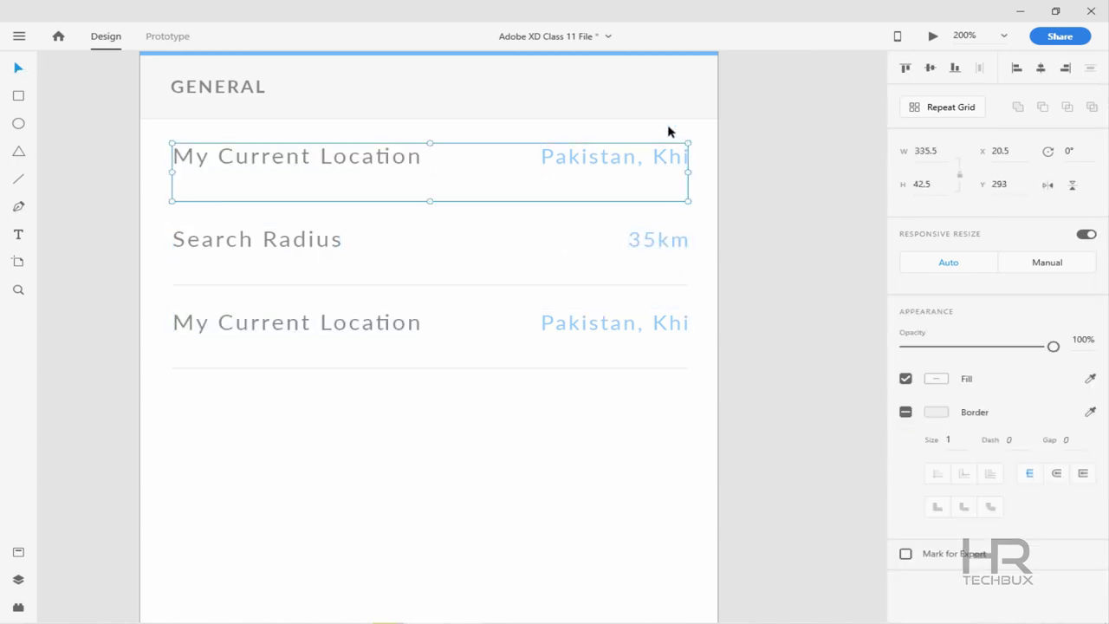
Change the third row's label to "Gender Preference" and its value to "Male"
left_click(629, 321)
double_click(334, 329)
double_click(336, 329)
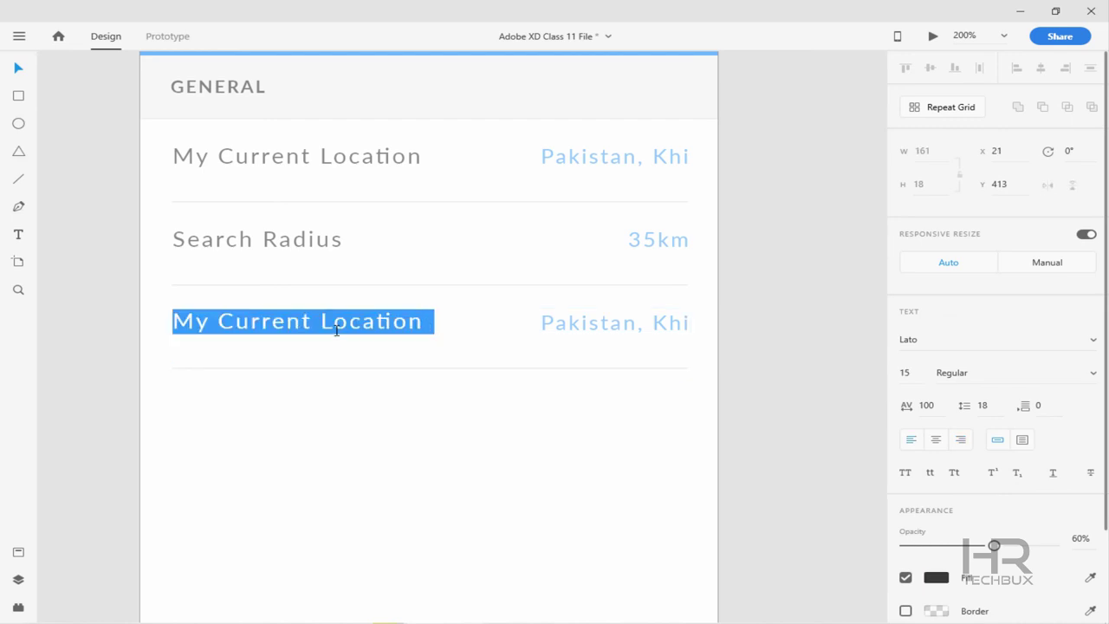
type("Gender Prefere")
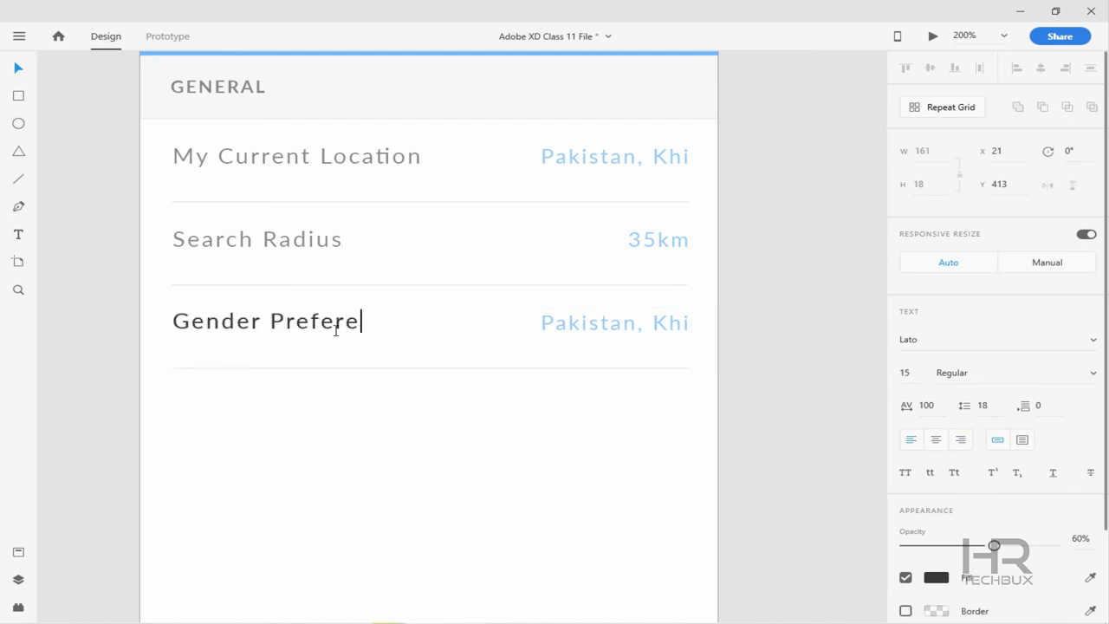
type("nce")
key("Escape")
double_click(569, 321)
key("ctrl+a")
type("Male")
key("Escape")
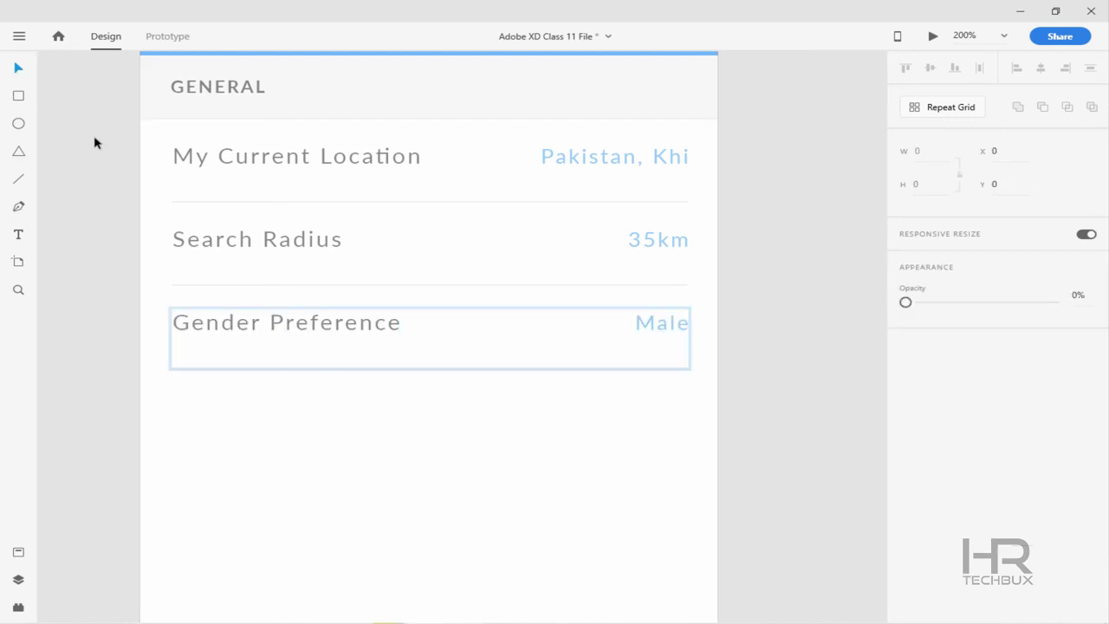
Copy the GENERAL header strip together with the location row to directly below the Gender Preference row
key("ctrl+1")
left_click(390, 224)
key("ctrl+2")
left_click(460, 309)
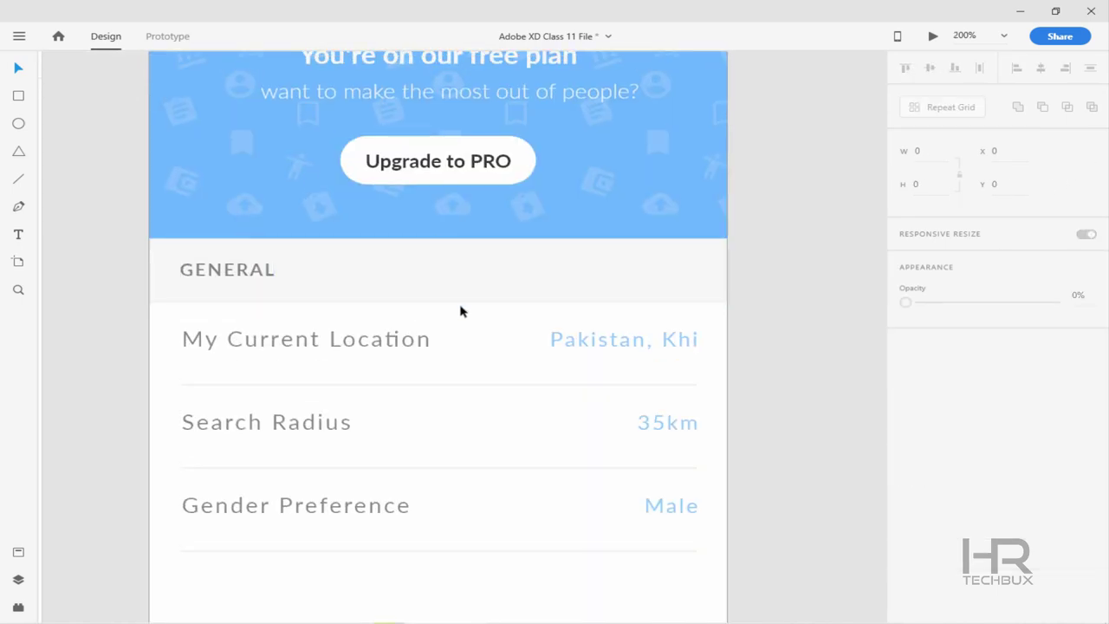
left_click(189, 253)
left_click(304, 334, "shift")
key("ctrl+1")
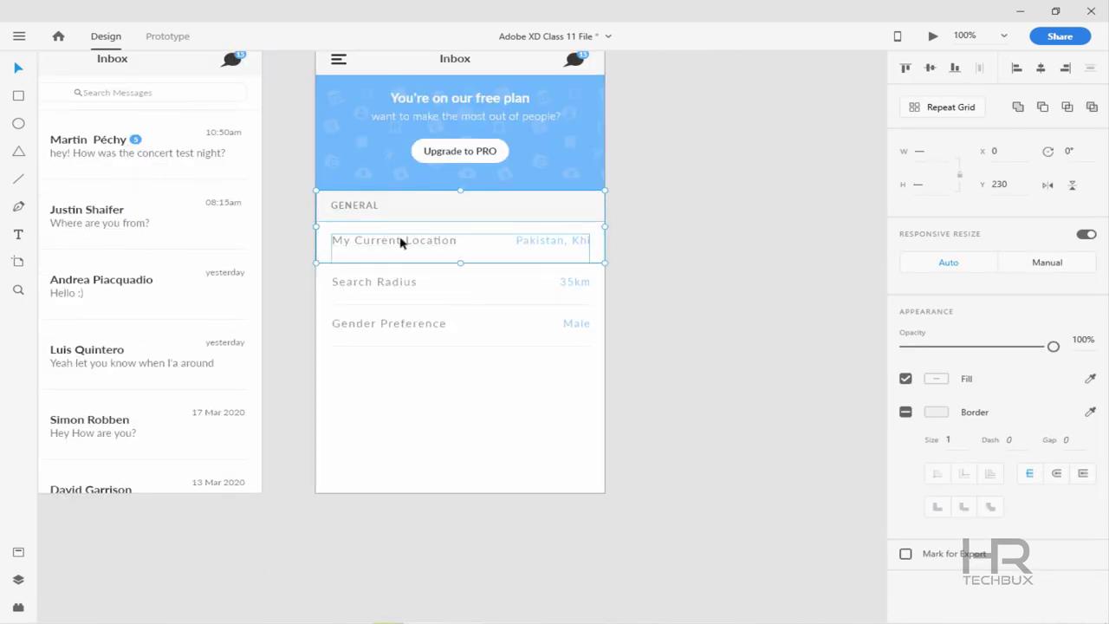
left_click_drag(401, 239, 398, 414)
key("ctrl+2")
left_click(644, 495)
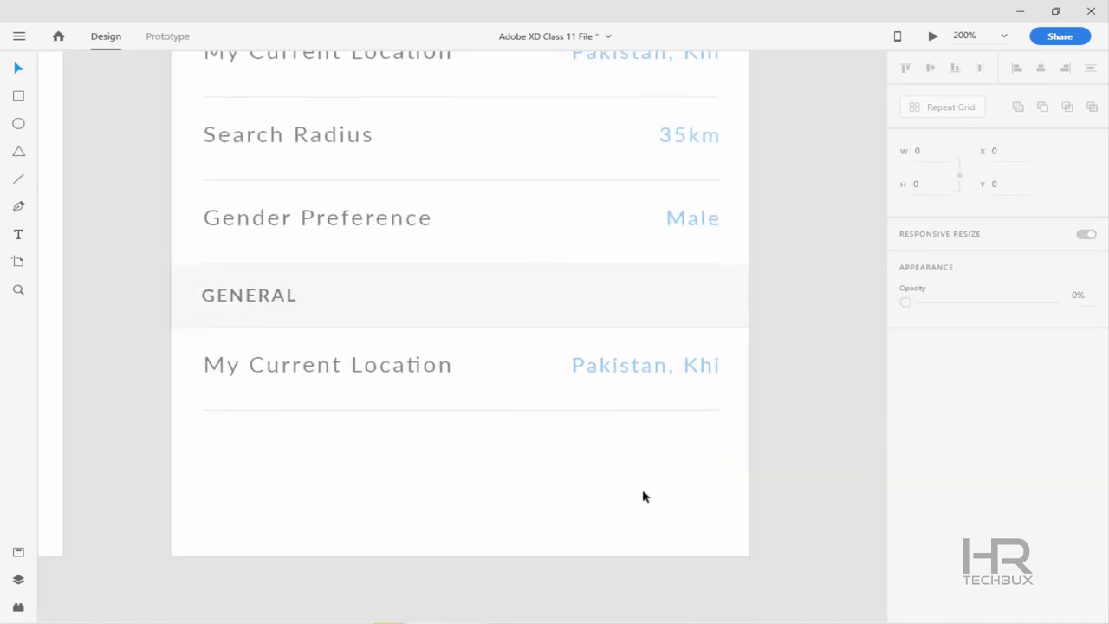
Copy the lower divider line of the second header strip onto the strip's upper edge
left_click(473, 285)
left_click(495, 260)
key("Escape")
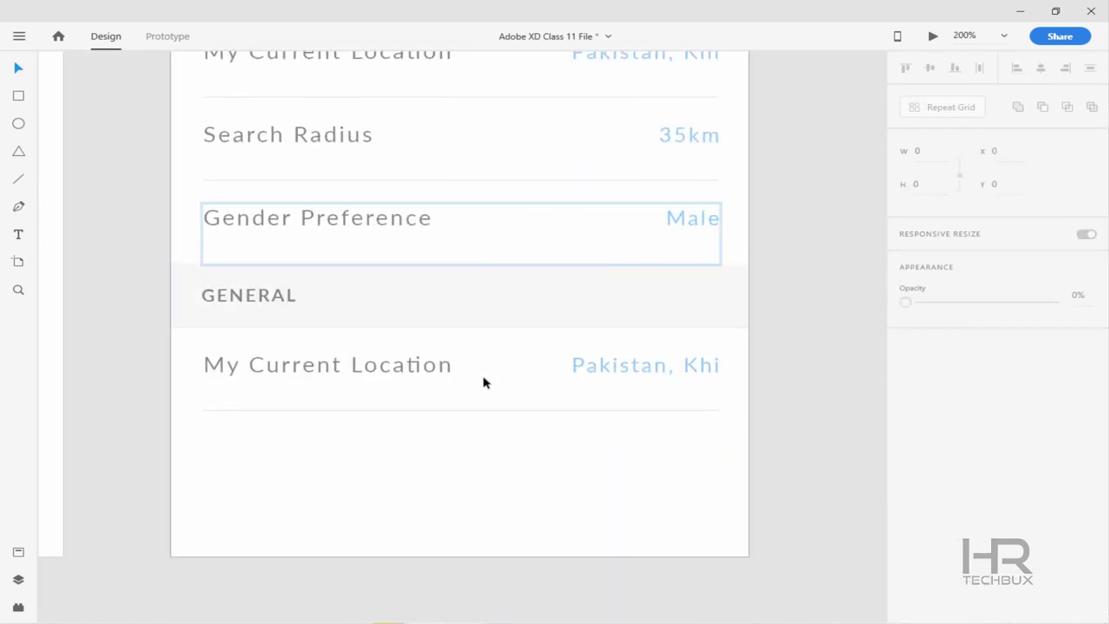
left_click(460, 321)
left_click_drag(417, 332, 412, 272)
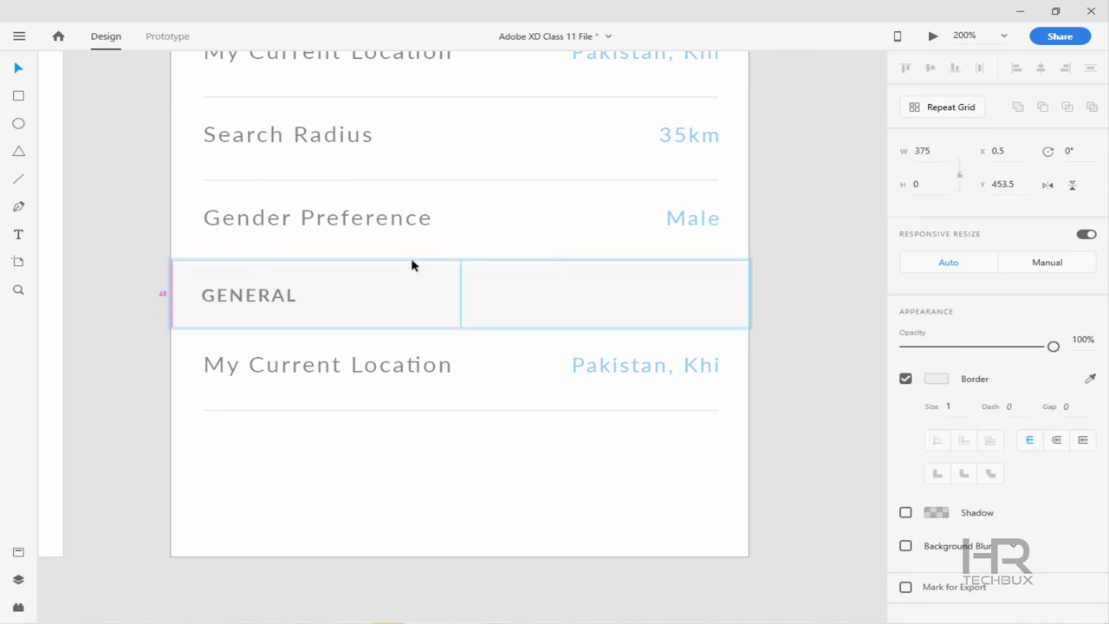
Change the second section's heading to "PRIVACY" and its row label to "Push Notifaction"
double_click(234, 296)
double_click(234, 294)
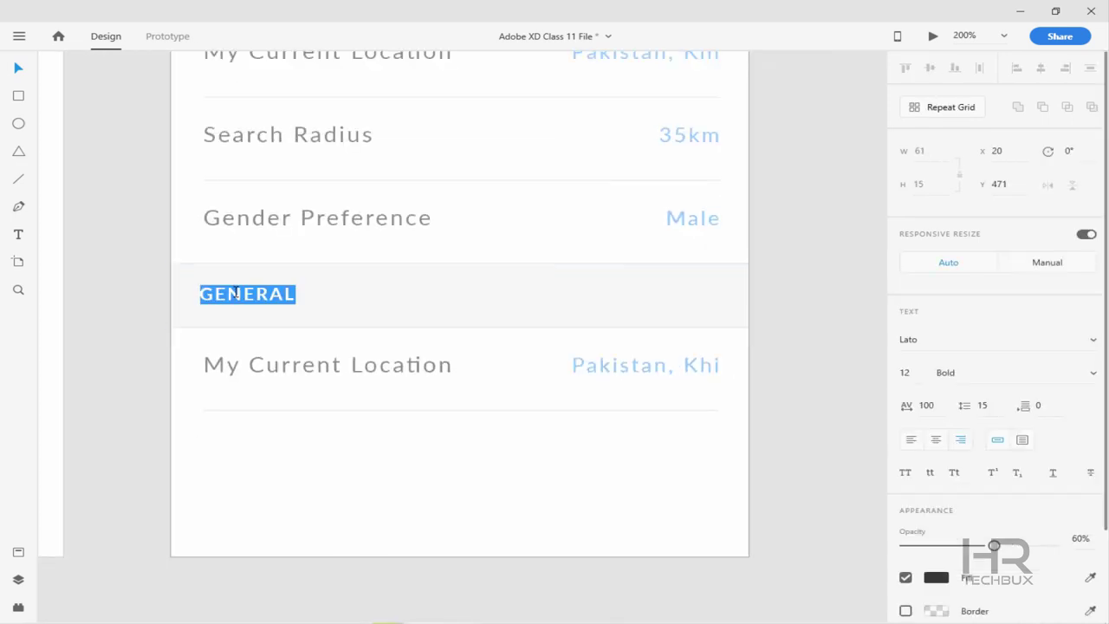
left_click(369, 428)
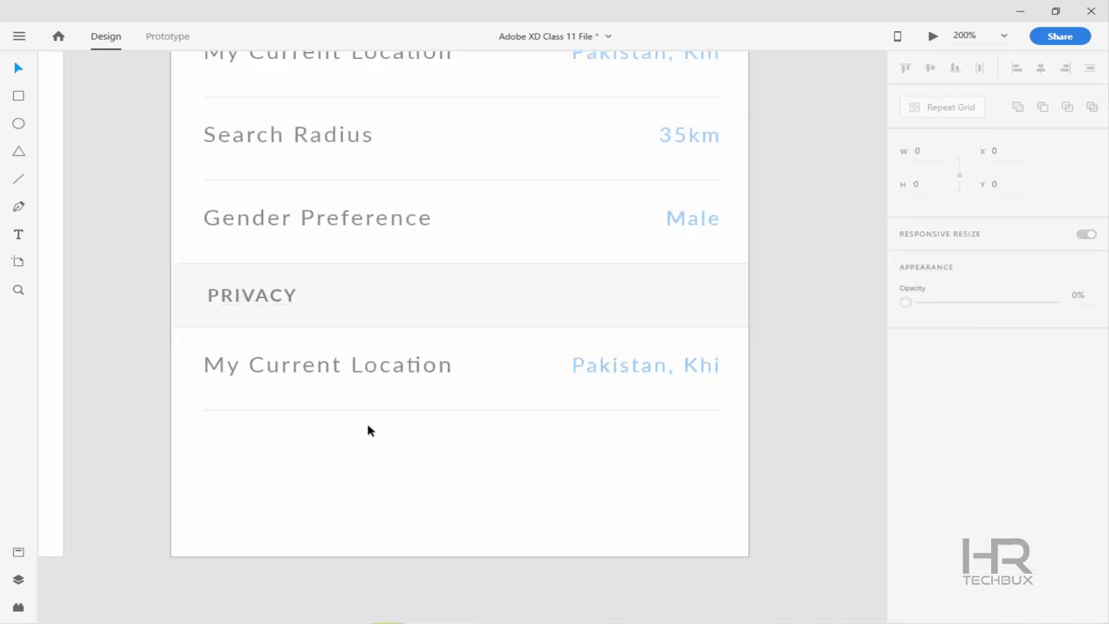
double_click(317, 367)
type("Push Notifaction")
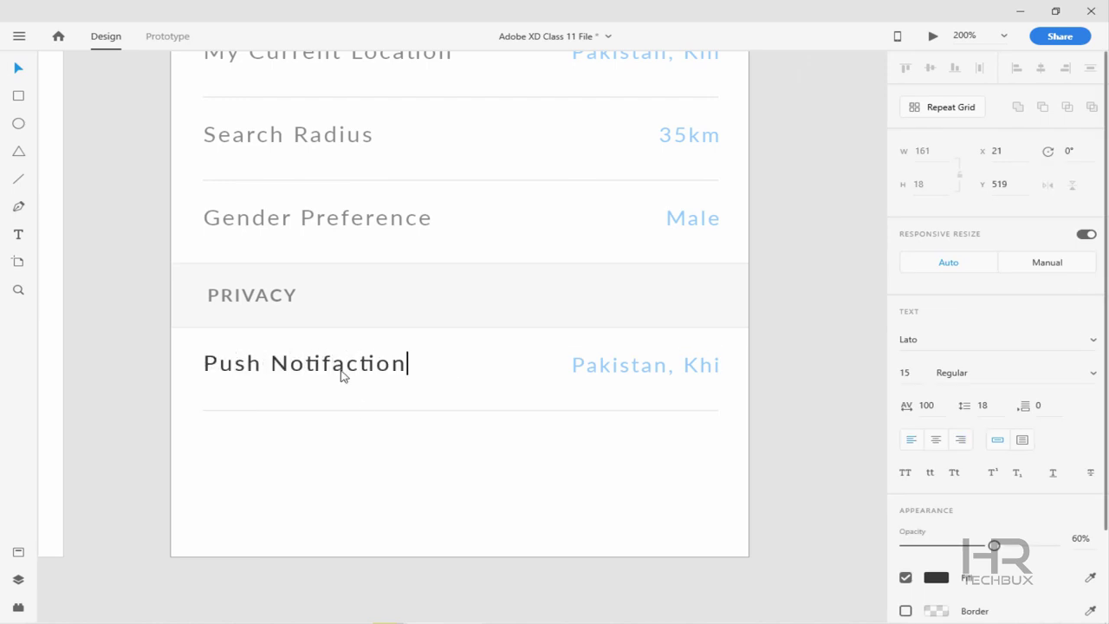
left_click(800, 396)
Draw a 70 × 30 px rectangle on the pasteboard beside the artboard and round its corners with radius 20
scroll(554, 344, "right", 5)
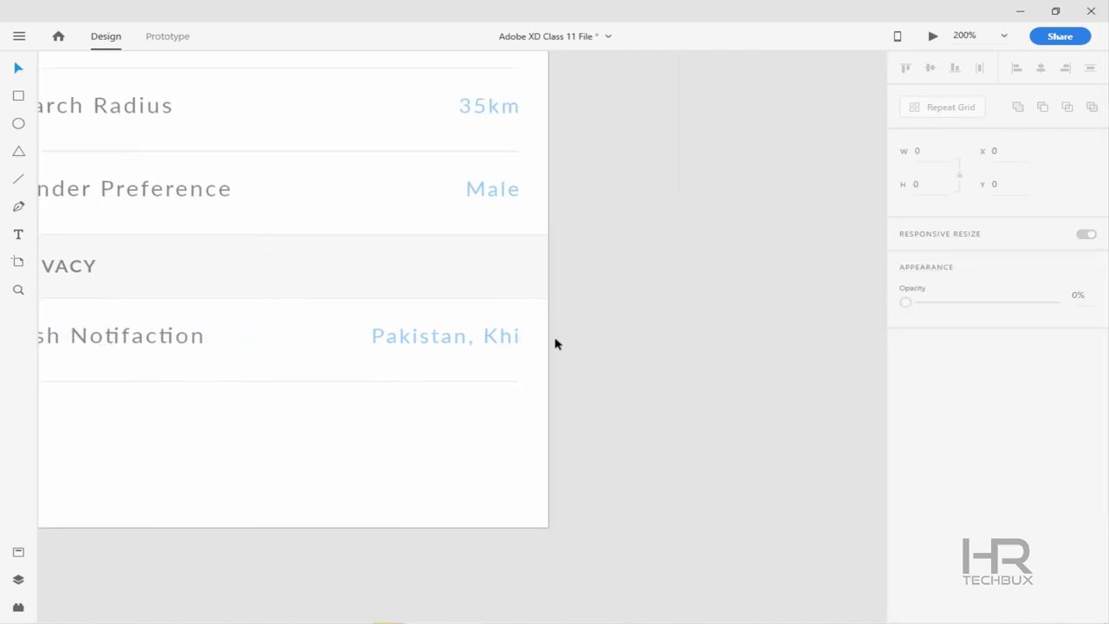
left_click(19, 96)
left_click_drag(593, 194, 698, 234)
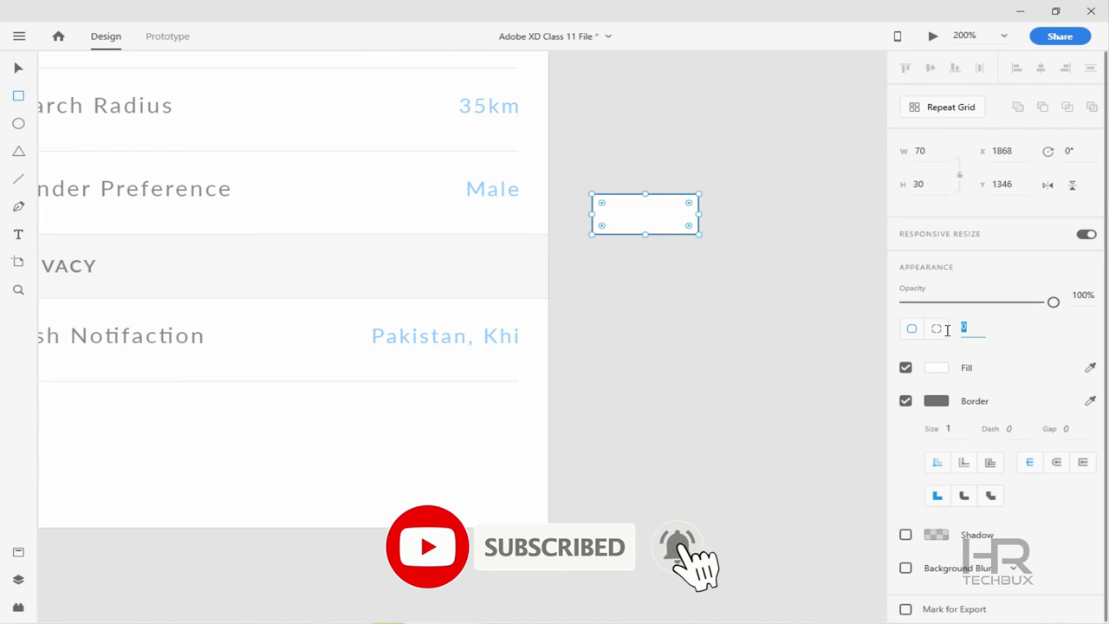
type("20")
key("Return")
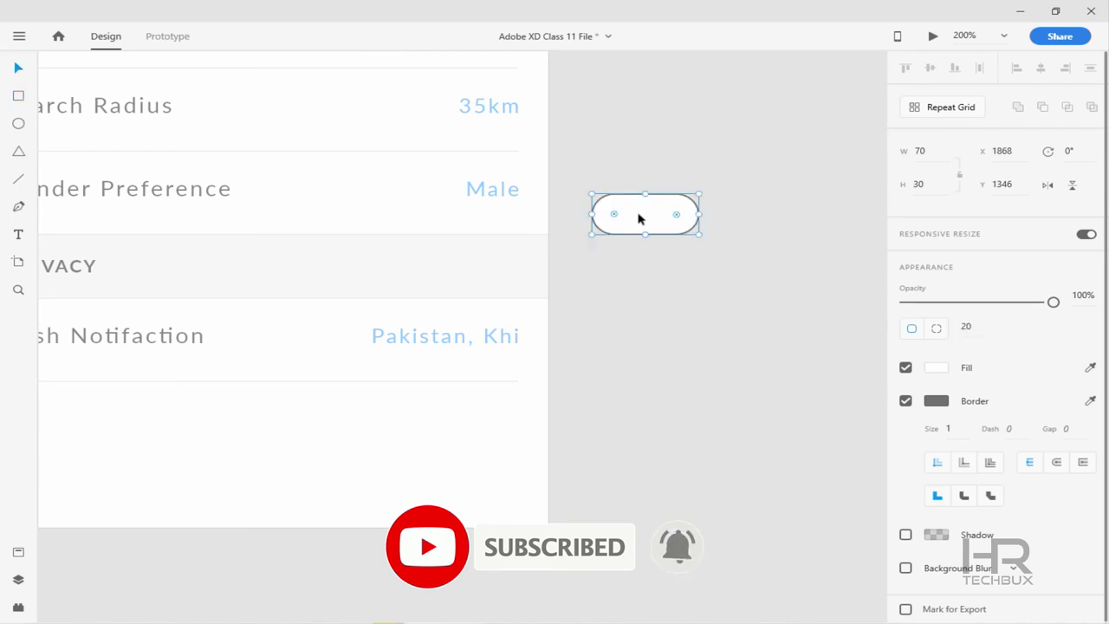
Duplicate the pill shape and turn the copy into a borderless 26 × 26 px round knob inside the pill's left end
mouse_move(639, 218)
left_mouse_down()
mouse_move(650, 252)
mouse_move(638, 218)
left_mouse_up()
left_click(920, 151)
type("30")
key("Return")
scroll(540, 382, "up", 2)
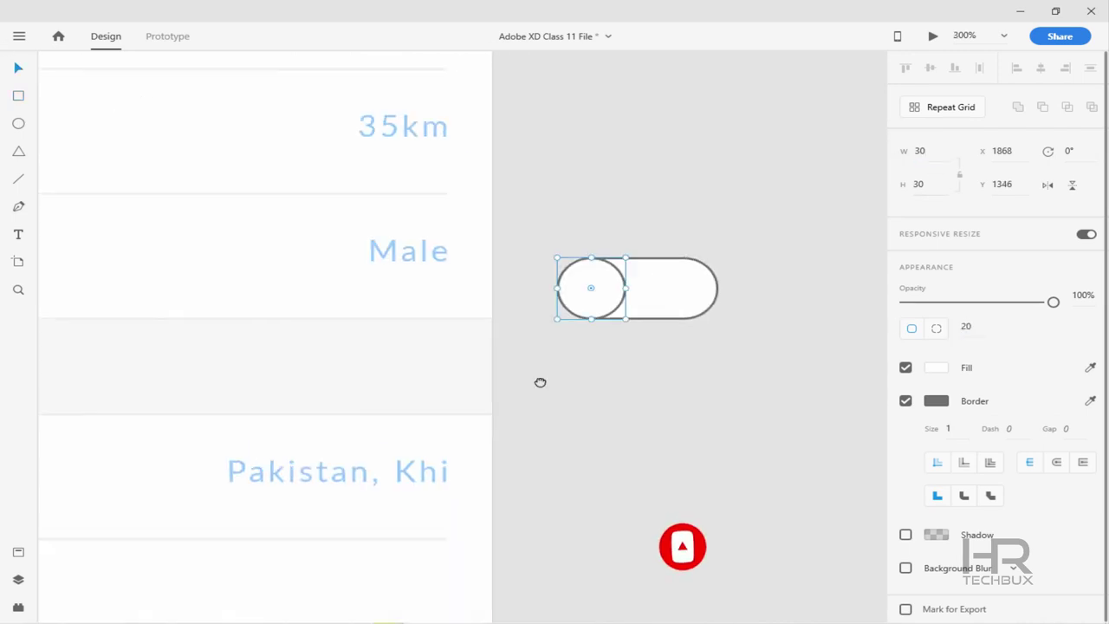
scroll(478, 306, "up", 1)
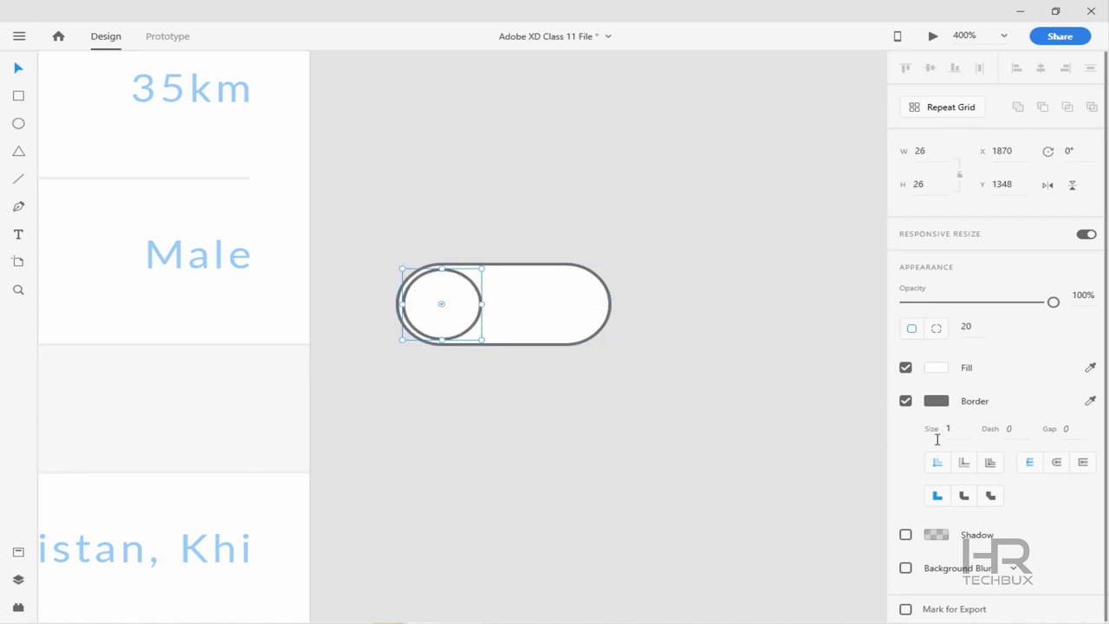
Fill the toggle's pill with the light grey sampled from the divider and set its border colour to #DEDEDE
left_click(586, 314)
left_click(936, 367)
left_click(1091, 367)
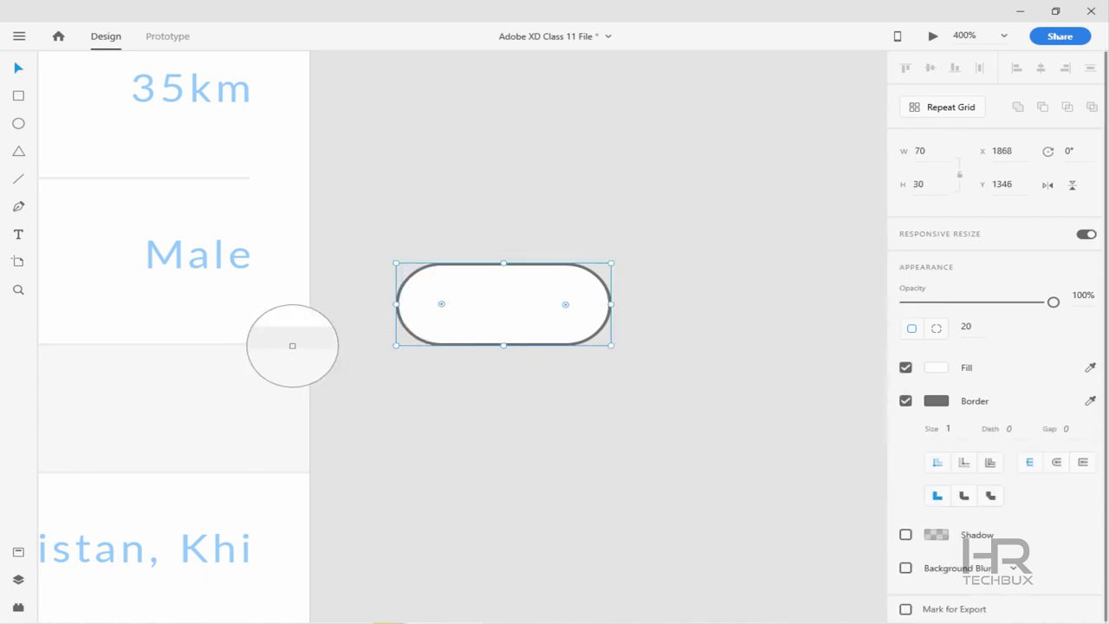
left_click(291, 345)
left_click(938, 401)
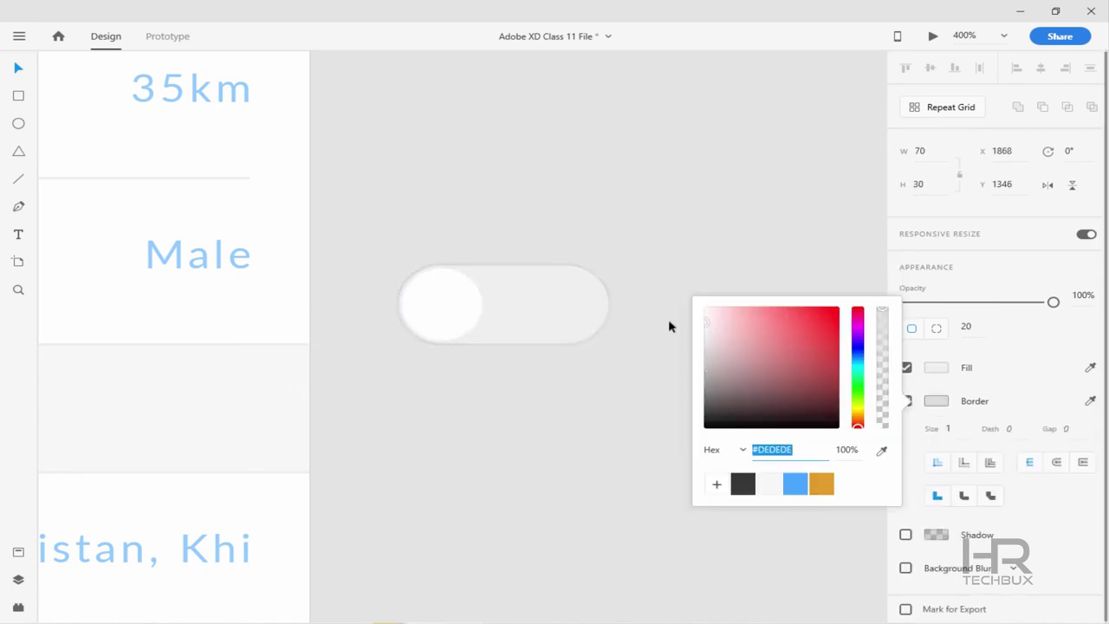
Add a drop shadow to the toggle's white knob
left_click(441, 302)
left_click(569, 362)
left_click(442, 312)
Group the knob with its pill and place the toggle at the right end of the Push Notifaction row
left_click(555, 303, "shift")
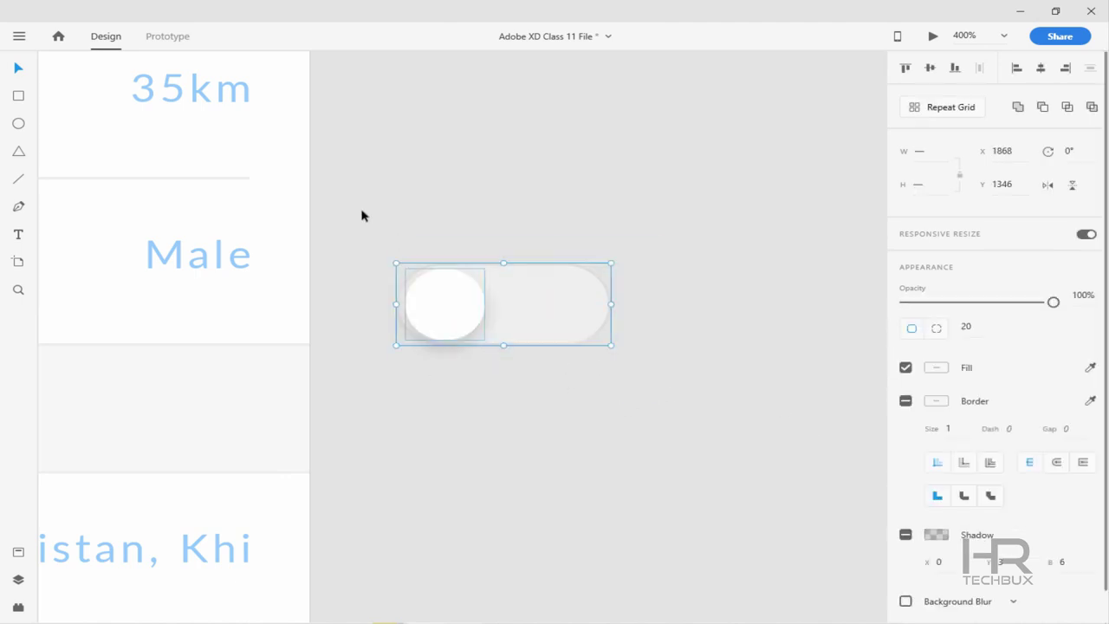
scroll(362, 215, "down", 5)
scroll(554, 341, "up", 3)
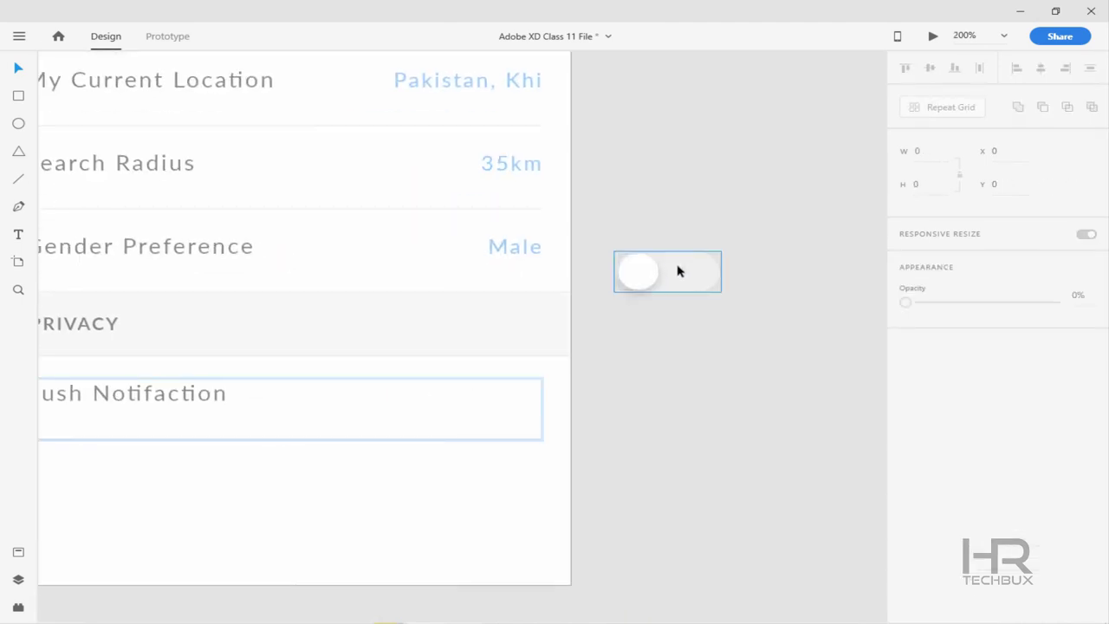
left_click_drag(678, 271, 494, 391)
scroll(494, 390, "down", 3)
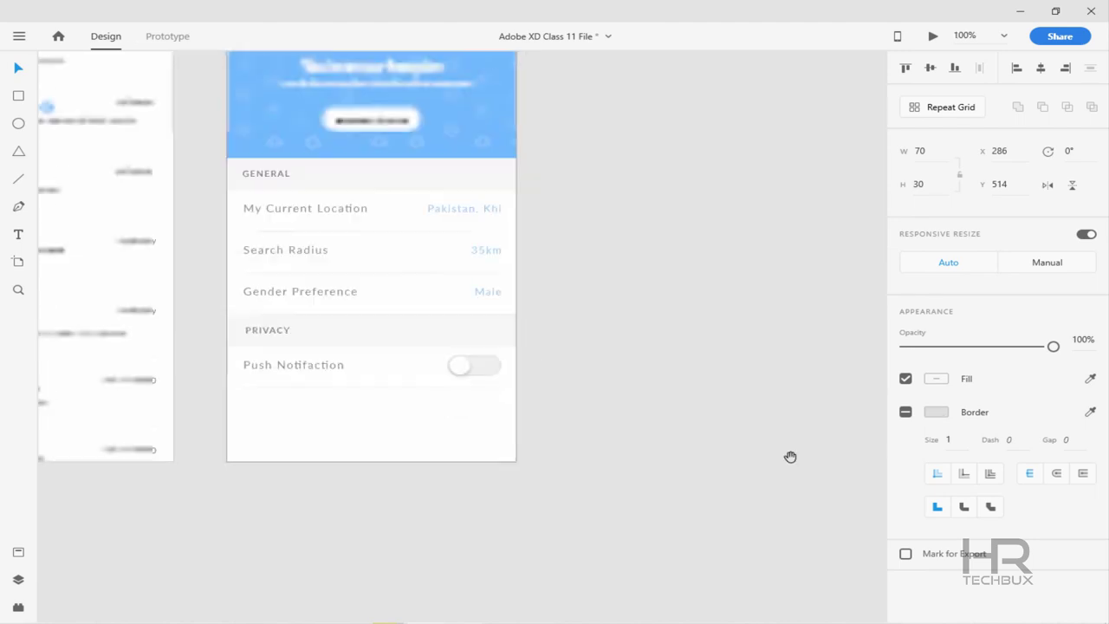
Duplicate the Push Notifaction row directly below and rotate the copy's toggle 180° to show the on state
scroll(649, 426, "up", 3)
left_click(235, 354)
left_click_drag(292, 383, 286, 453)
double_click(568, 449)
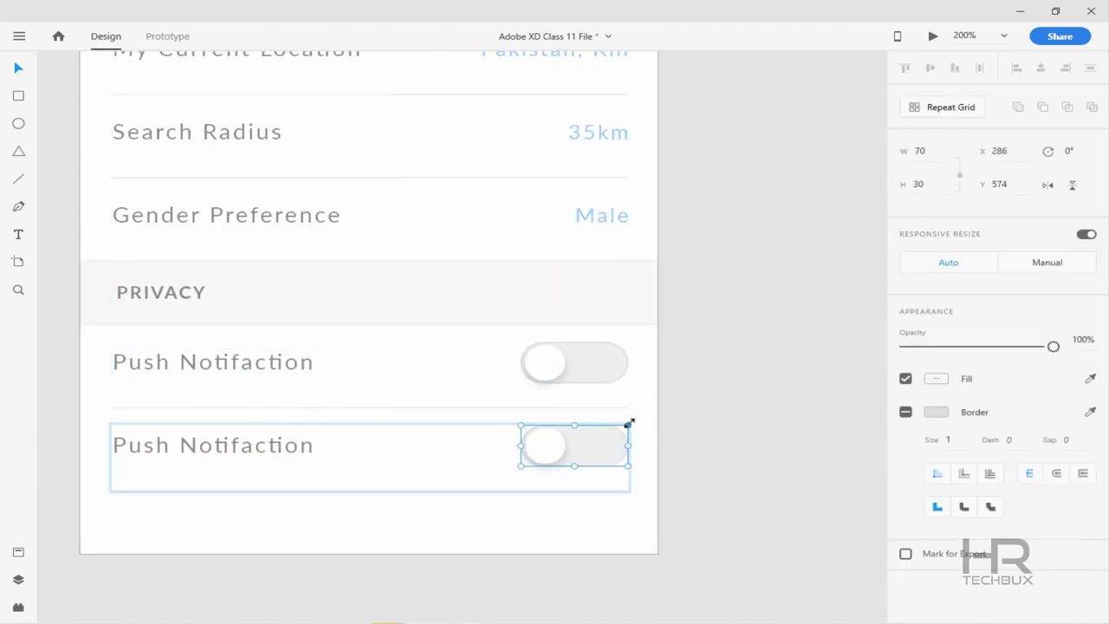
left_click_drag(630, 422, 760, 404)
Replace the duplicated row's label with "Incognito Browsing"
double_click(154, 448)
key("ctrl+a")
key("BackSpace")
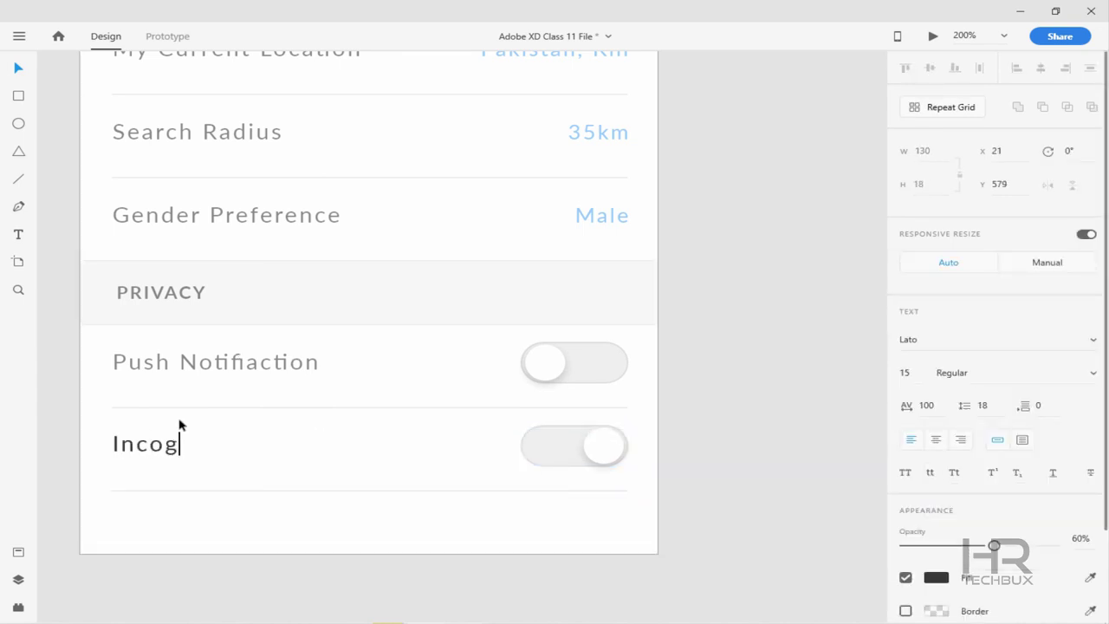
type("Incognito Browsing")
scroll(712, 263, "down", 3)
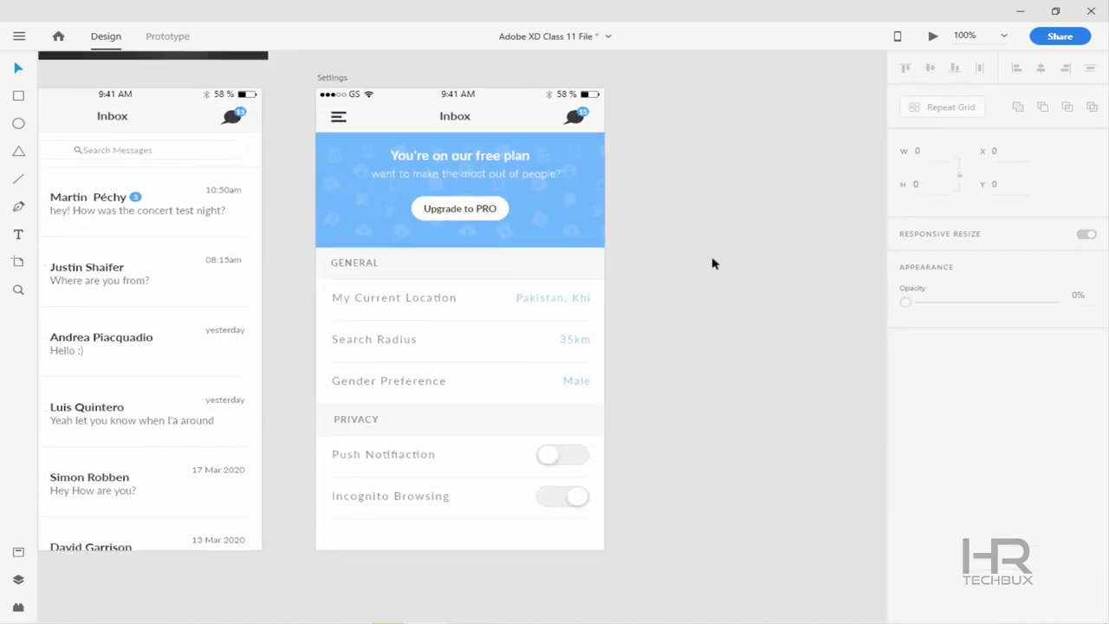
Colour the Incognito Browsing toggle's fill and border with the saved blue swatch
scroll(648, 519, "up", 5)
left_click(580, 383)
left_click(935, 378)
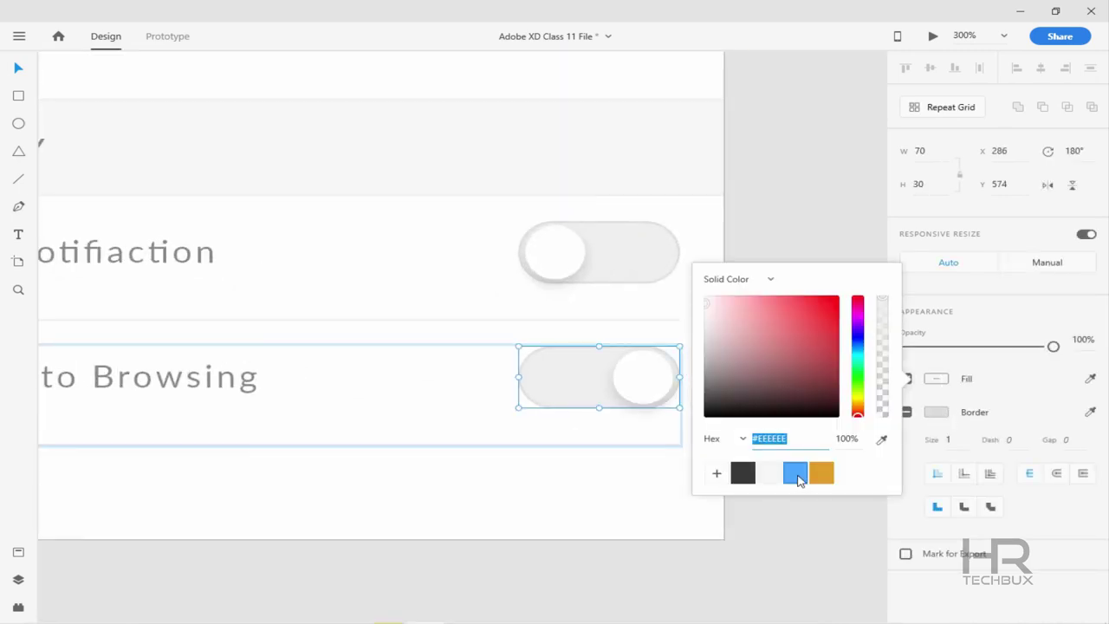
left_click(796, 474)
left_click(936, 408)
left_click(791, 258)
left_click(685, 389)
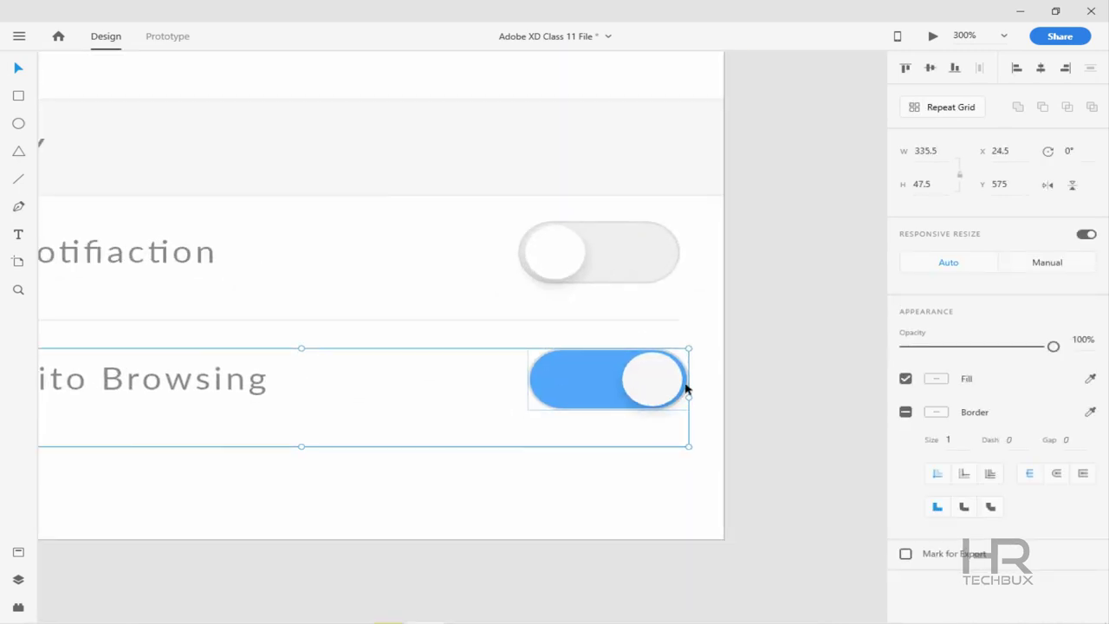
left_click(847, 233)
key("ctrl+minus")
scroll(659, 216, "up", 5)
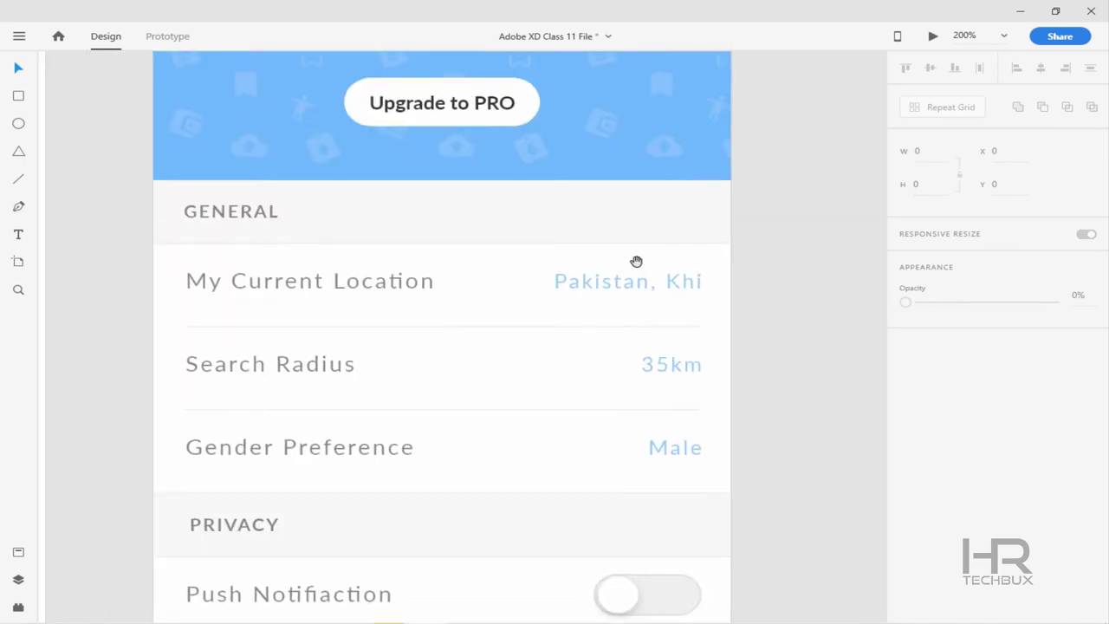
left_click(594, 231)
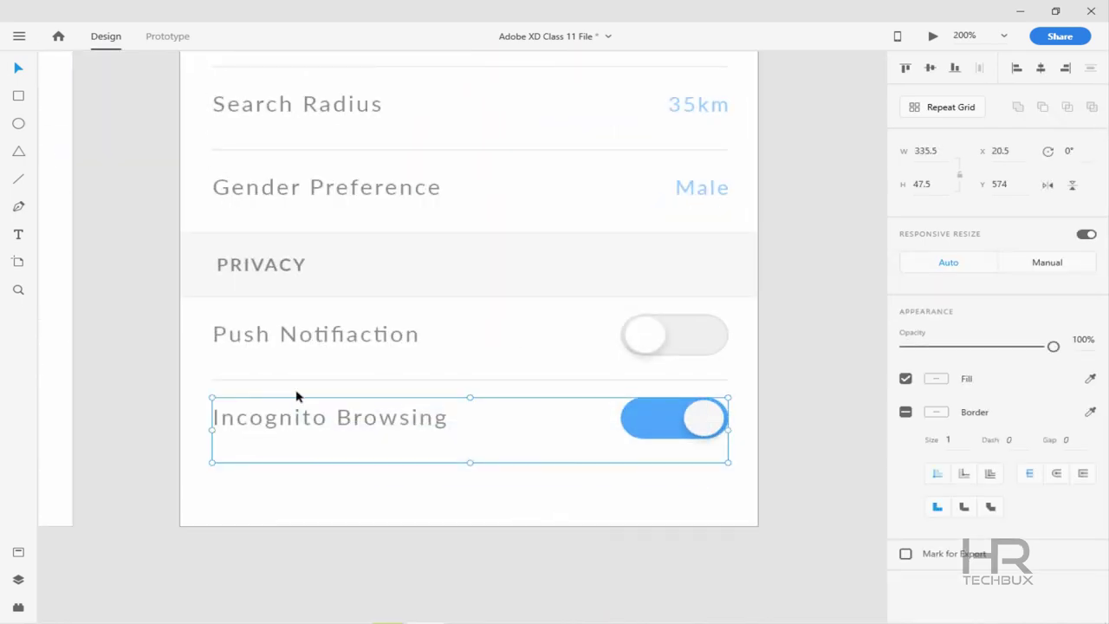
left_click(739, 280)
left_click(265, 274)
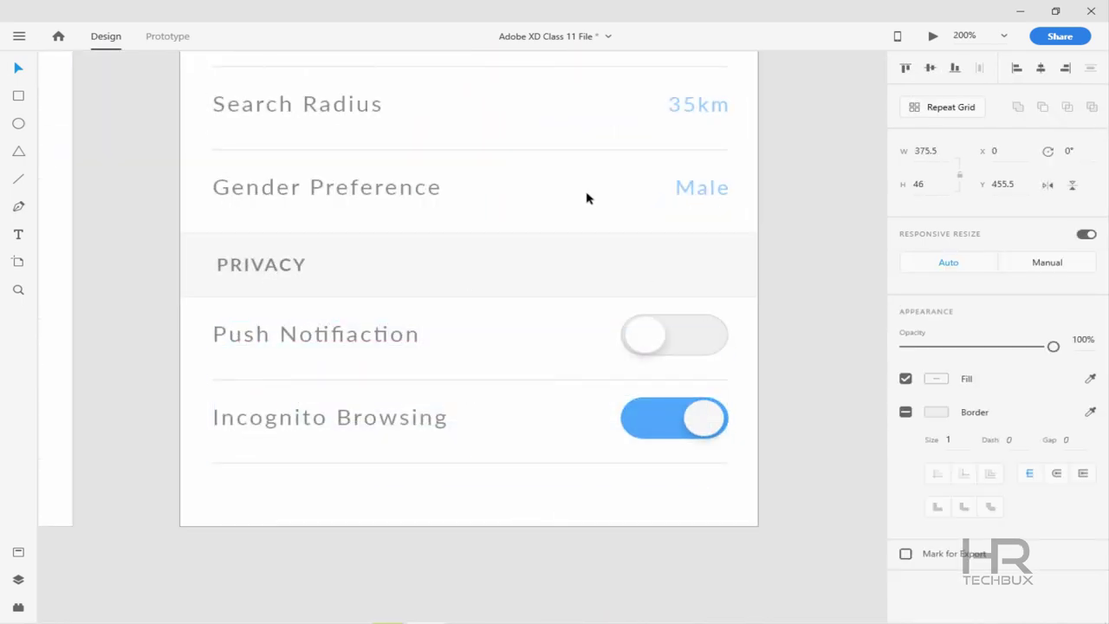
left_click(586, 198)
scroll(590, 352, "up", 5)
left_click(259, 156)
key("ctrl+minus")
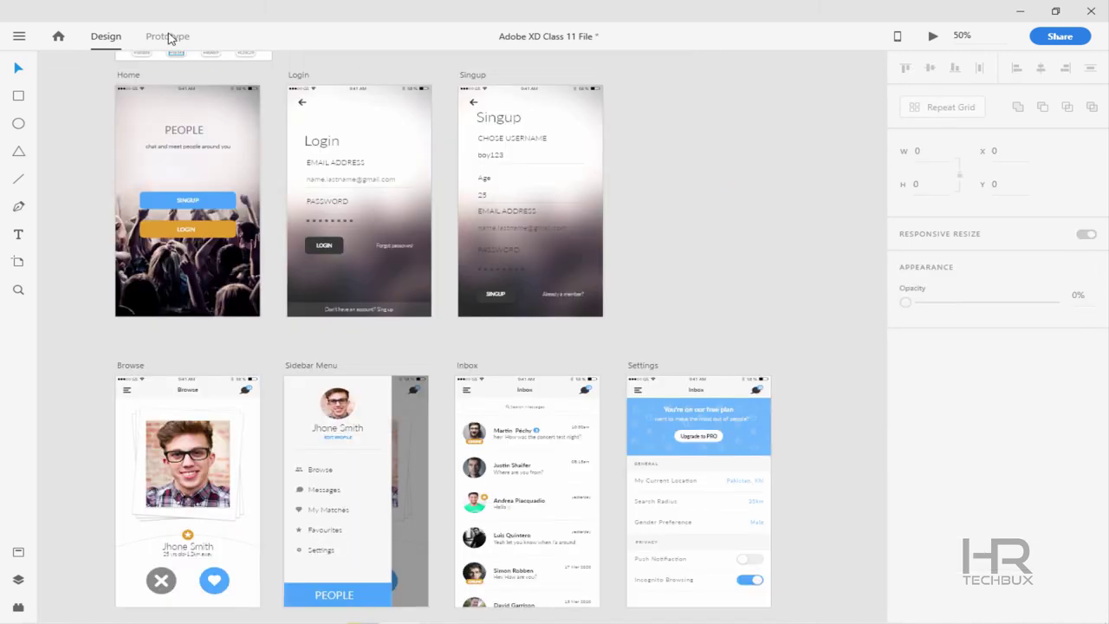
In Prototype mode, link the Home screen's LOGIN button to the Login artboard with a Slide Left transition
left_click(169, 38)
scroll(368, 368, "up", 2)
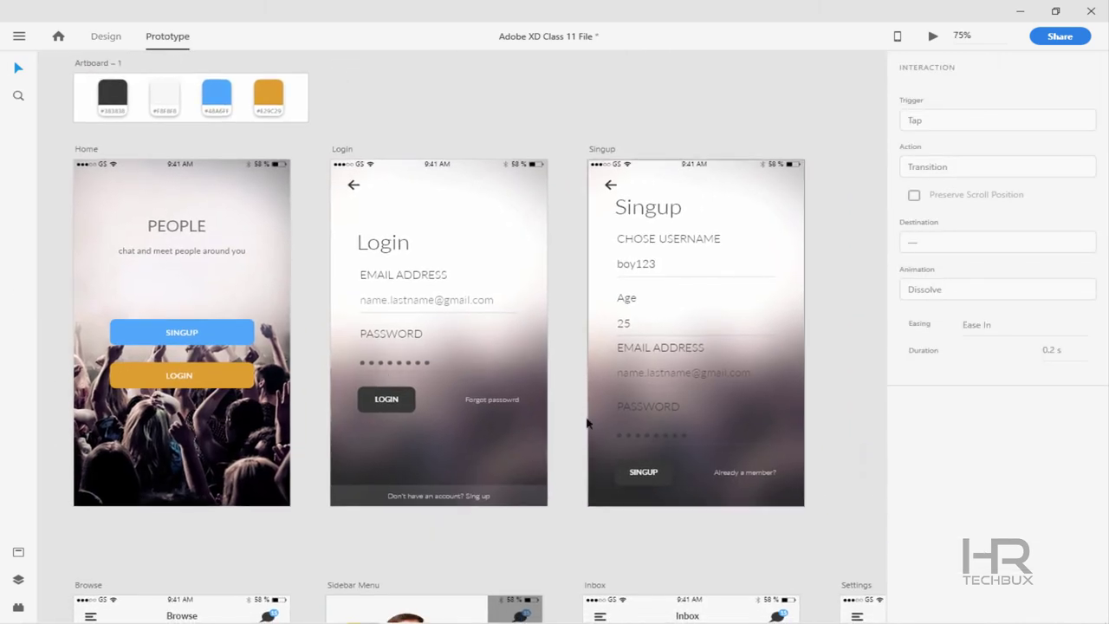
left_click(232, 378)
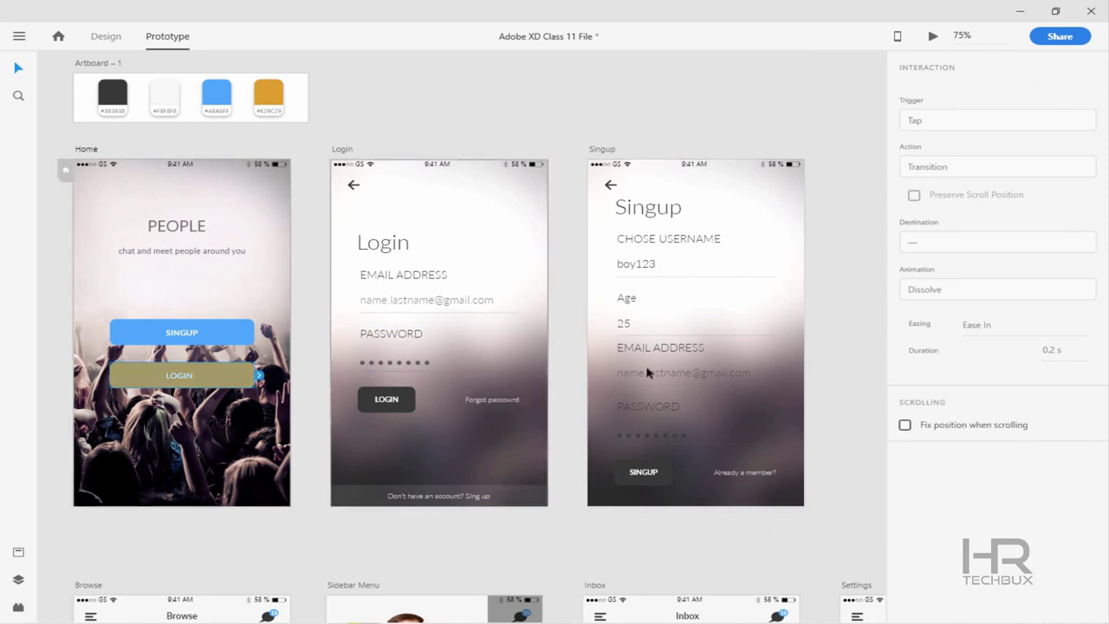
left_click_drag(259, 374, 340, 272)
left_click(971, 171)
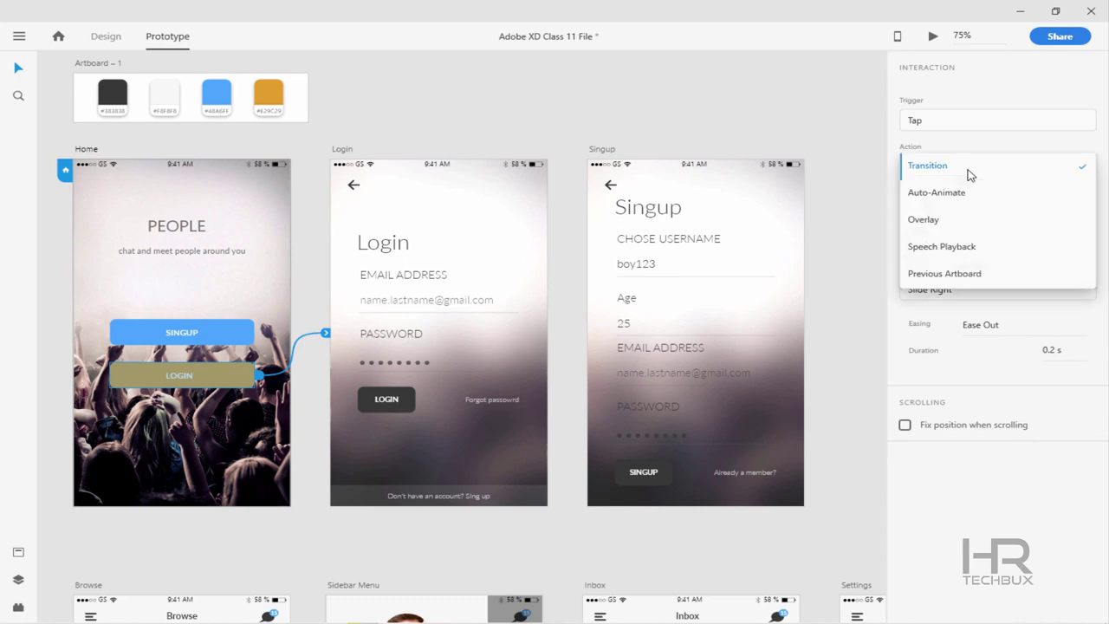
left_click(934, 170)
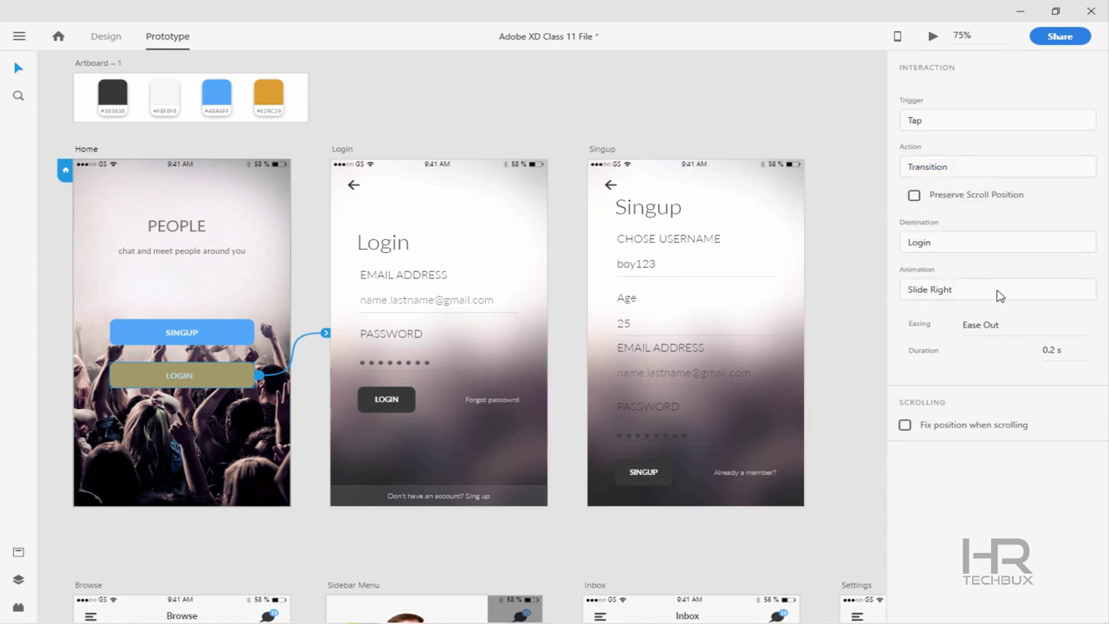
left_click(953, 289)
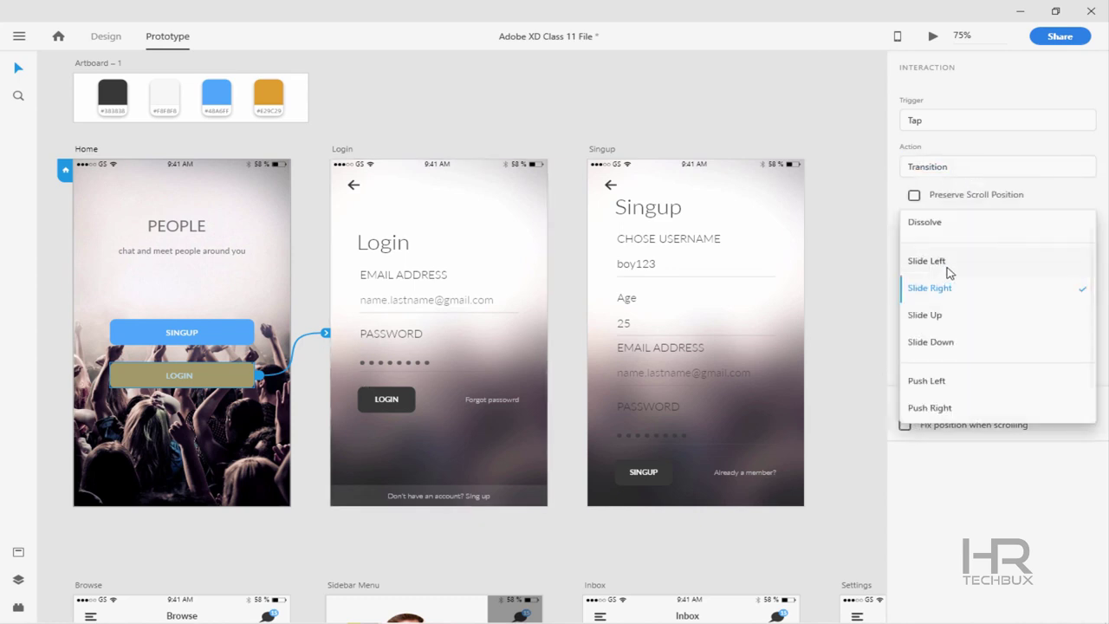
left_click(950, 270)
Preview the prototype and test the Home screen's LOGIN button
left_click(932, 36)
left_click(384, 376)
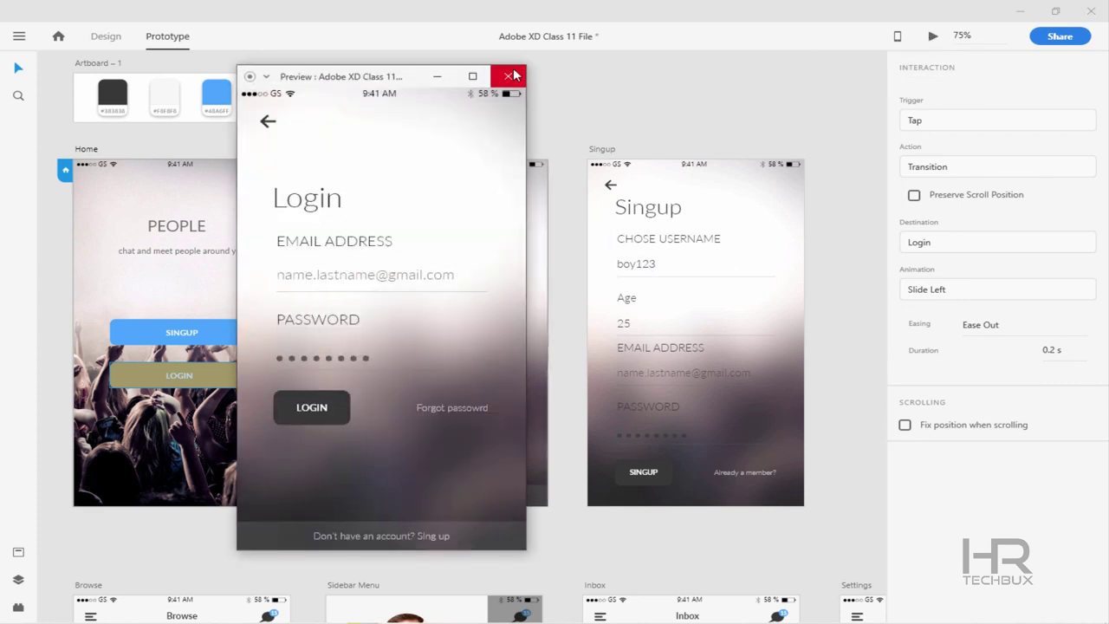
left_click(514, 77)
Link the Login screen's back arrow to the Home artboard with a Slide Right transition
left_click(340, 184)
left_click_drag(357, 185, 606, 290)
left_click(1015, 293)
left_click(956, 309)
Link the Home screen's SINGUP button to the Singup artboard with a Slide Left transition
left_click(244, 333)
left_click(996, 289)
left_click(931, 260)
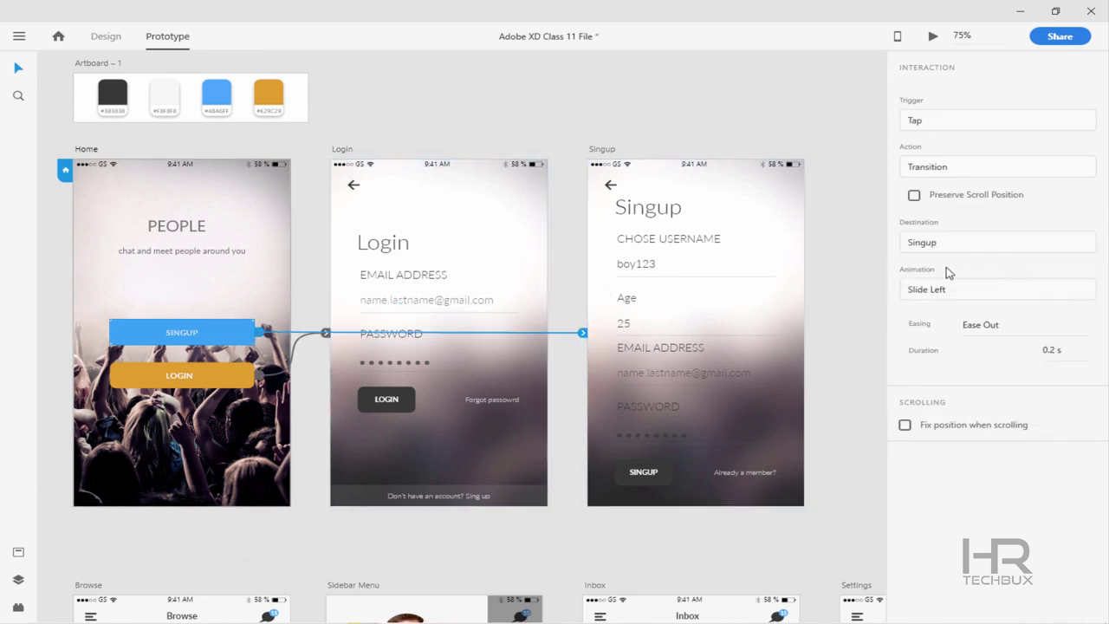
key("Escape")
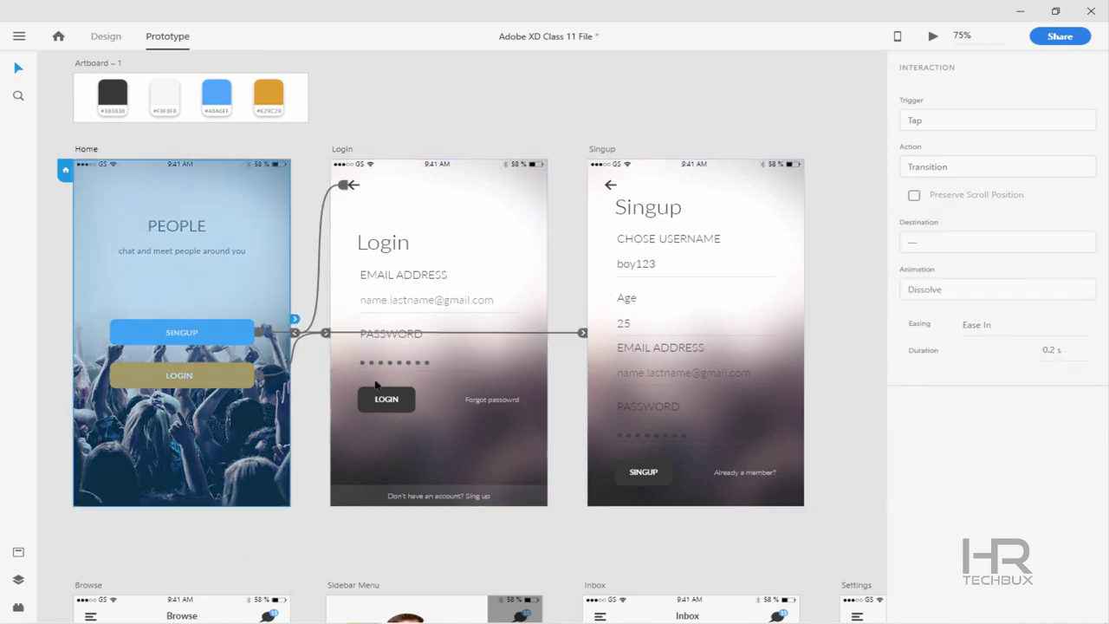
left_click(258, 334)
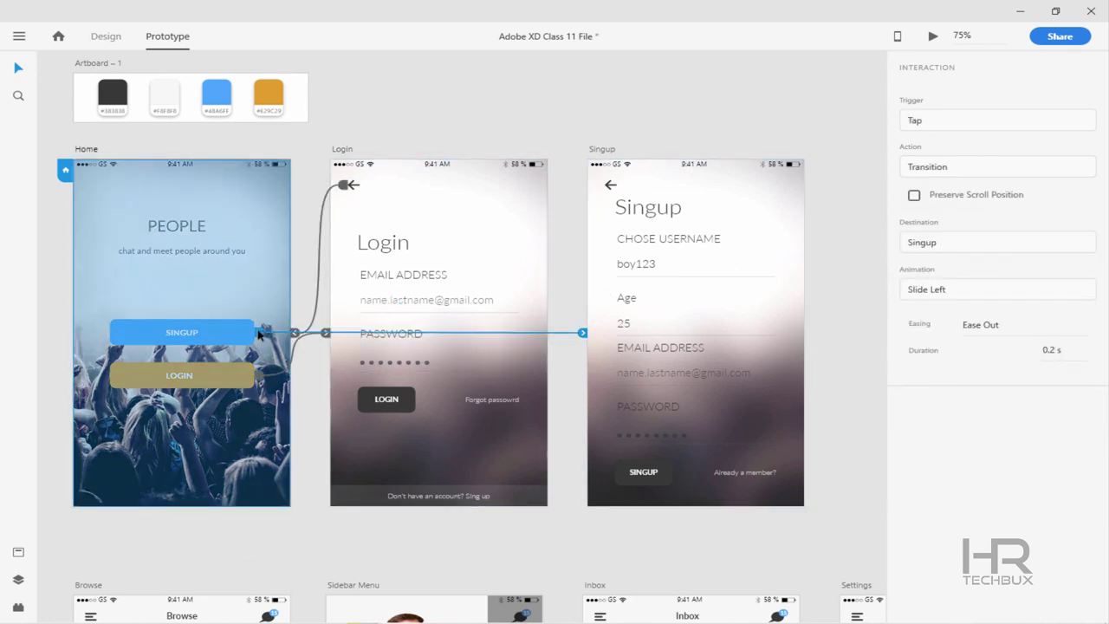
Link the Singup screen's back arrow to the Home artboard with a Slide Right transition
left_click(610, 185)
left_click(996, 289)
left_click(927, 315)
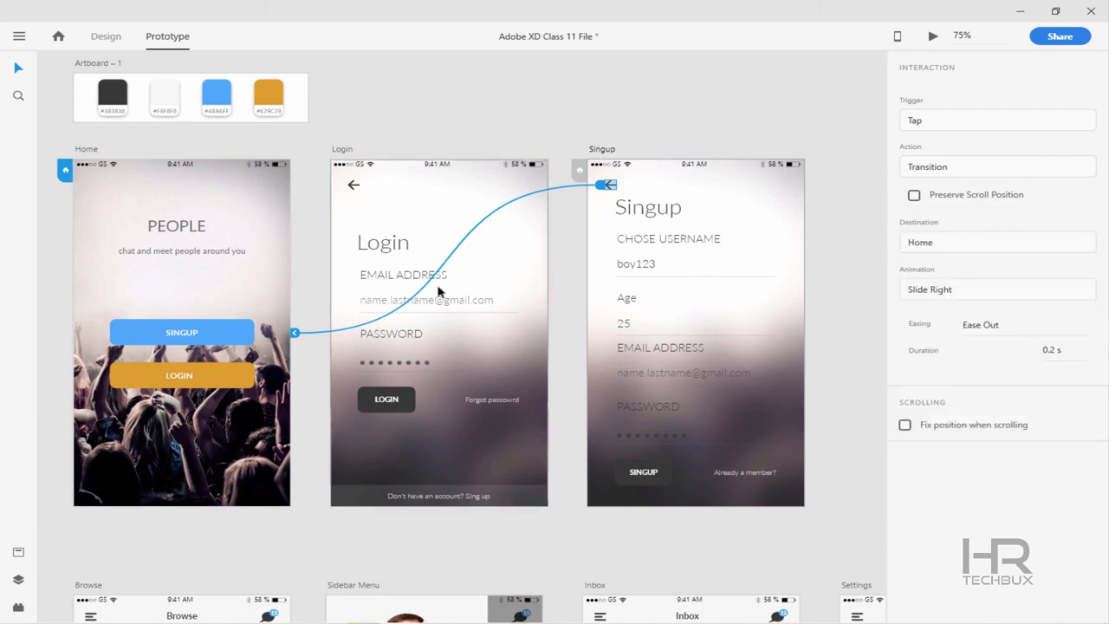
Preview the prototype and test the LOGIN button and the Login screen's back arrow
left_click(180, 375)
left_click(934, 37)
left_click(389, 373)
left_click(267, 123)
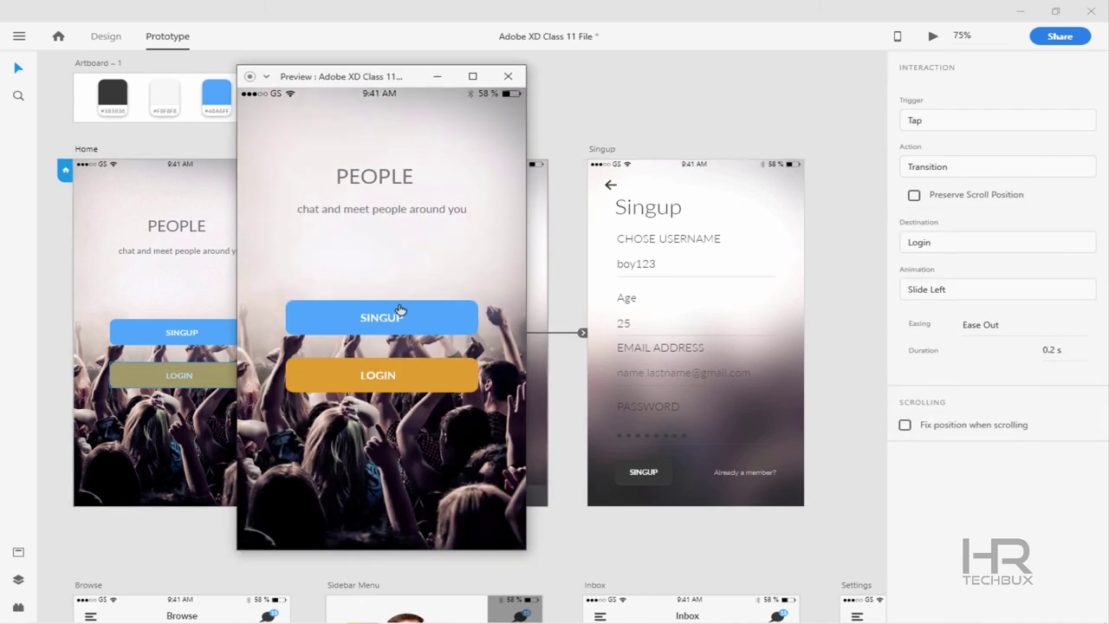
Link the Login screen's "Don't have an account? Sing up" bar to the Singup artboard with a Slide Left transition
left_click(443, 495)
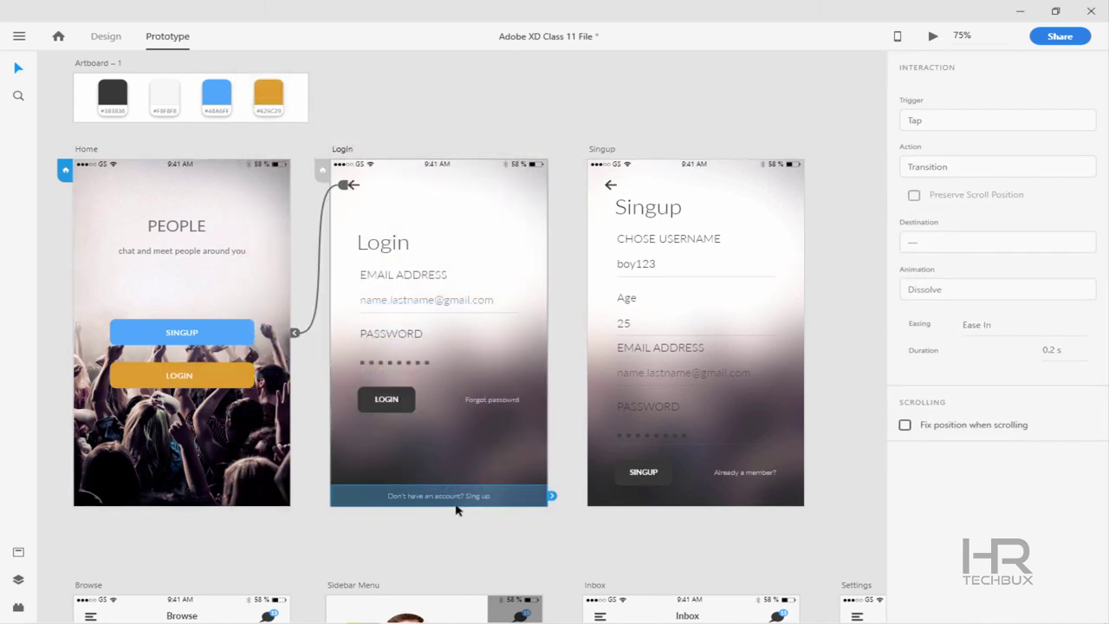
left_click_drag(552, 495, 660, 379)
left_click(964, 292)
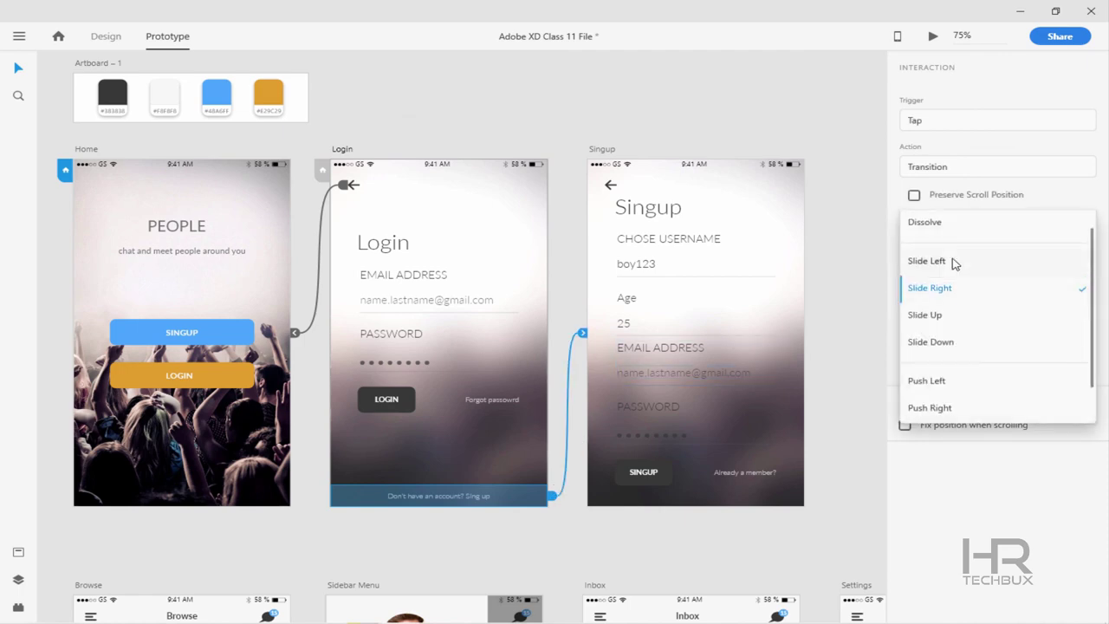
left_click(953, 261)
Link the Login screen's LOGIN button and the Singup screen's SINGUP button to the Browse artboard as transitions
left_click_drag(503, 390, 528, 209)
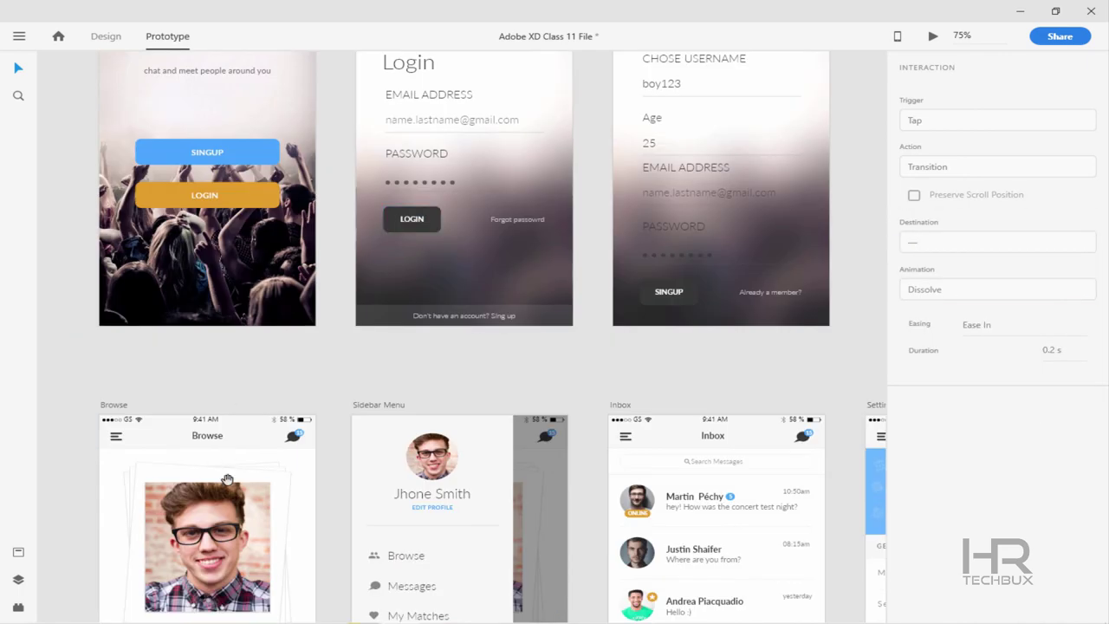
left_click_drag(227, 479, 228, 325)
left_click(413, 65)
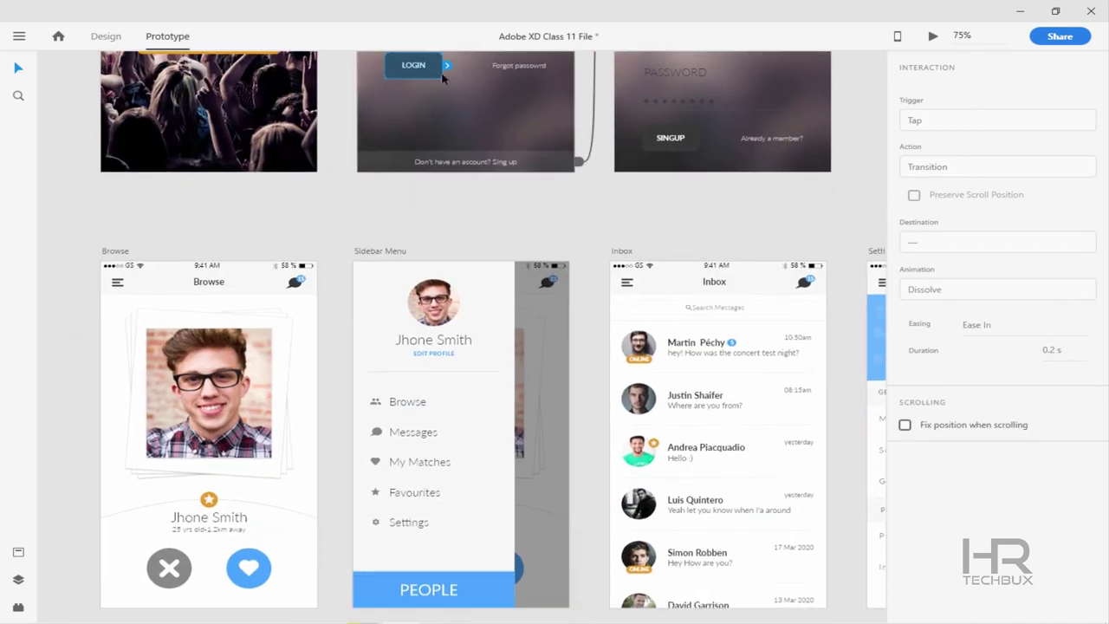
left_click_drag(443, 65, 227, 277)
left_click(996, 289)
left_click(920, 317)
left_click(669, 138)
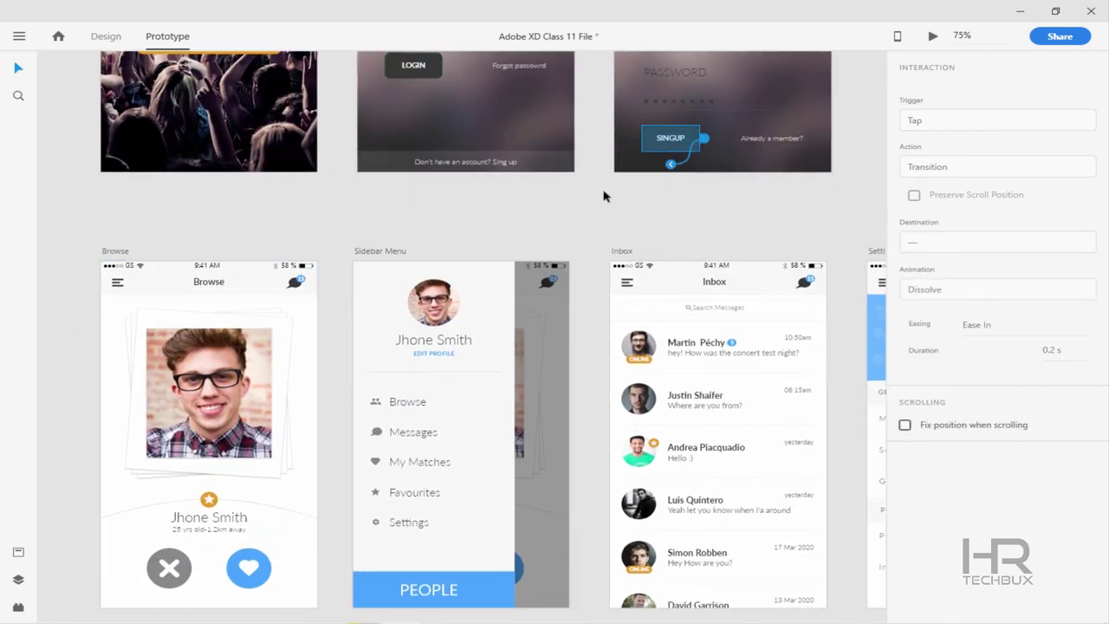
left_click_drag(670, 156, 173, 288)
Link the menu icon inside the Browse header to the Sidebar Menu artboard with a Slide Right transition
scroll(372, 242, "down", 3)
scroll(372, 242, "left", 2)
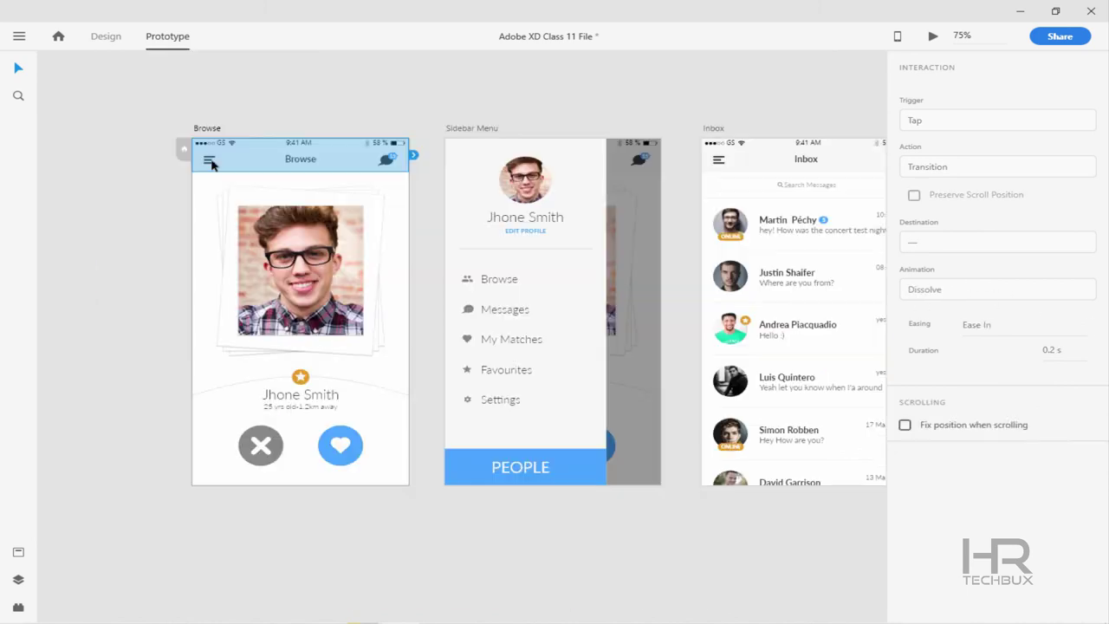
left_click(215, 161)
double_click(210, 161)
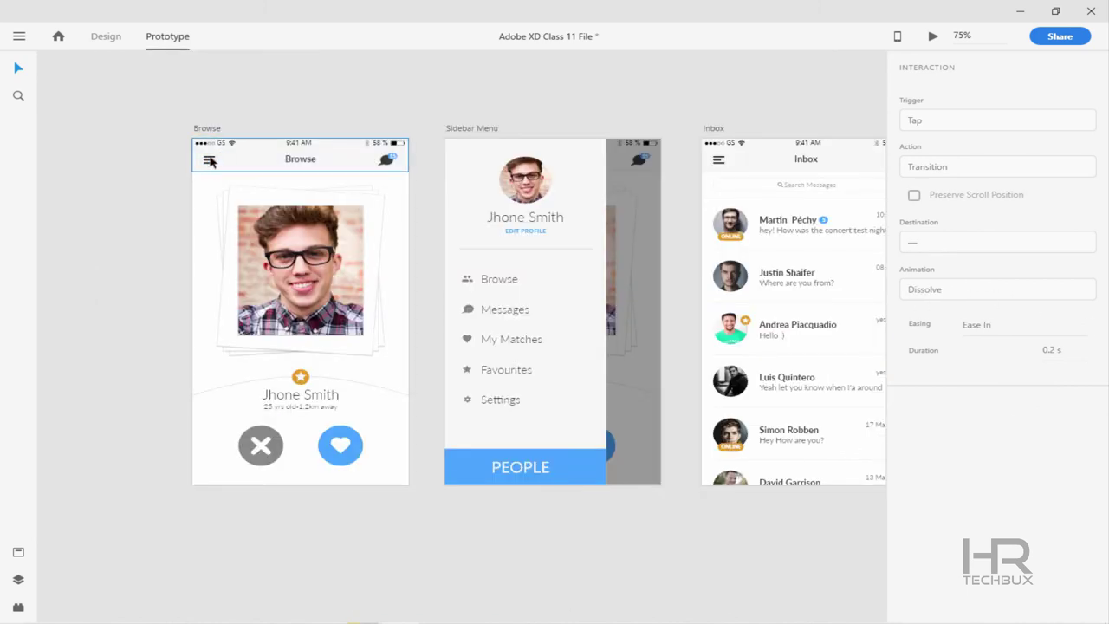
left_click_drag(218, 165, 459, 173)
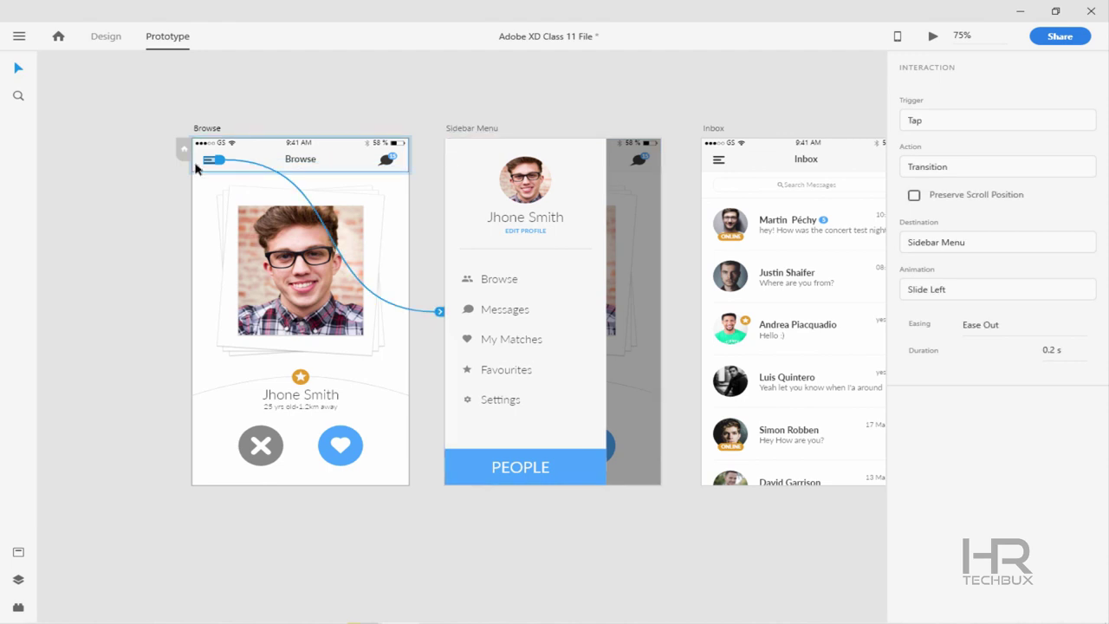
left_click(995, 289)
left_click(950, 345)
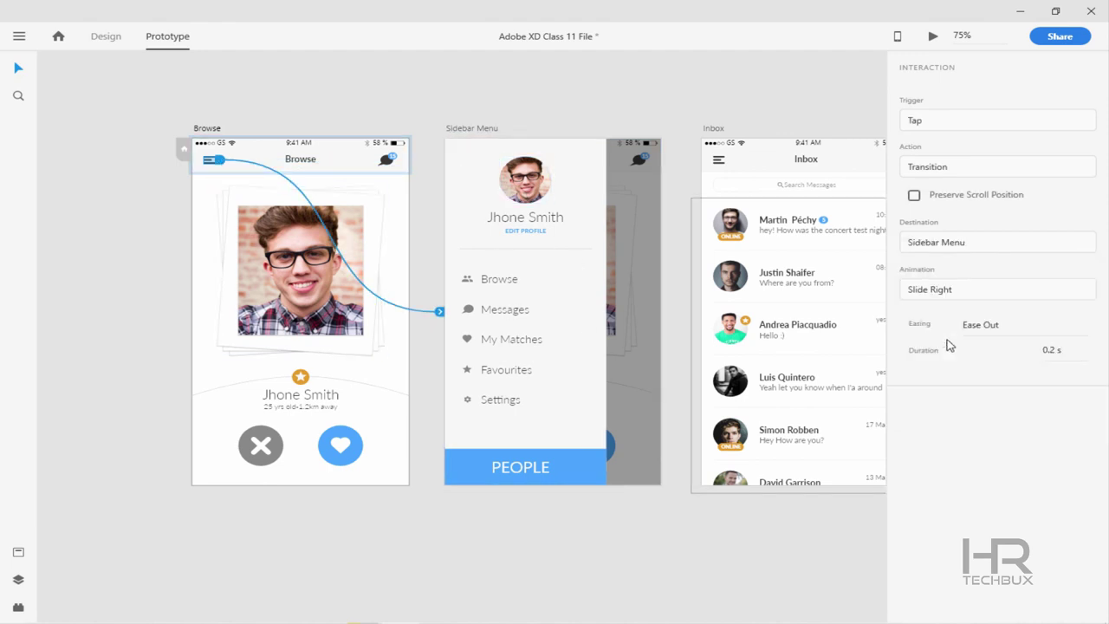
Link the Browse header's message icon to the Inbox artboard with a Slide Left transition
left_click_drag(403, 166, 503, 223)
left_click(995, 289)
left_click(953, 272)
Link the Inbox header's menu icon to the Sidebar Menu artboard with a Slide Right transition
left_click(717, 163)
left_click(968, 290)
left_click(929, 315)
Link the sidebar's Browse entry to the Browse artboard with a Slide Right transition
left_click(499, 278)
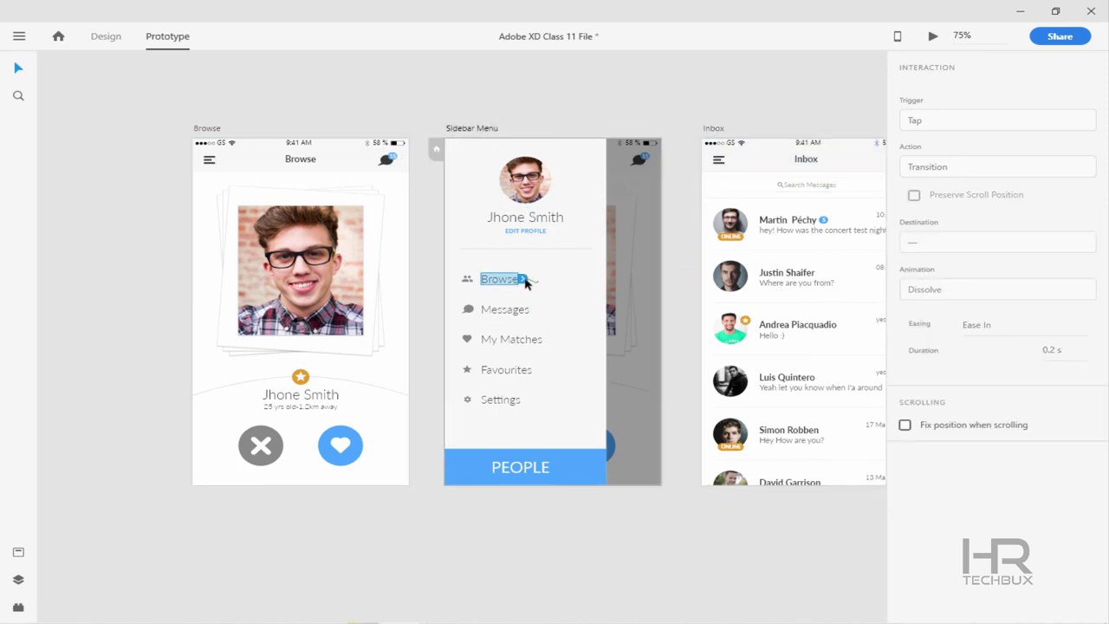
left_click_drag(520, 279, 329, 278)
left_click(934, 289)
left_click(952, 295)
Link the sidebar's Messages entry to the Inbox artboard with a Slide Left transition
scroll(391, 495, "right", 5)
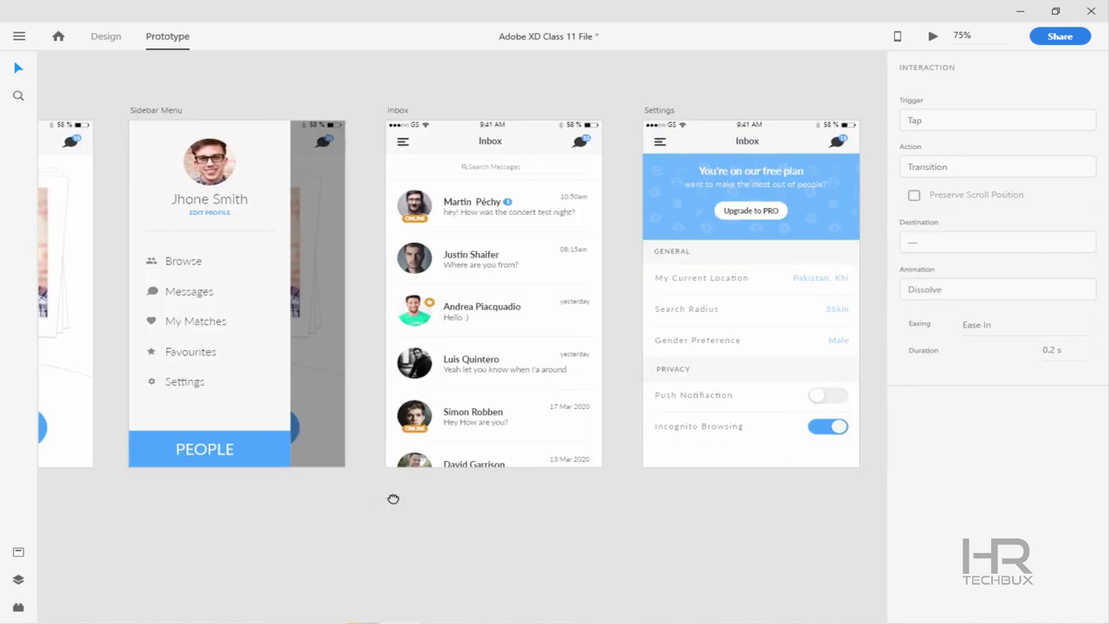
left_click(186, 289)
left_click_drag(218, 291, 401, 224)
left_click(996, 289)
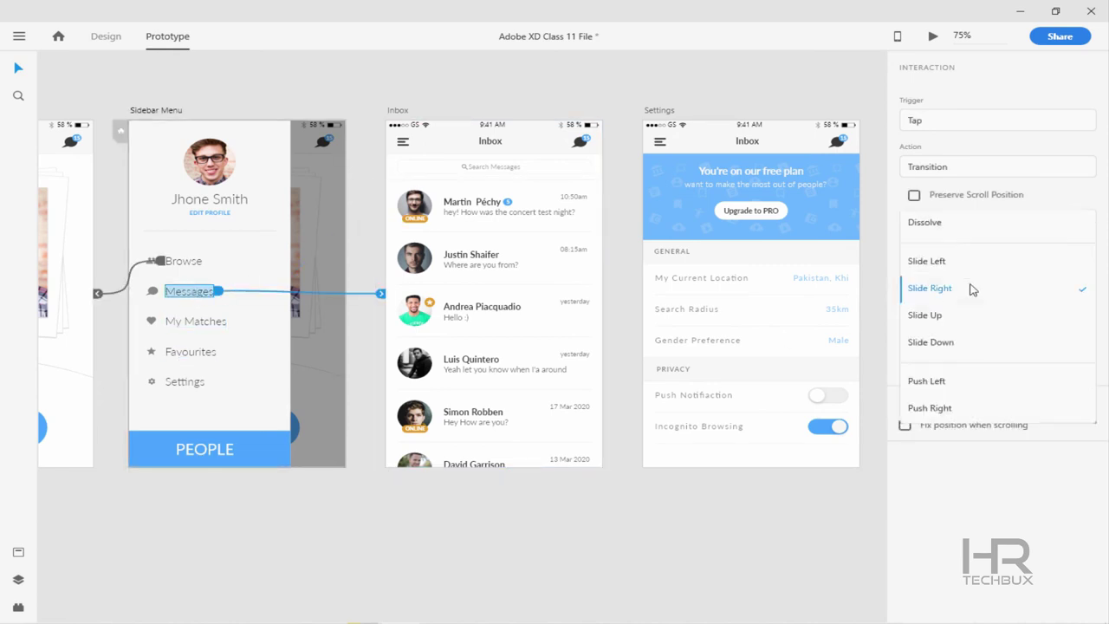
left_click(923, 258)
Link the sidebar's Settings entry to the Settings artboard, and the Settings header's menu icon to Sidebar Menu with a Slide Right transition
left_click(196, 384)
left_click_drag(210, 381, 658, 272)
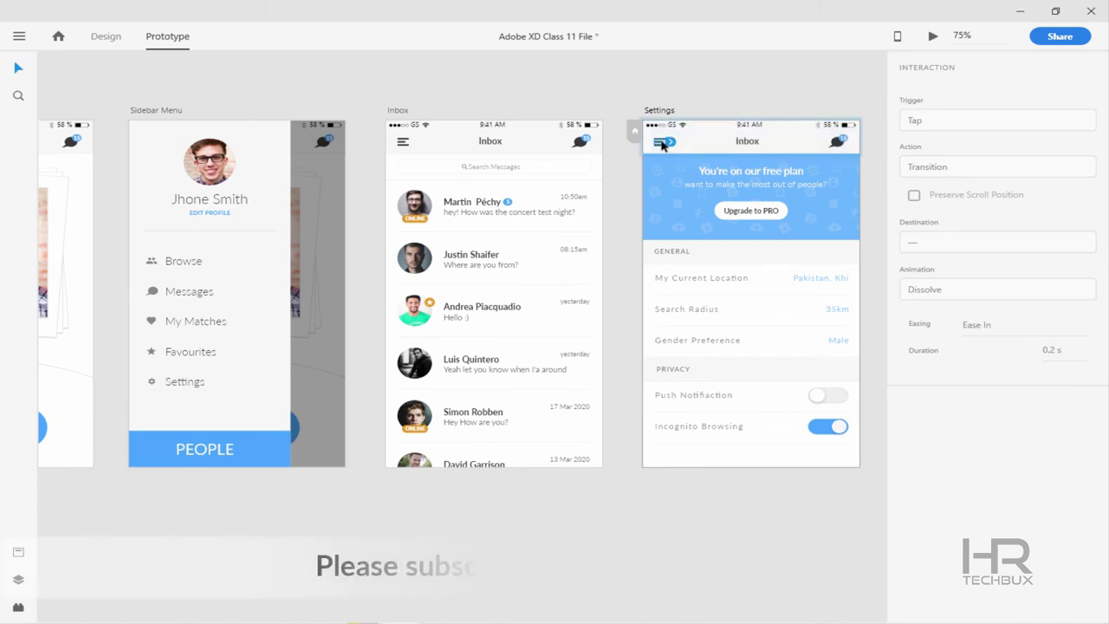
left_click_drag(863, 137, 349, 292)
left_click(996, 290)
Link the Settings header's message icon to the Inbox artboard with a Slide Left transition
left_click(838, 149)
left_click_drag(838, 149, 537, 294)
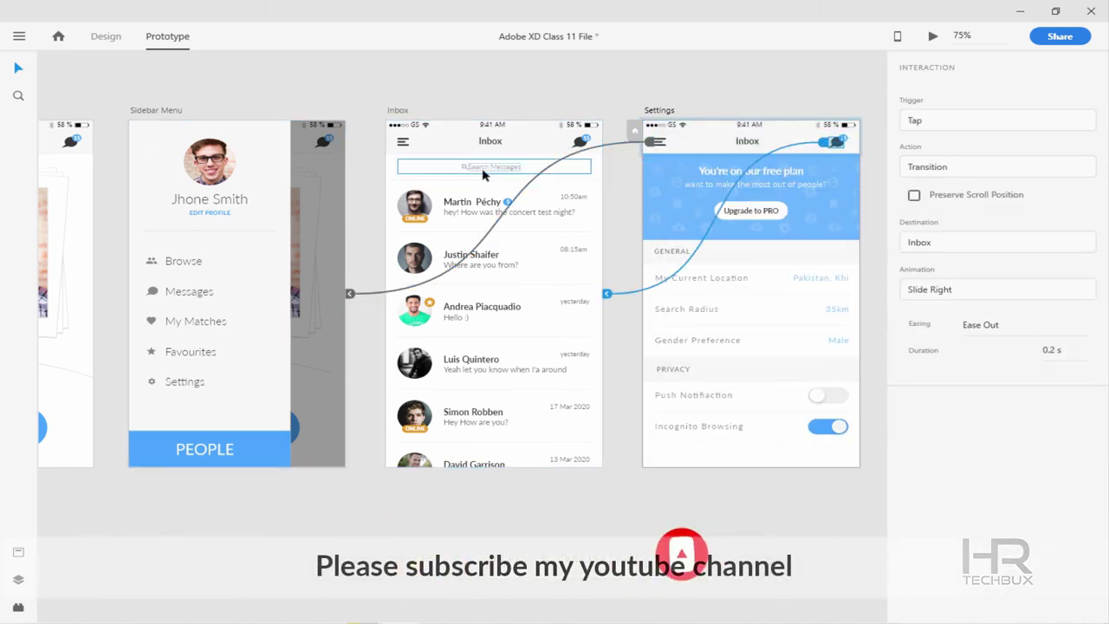
left_click(996, 290)
left_click(927, 254)
Select all artboards to review the prototype connections between the screens
key("ctrl+minus")
key("ctrl+minus")
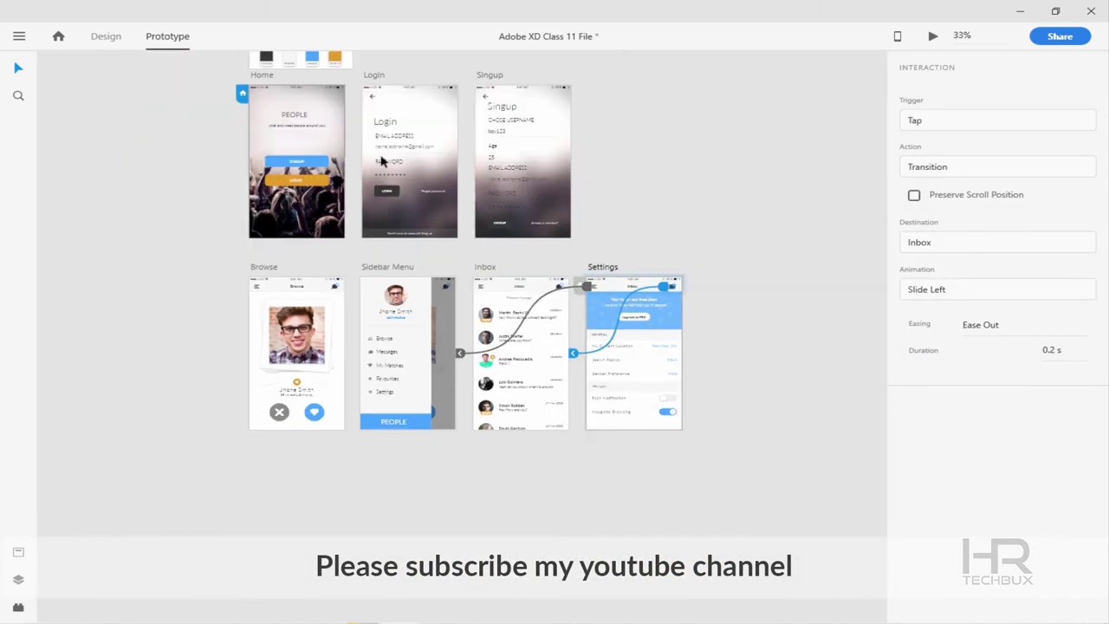
left_click(262, 74)
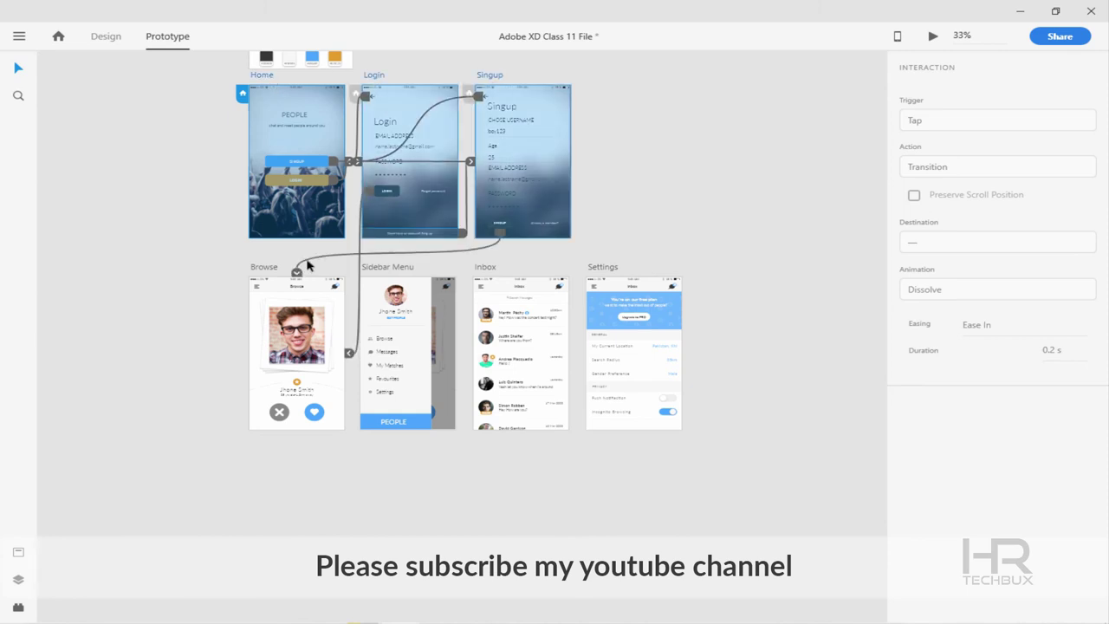
key("ctrl+a")
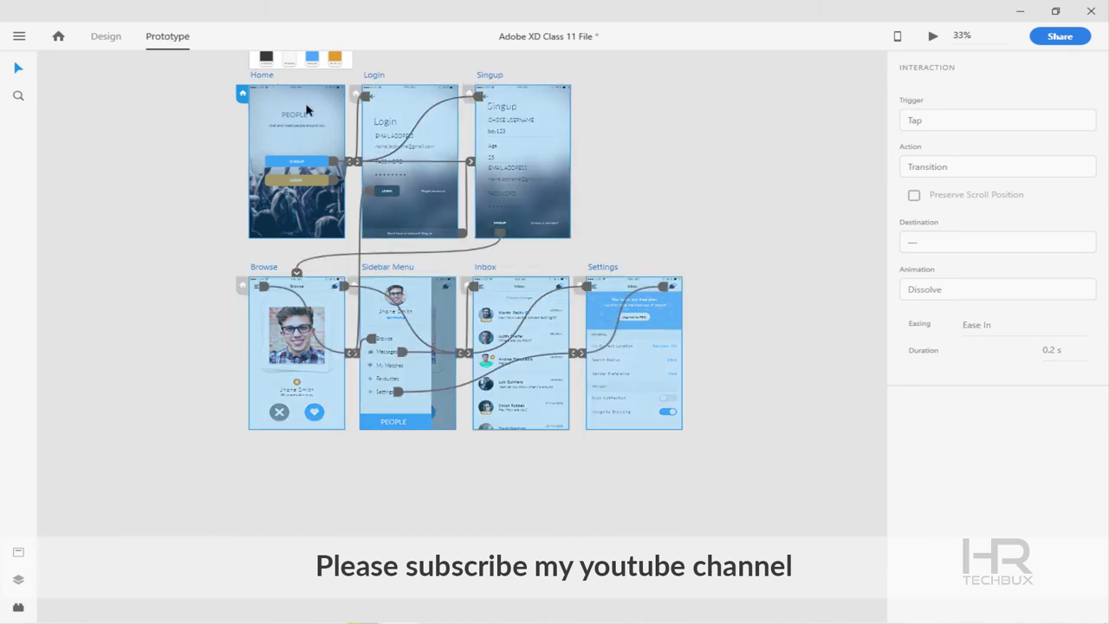
Preview the prototype from the Home screen and test its Login and Singup buttons and the back arrows
left_click(932, 35)
left_click(389, 384)
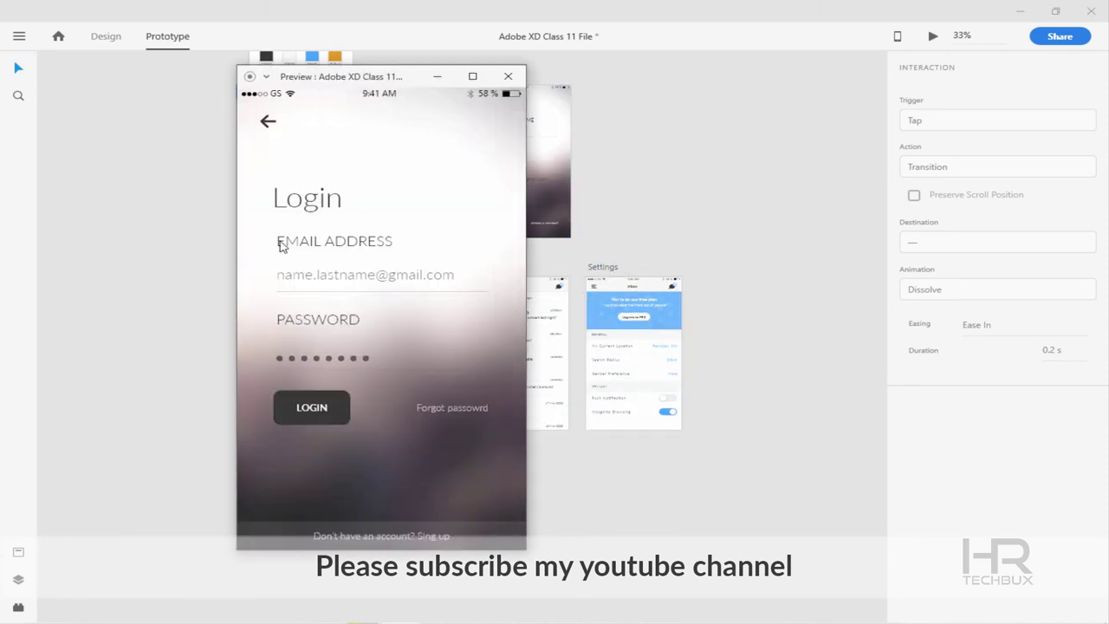
left_click(268, 121)
left_click(385, 315)
left_click(262, 123)
left_click(428, 371)
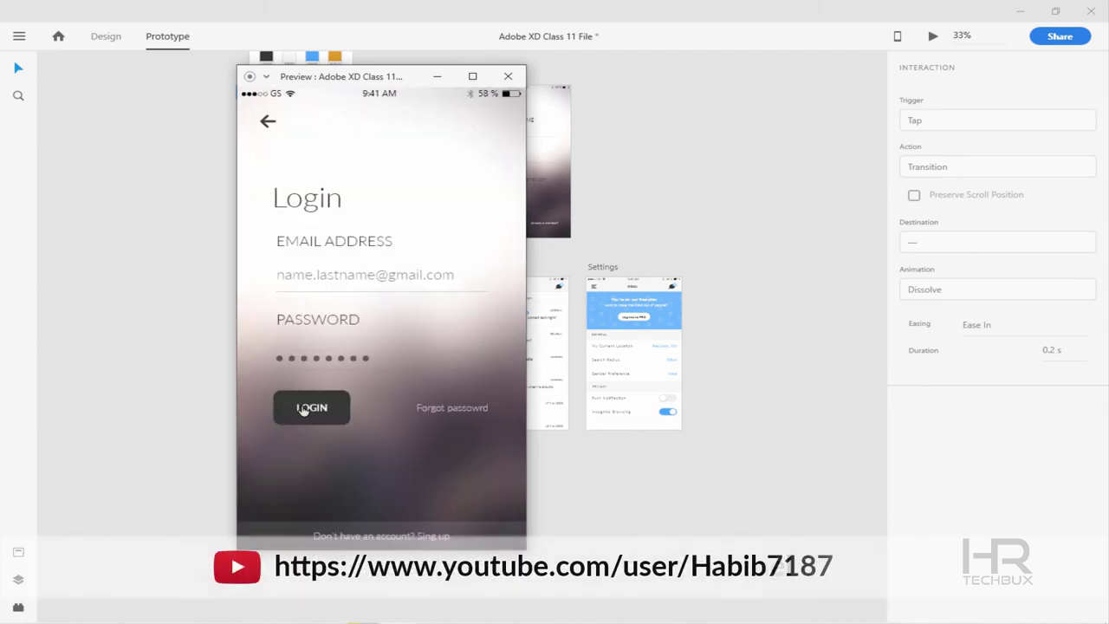
Log in within the preview and test the sidebar menu's Browse, Messages and Settings links
left_click(302, 410)
left_click(259, 116)
left_click(311, 277)
left_click(260, 116)
left_click(317, 314)
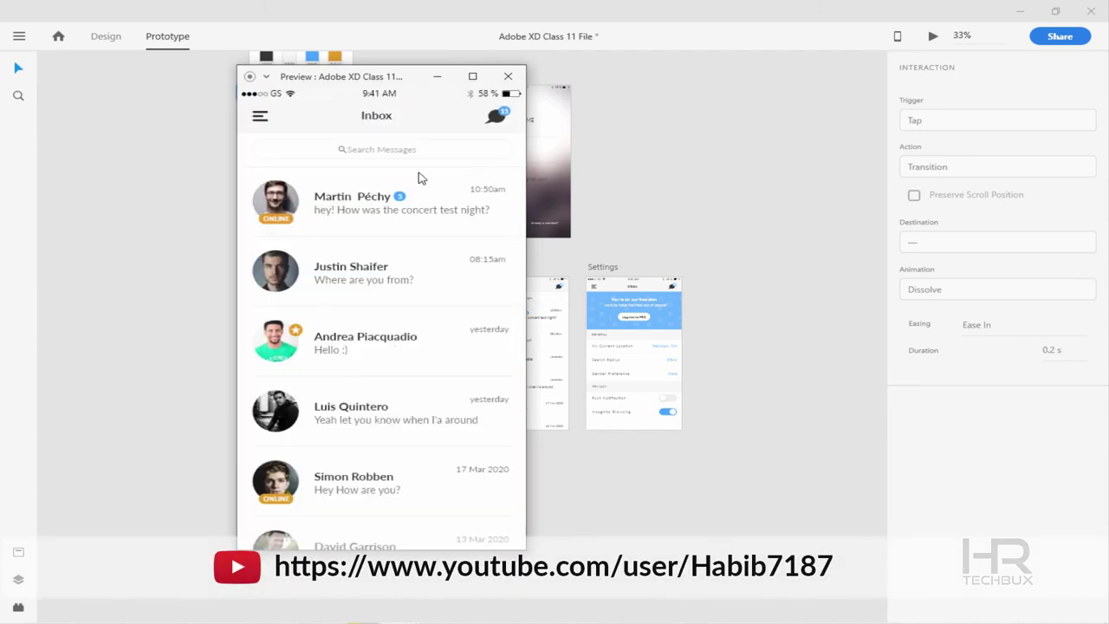
left_click(260, 118)
left_click(329, 420)
Retest the menu icon with the sidebar's Messages and Browse links, and close the preview
left_click(258, 119)
left_click(265, 121)
left_click(268, 121)
left_click(314, 319)
left_click(259, 117)
left_click(310, 275)
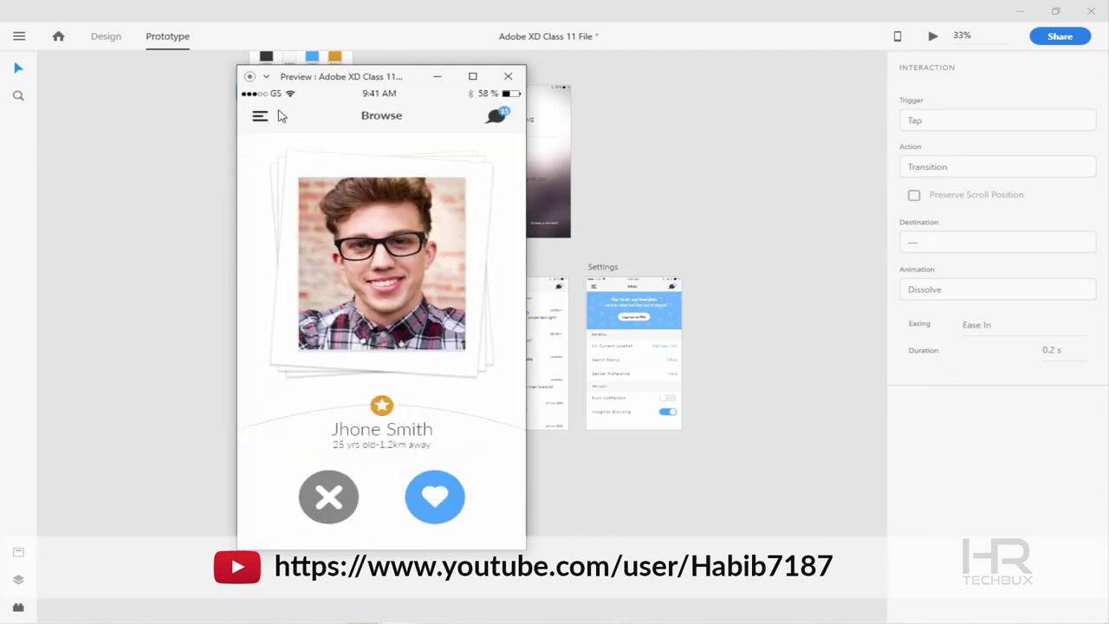
left_click(264, 116)
left_click(328, 320)
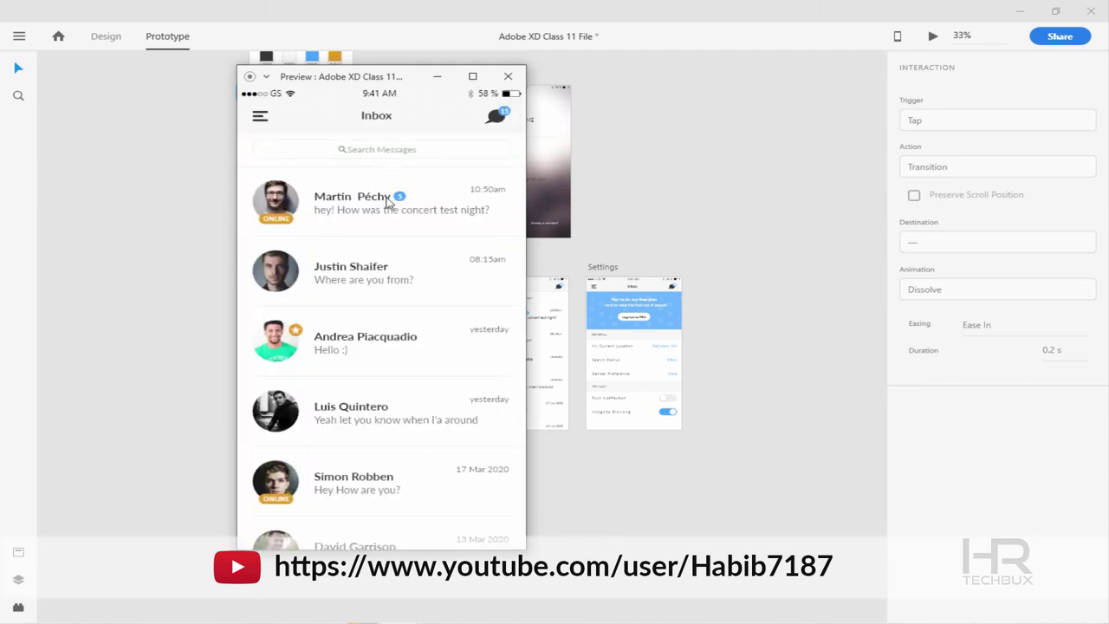
left_click(508, 76)
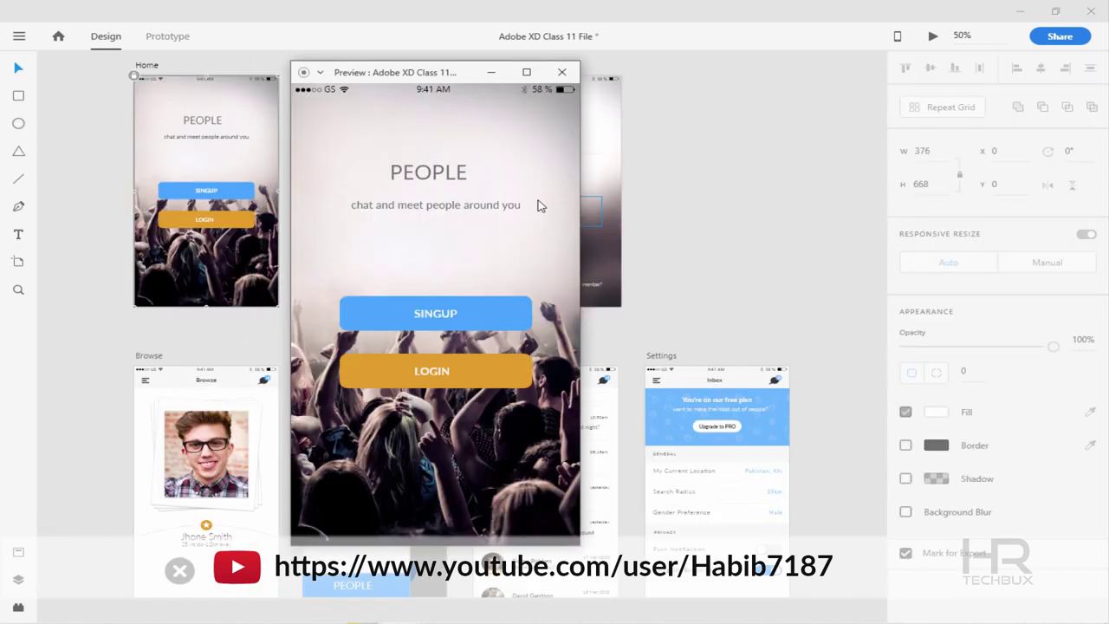